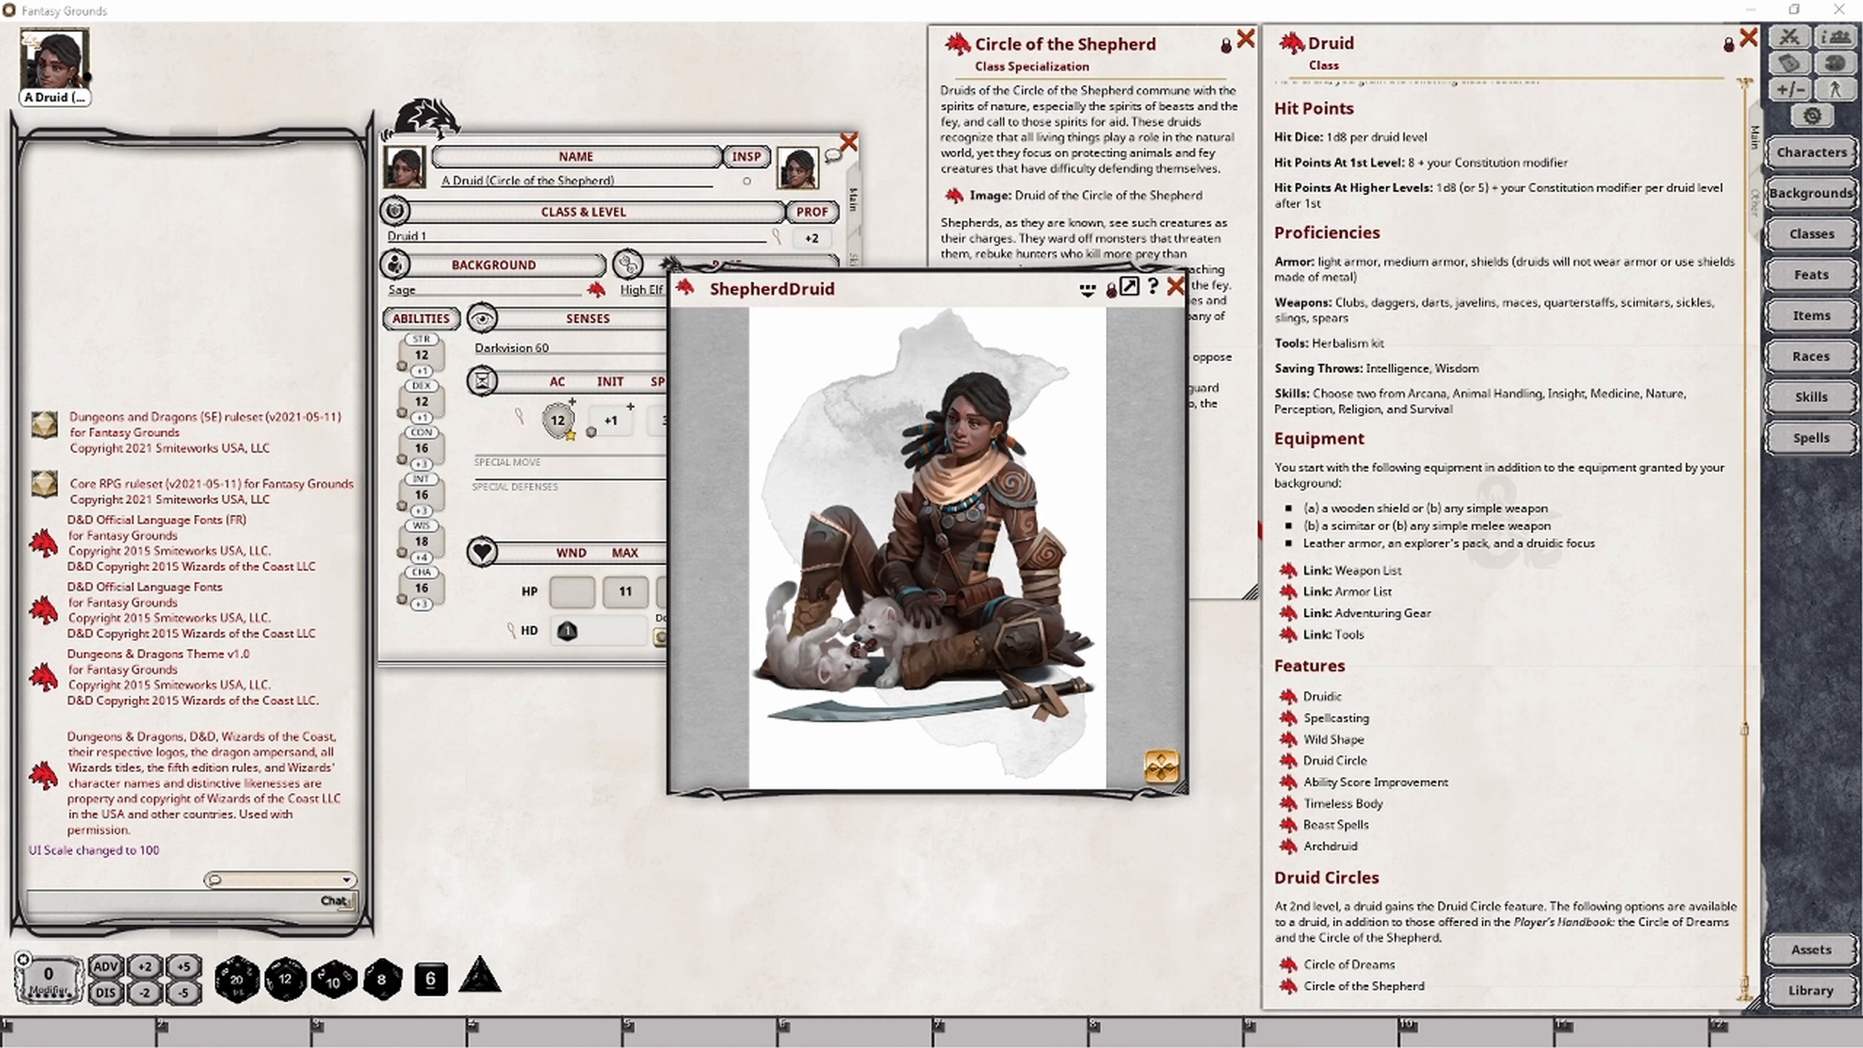
Step: Close the ShepherdDruid image, add a second Druid level to the character and select Circle of the Shepherd as its specialization
click(1175, 286)
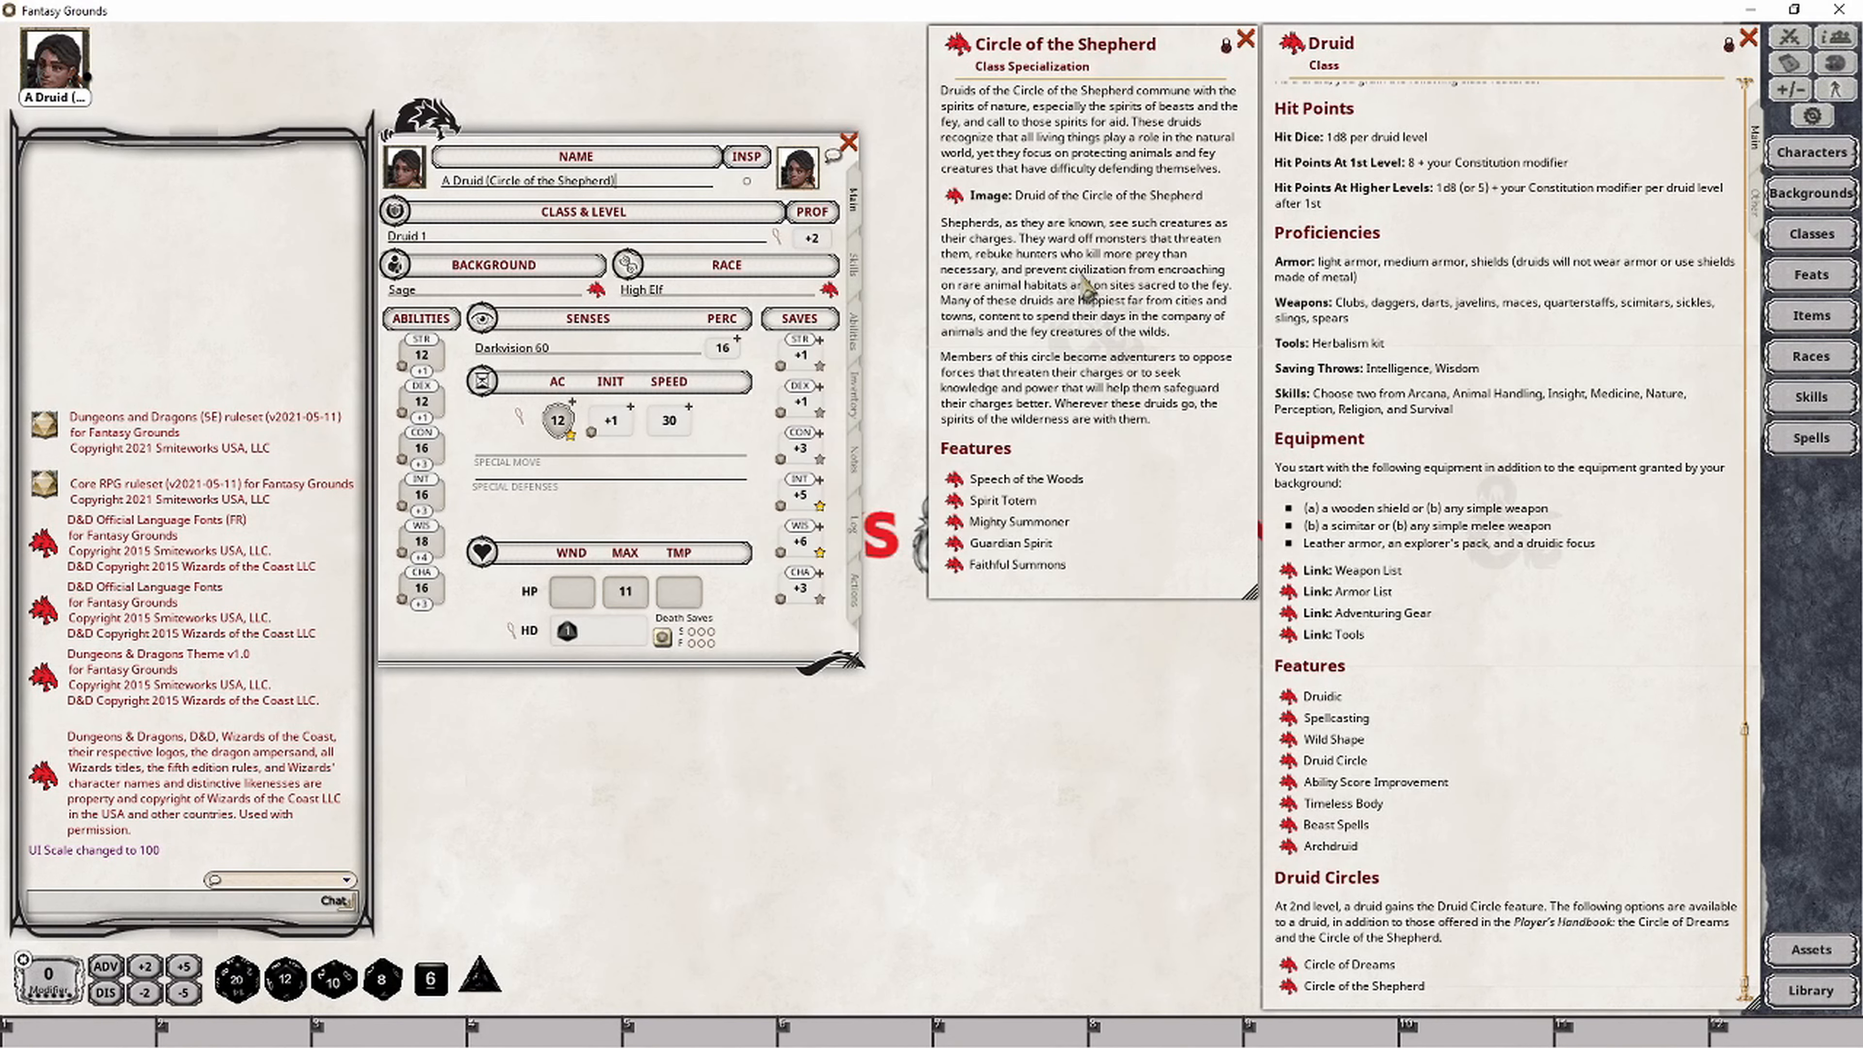
drag(1296, 47, 437, 243)
drag(437, 242, 436, 242)
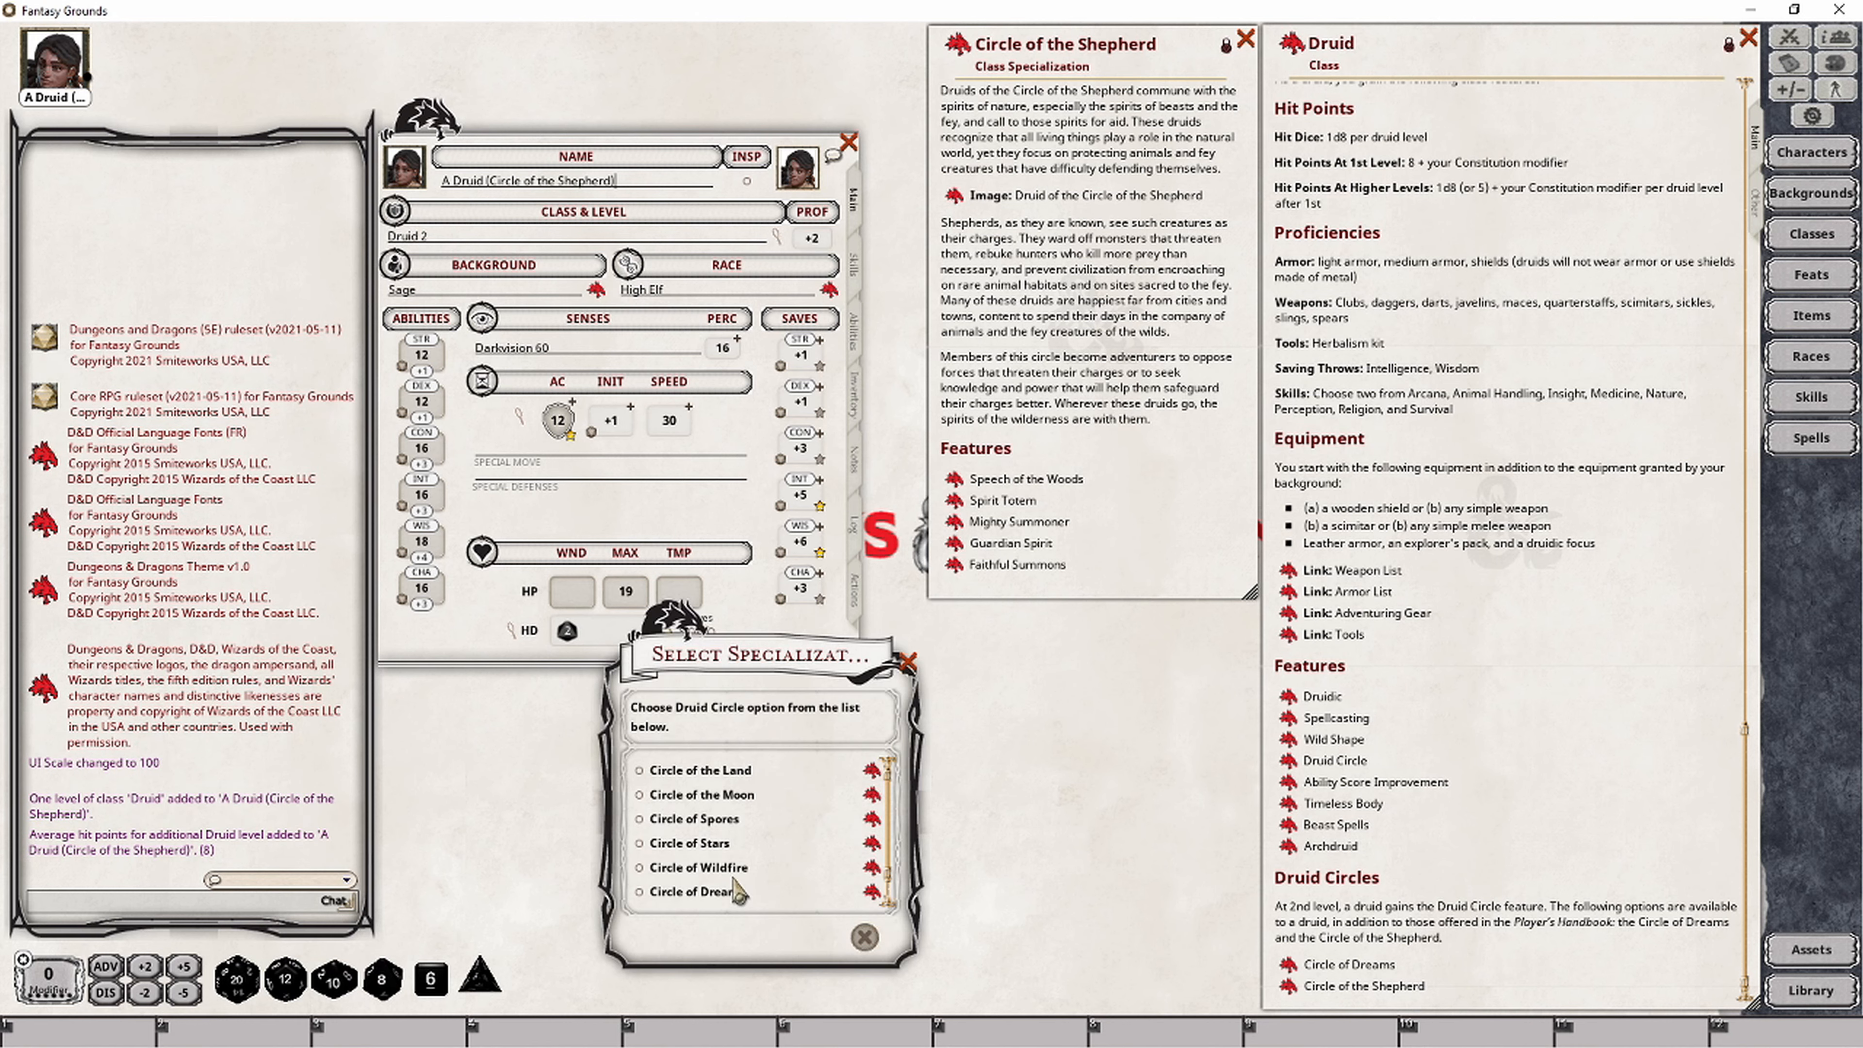
scroll(734, 878, down, 1)
click(640, 896)
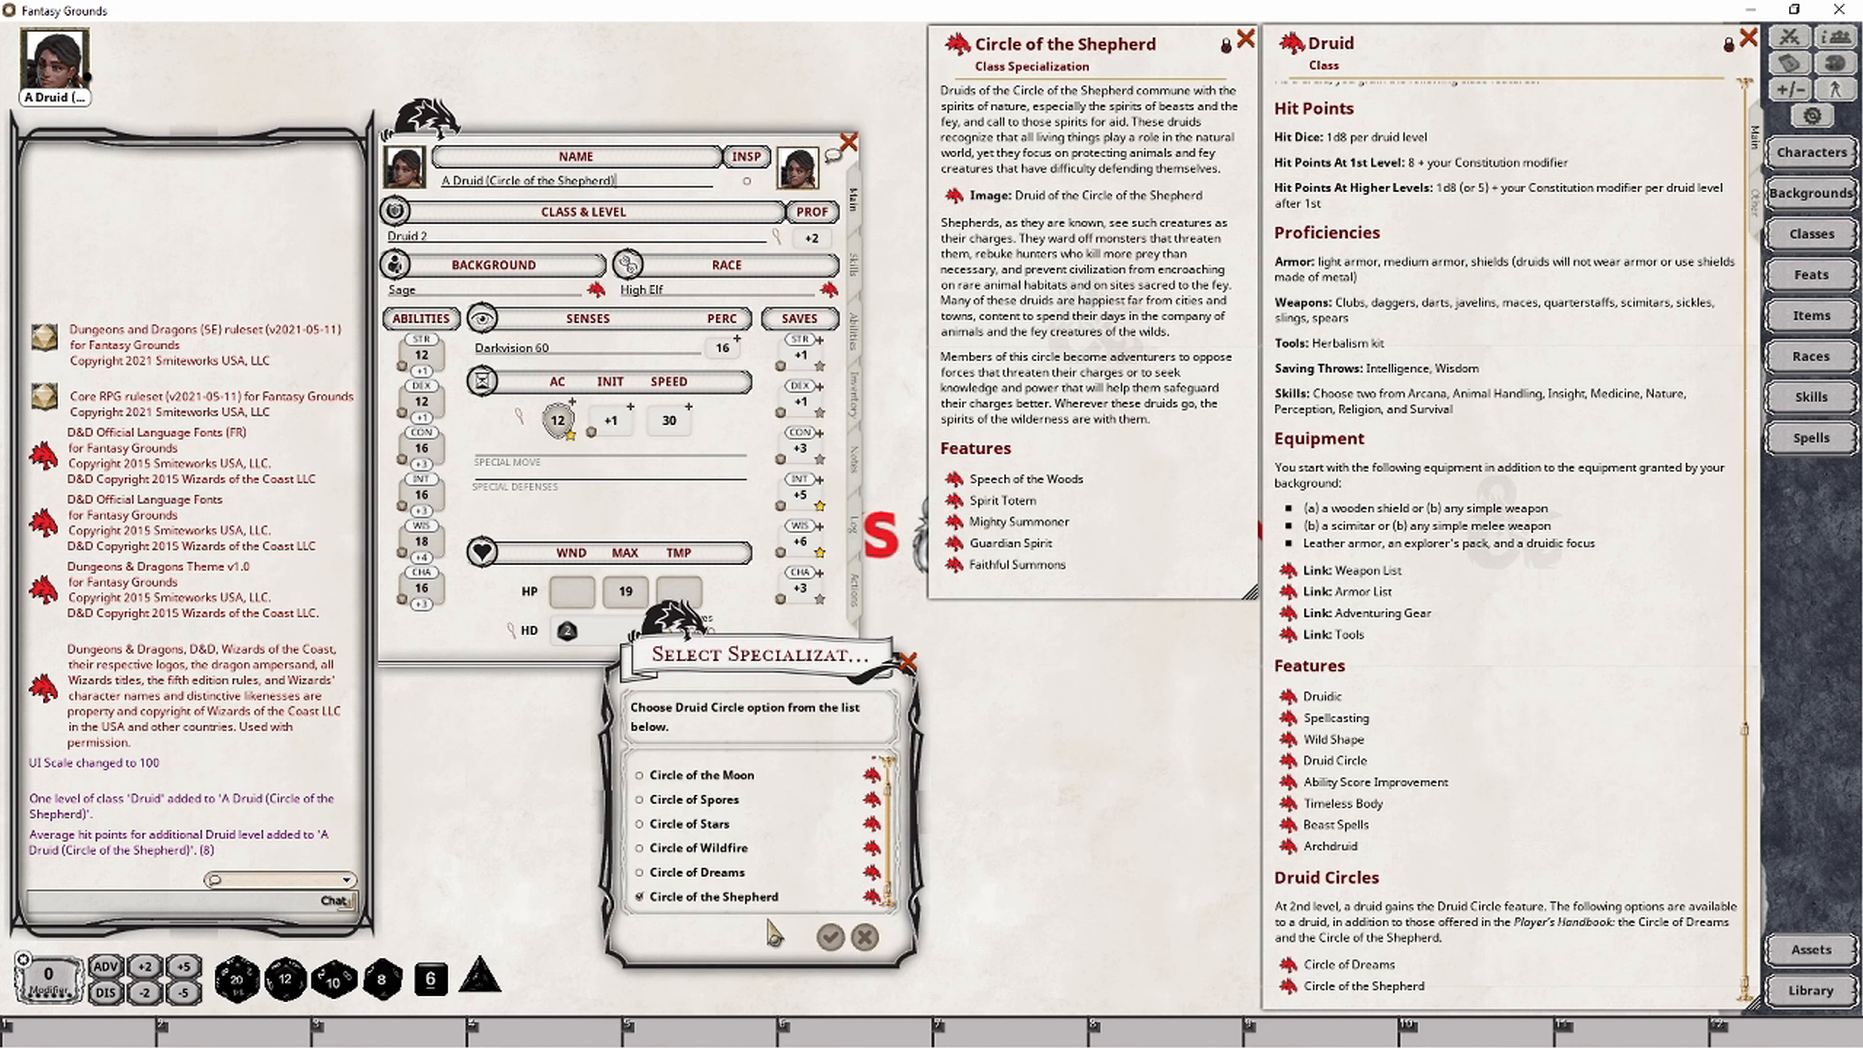
click(829, 936)
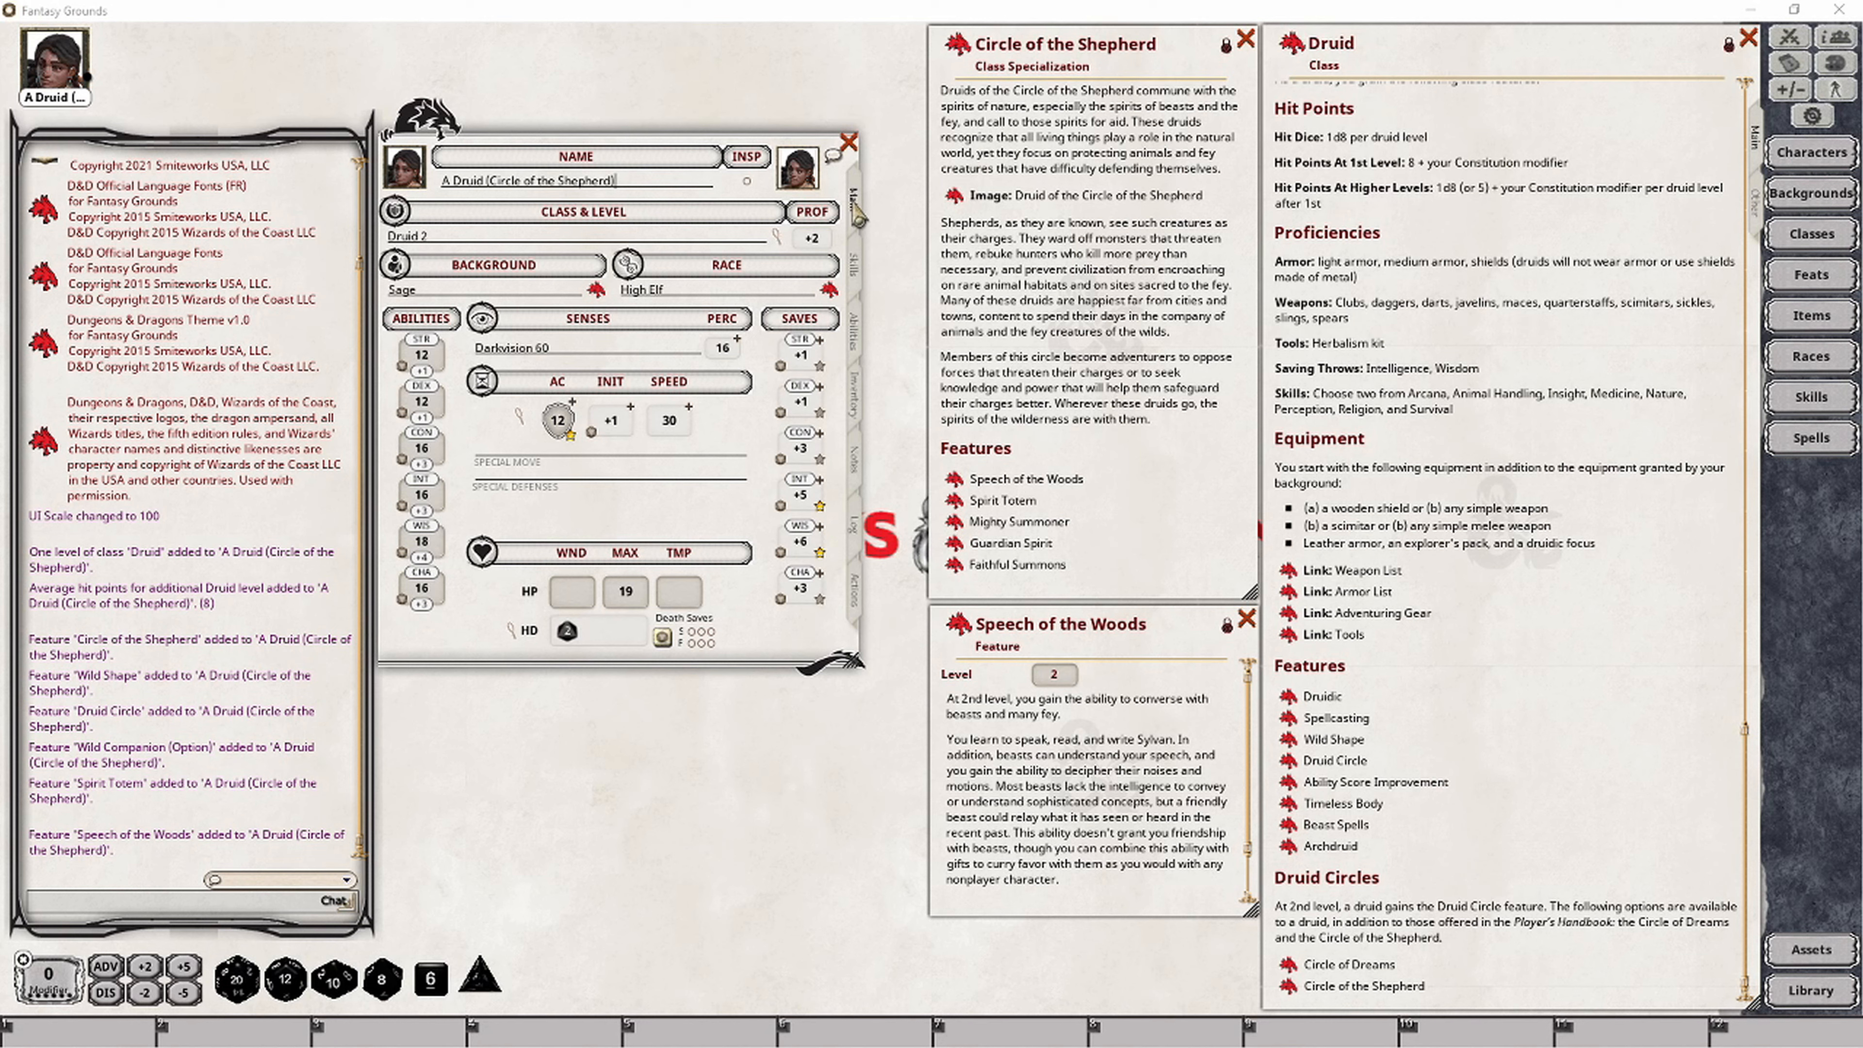
Step: Check the character's languages for Sylvan and remove the blank language entry added by mistake
click(858, 345)
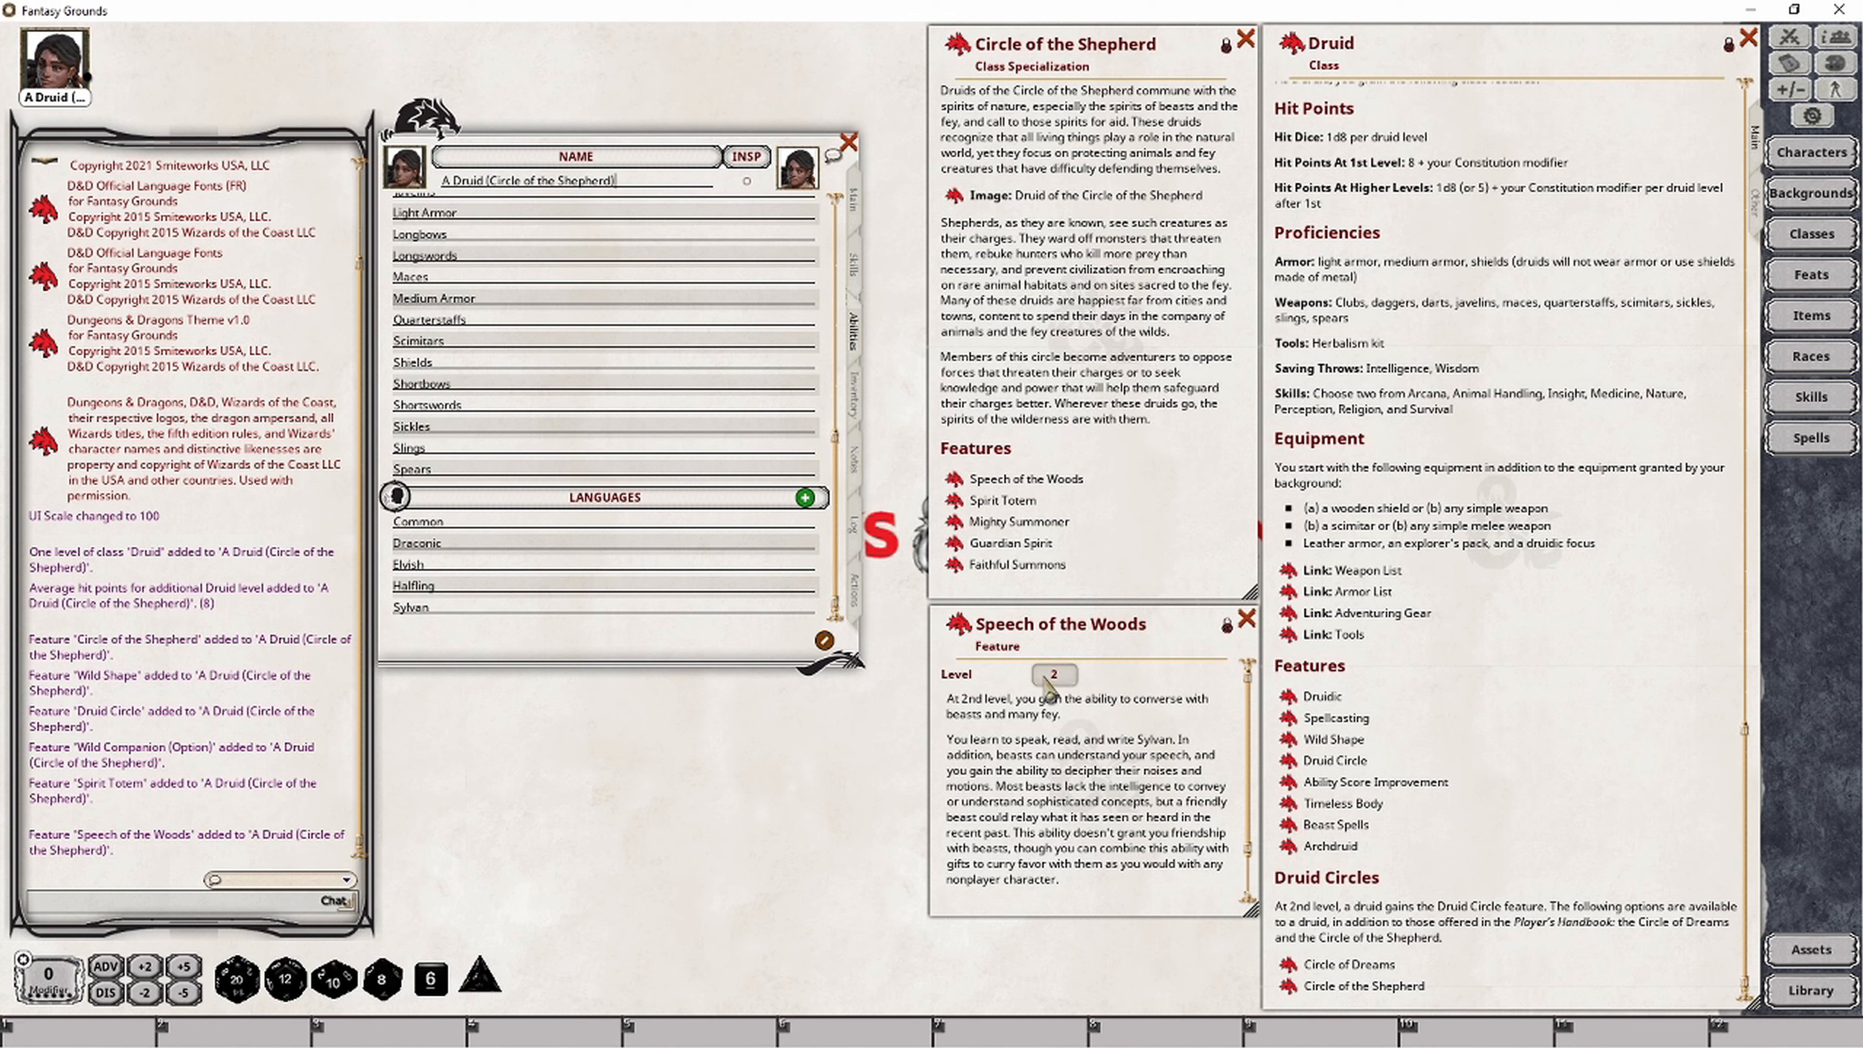
click(477, 565)
key(Return)
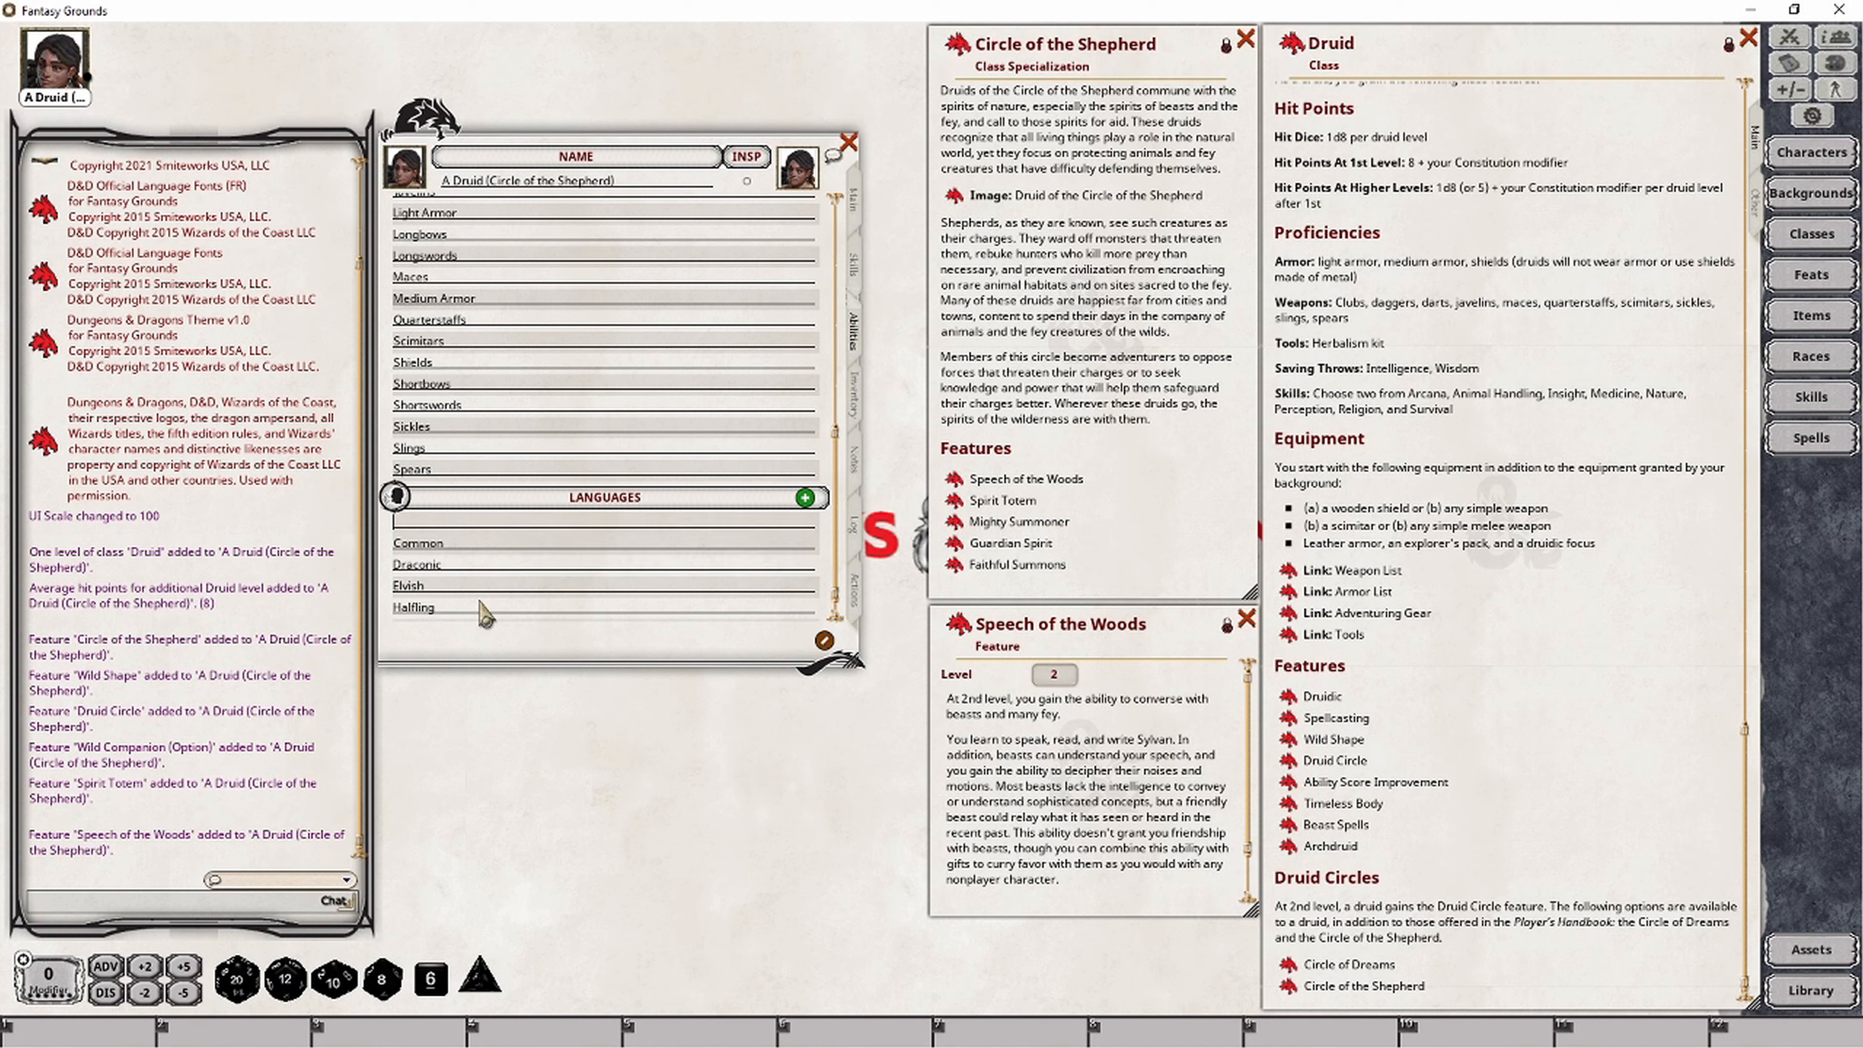
scroll(515, 555, down, 1)
key(BackSpace)
Step: Close the Speech of the Woods feature and read through the full Spirit Totem feature description
click(1247, 619)
click(955, 501)
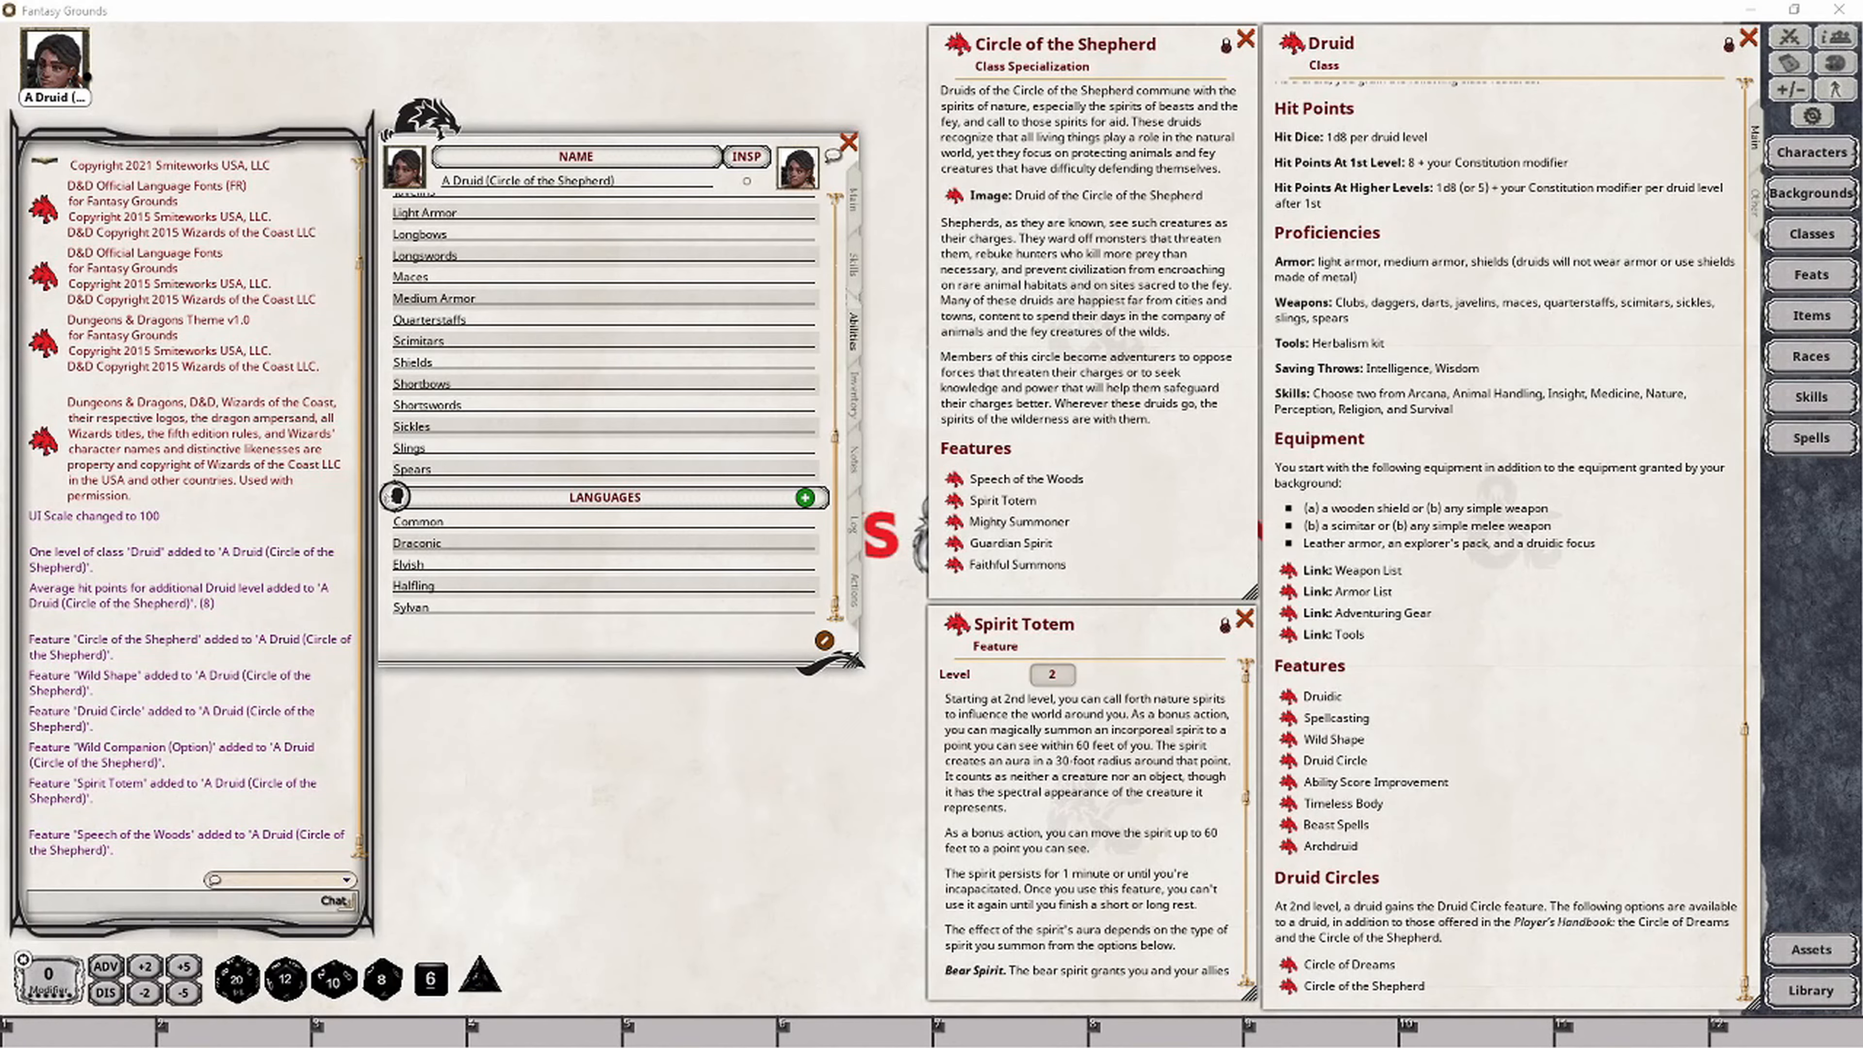
scroll(1089, 822, down, 5)
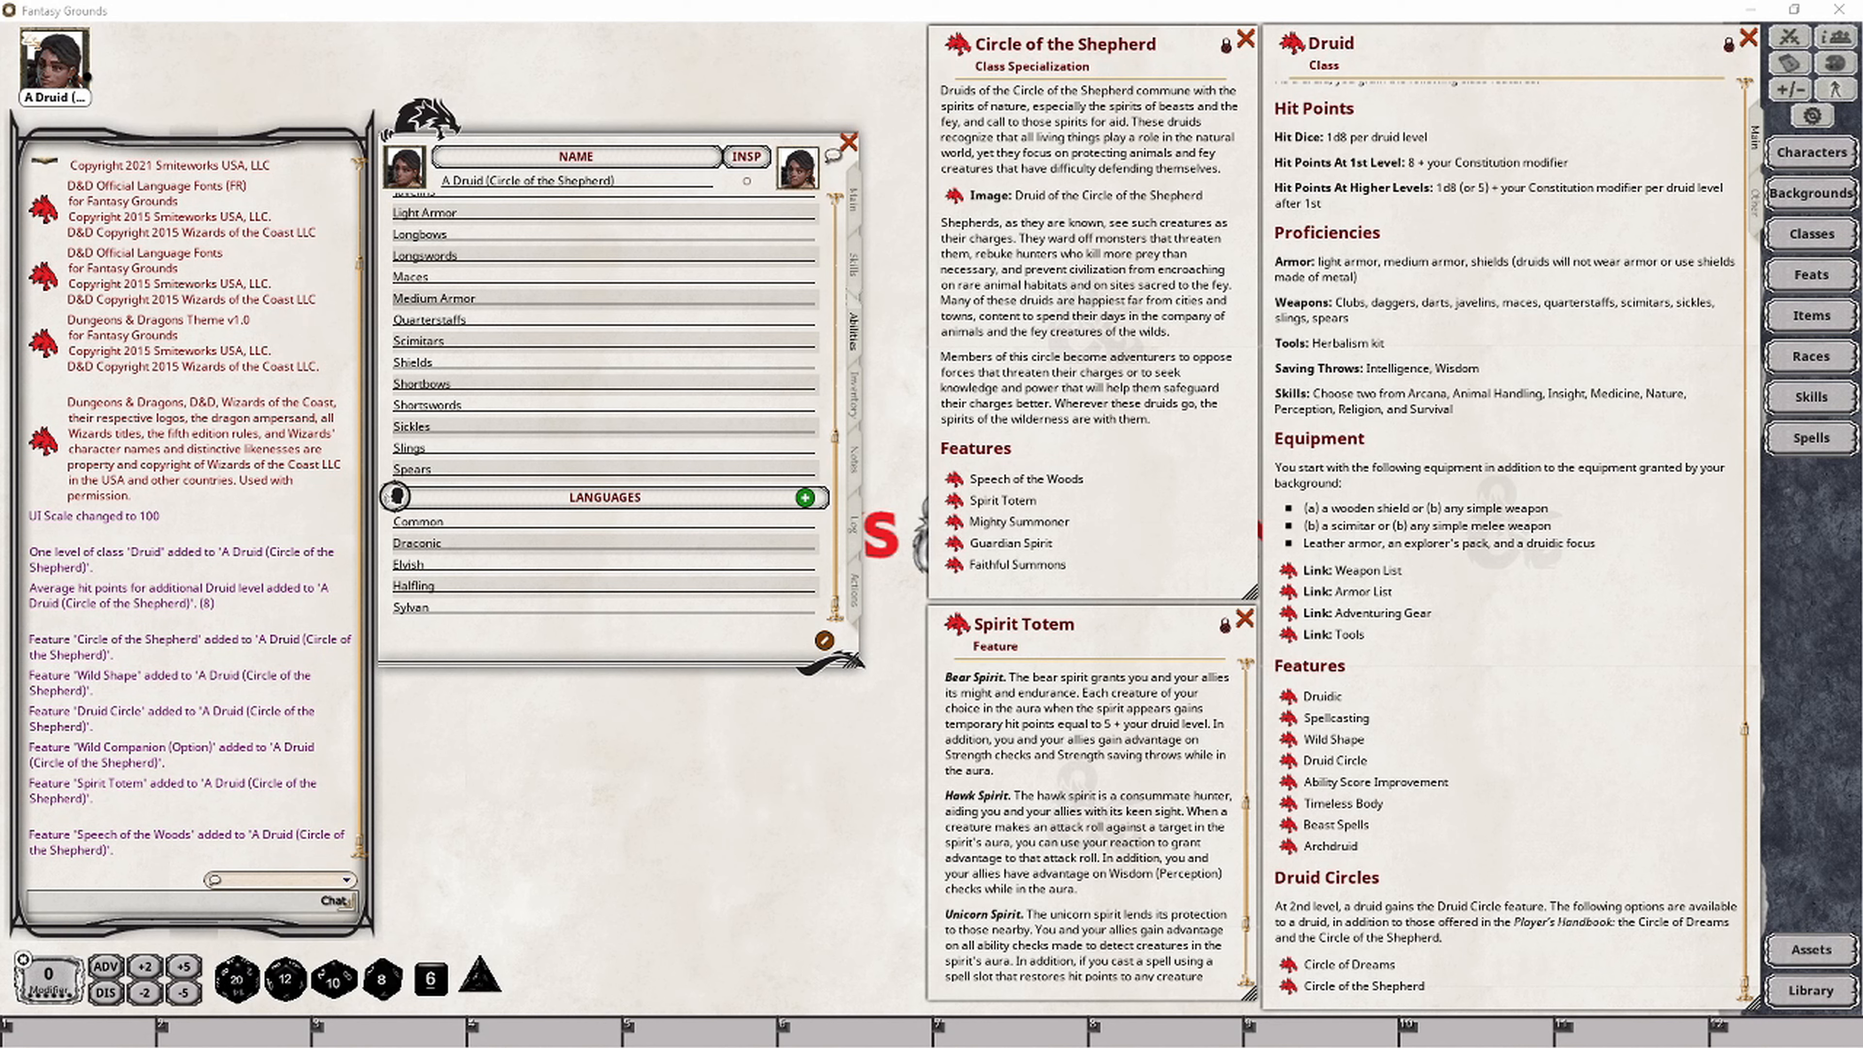
scroll(1086, 815, down, 3)
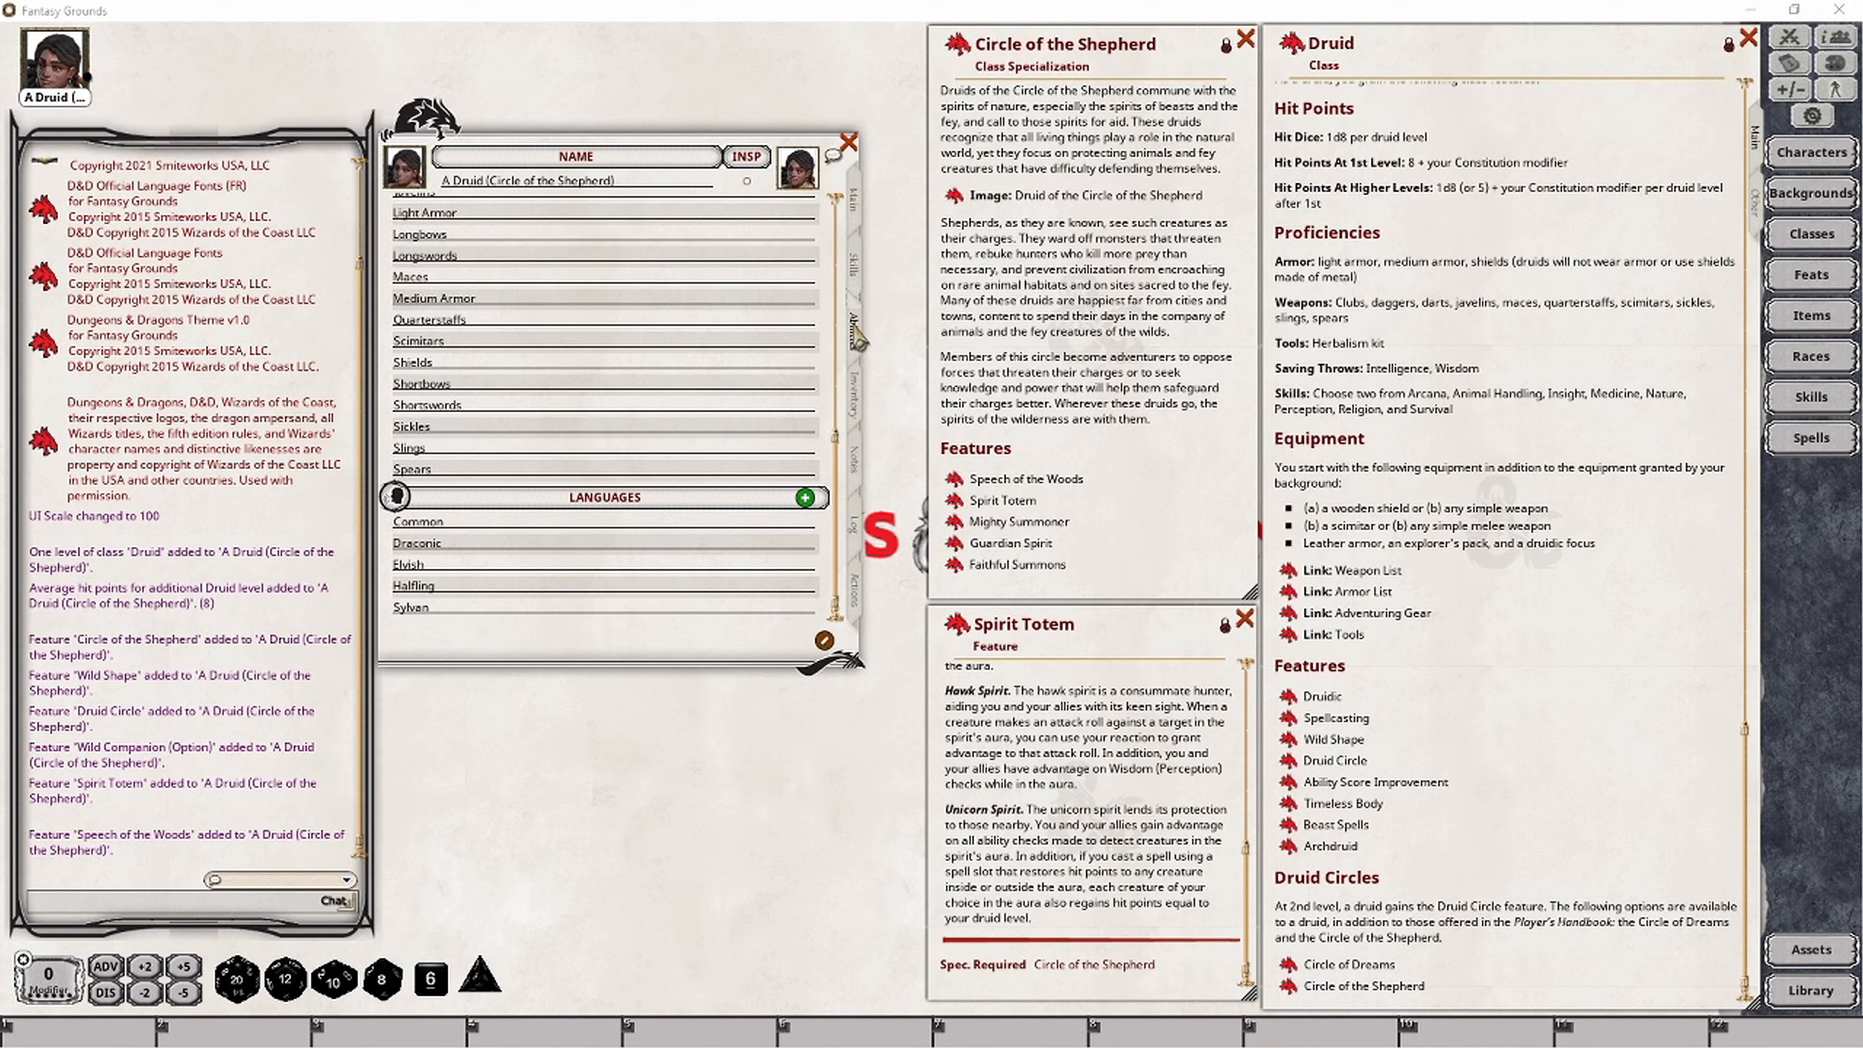
Step: Add the Spirit Totem feature to the character's actions and set its group to Circle of the Shepherd
click(856, 603)
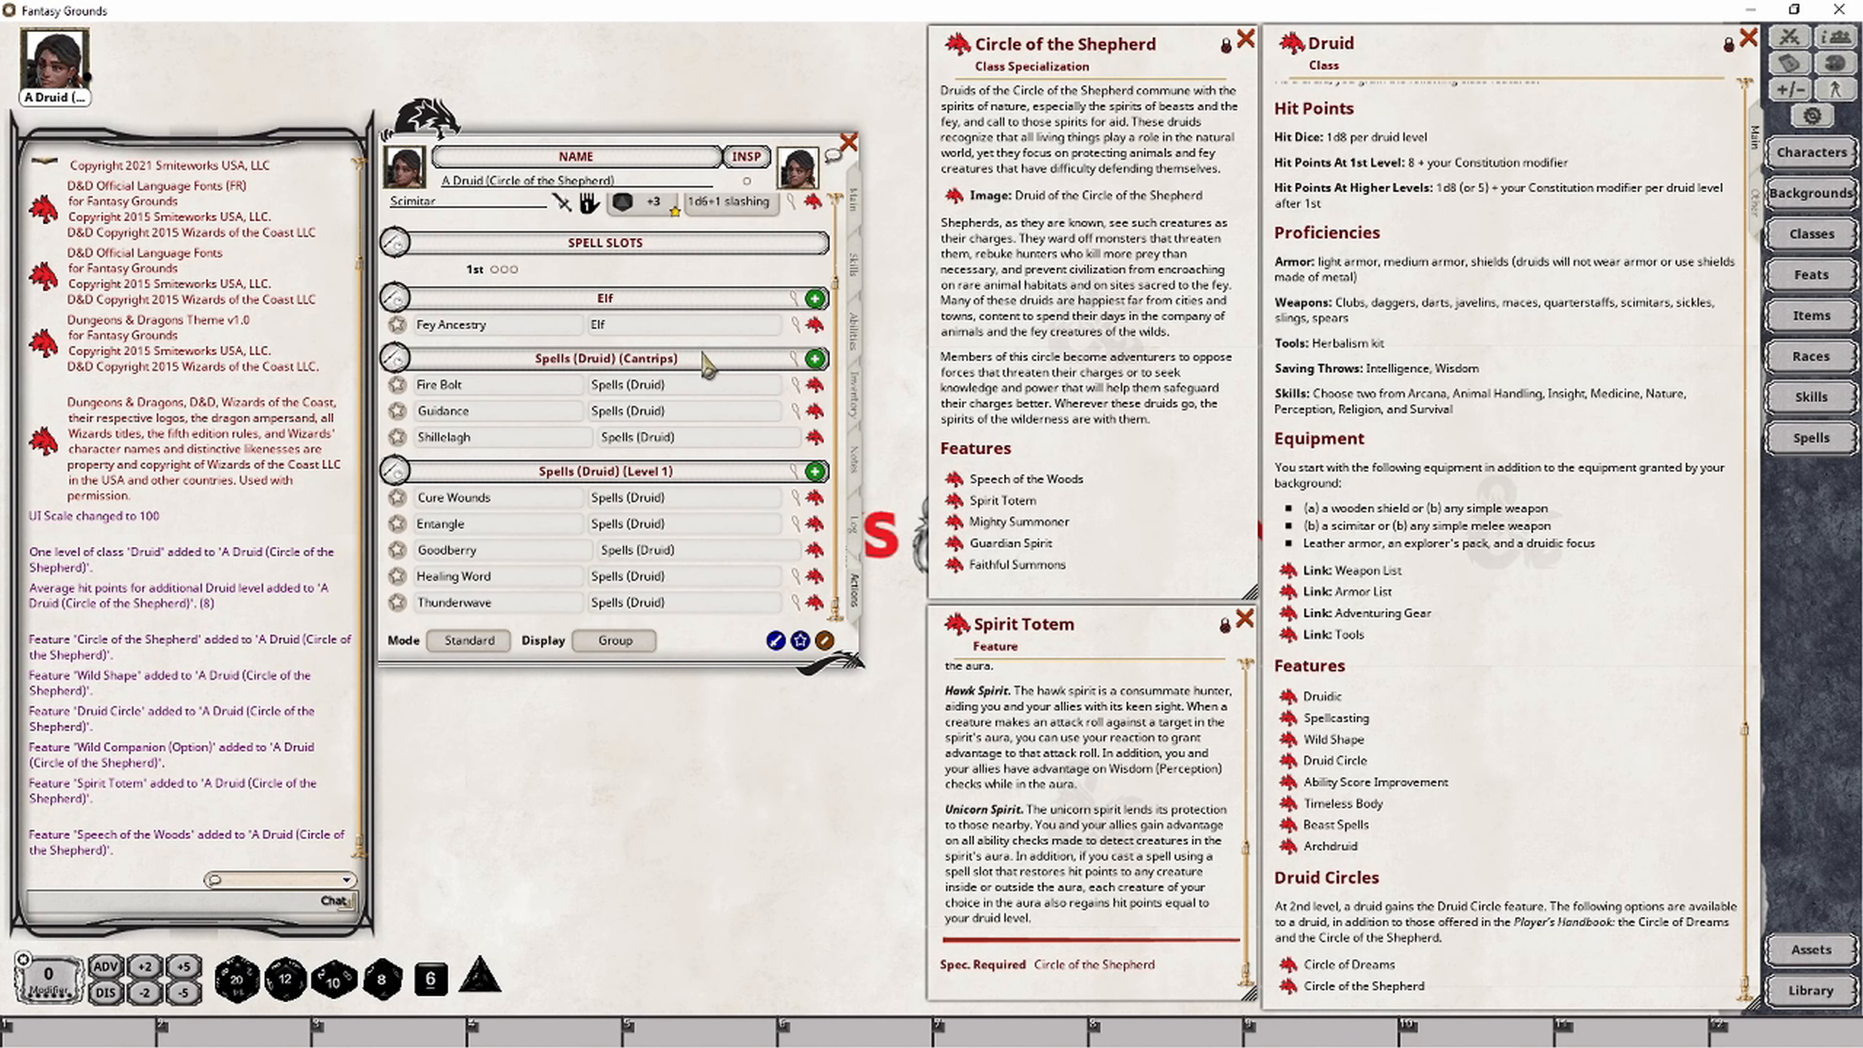
mouse_move(976, 639)
mouse_down()
mouse_move(484, 374)
mouse_move(663, 338)
mouse_up()
click(658, 327)
text(Circ)
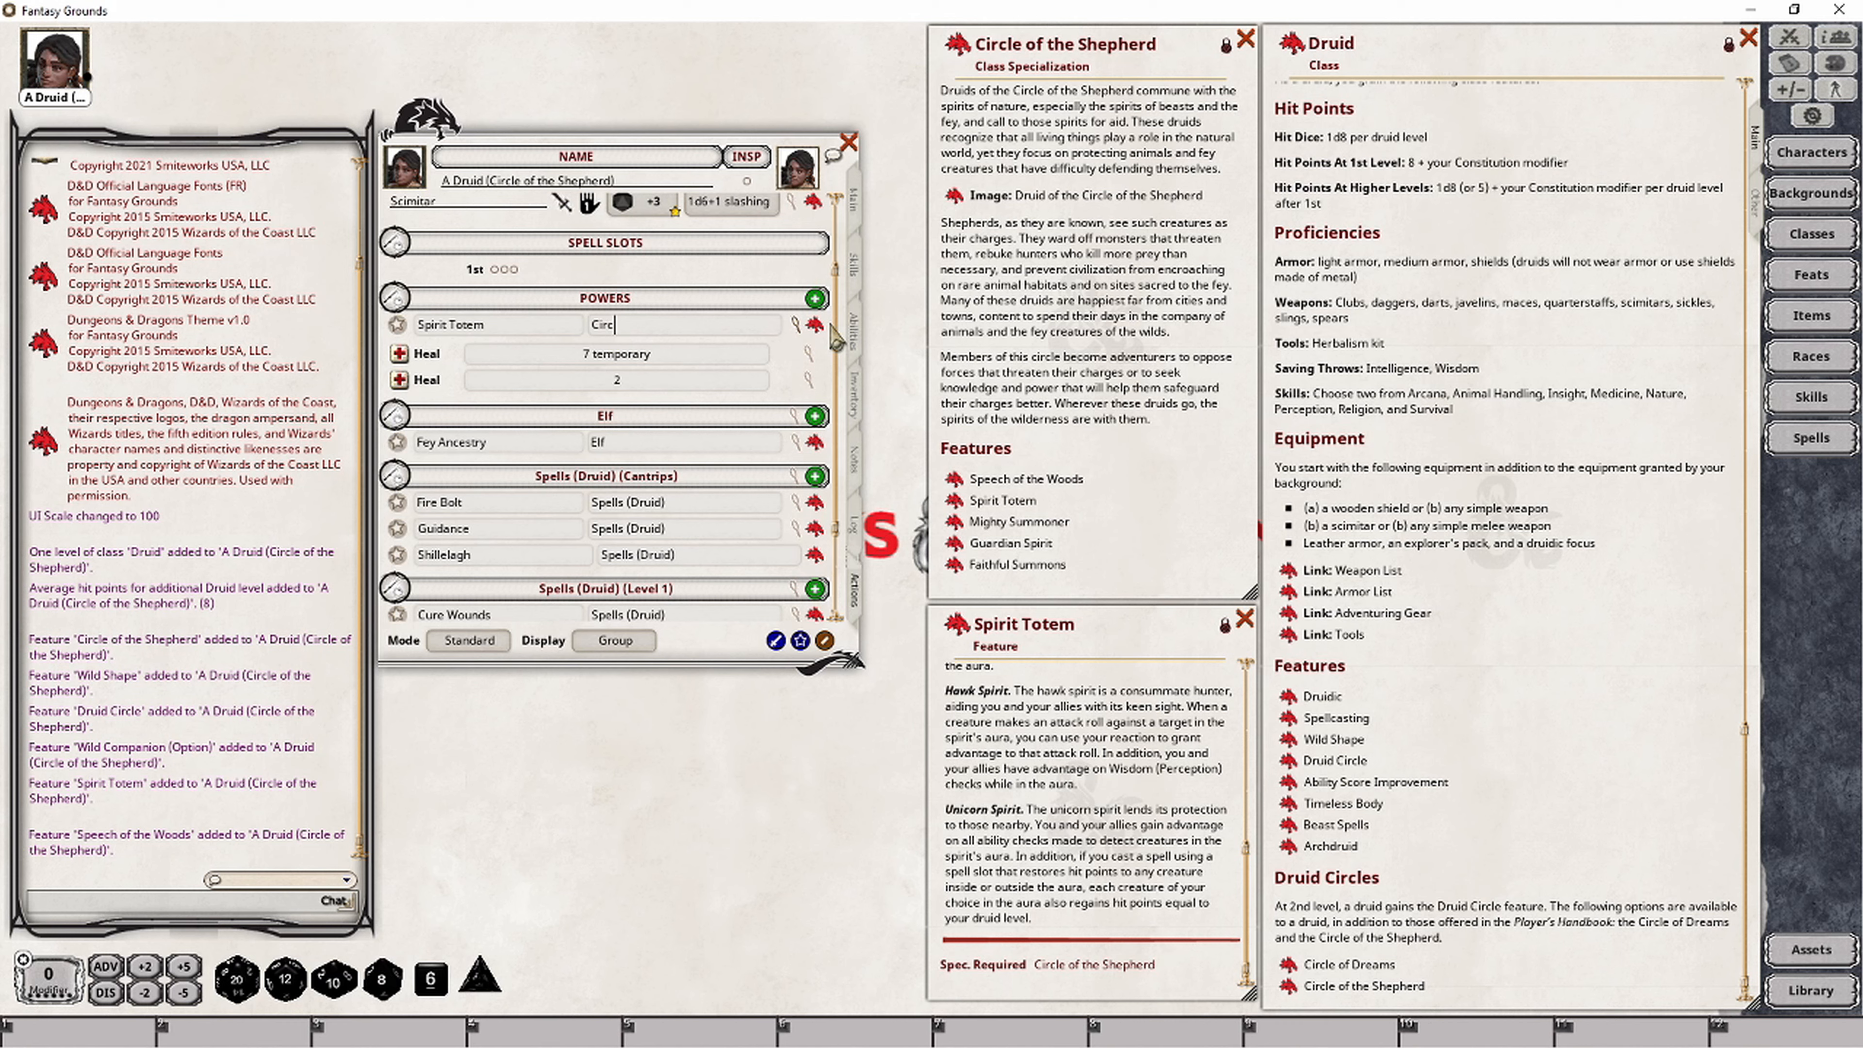
text(le of the Shepherd)
key(Return)
Step: Examine the settings of Spirit Totem's temporary hit point heal against the Bear Spirit description
scroll(1089, 829, up, 3)
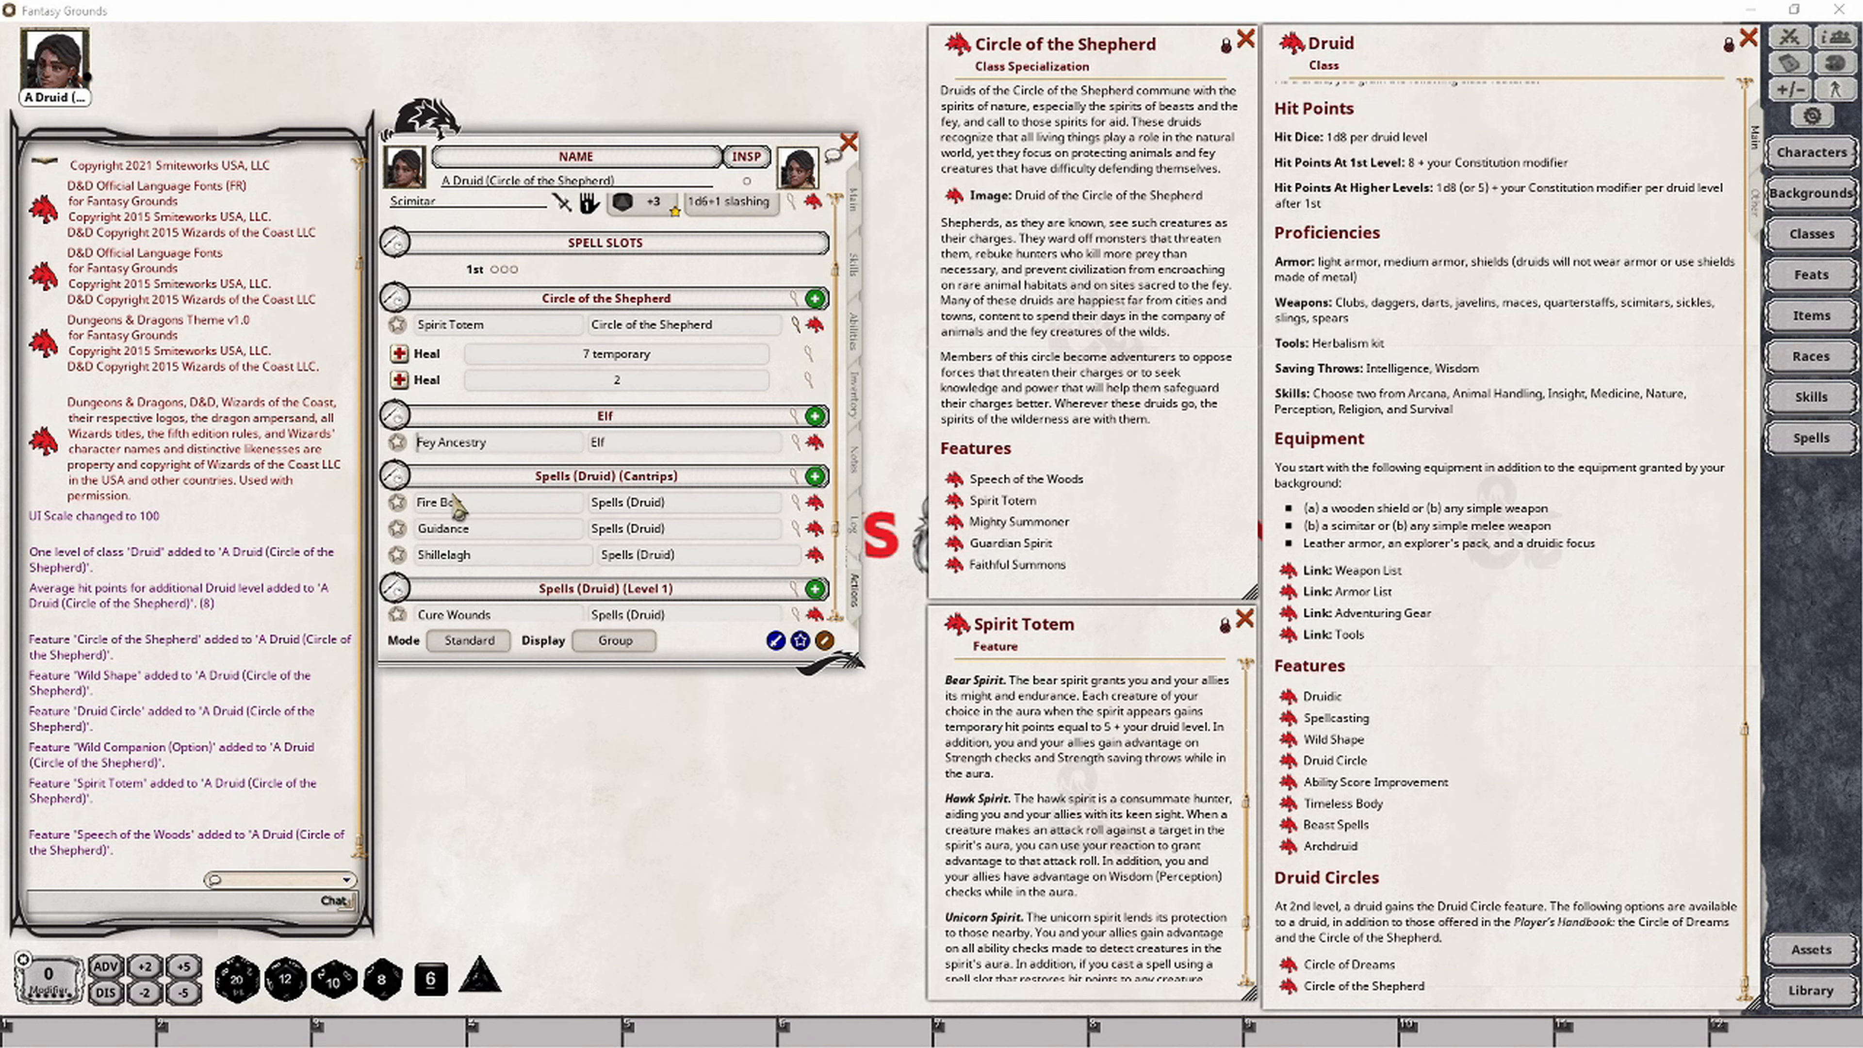
click(808, 355)
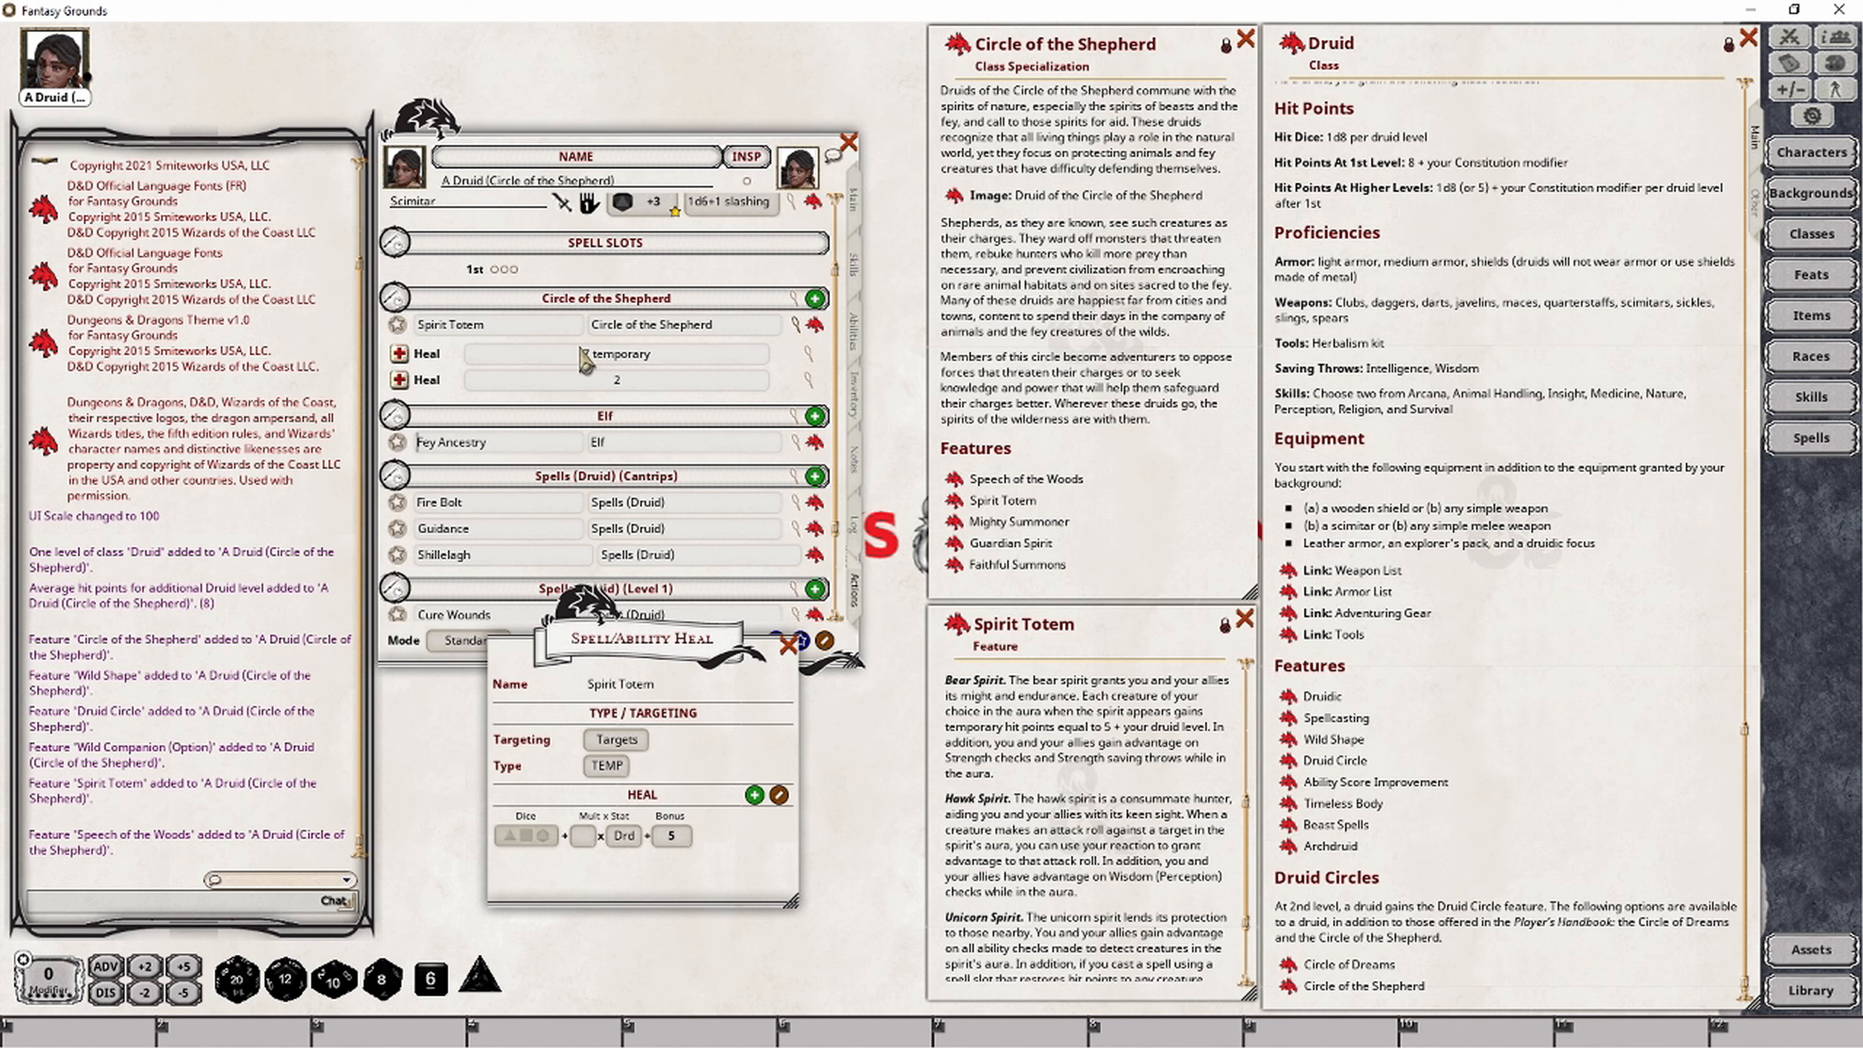
click(788, 646)
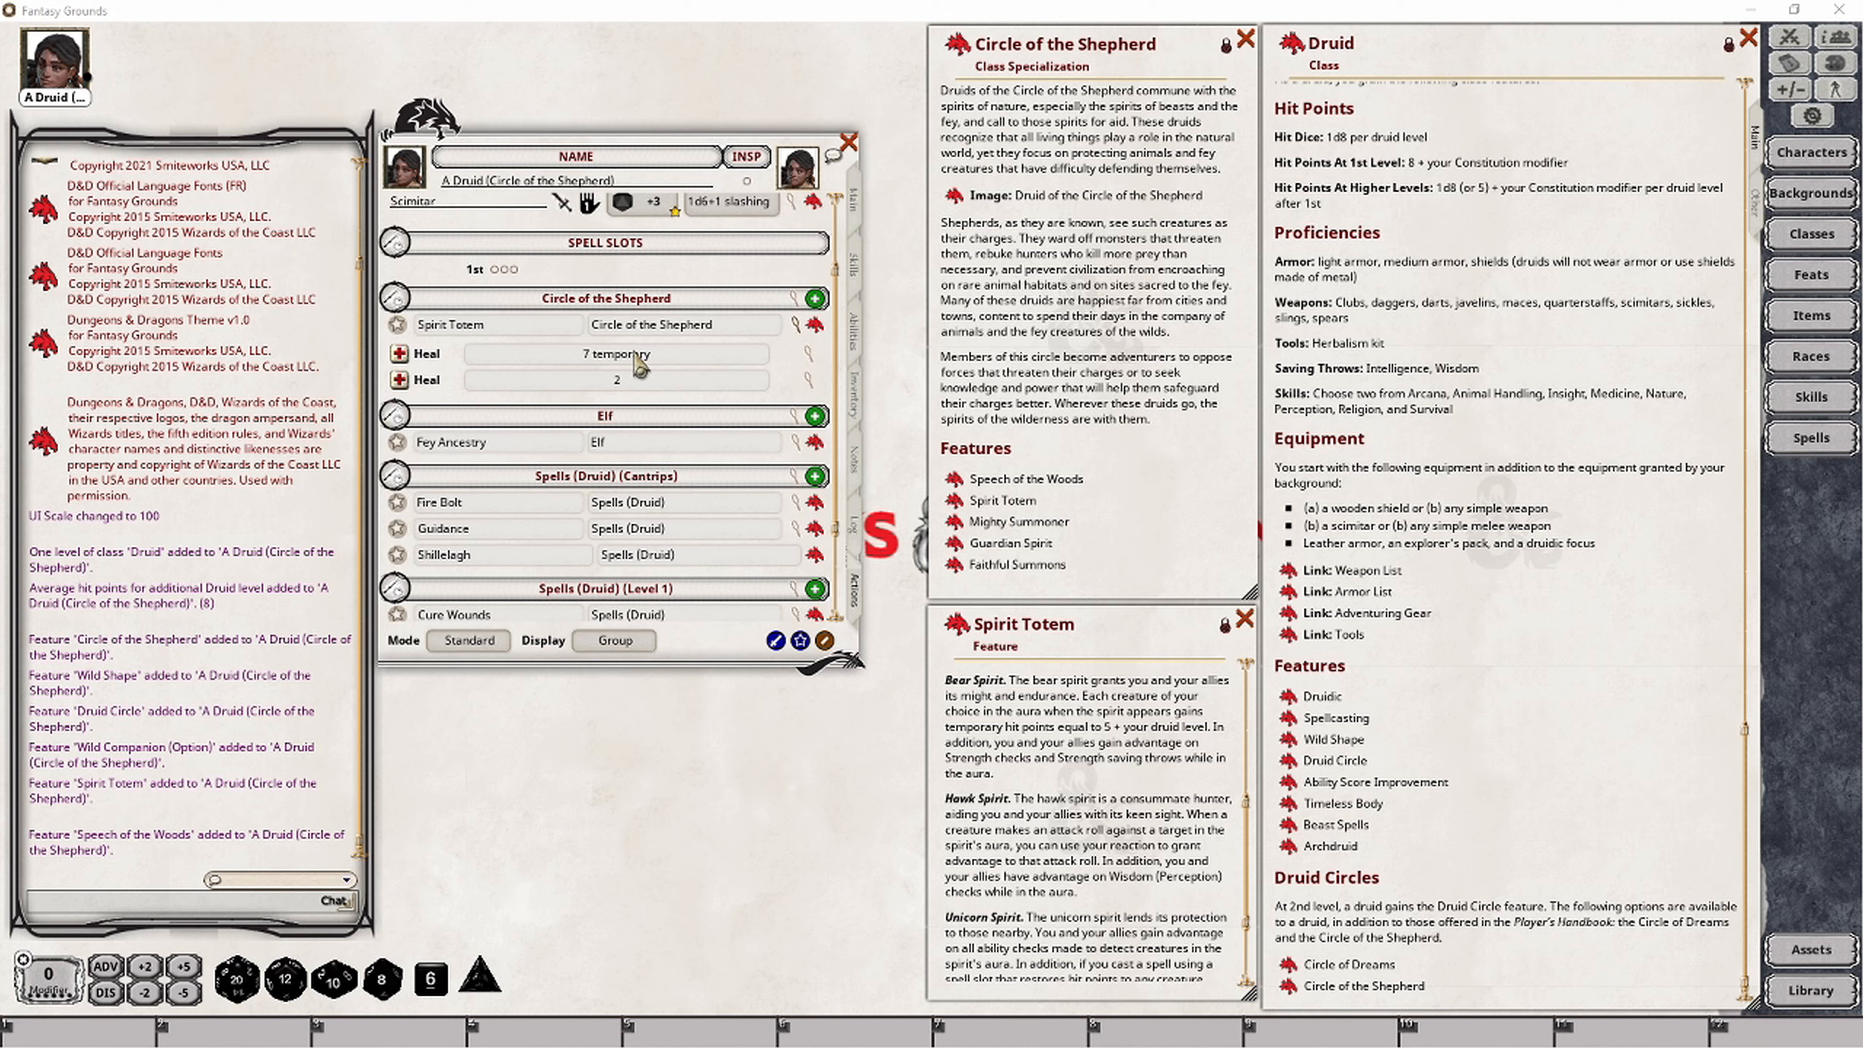
Step: Add an effect to the Spirit Totem power with the description "Spirit Totem; ADVCHK: strength; ADVSAV: strength"
right_click(725, 354)
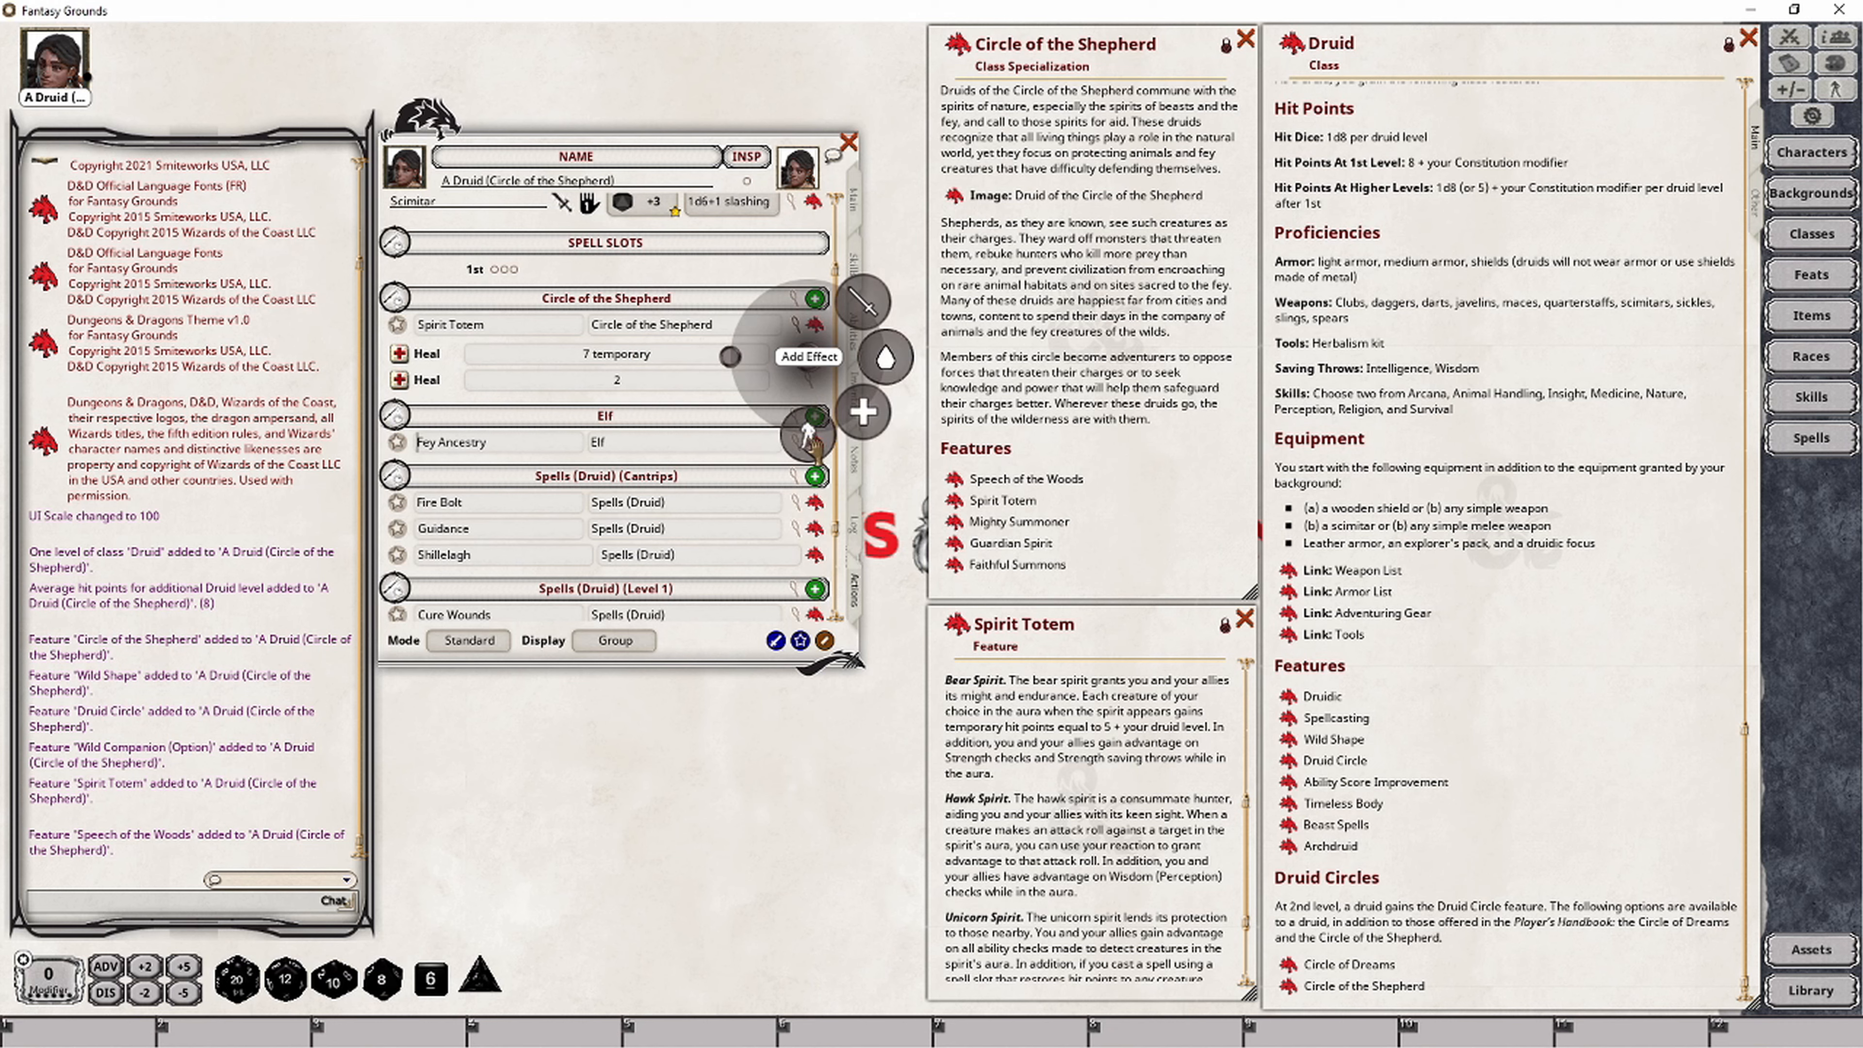
click(807, 434)
click(808, 406)
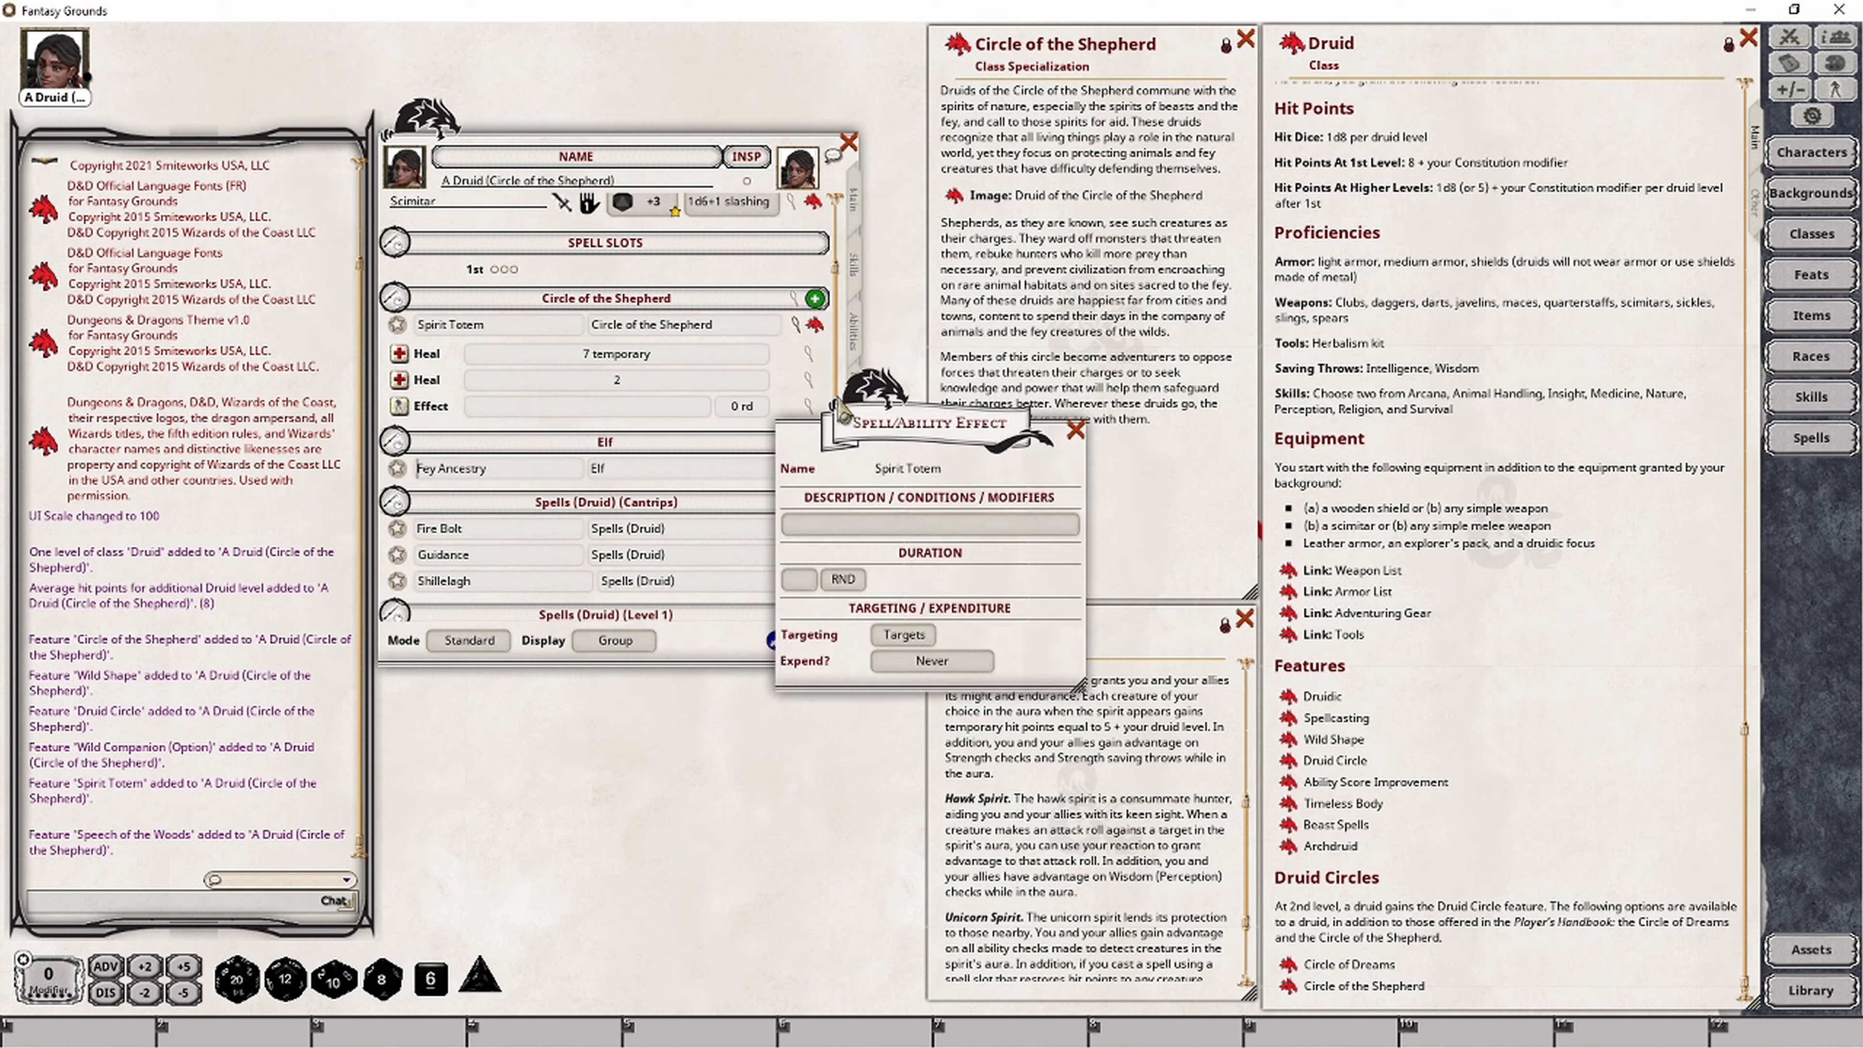
drag(936, 448, 708, 734)
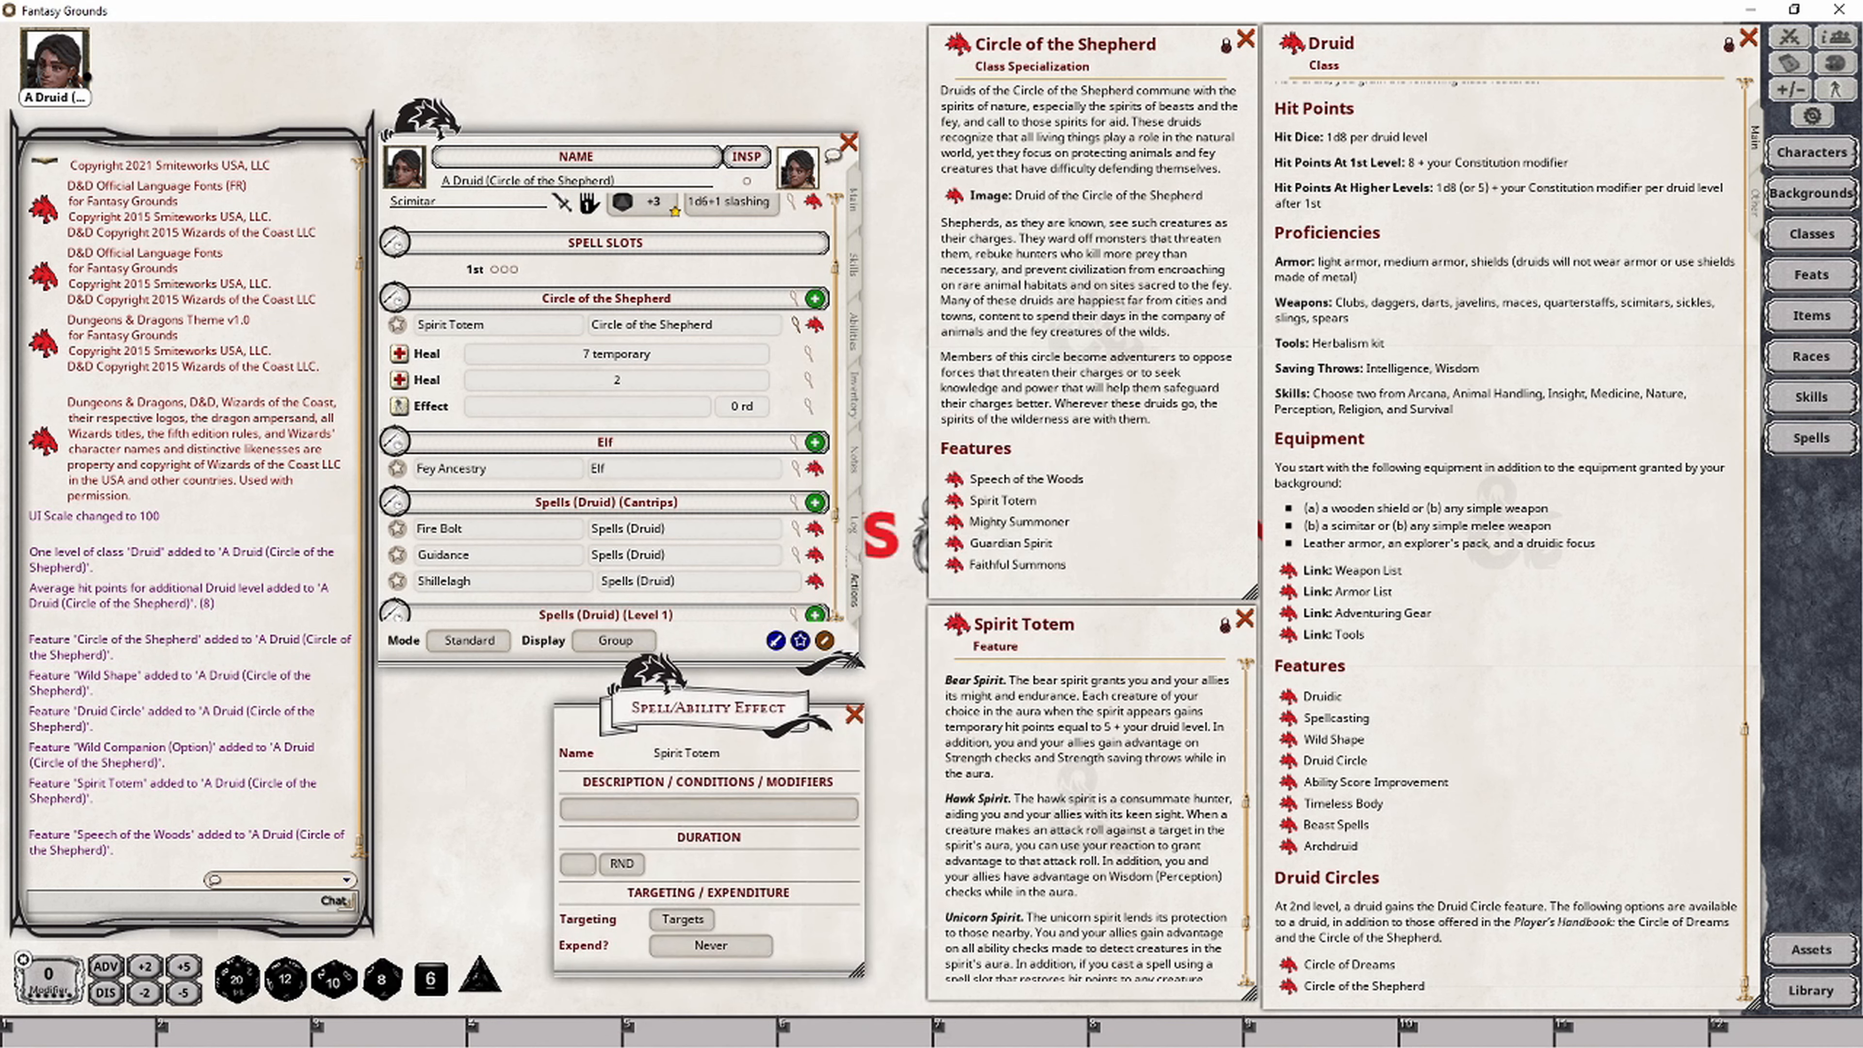
click(643, 807)
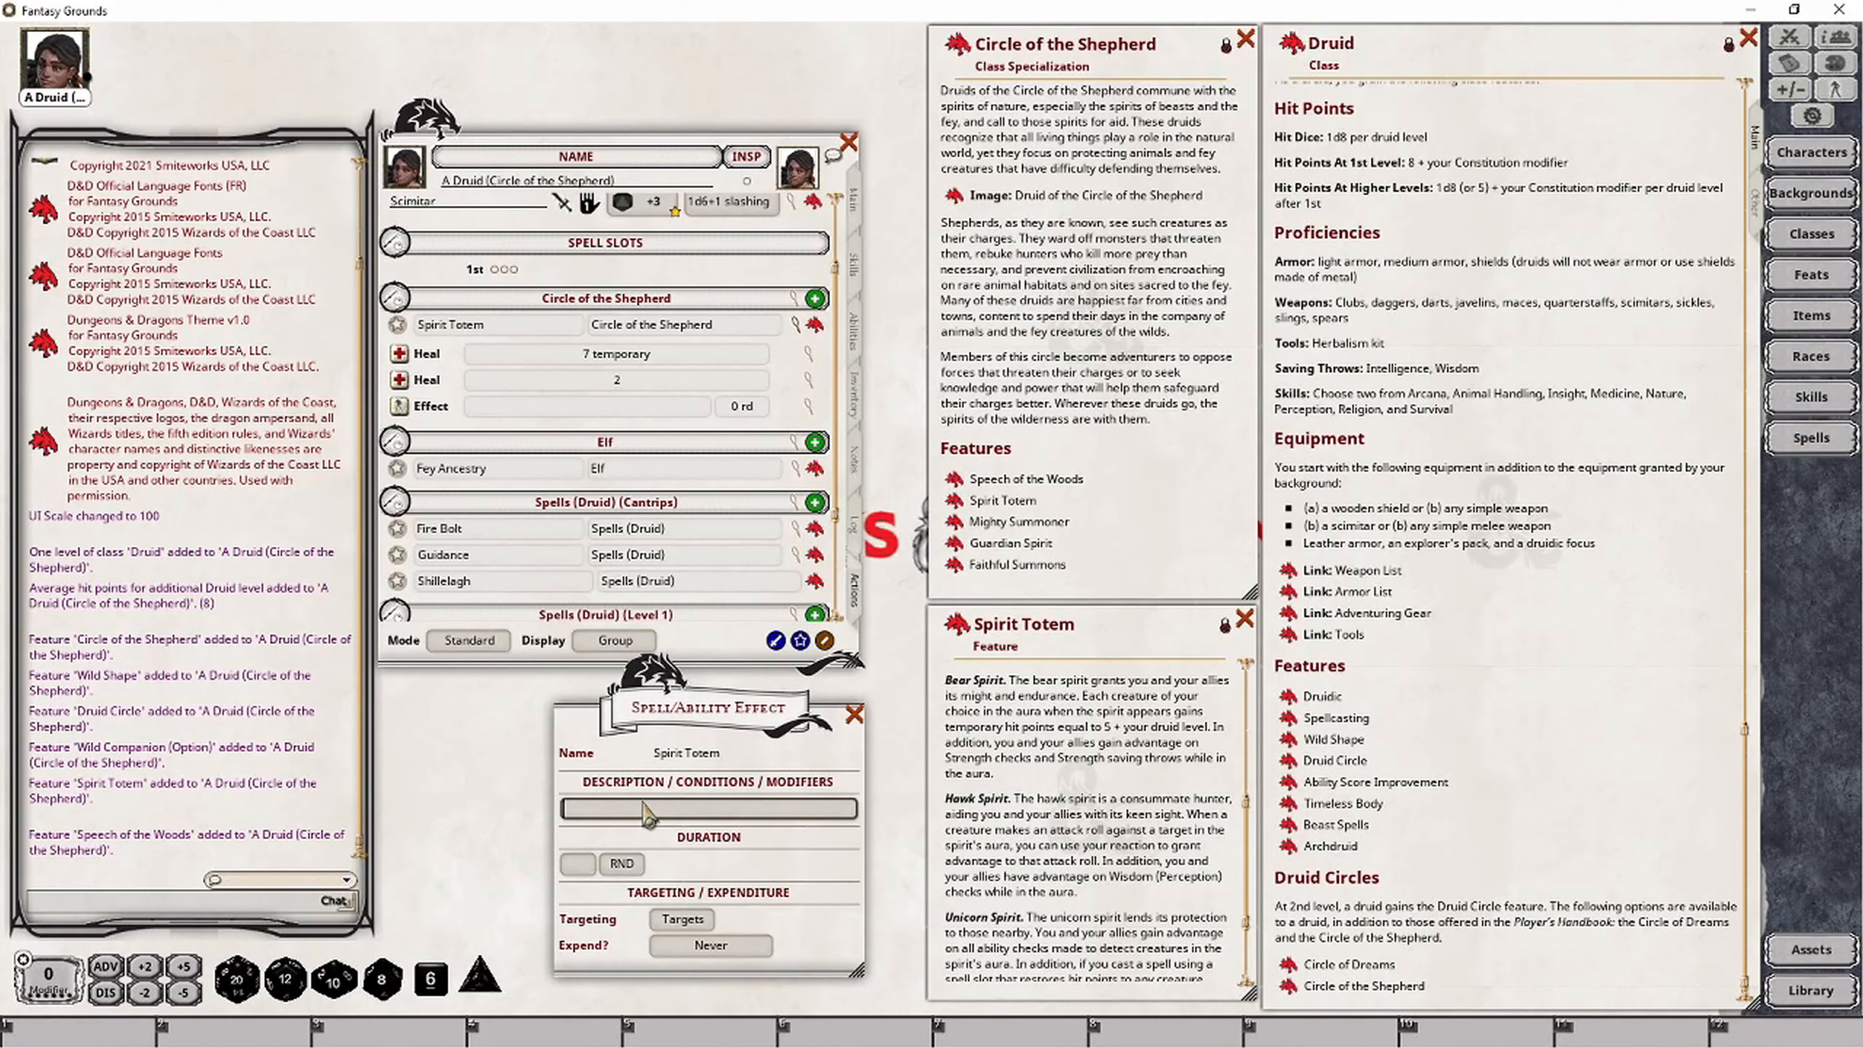
text(Spirit Totem;)
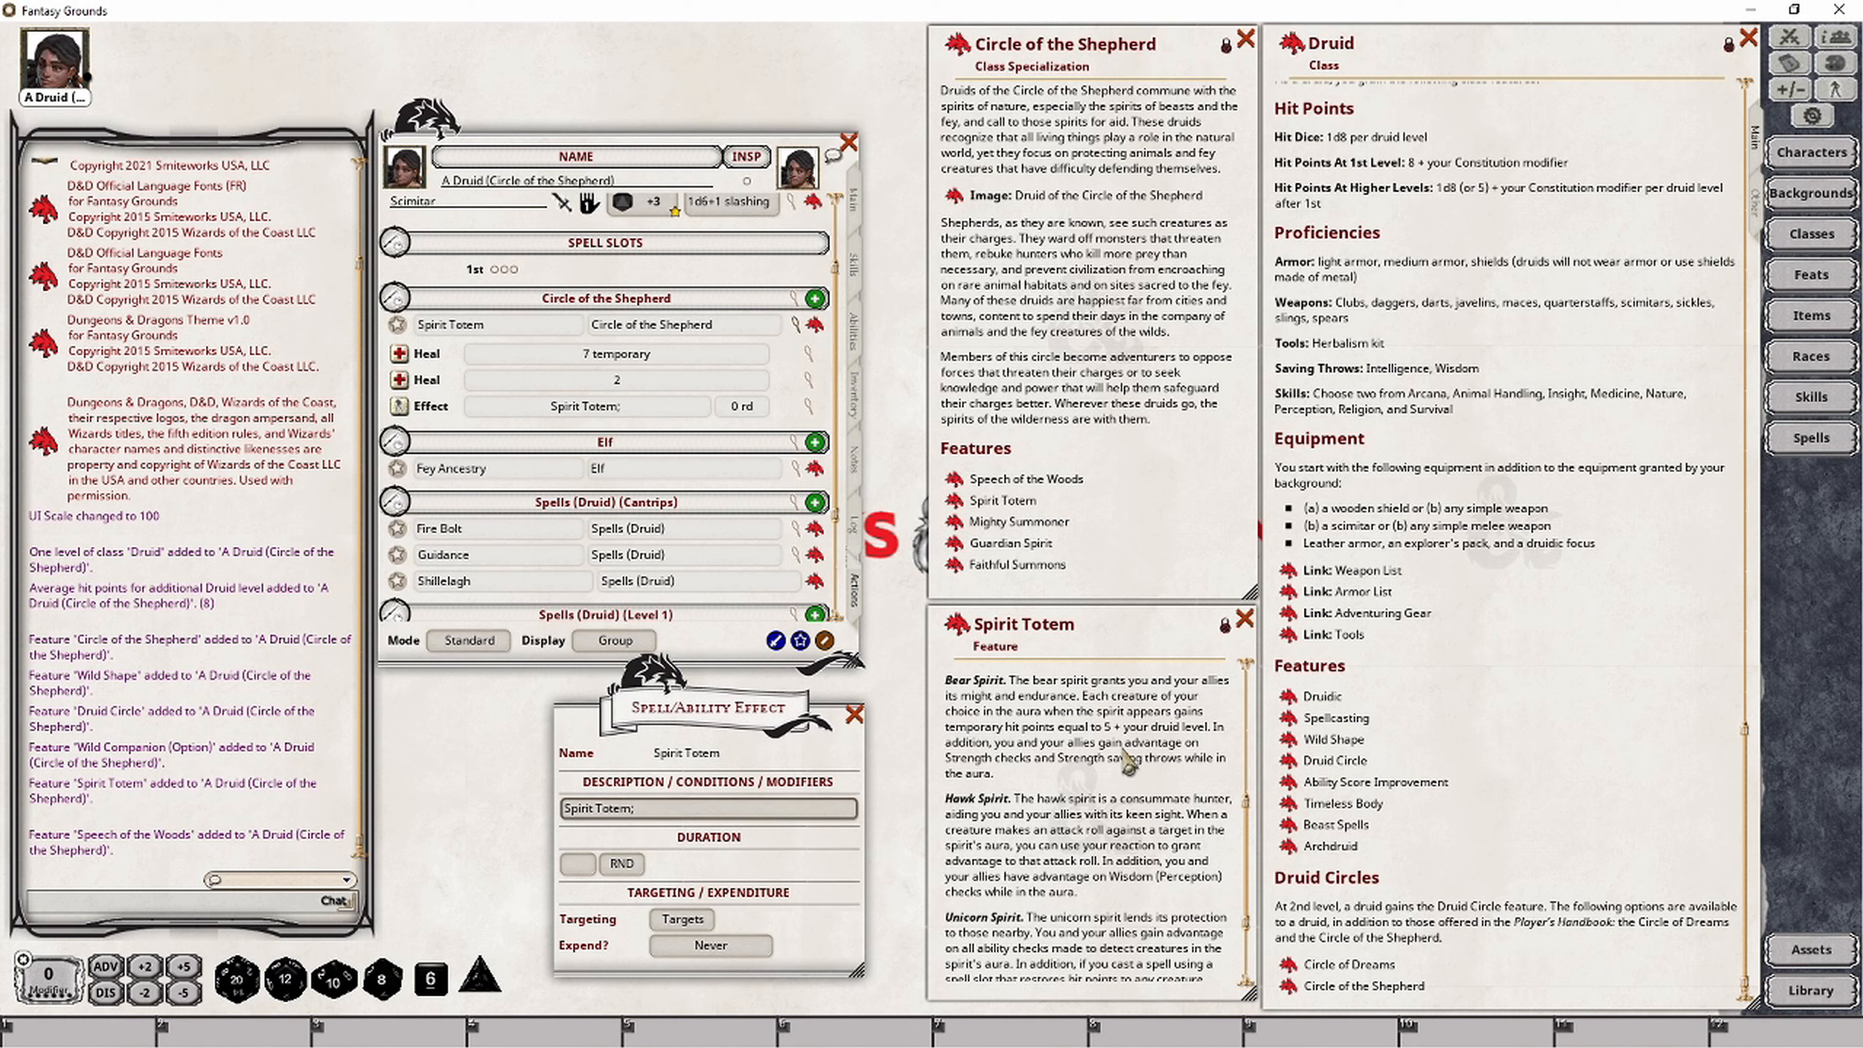
text( ADVCHK: strength; ADVSAV: strength)
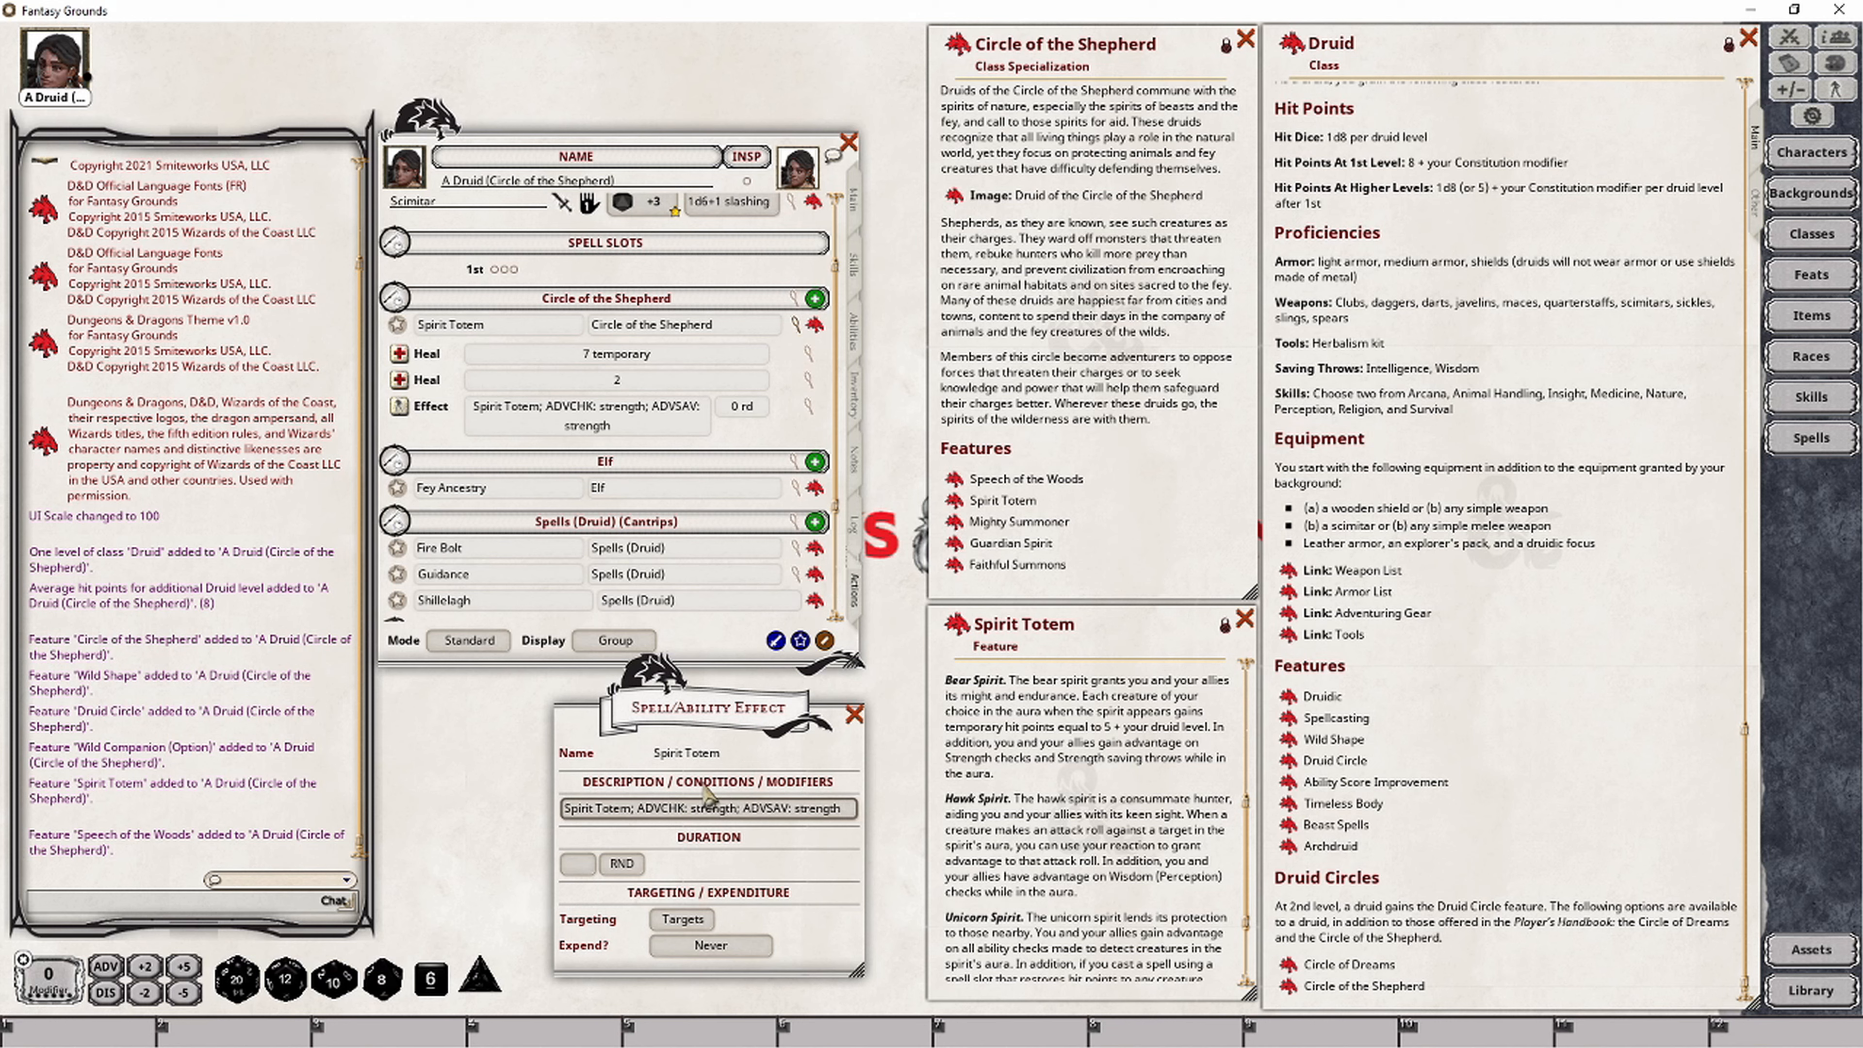
Step: Review the character's skills and saving throws, and set the Spirit Totem effect's duration to 1 minute
click(859, 279)
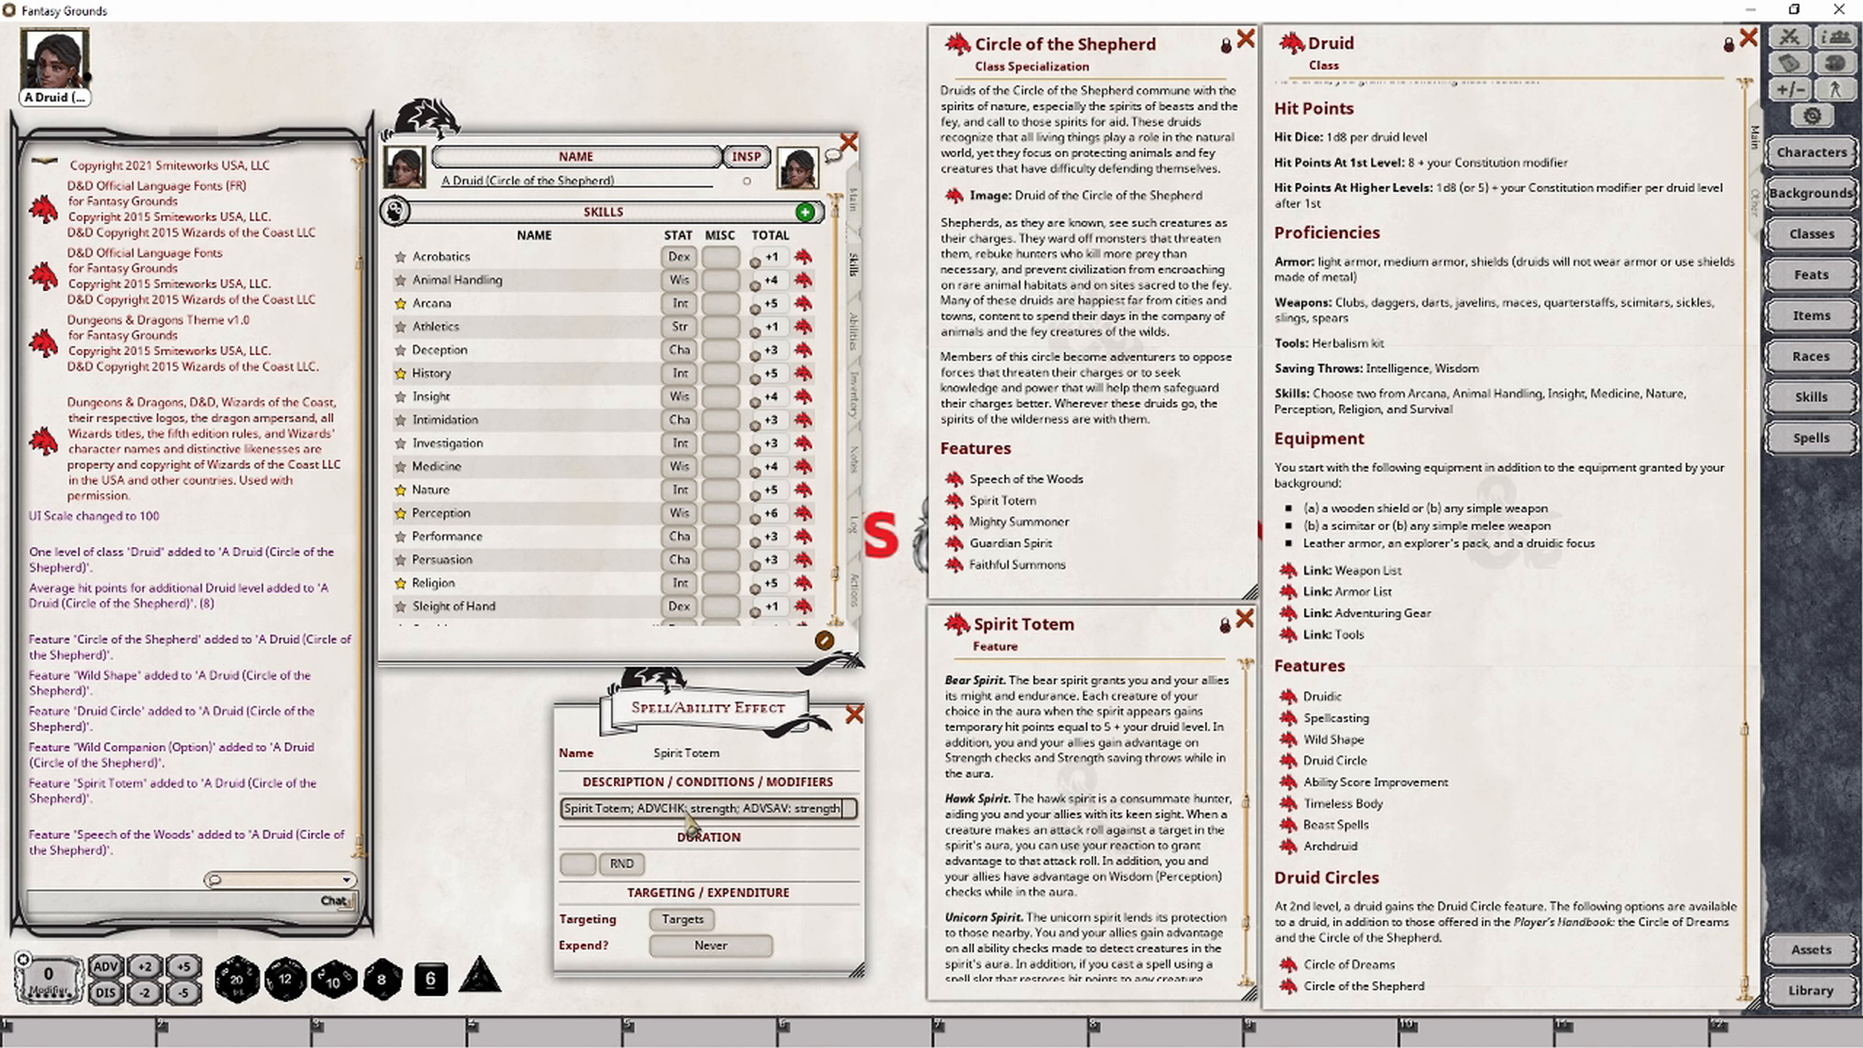
click(857, 593)
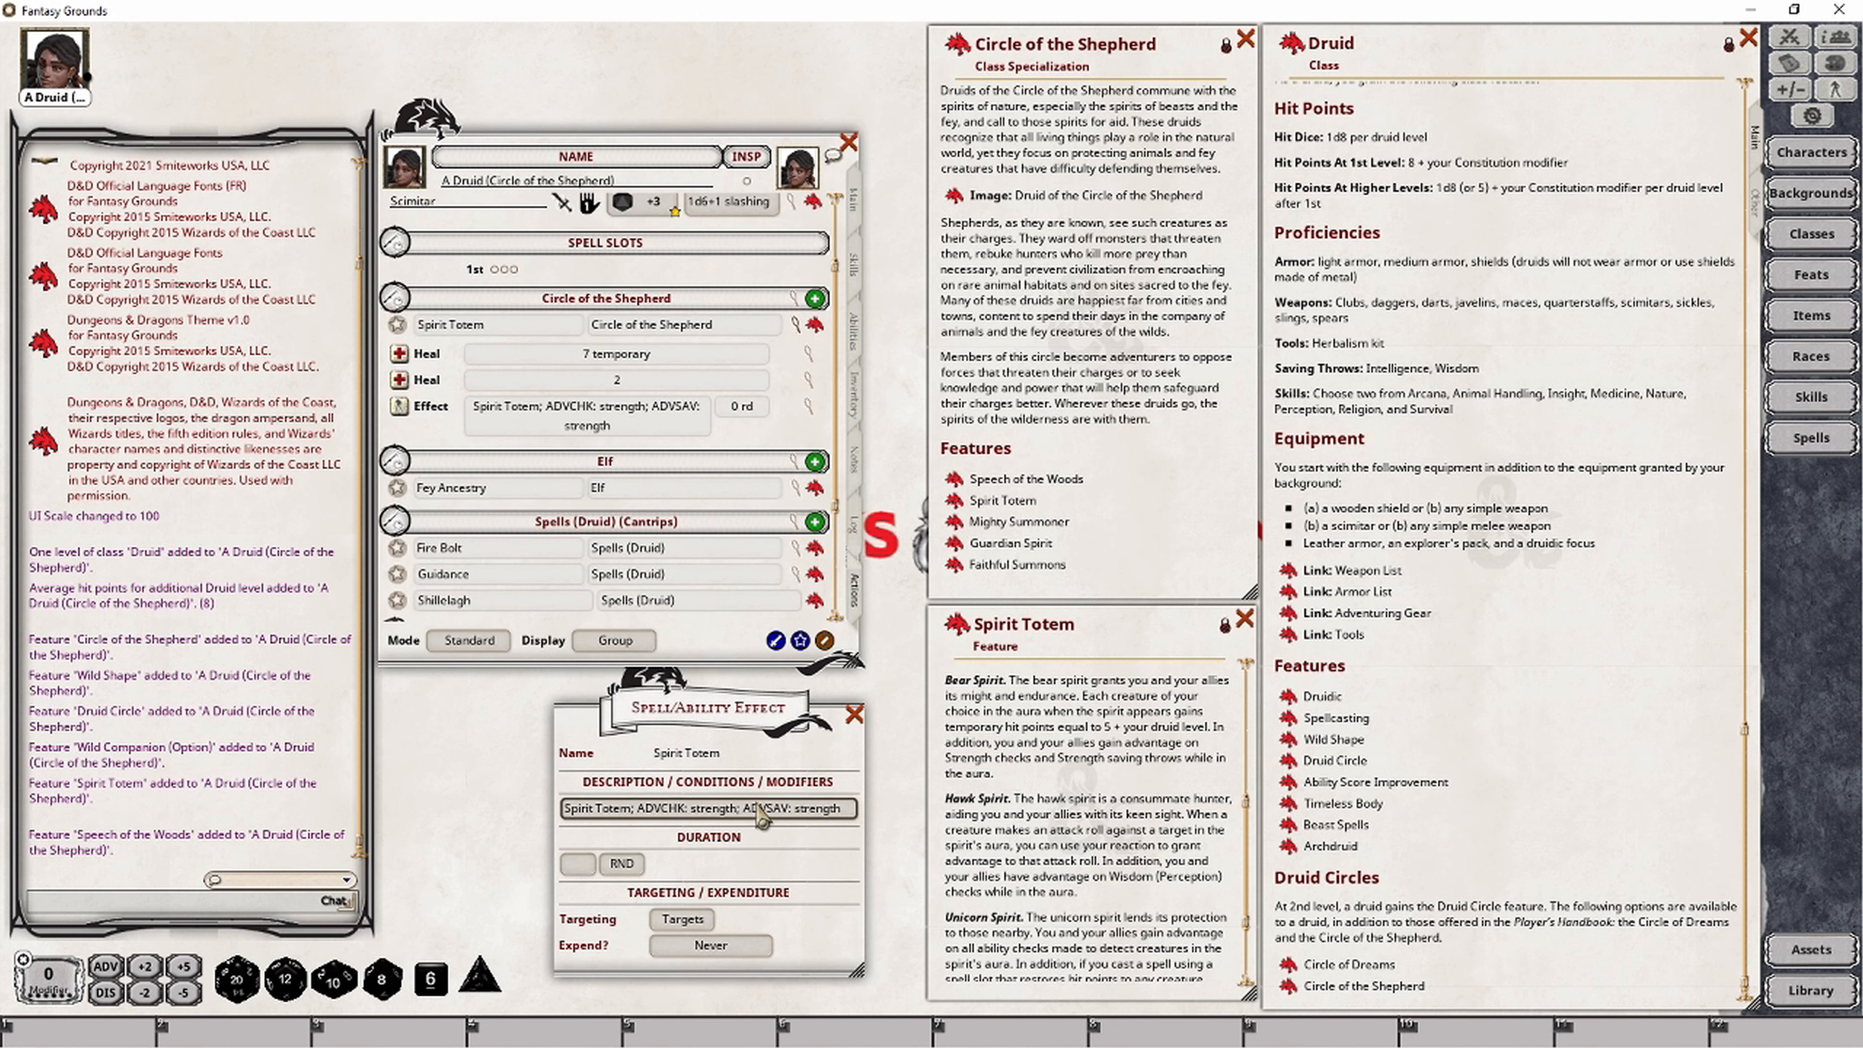
click(853, 196)
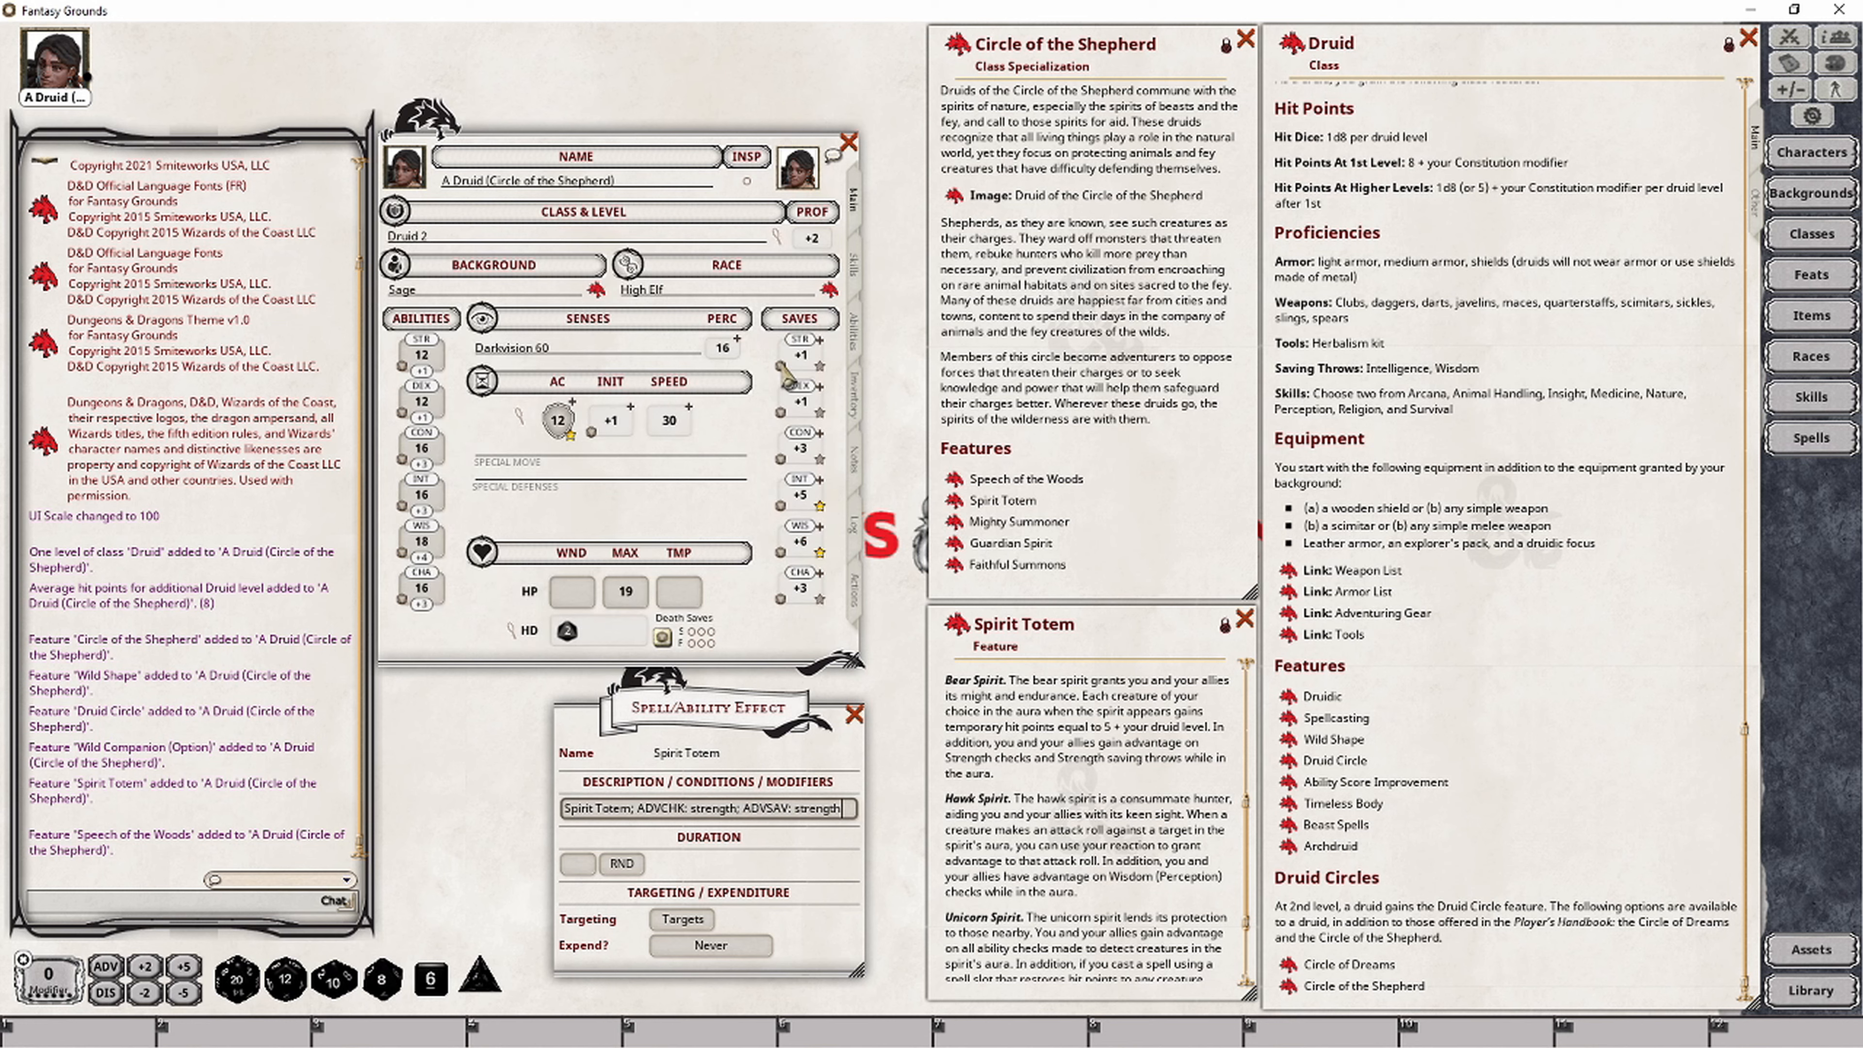
click(856, 588)
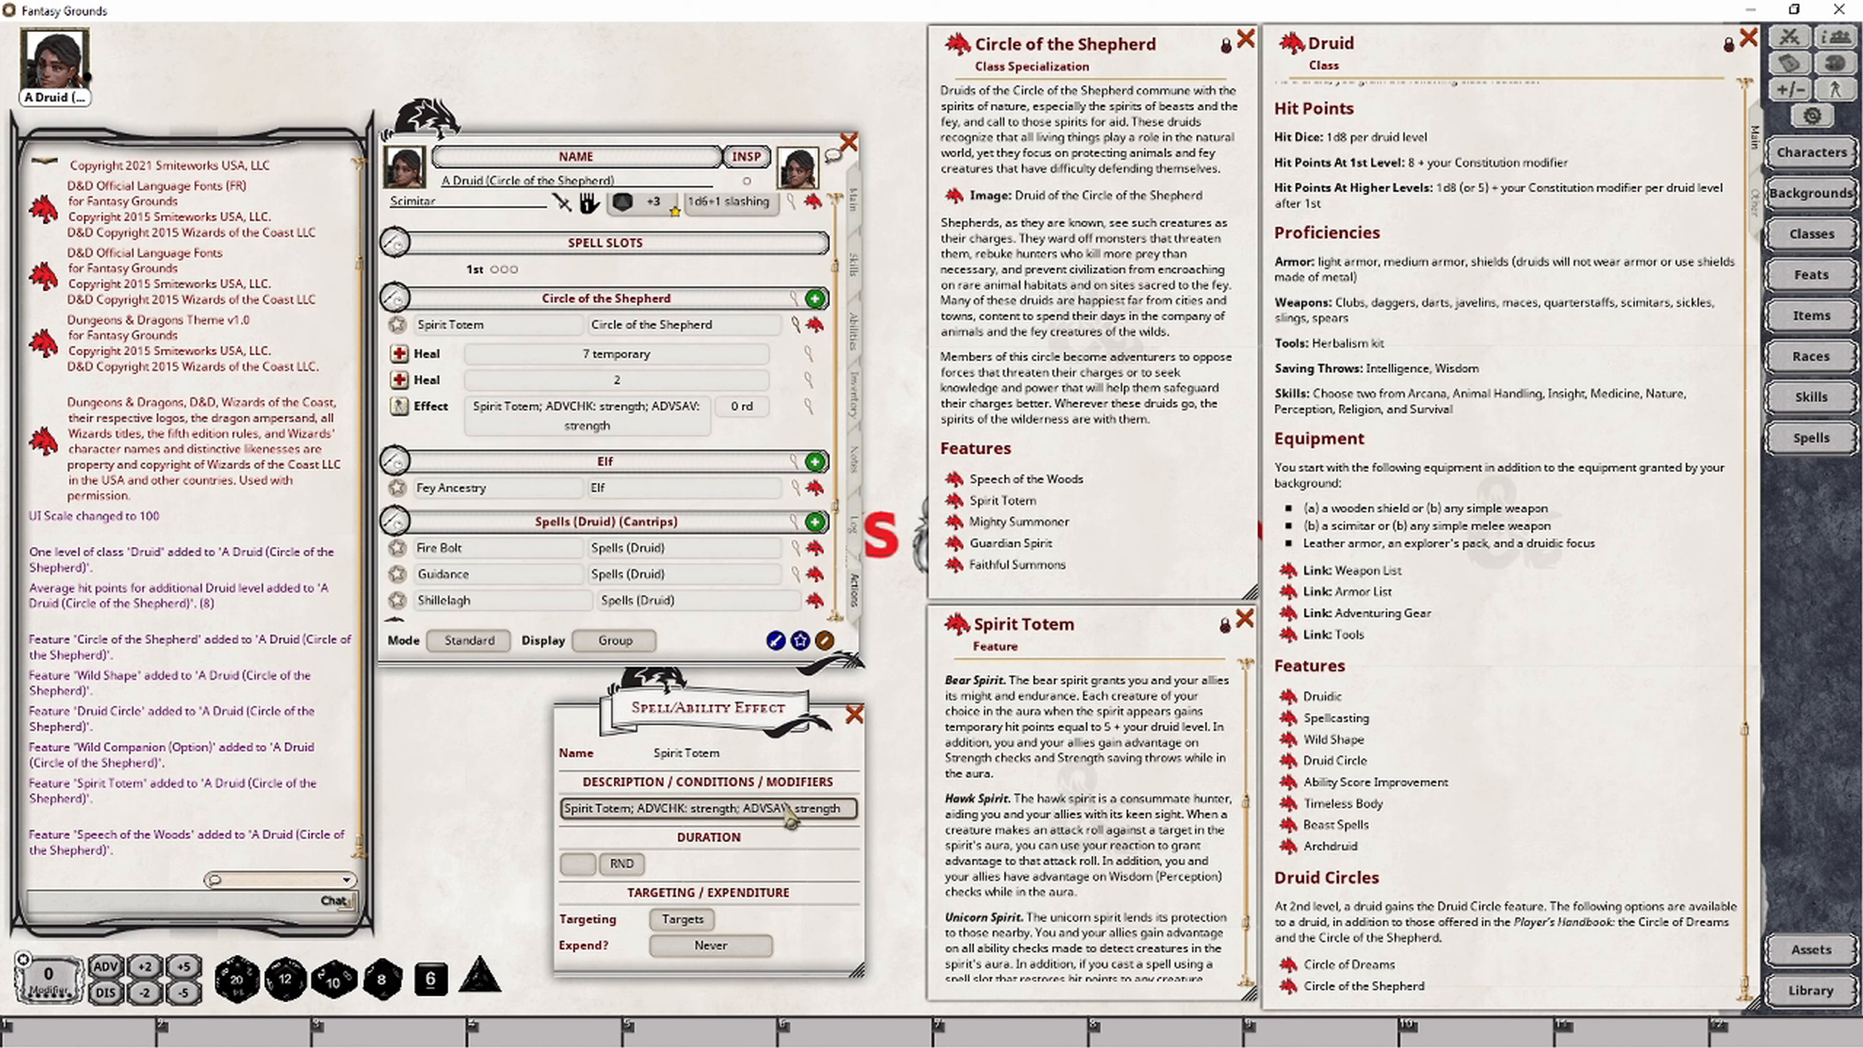
click(580, 866)
text(1)
click(620, 863)
Step: Examine the Bear, Hawk and Unicorn Spirit descriptions in the Spirit Totem feature, closing the effect settings along the way
scroll(1175, 943, up, 3)
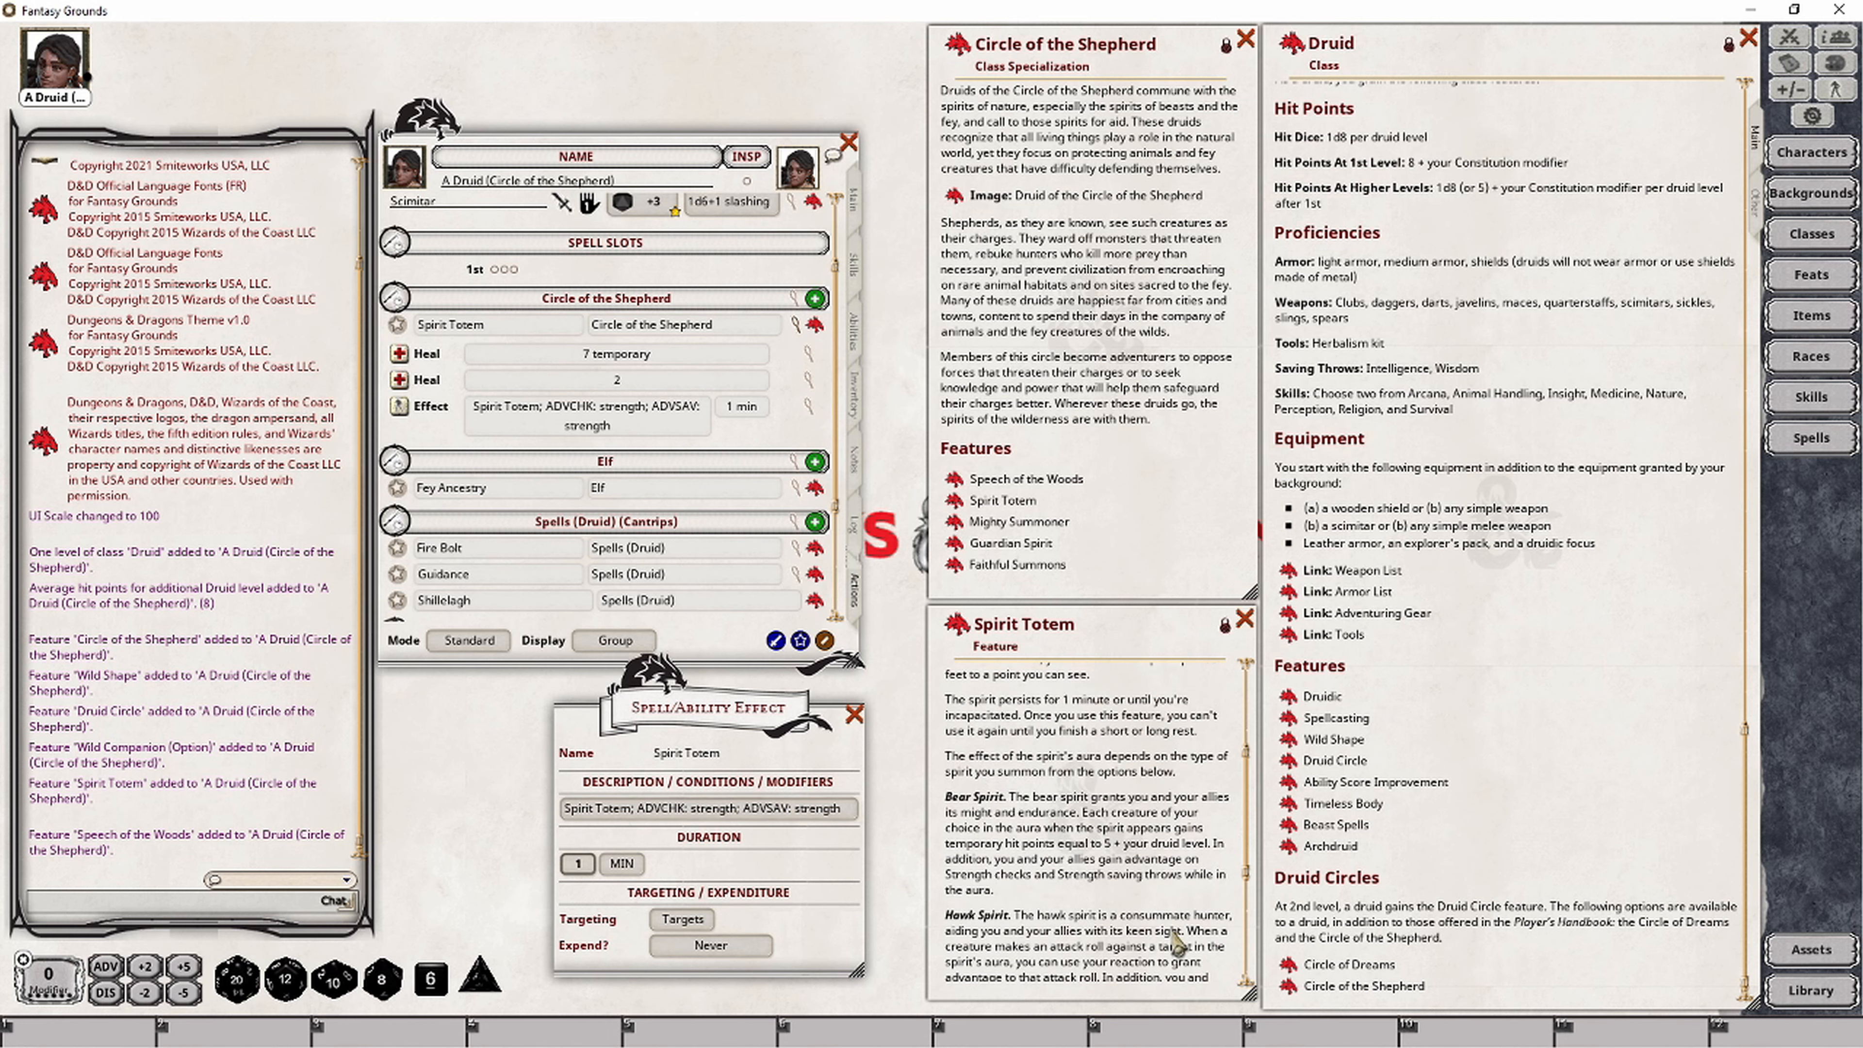
scroll(1078, 814, down, 3)
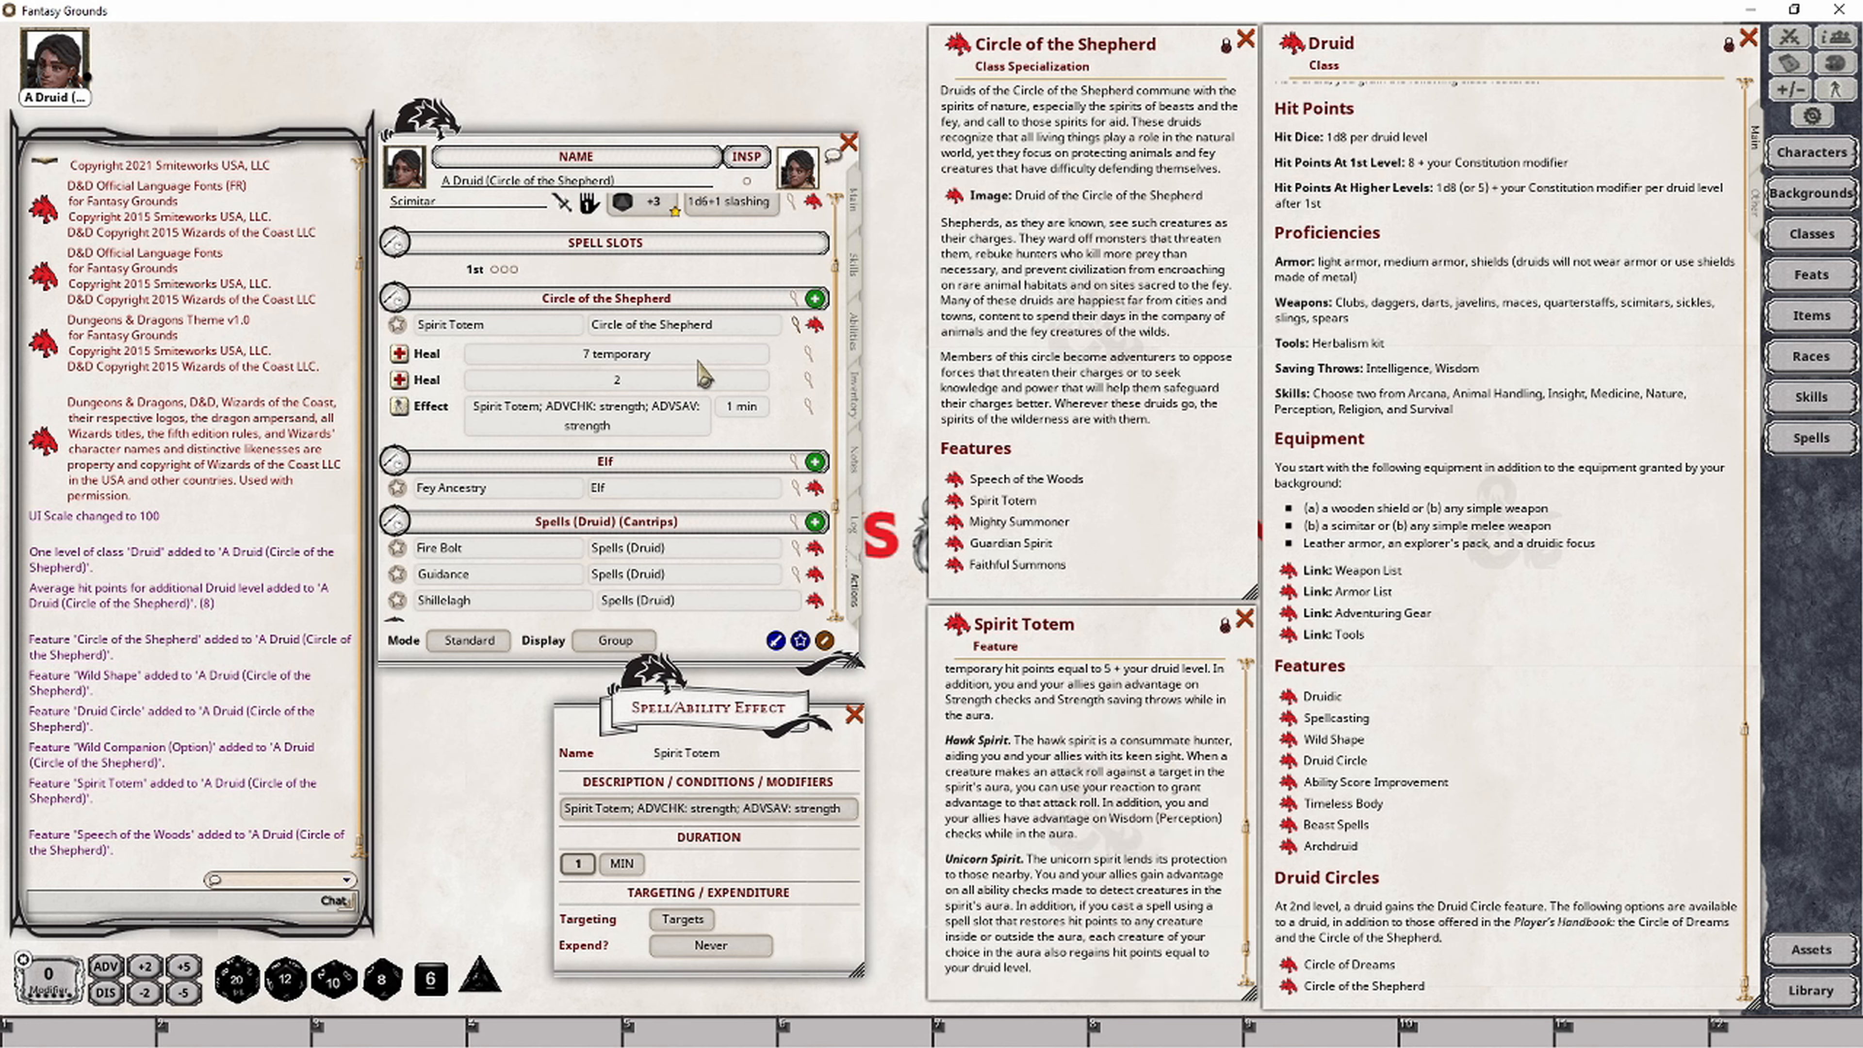
scroll(1100, 844, up, 2)
scroll(1141, 873, down, 1)
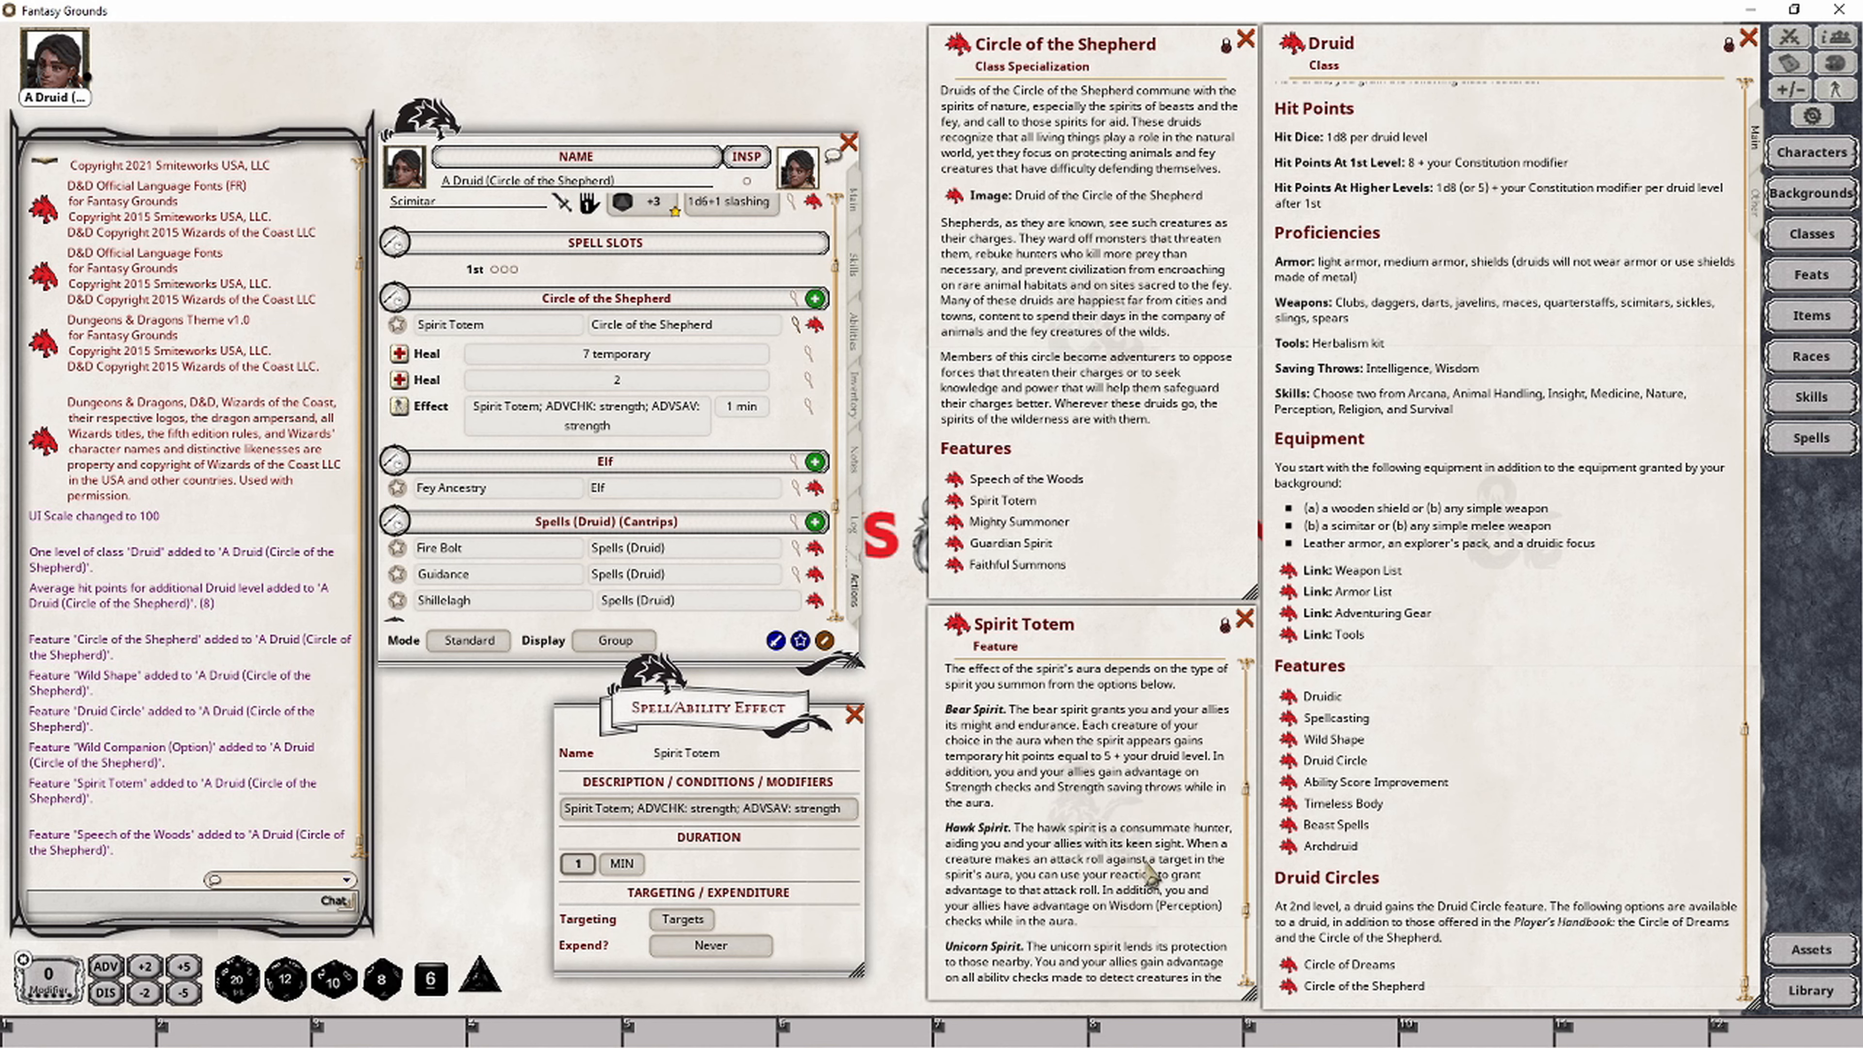
scroll(1141, 874, down, 4)
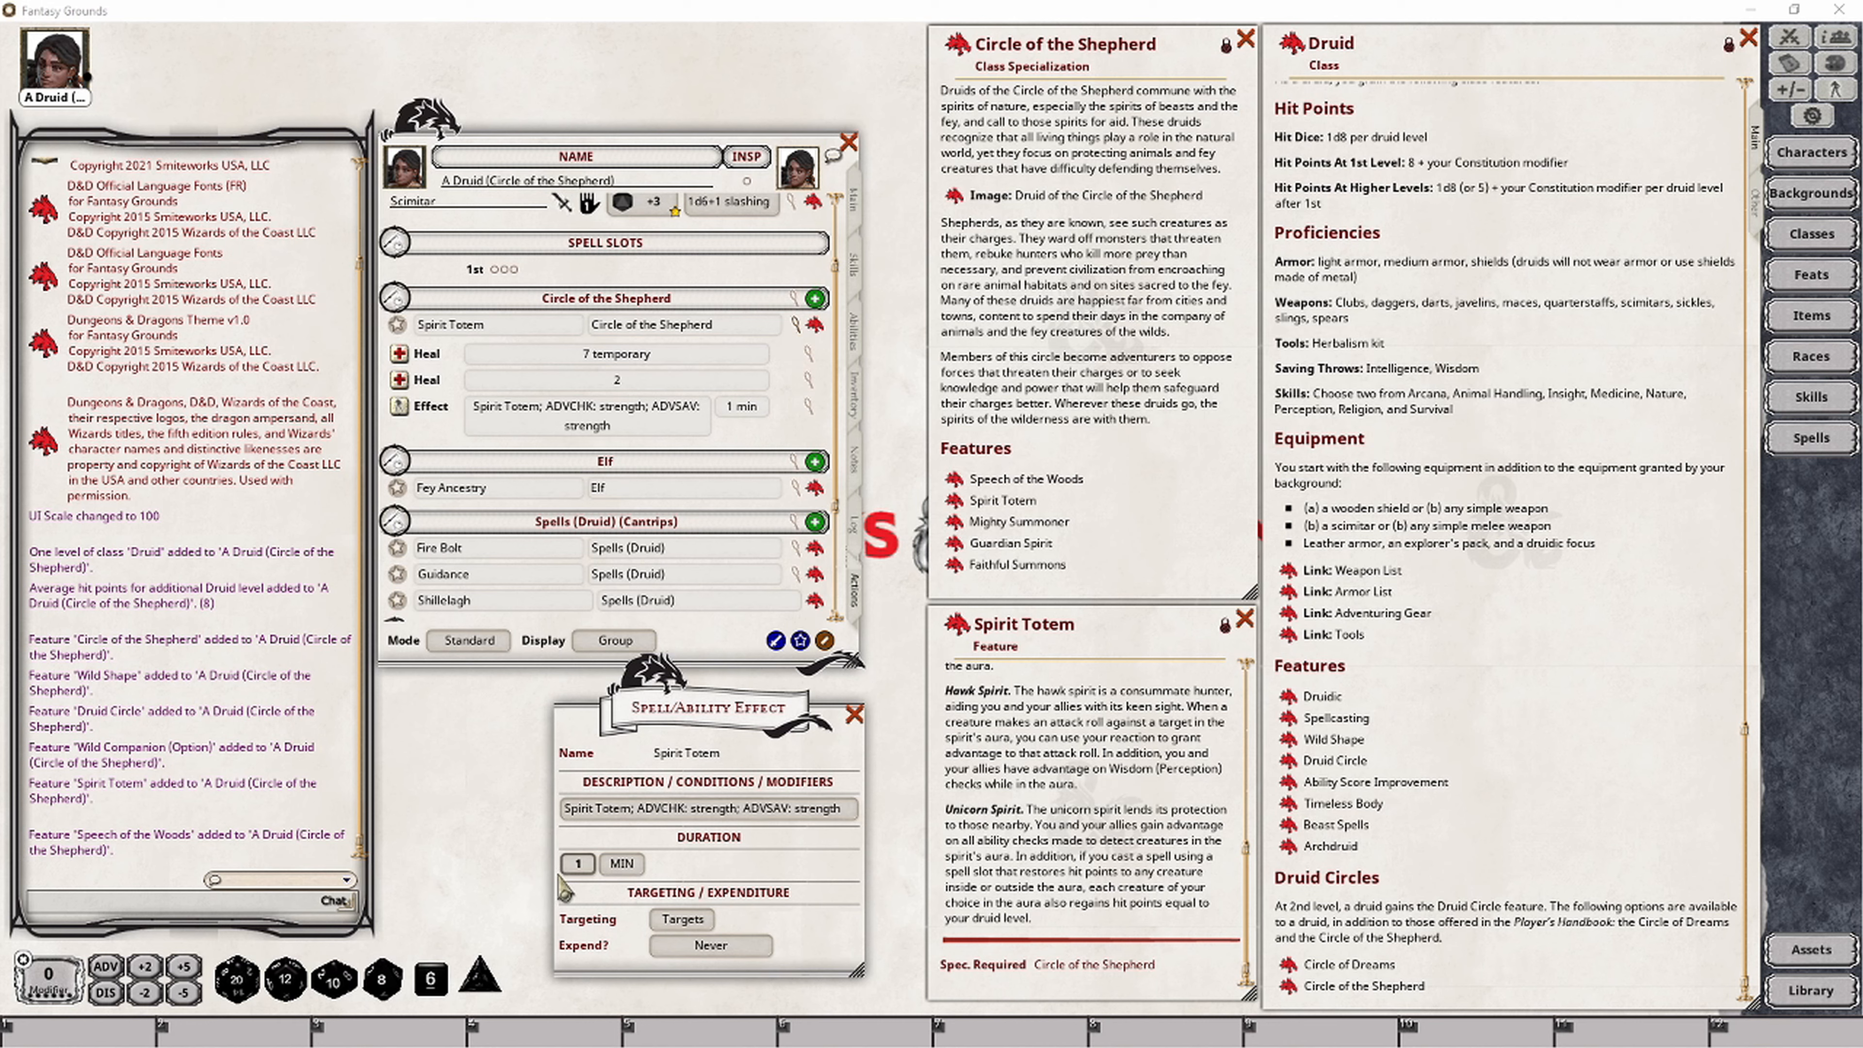
click(854, 715)
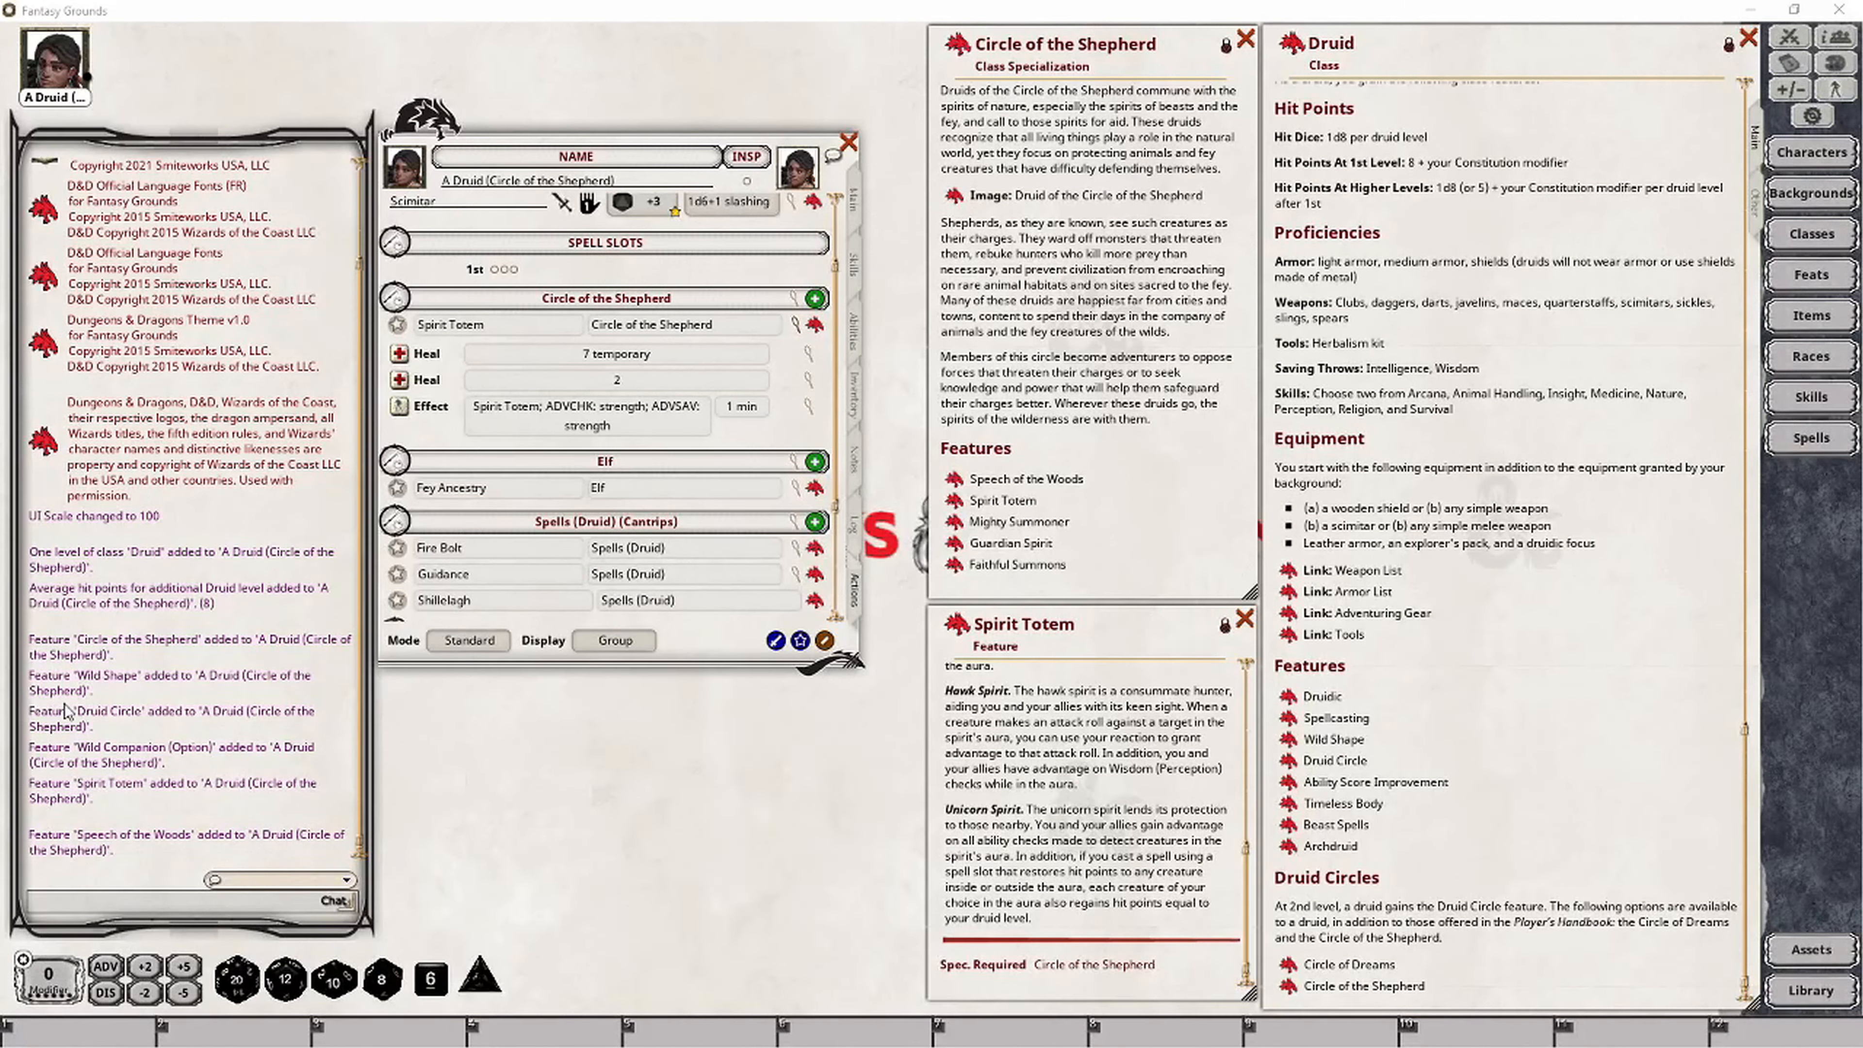
scroll(1027, 796, up, 3)
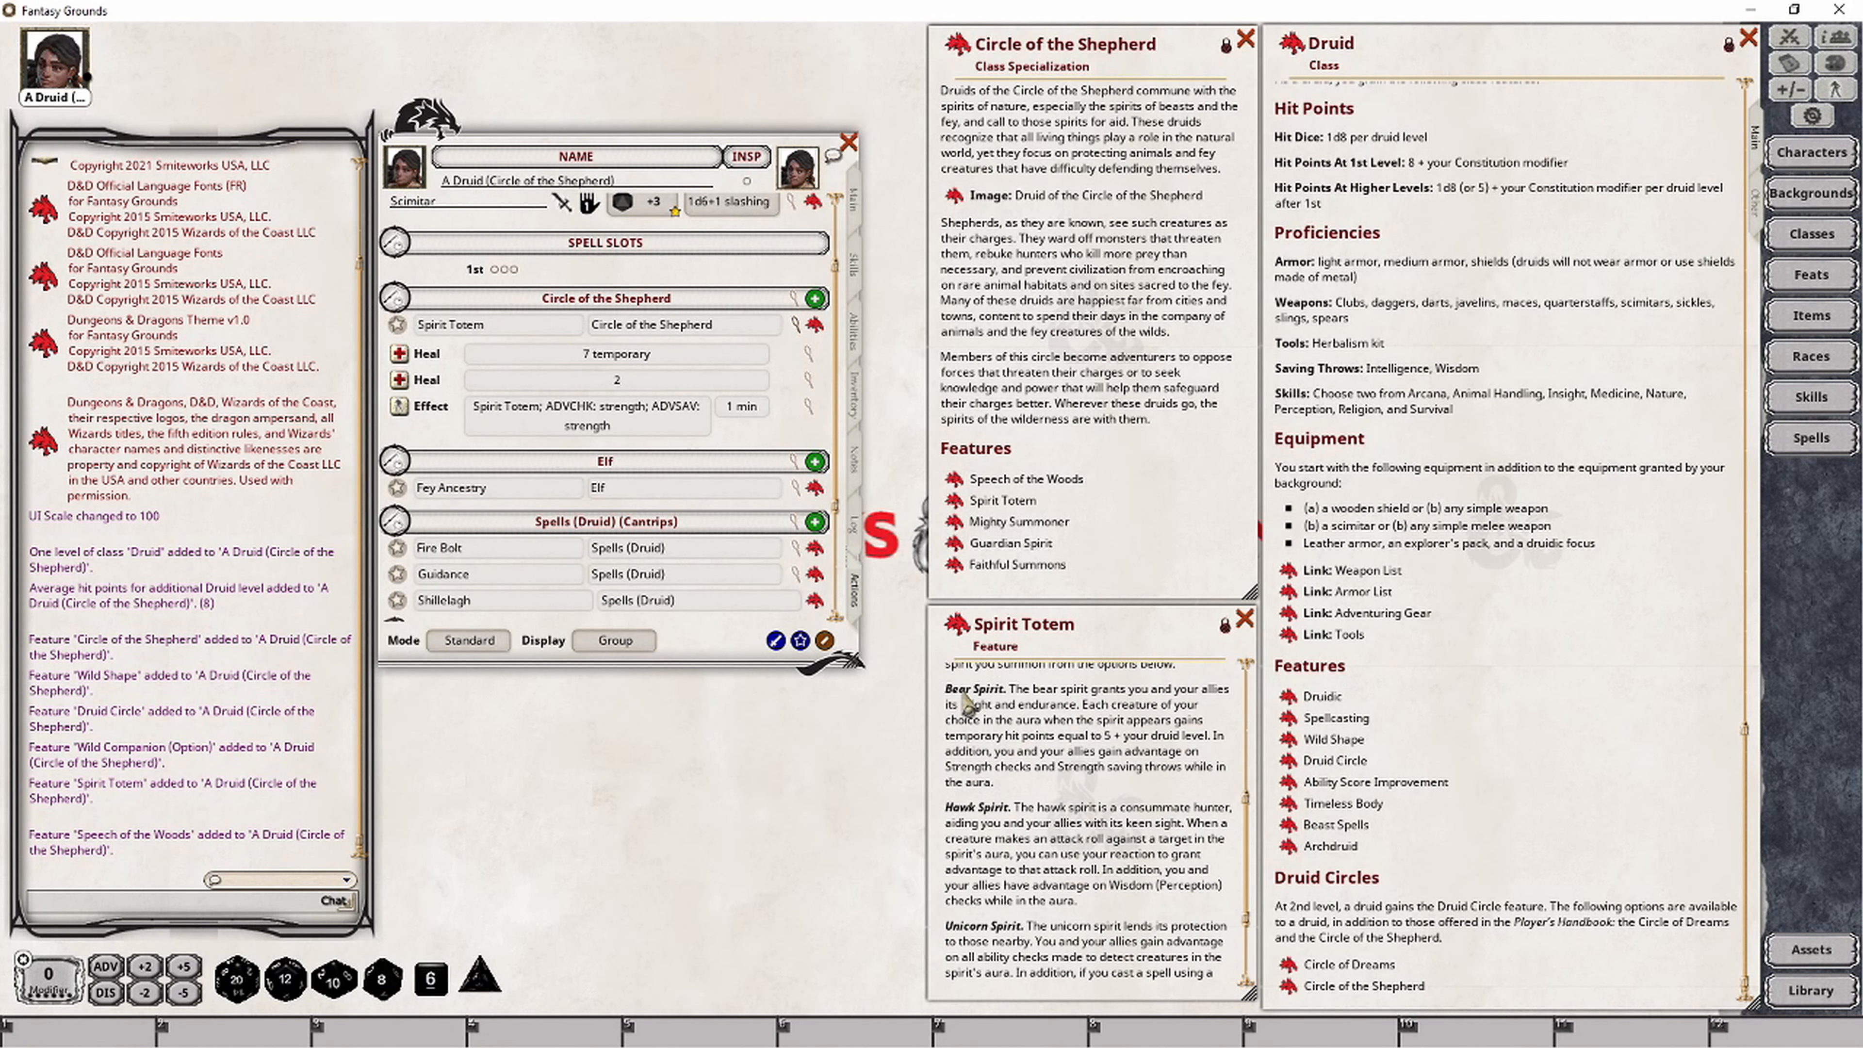
scroll(1005, 825, down, 2)
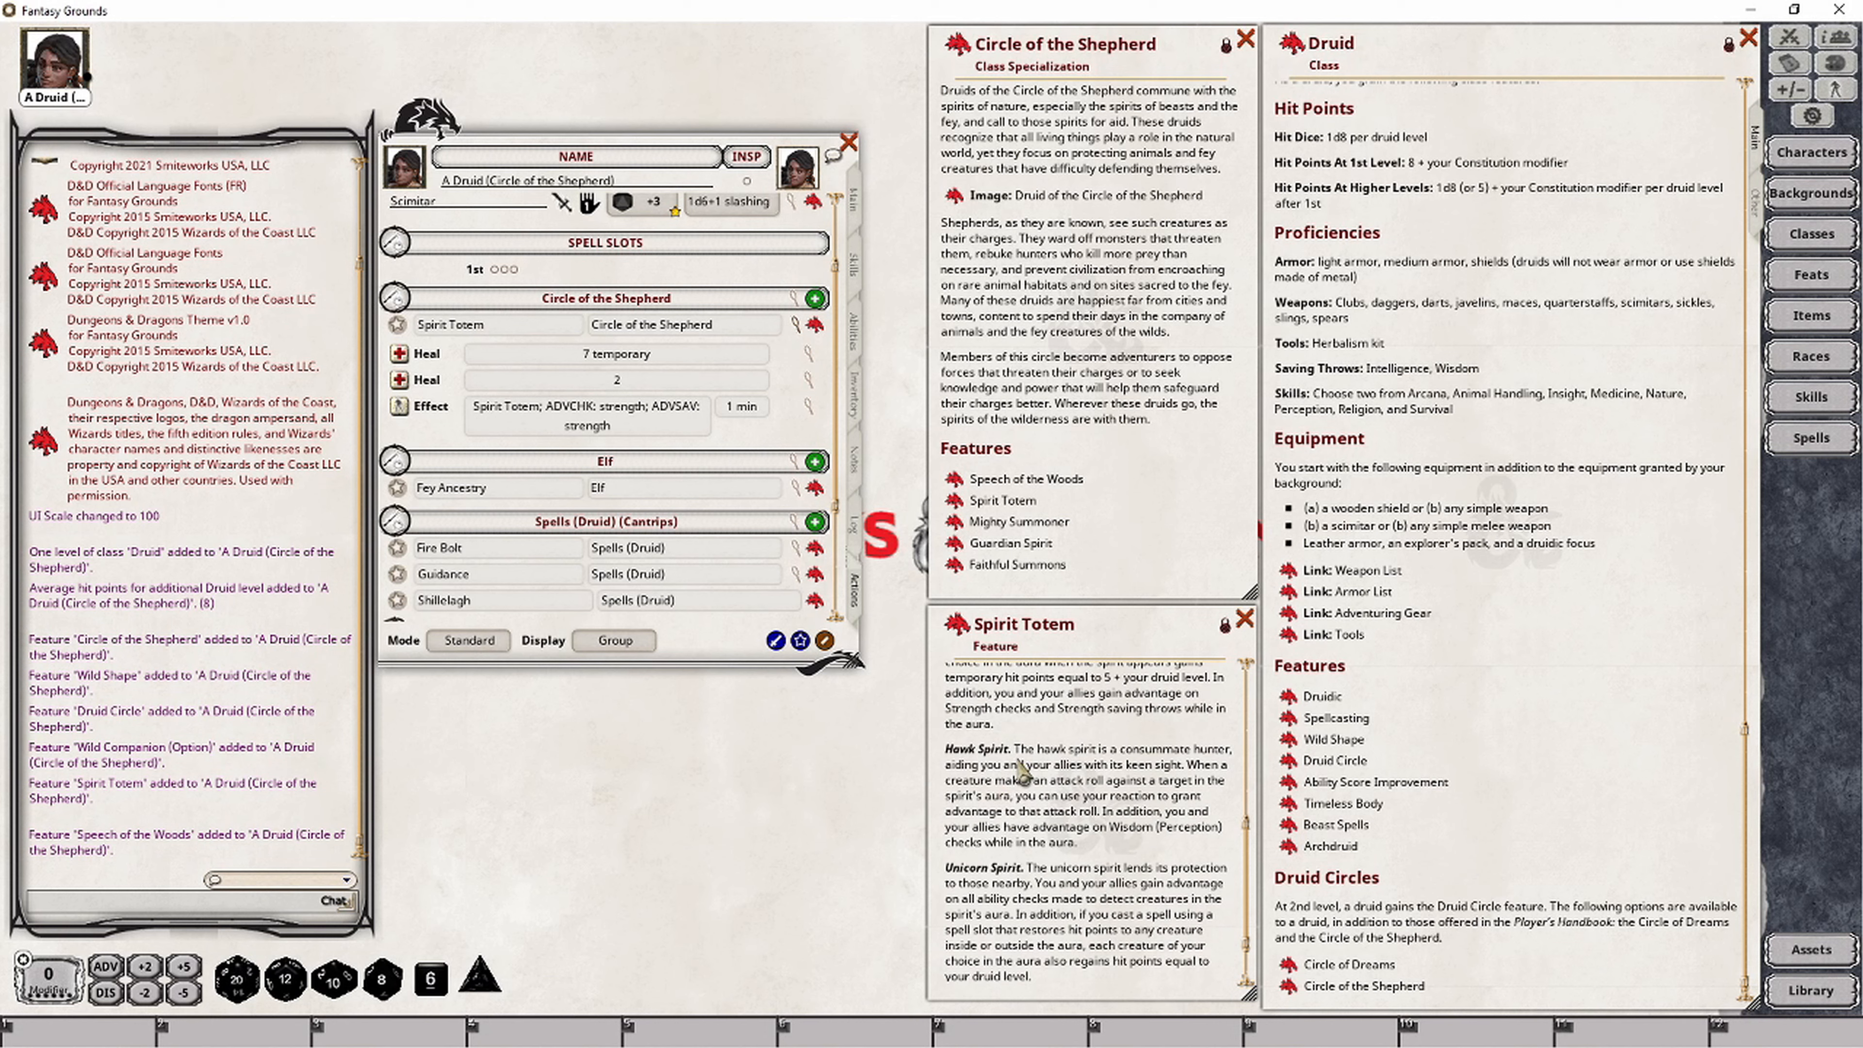
scroll(1022, 770, down, 1)
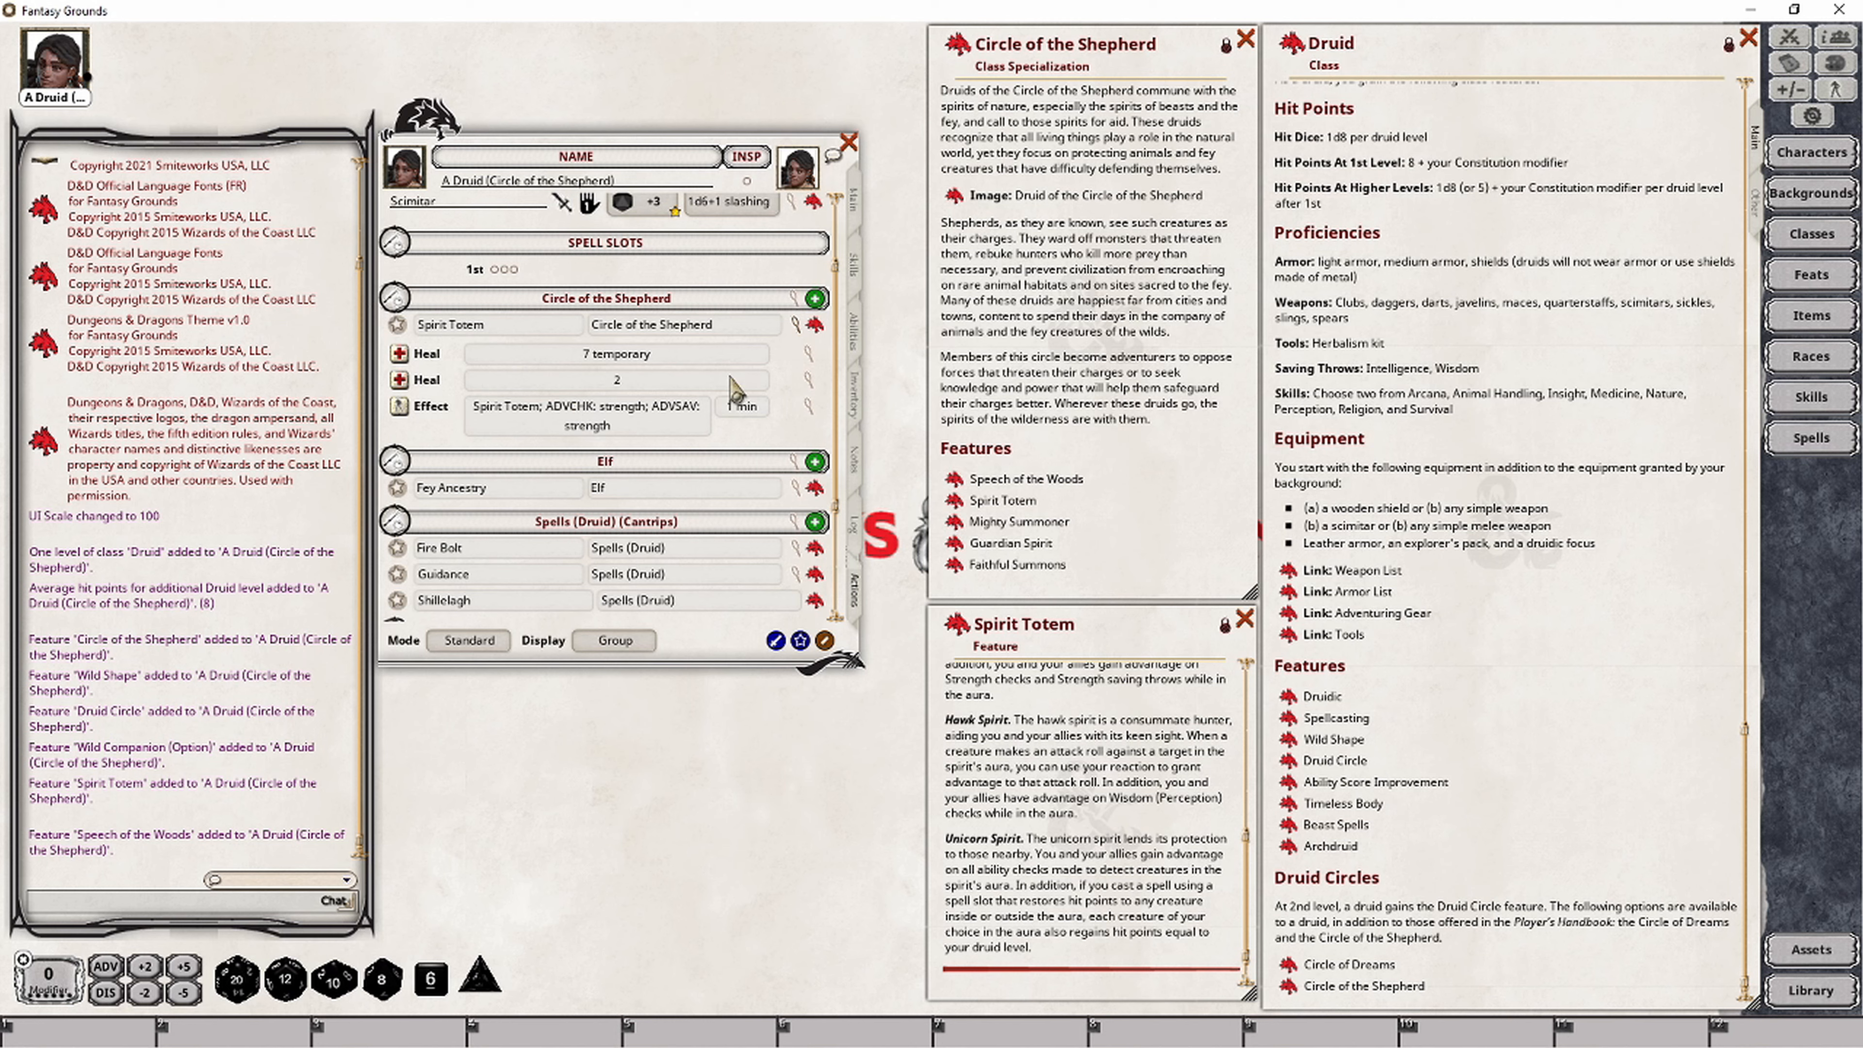
Step: Add a second effect to the Spirit Totem power, and label the first effect's description "Spirit Totem (Bear Spirit)"
right_click(793, 378)
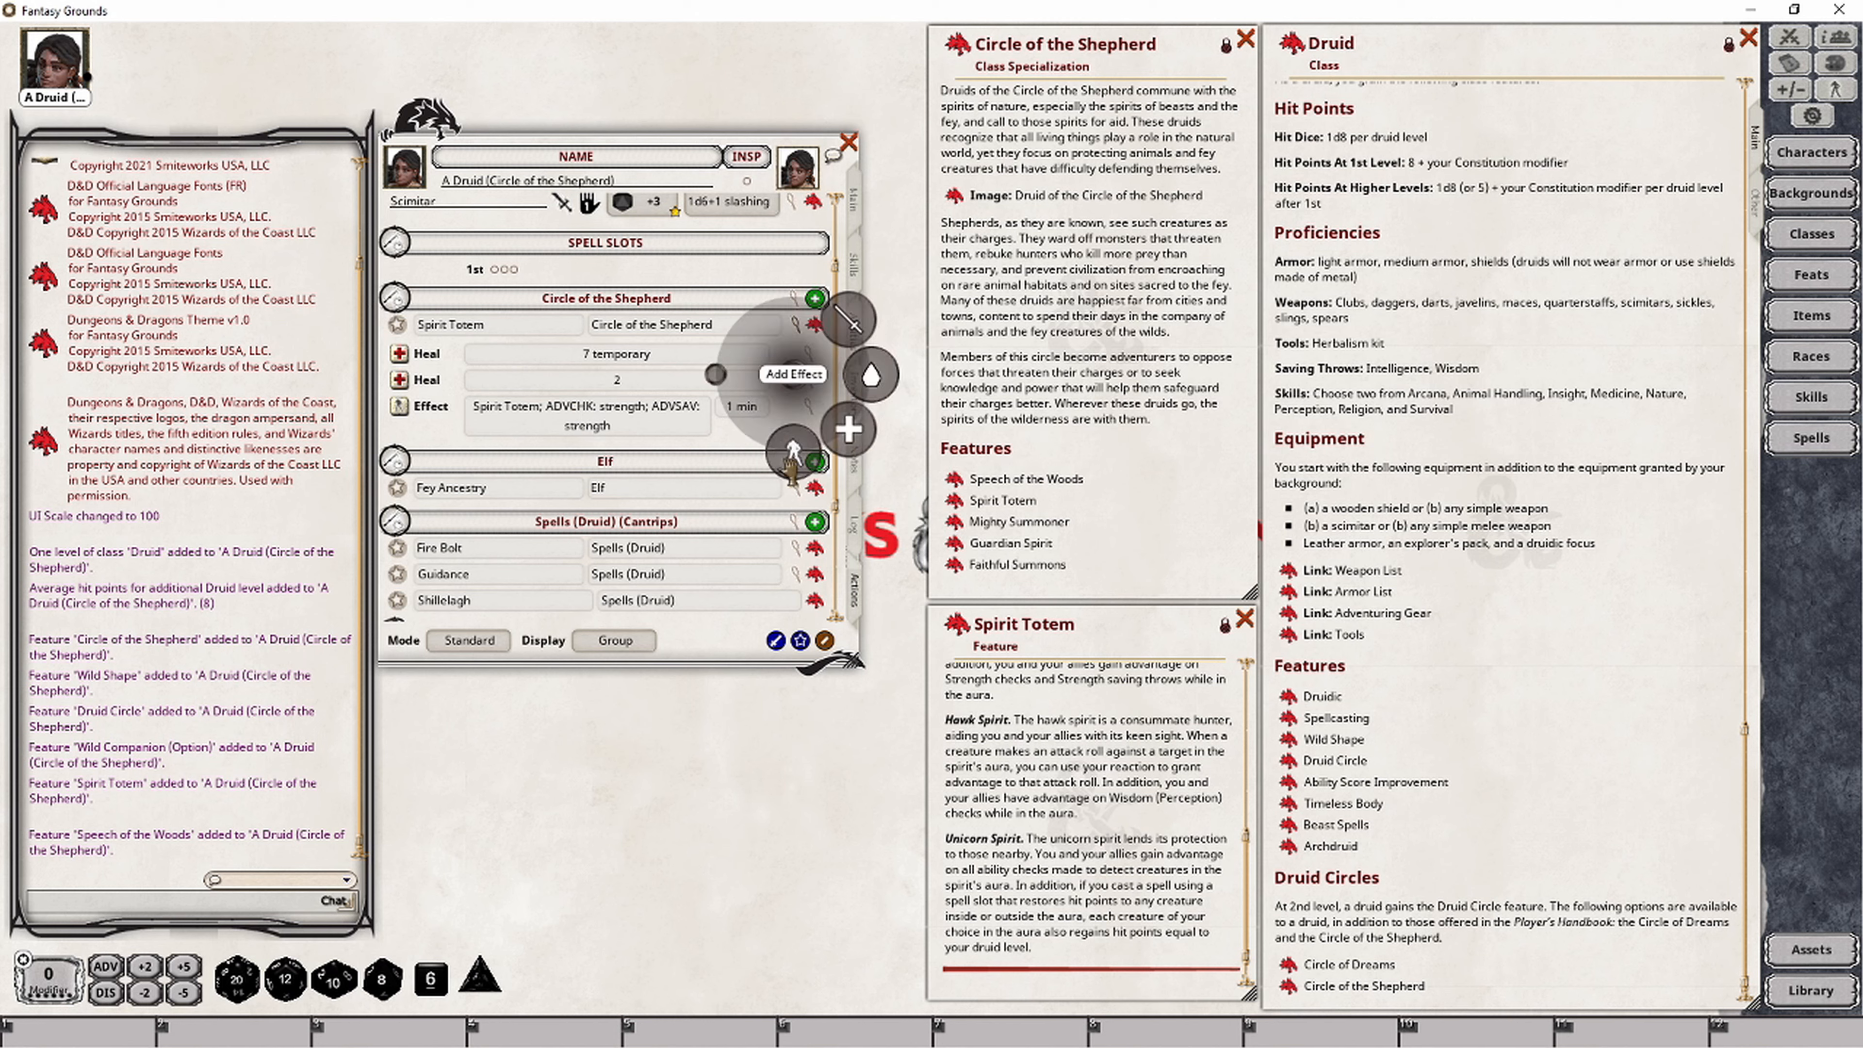
click(792, 453)
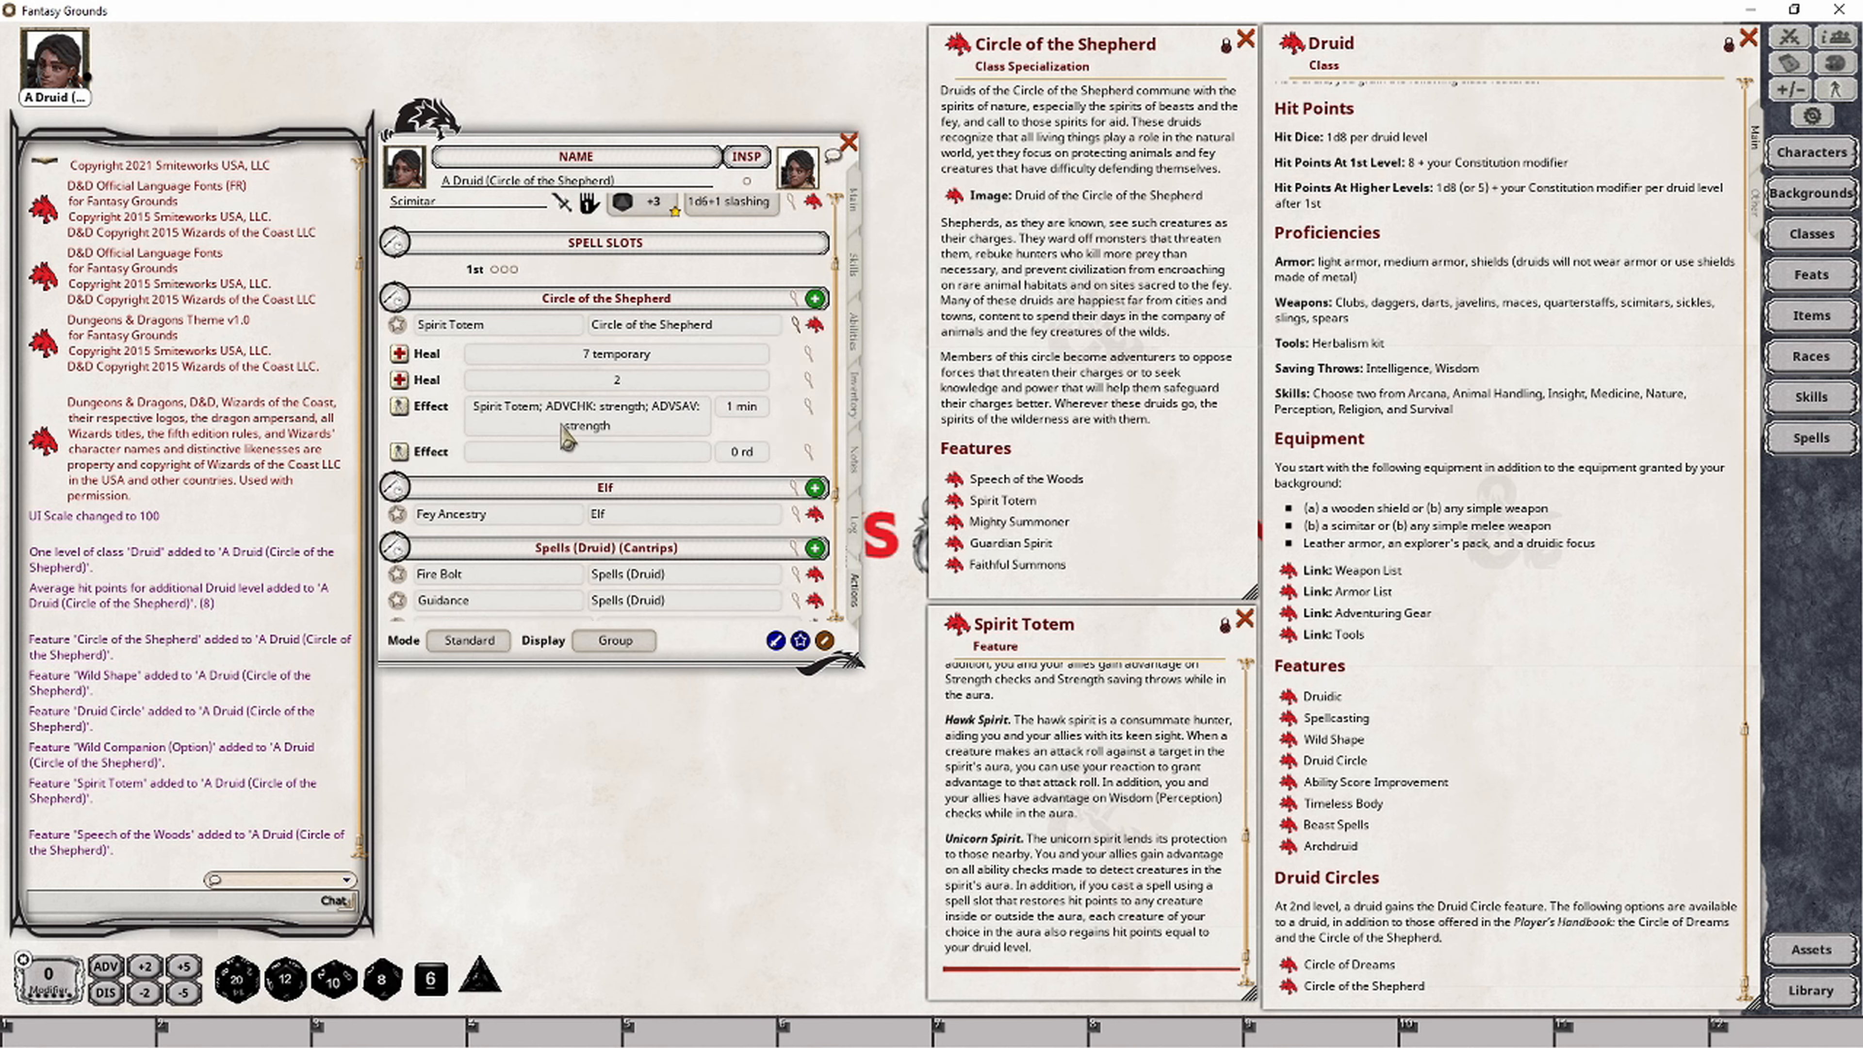
click(807, 406)
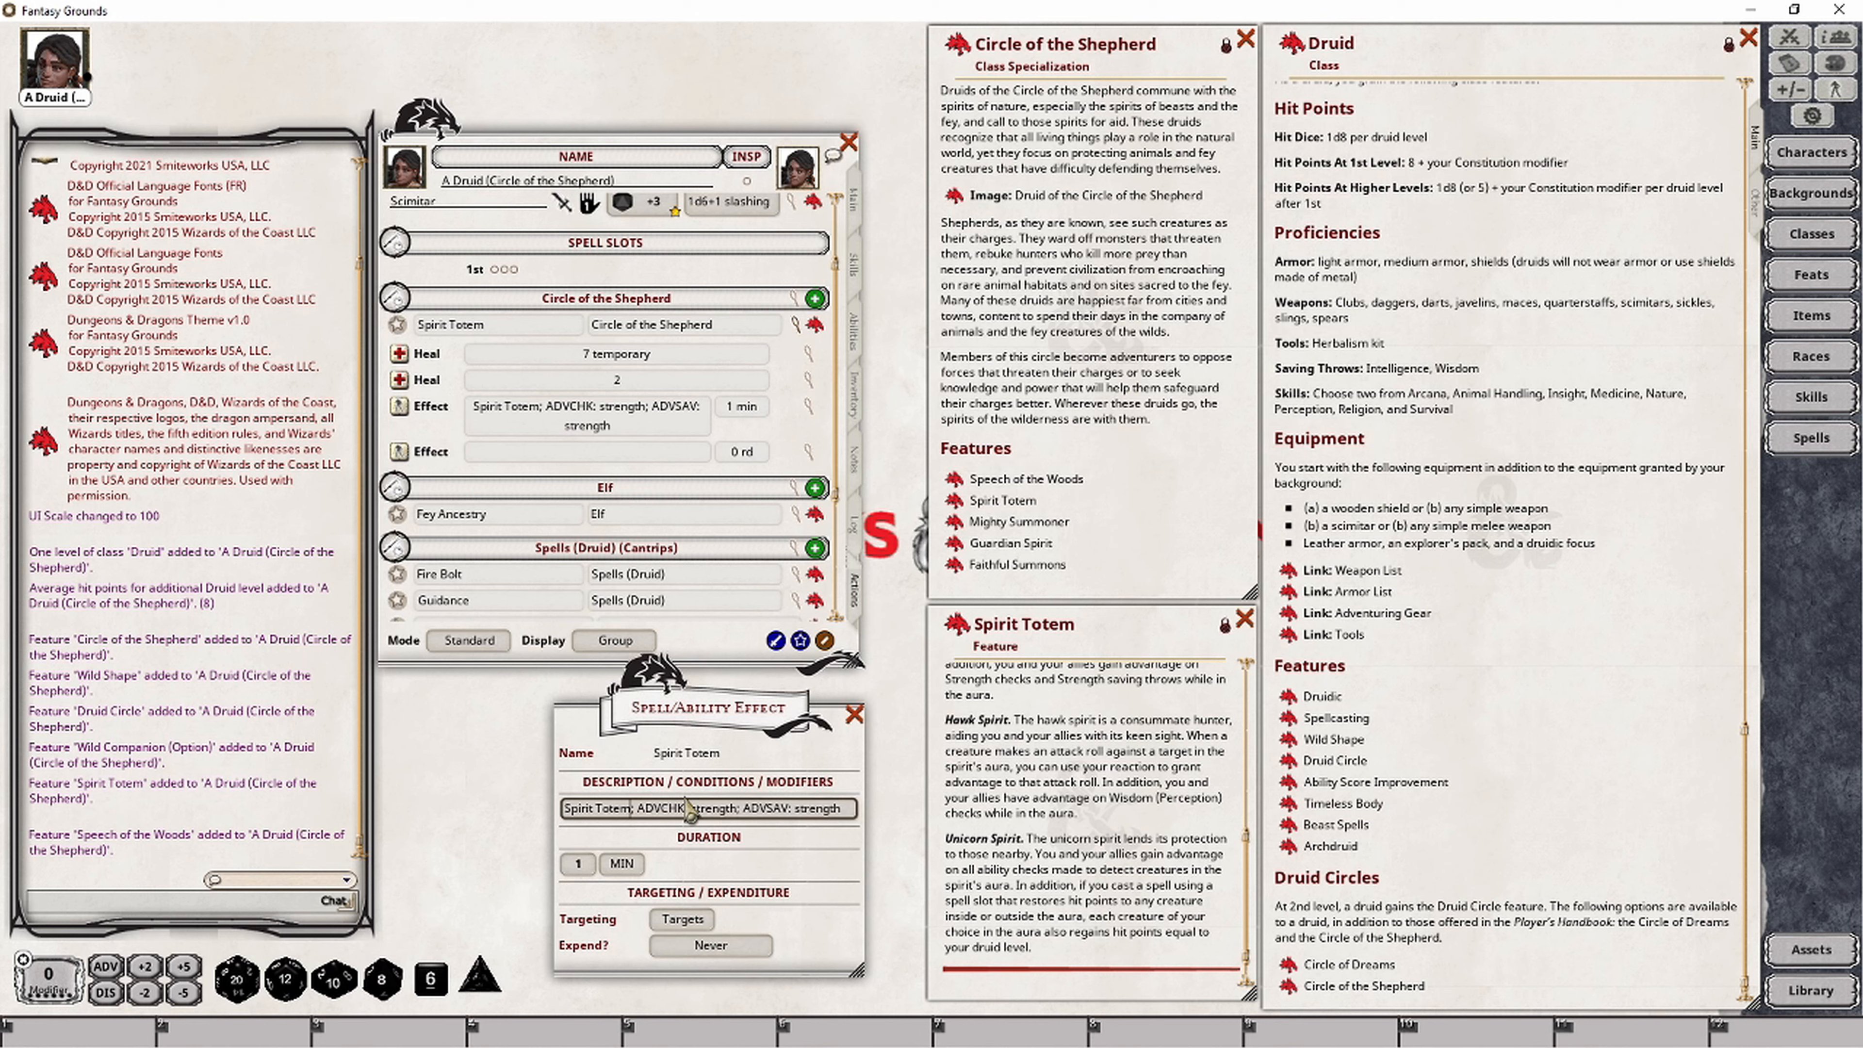
text((Bear S)
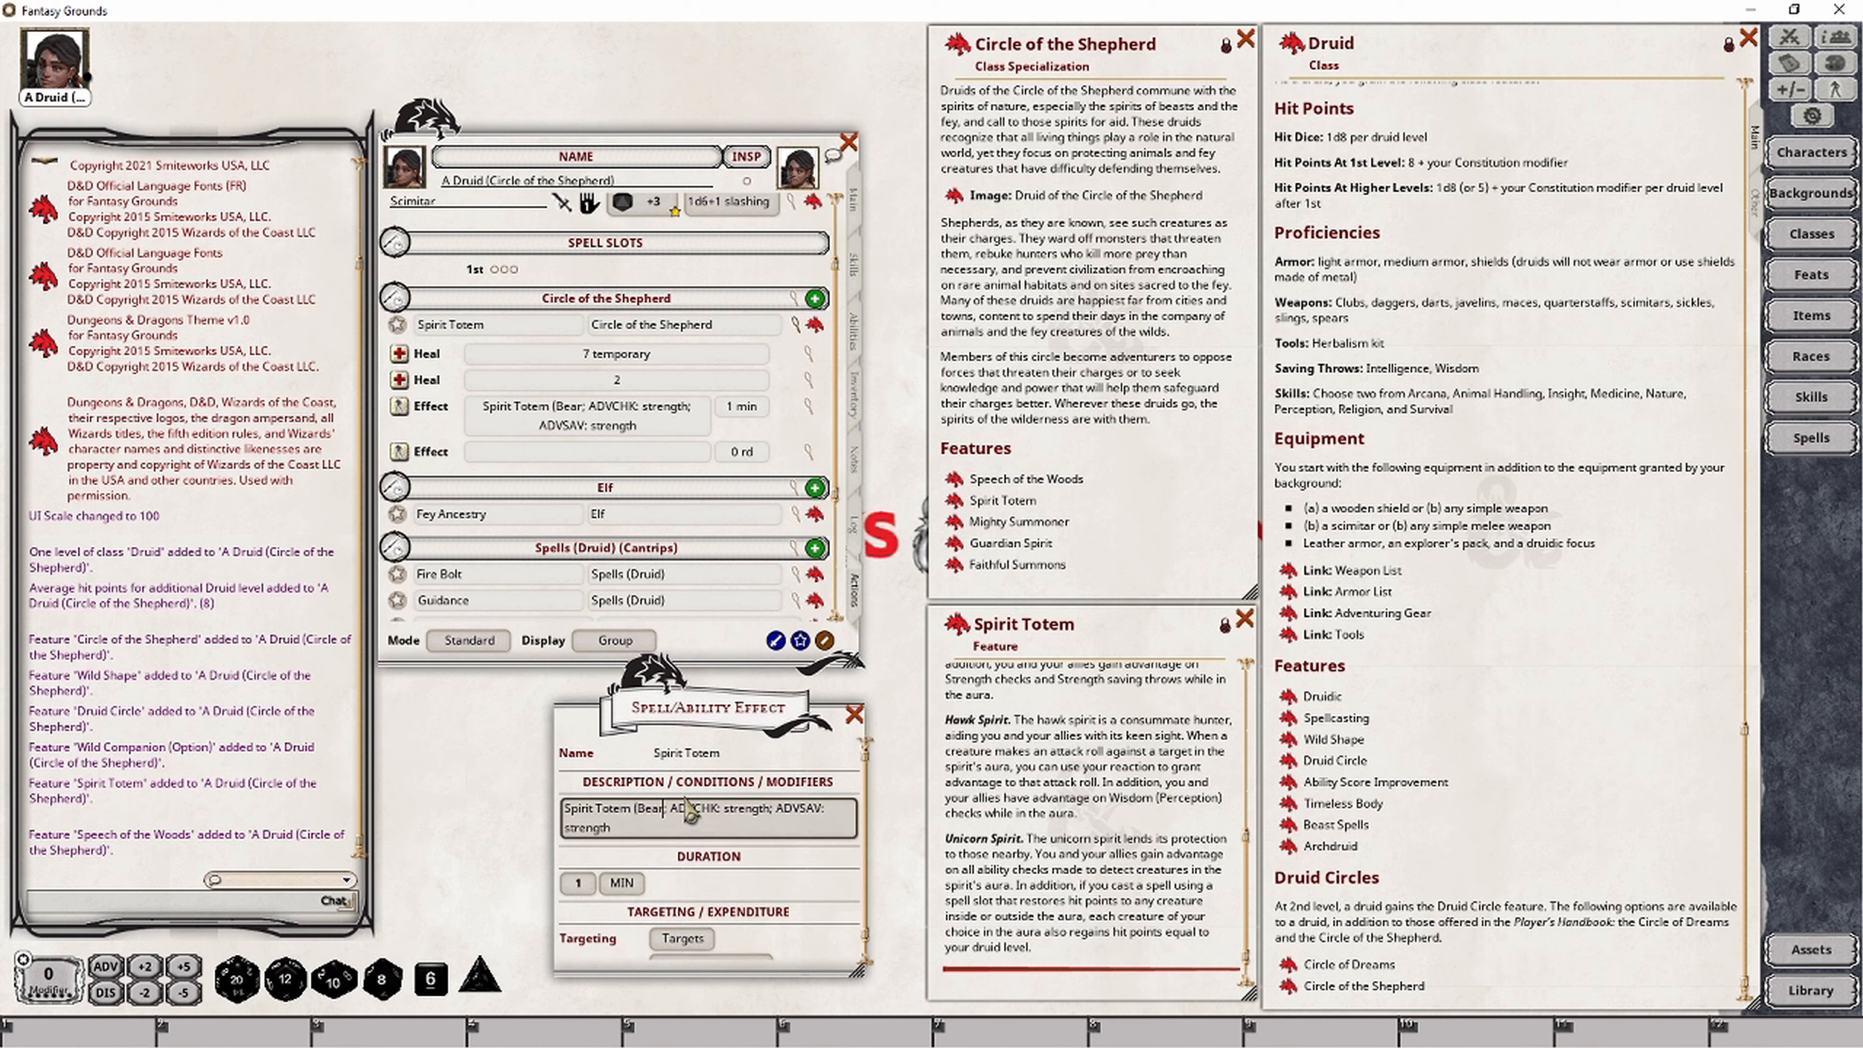
text(p)
text(irit)
text())
click(854, 715)
Step: Describe the new, empty Spirit Totem effect as "Spirit Totem (Hawk Spirit); ADVATK"
click(809, 452)
click(596, 836)
text(Spirit Totem ()
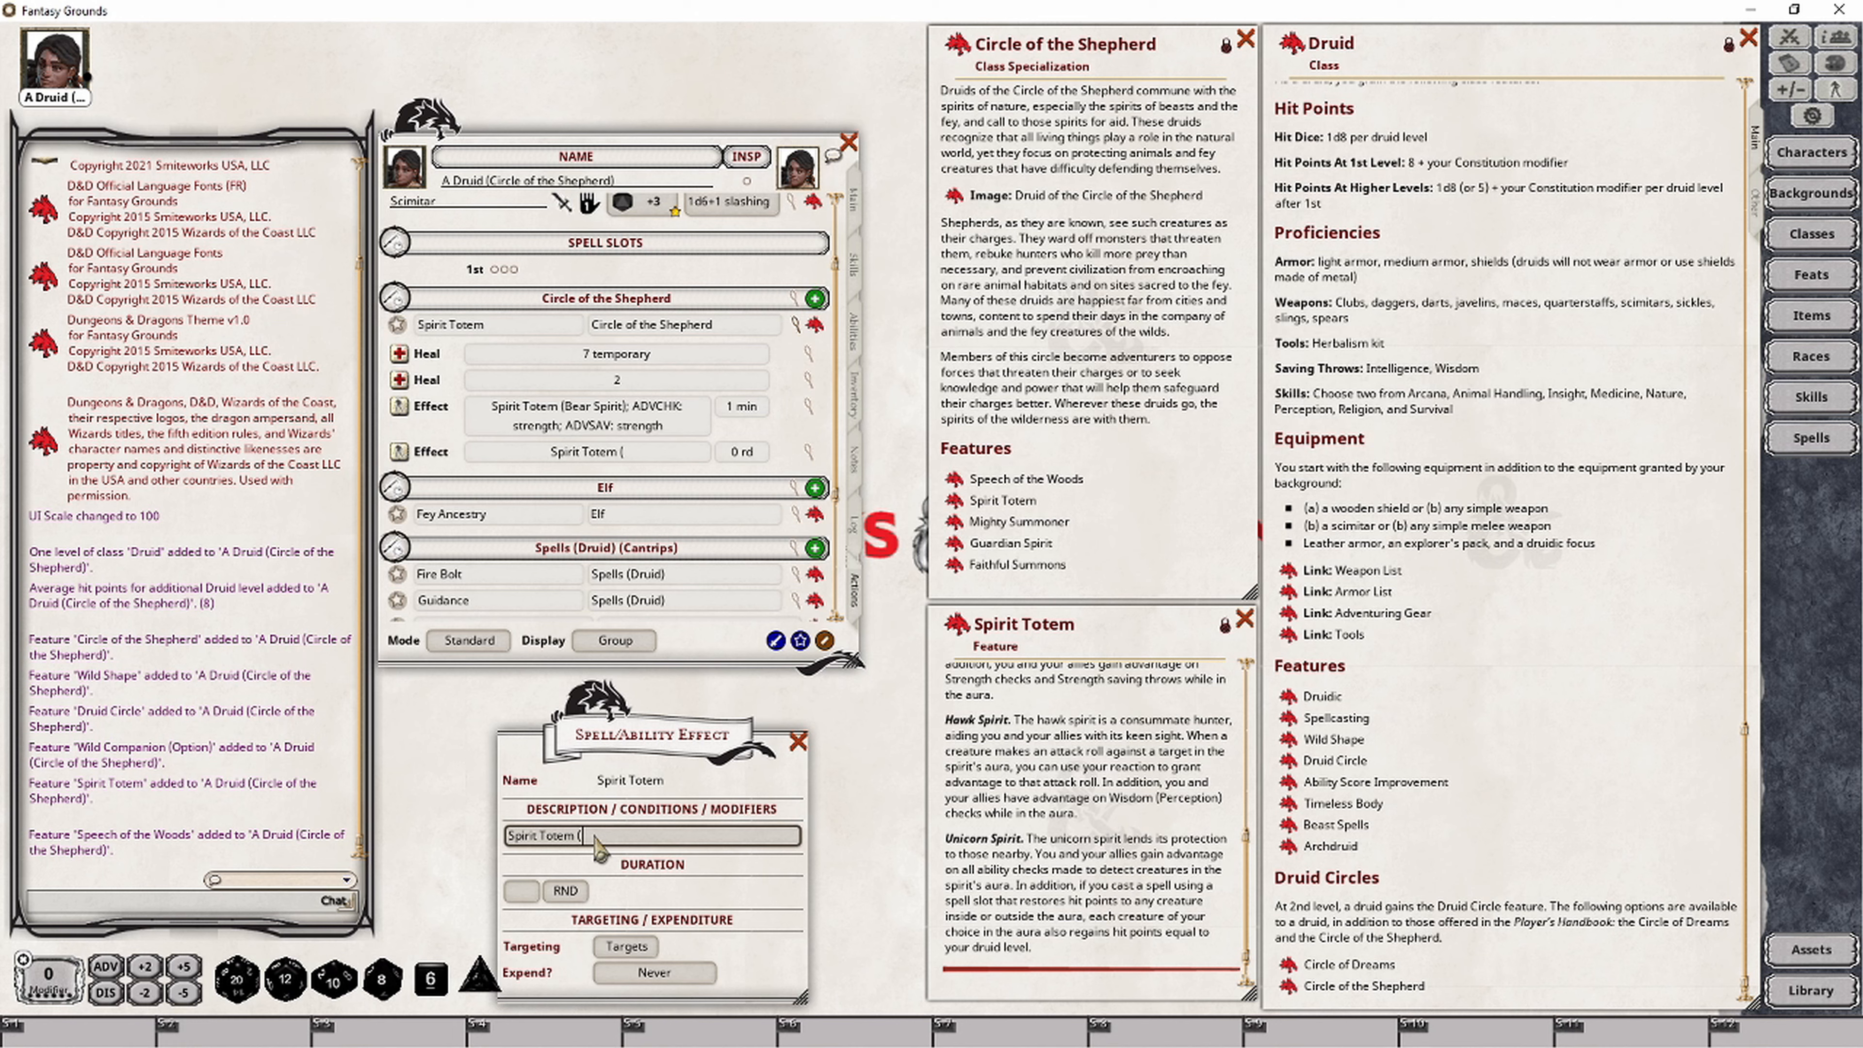
text(Hawk Sp)
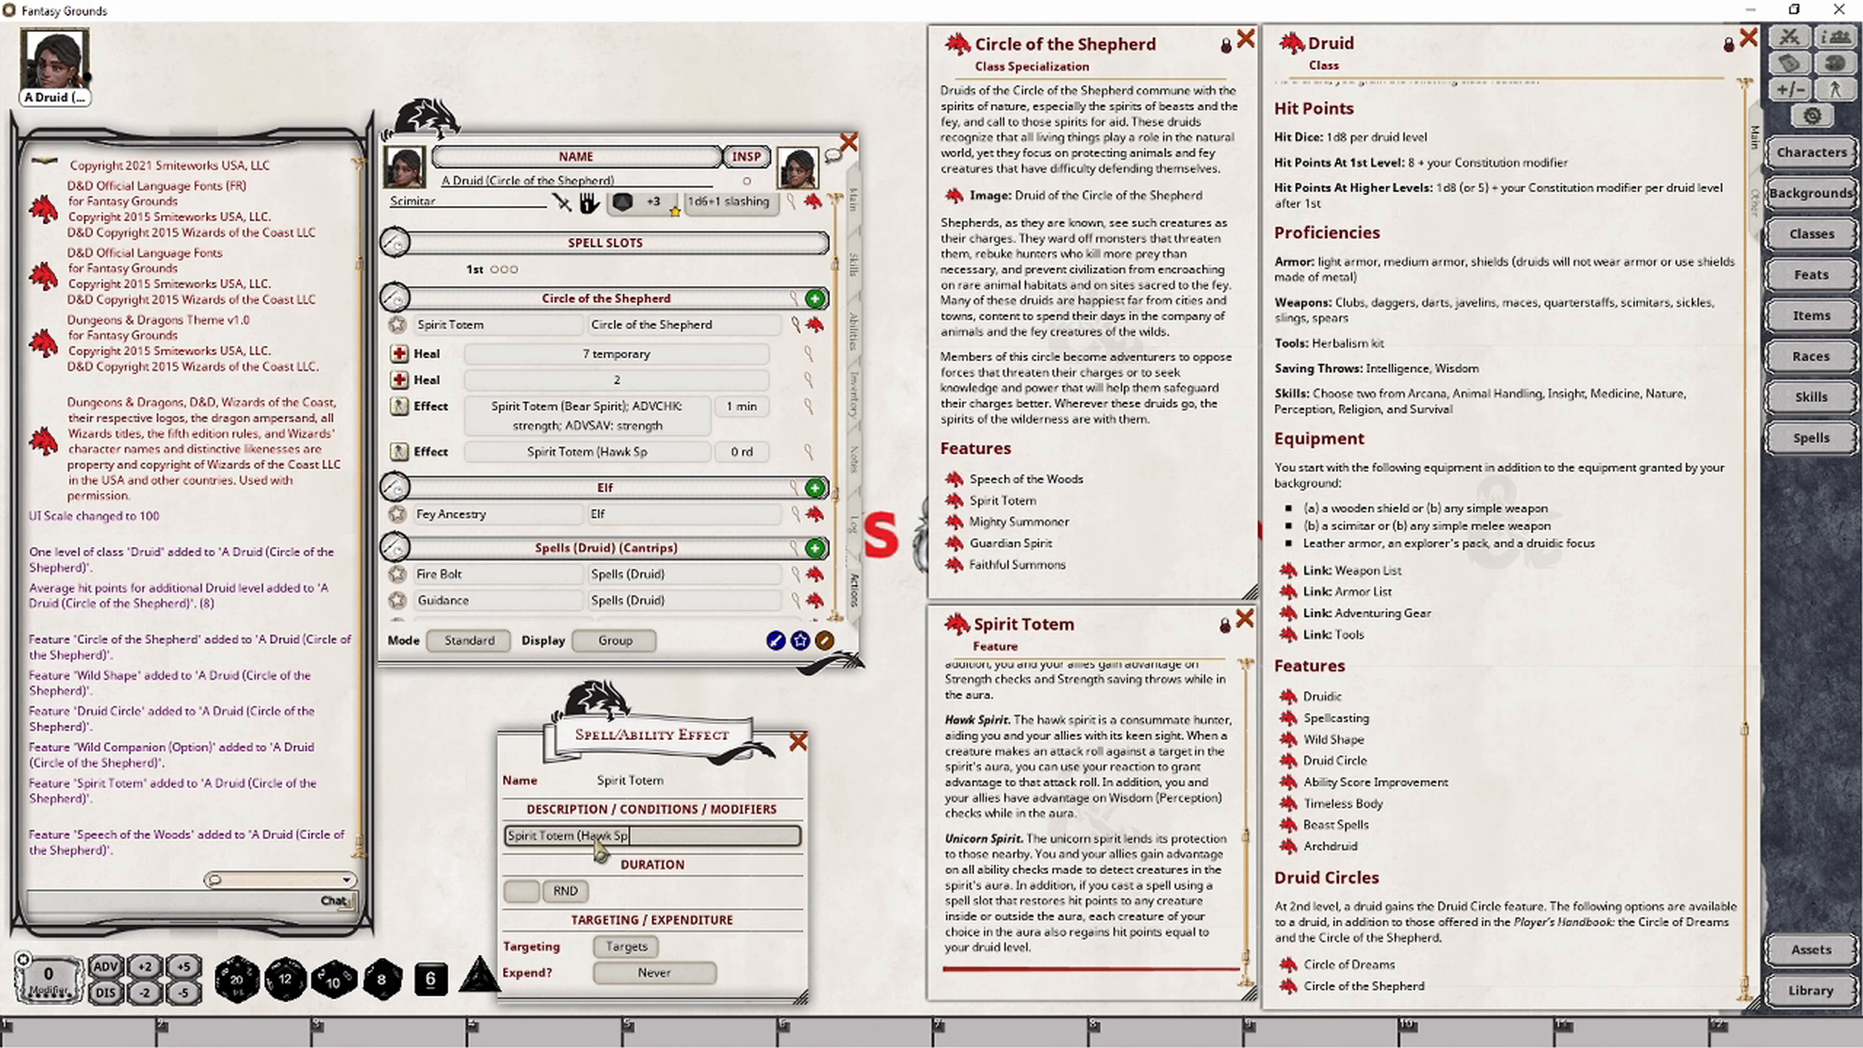
text(irit); ADVATK)
drag(713, 868, 713, 763)
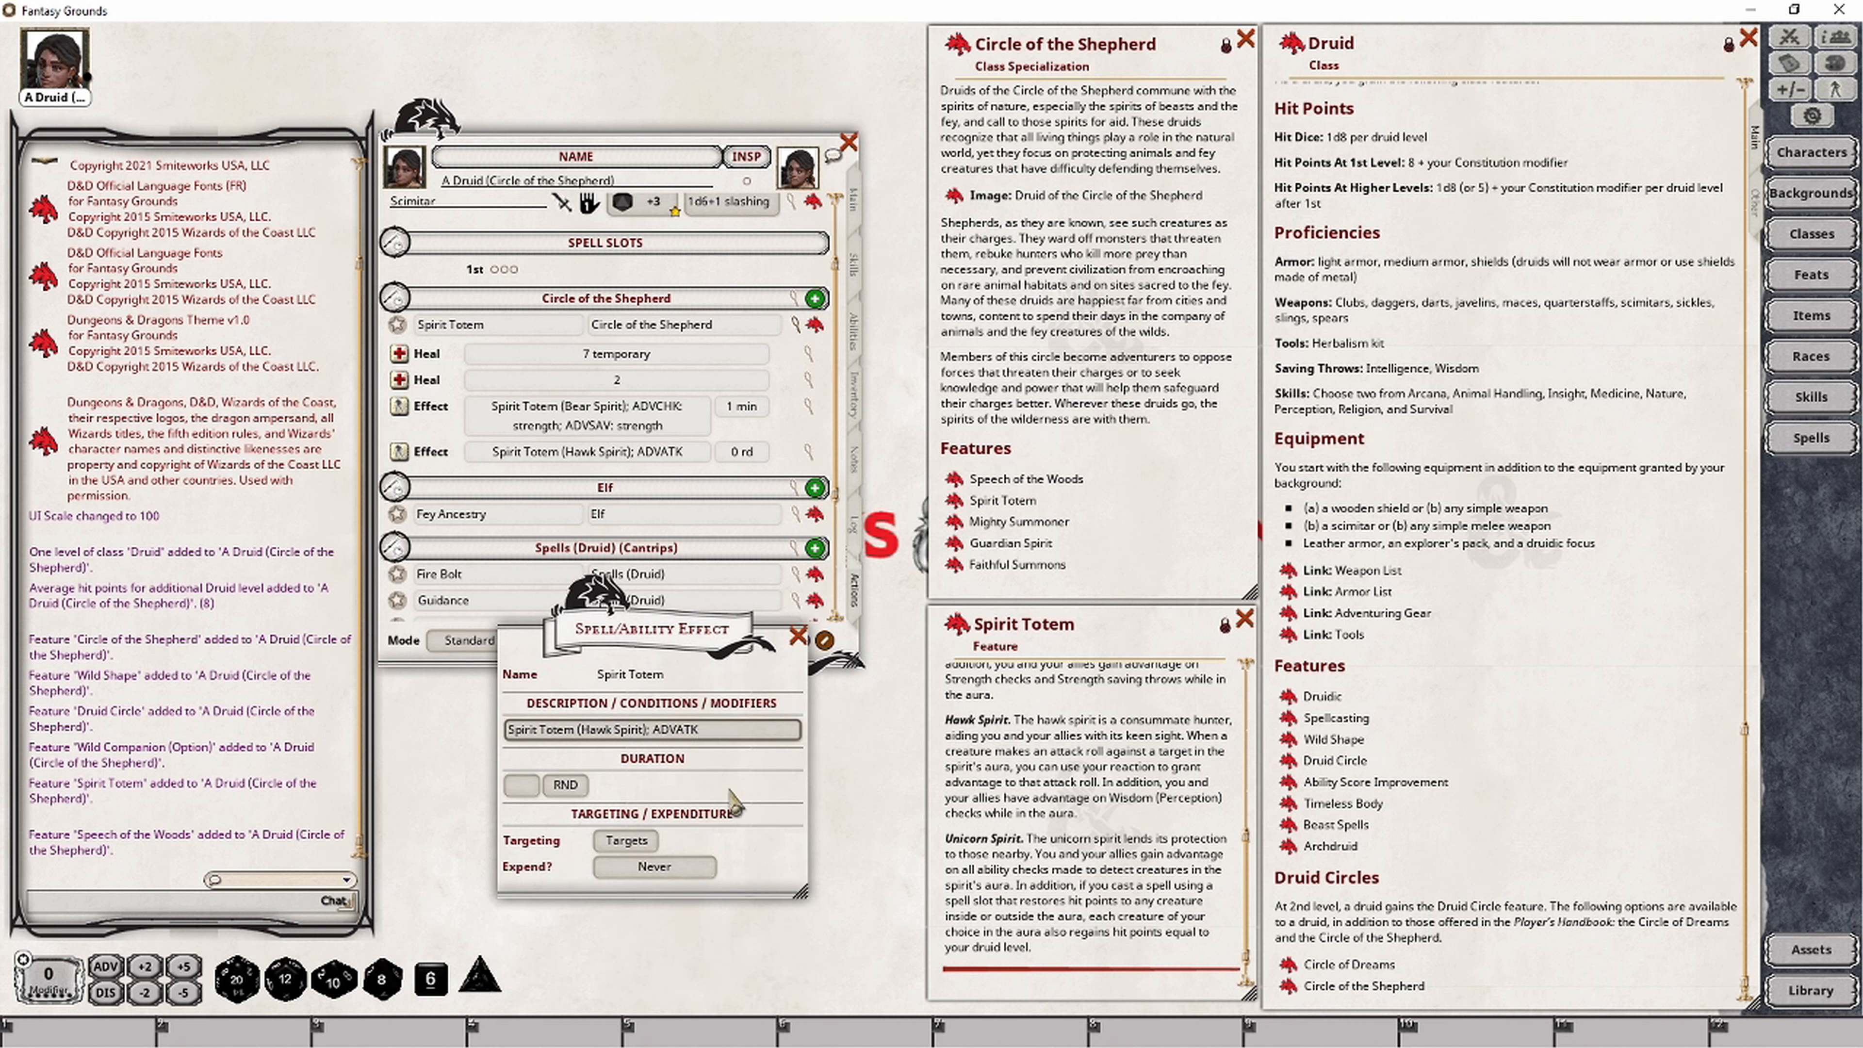
click(520, 785)
text(1)
click(565, 784)
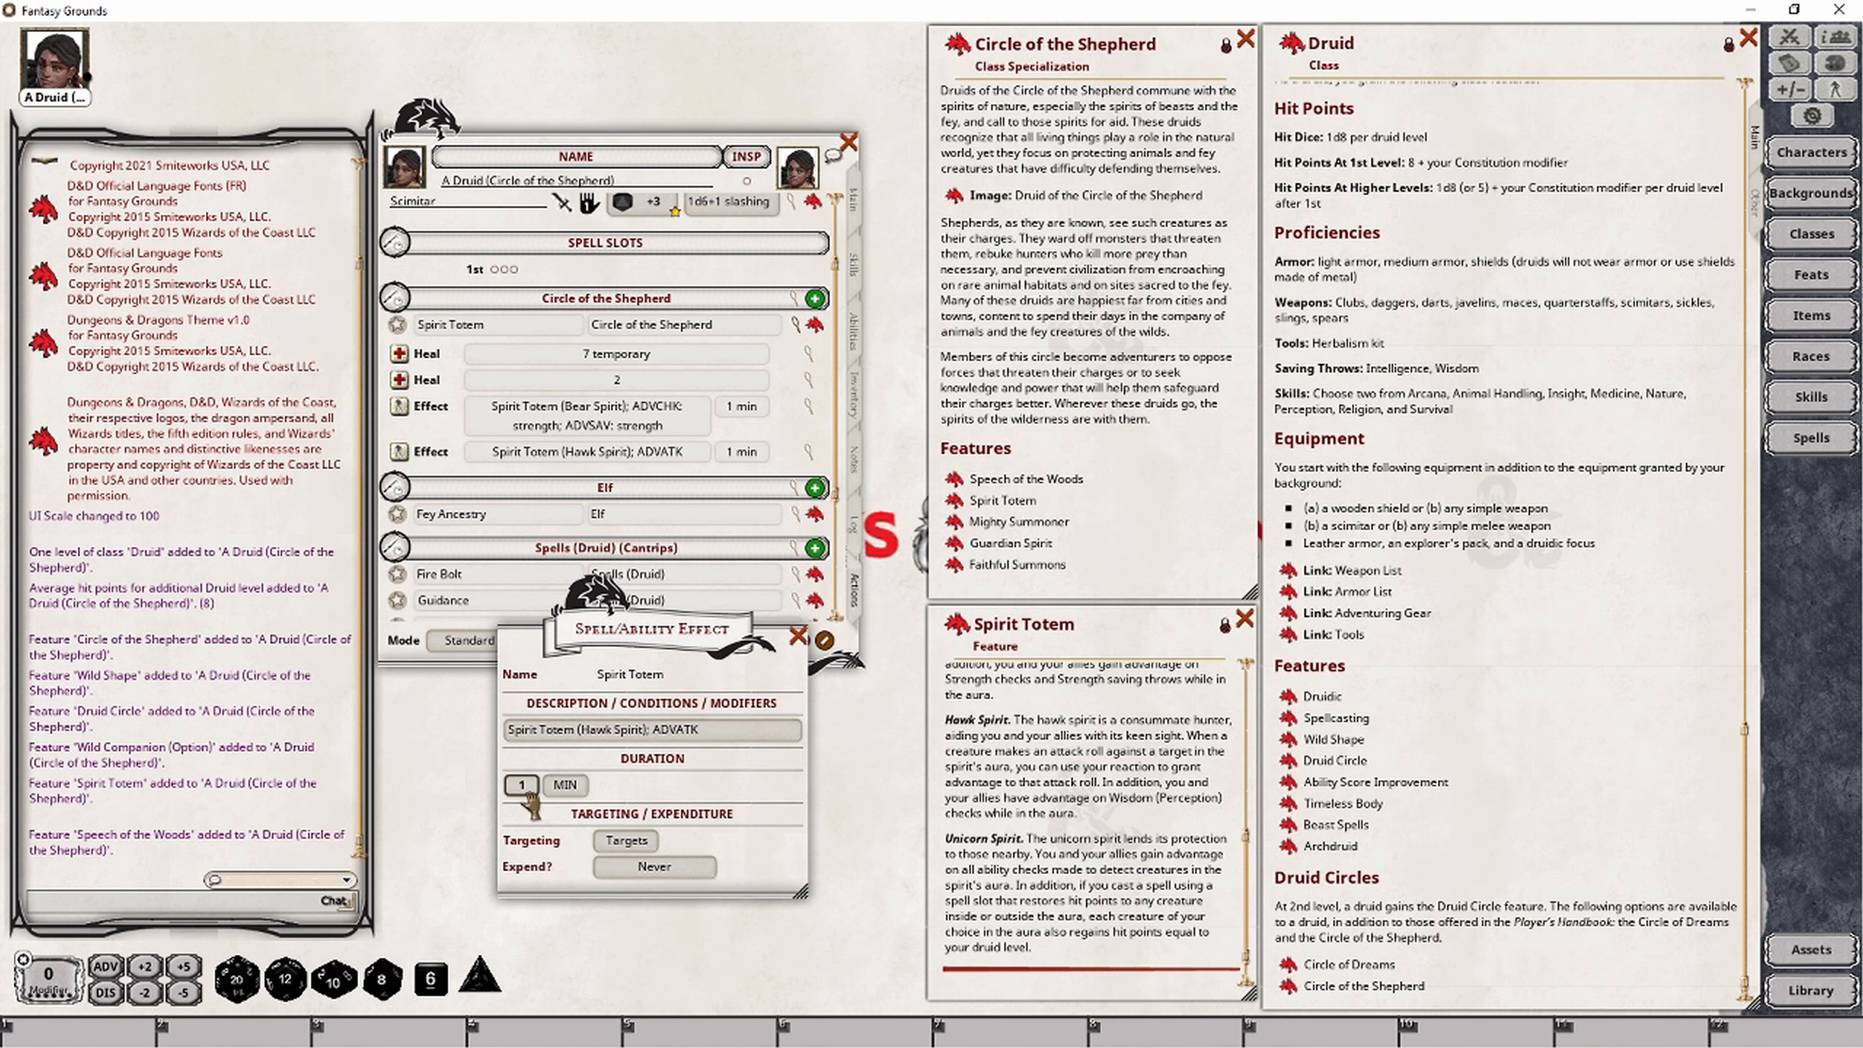
key(BackSpace)
click(571, 789)
click(570, 787)
click(571, 787)
Step: Set the Hawk Spirit attack advantage effect to expend on next roll, and close its settings
click(657, 867)
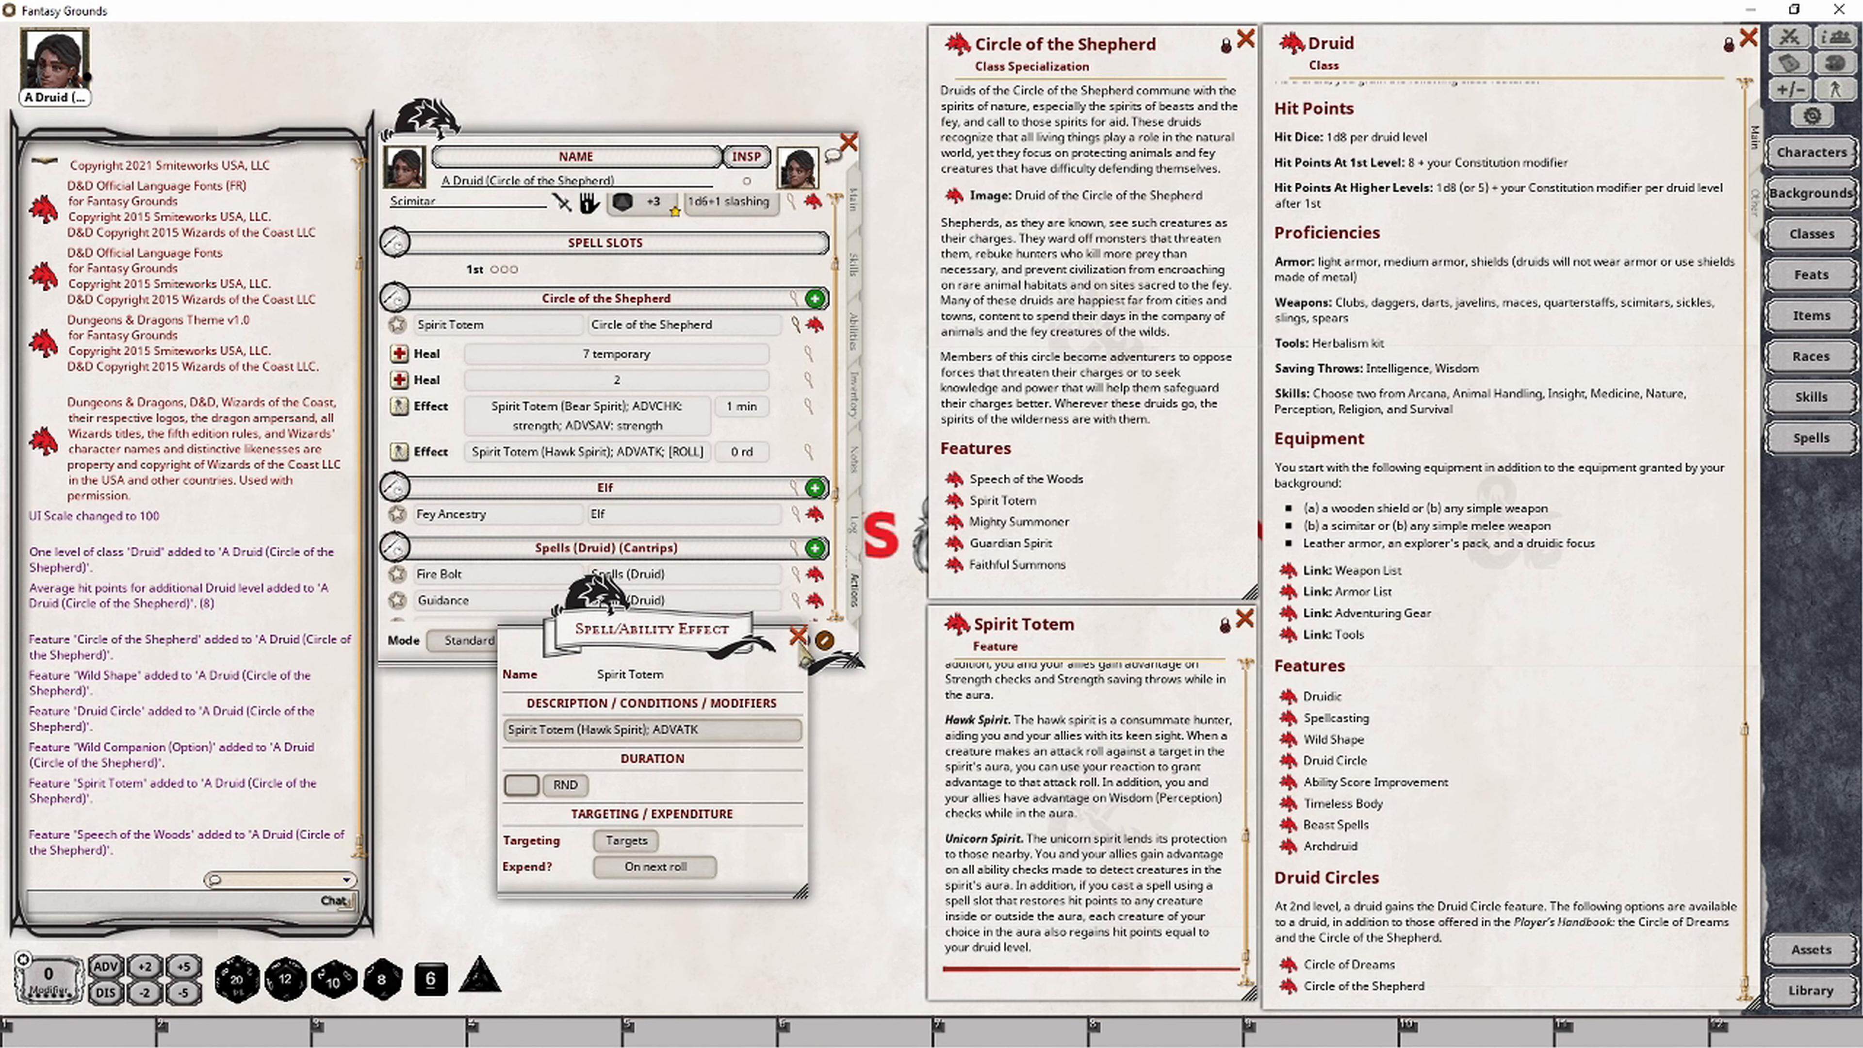
click(798, 636)
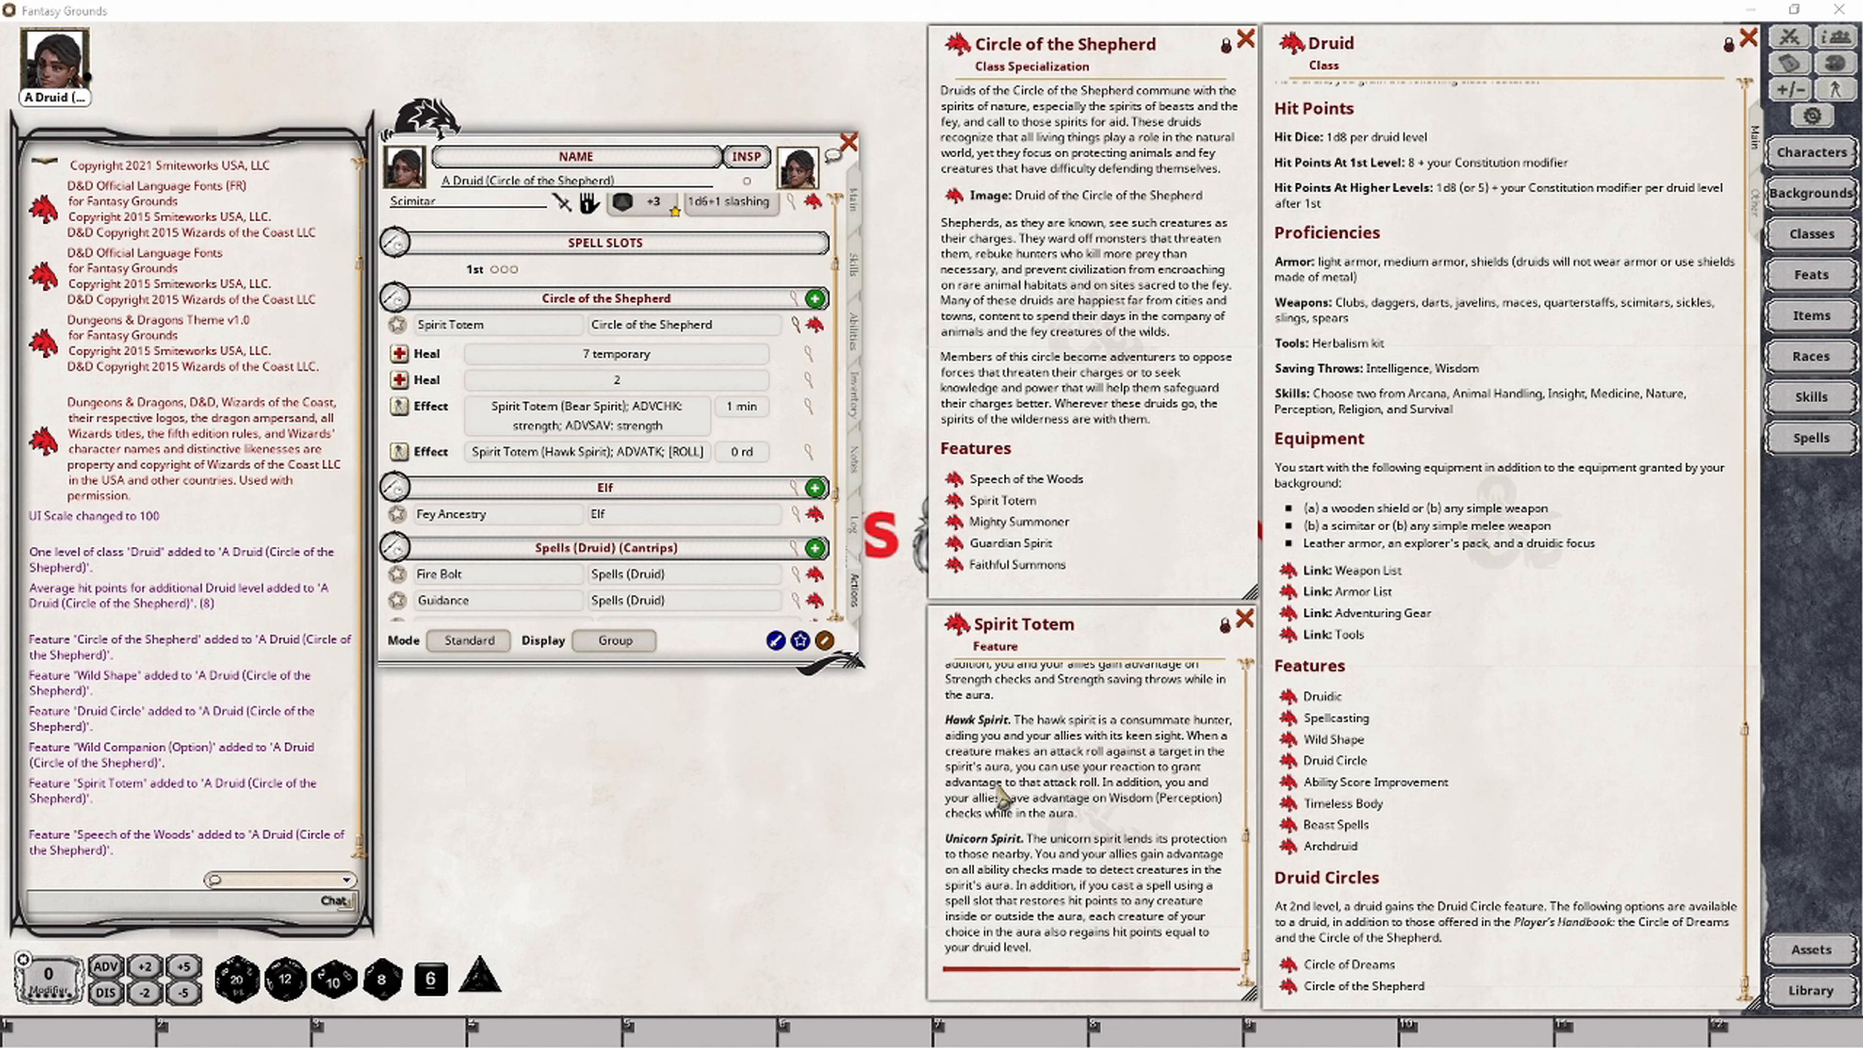
Step: Add a third effect to Spirit Totem, and copy the text "Spirit Totem (Hawk Spirit);" from the existing Hawk Spirit effect
right_click(789, 421)
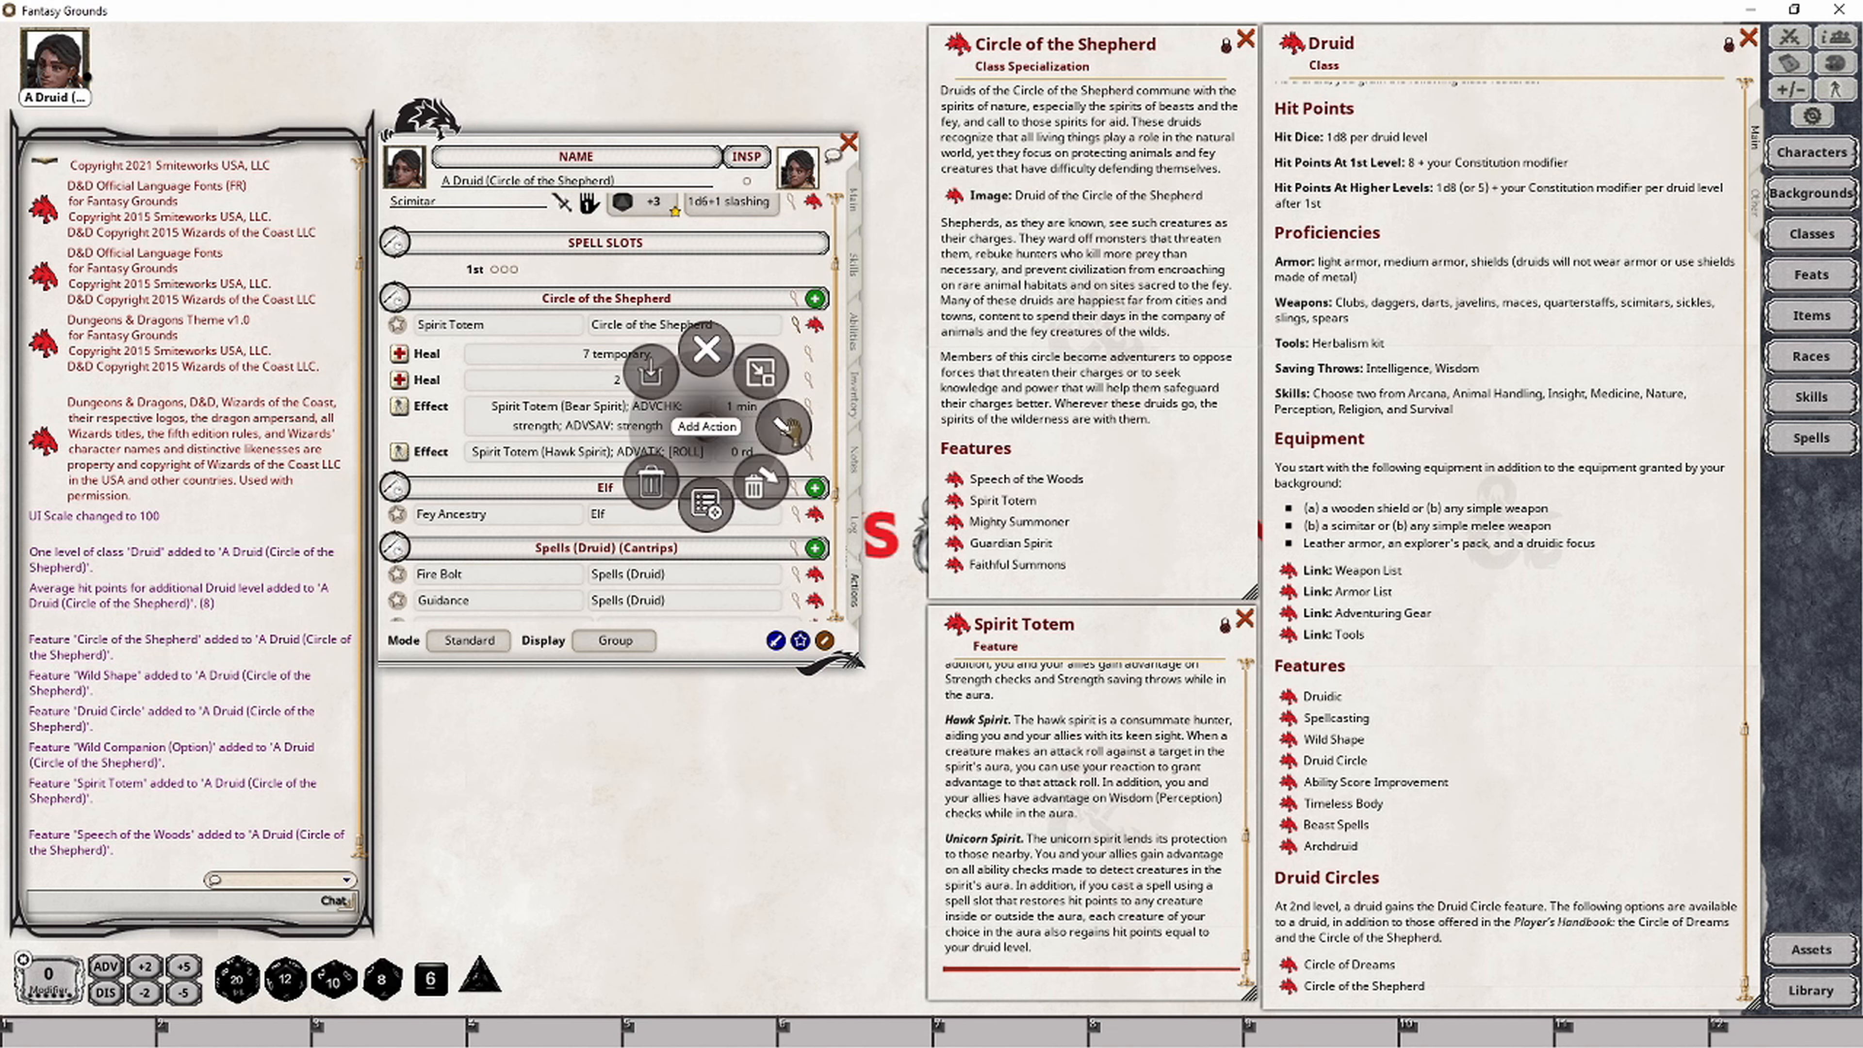
click(787, 501)
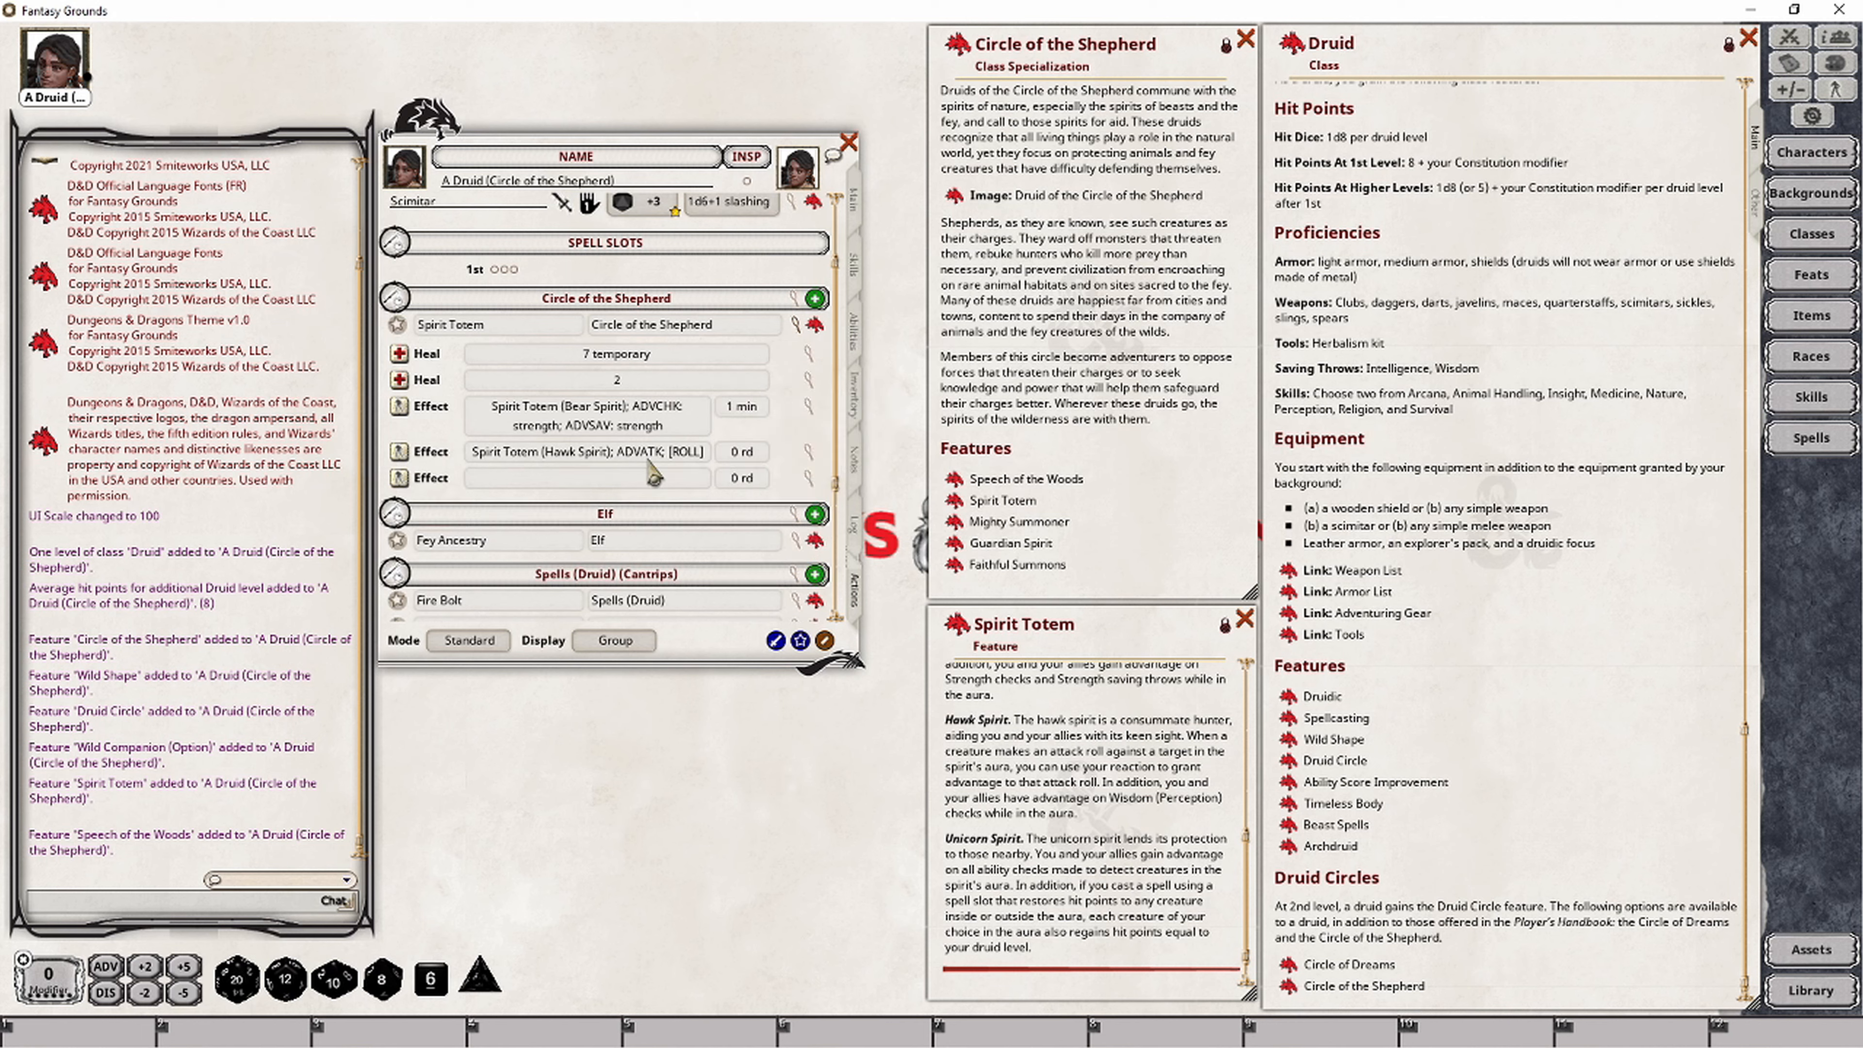
click(810, 451)
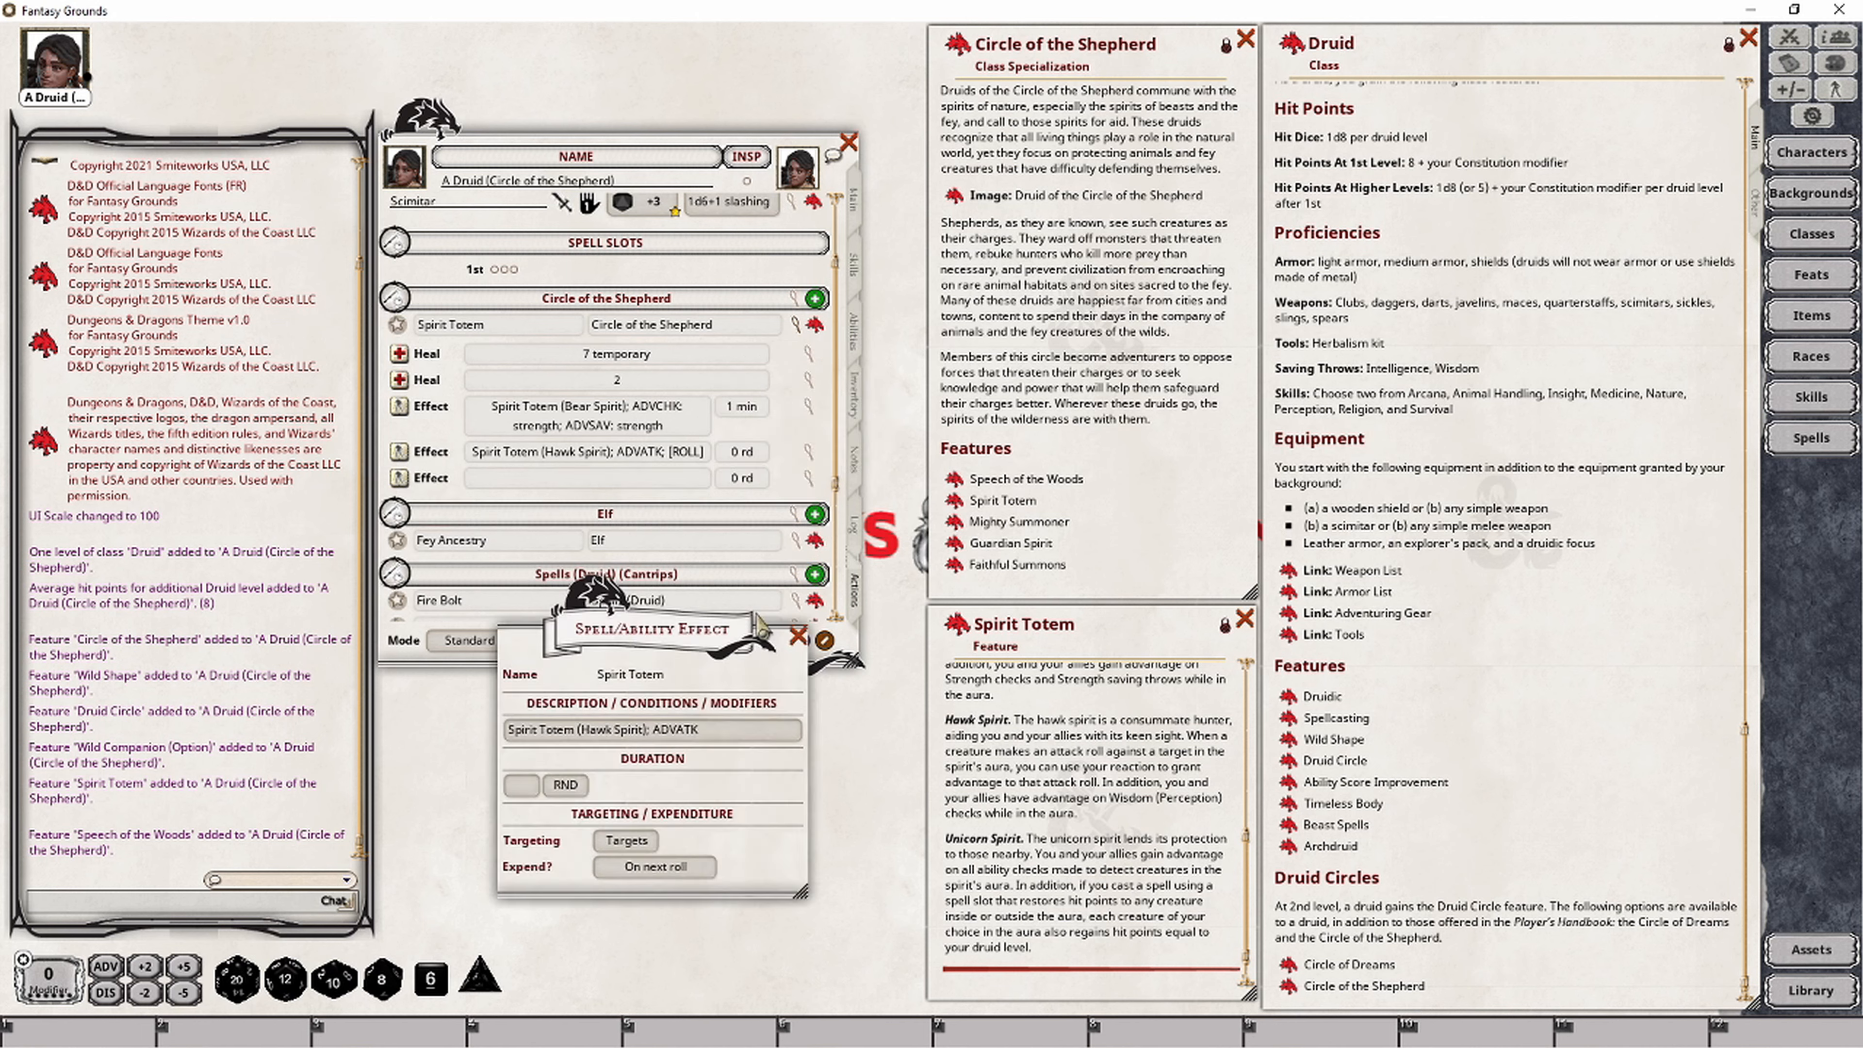
click(653, 731)
key(shift+Home)
key(ctrl+c)
click(798, 635)
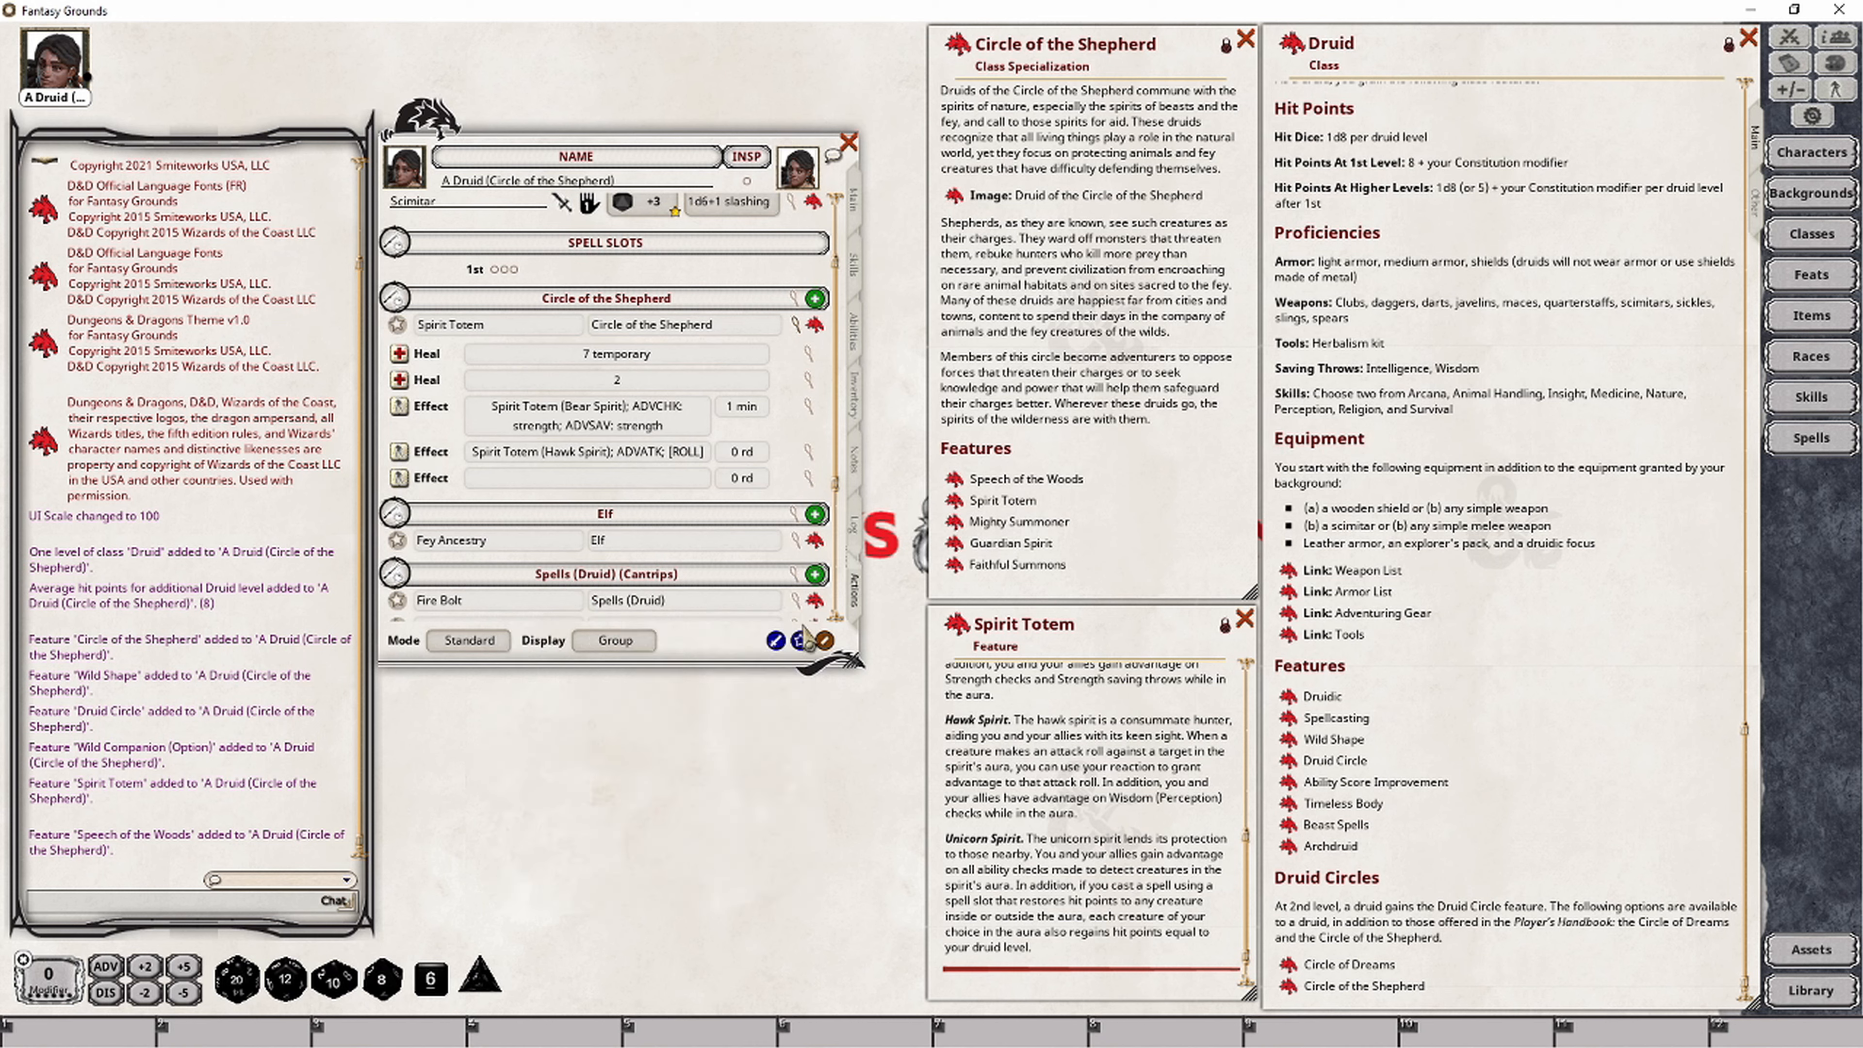
Step: Describe the empty third effect as "Spirit Totem (Hawk Spirit); ADVCHK: perception", reusing the copied text
click(808, 478)
click(866, 528)
key(ctrl+v)
drag(917, 424, 601, 711)
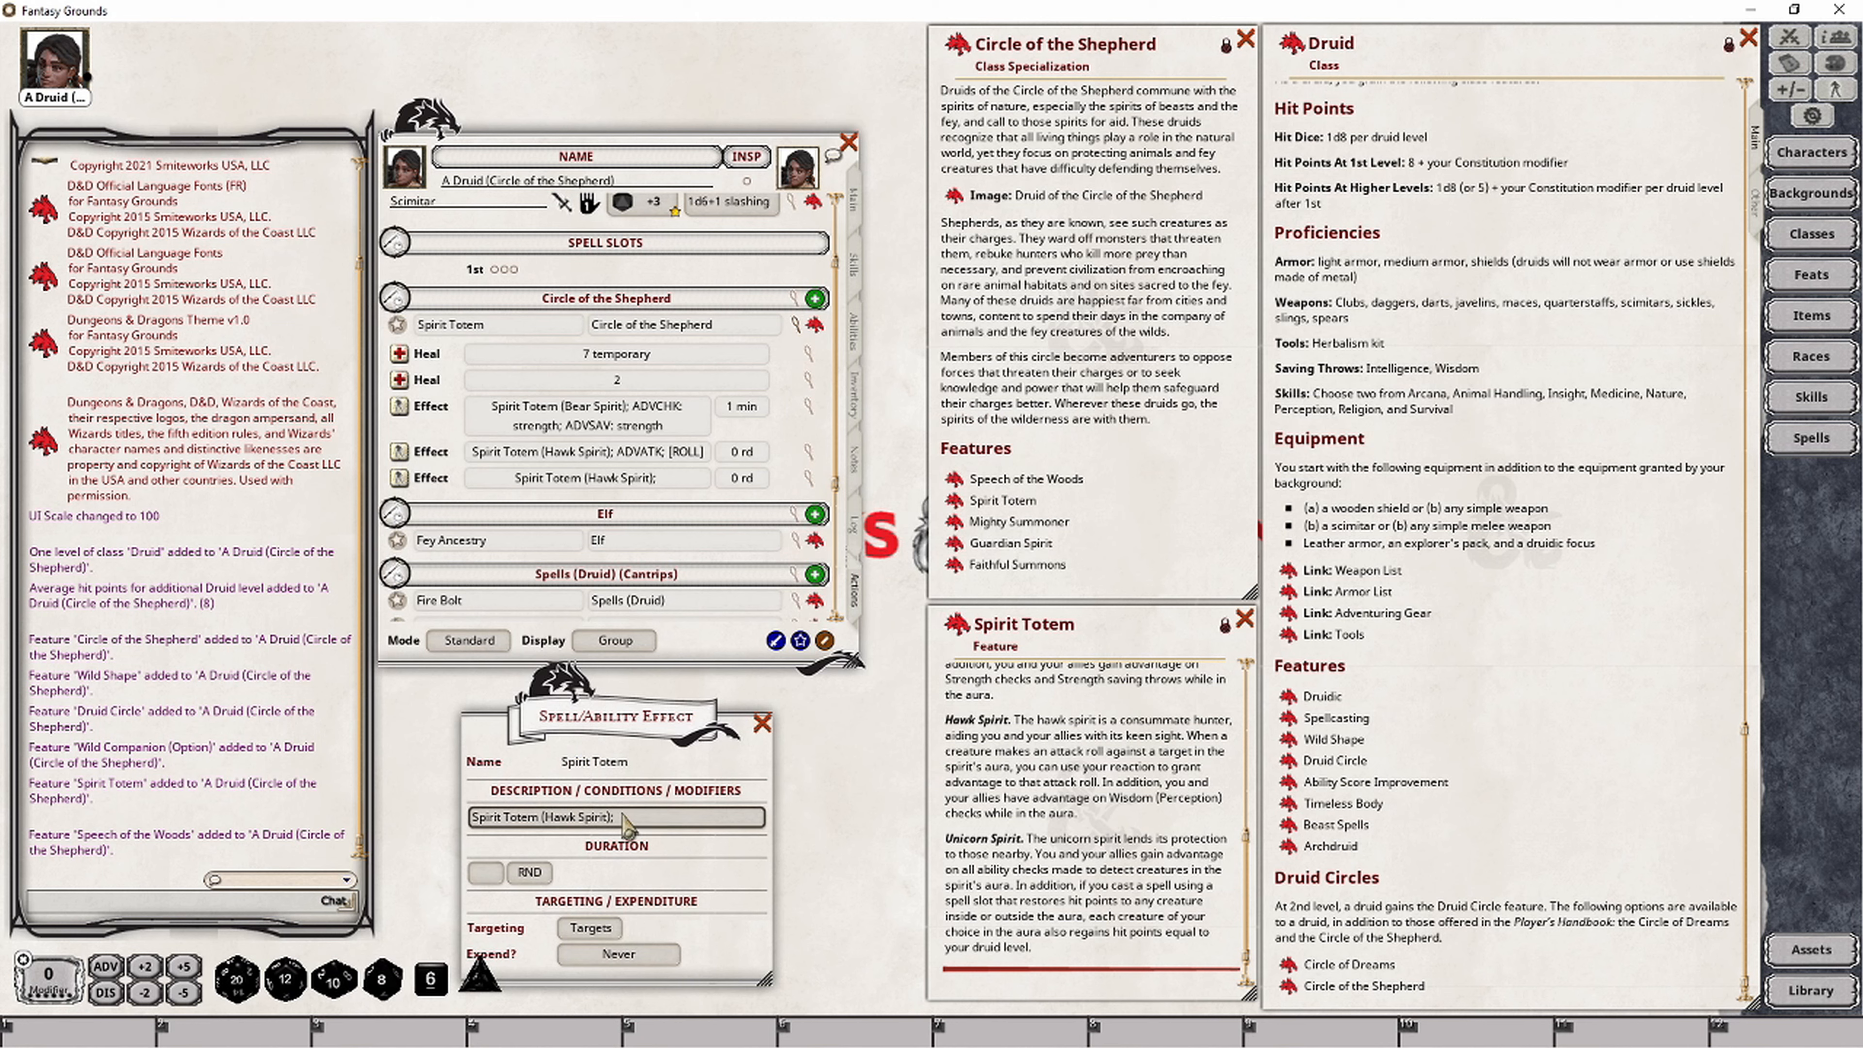
text(ADVC)
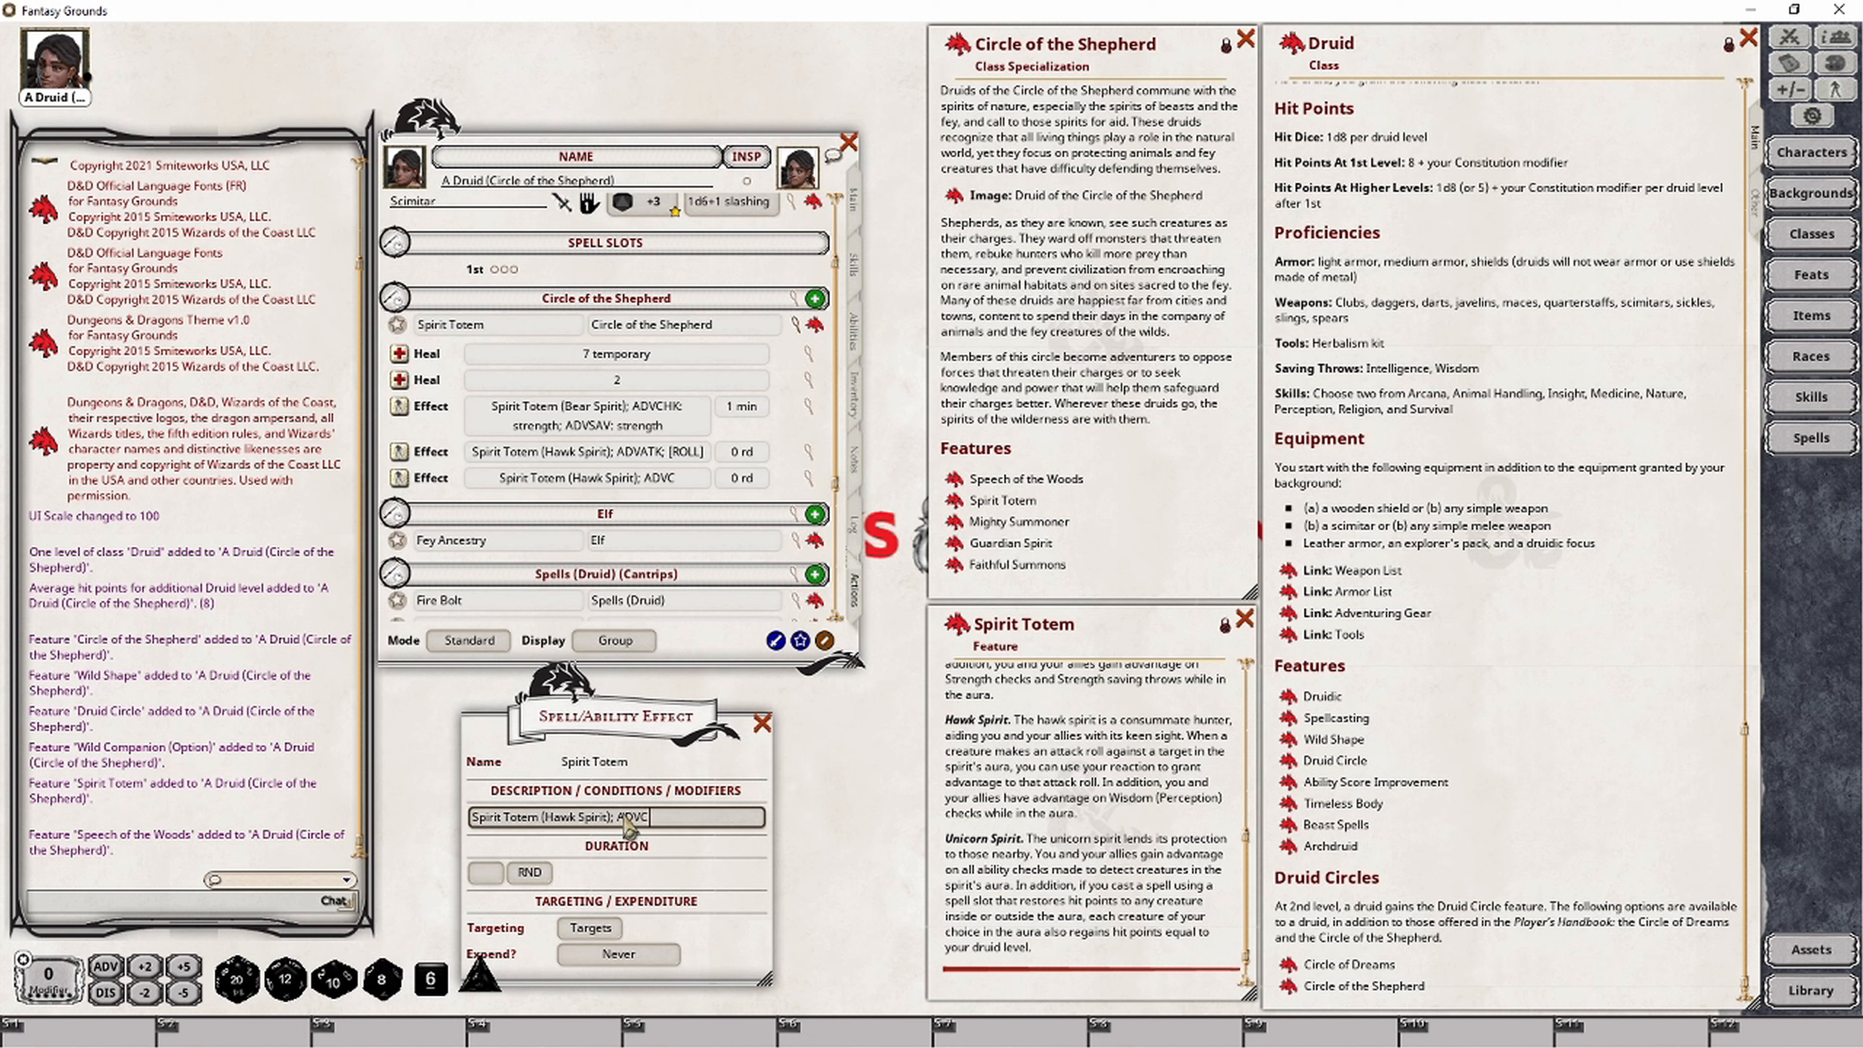
text(Hk: perception)
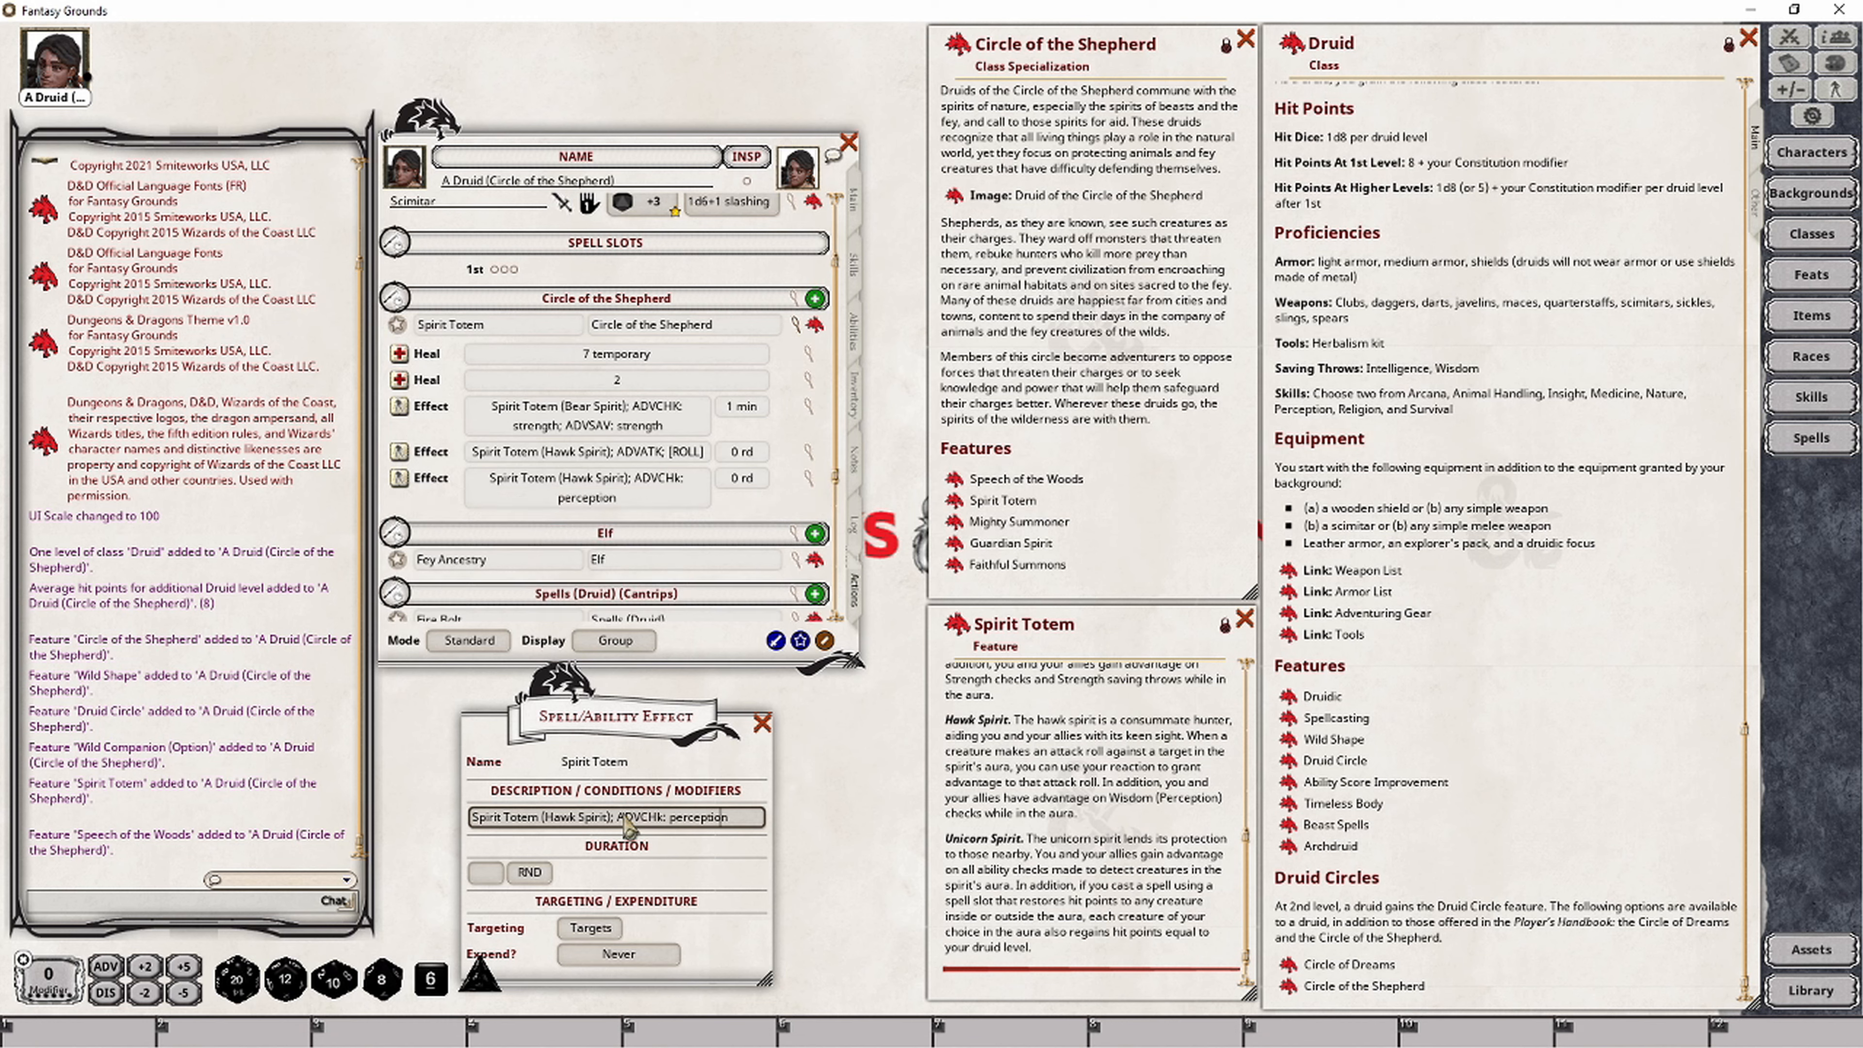
key(BackSpace)
text(K)
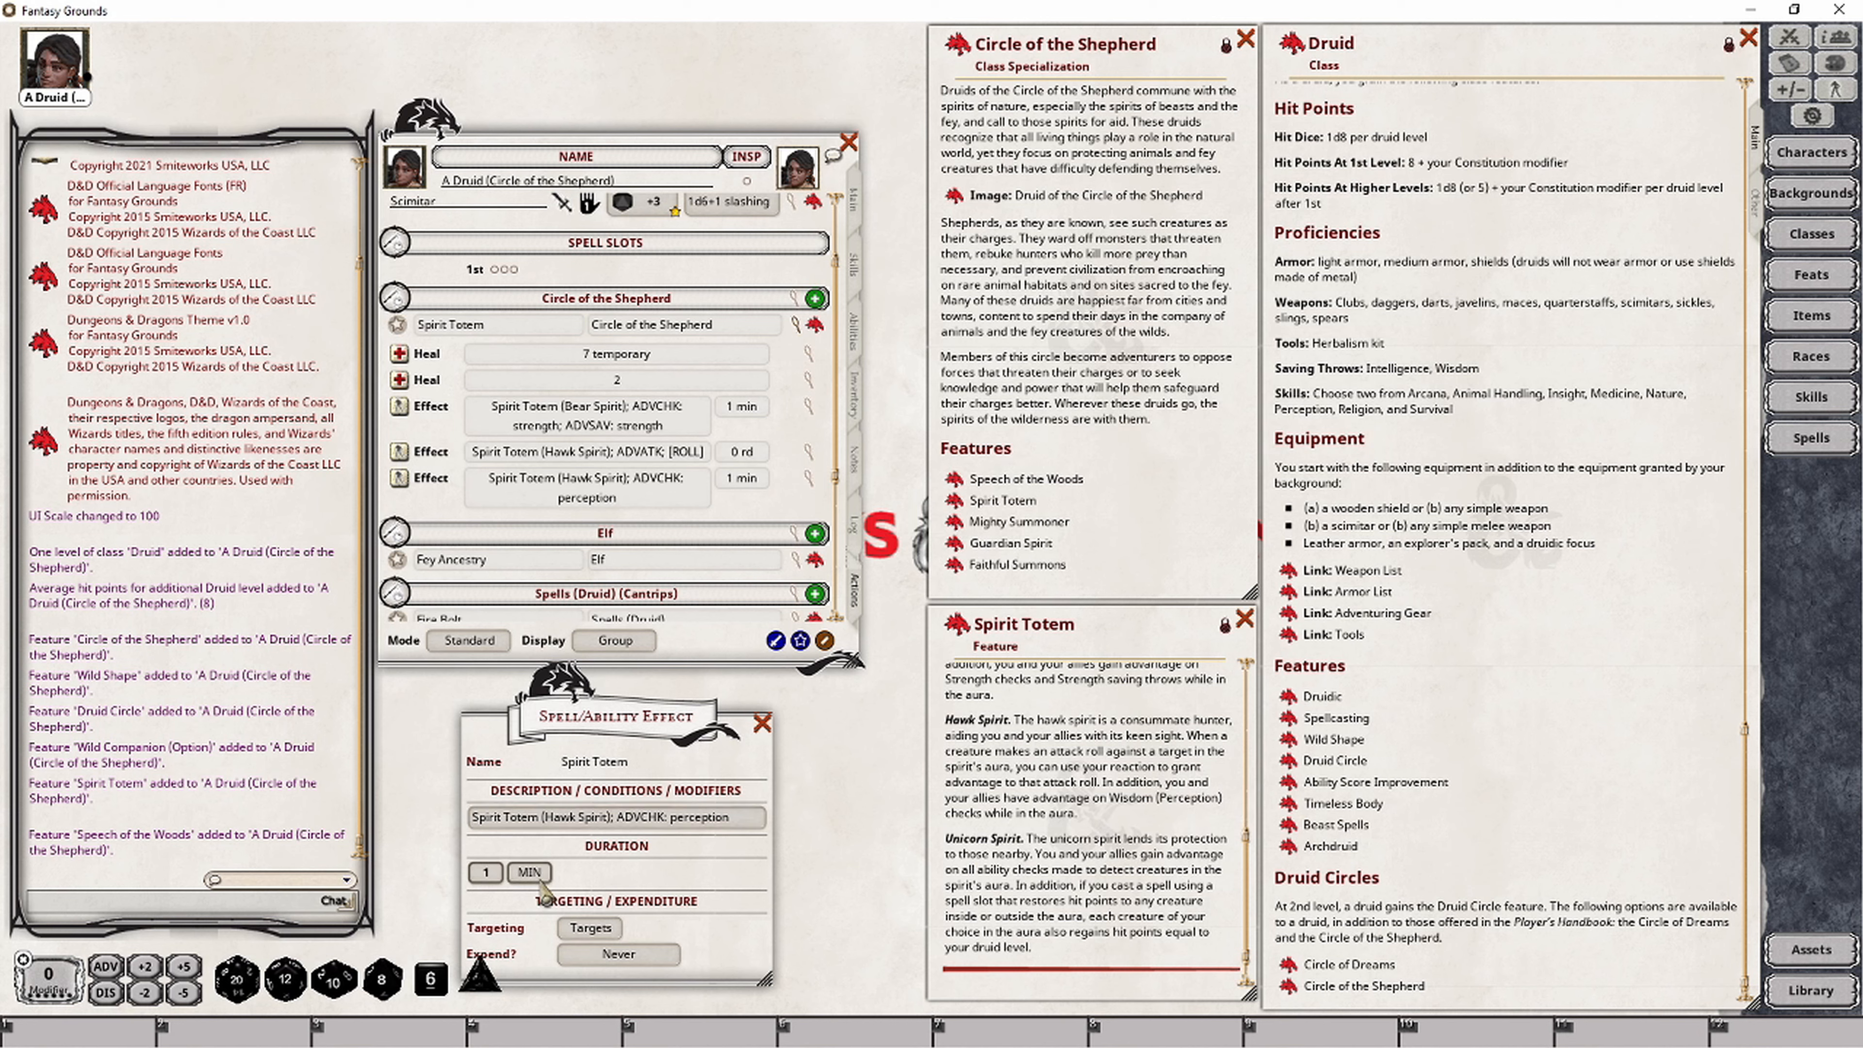
Step: Set the Hawk Spirit perception effect's duration to 1 minute and close its settings
click(525, 875)
drag(625, 709, 661, 643)
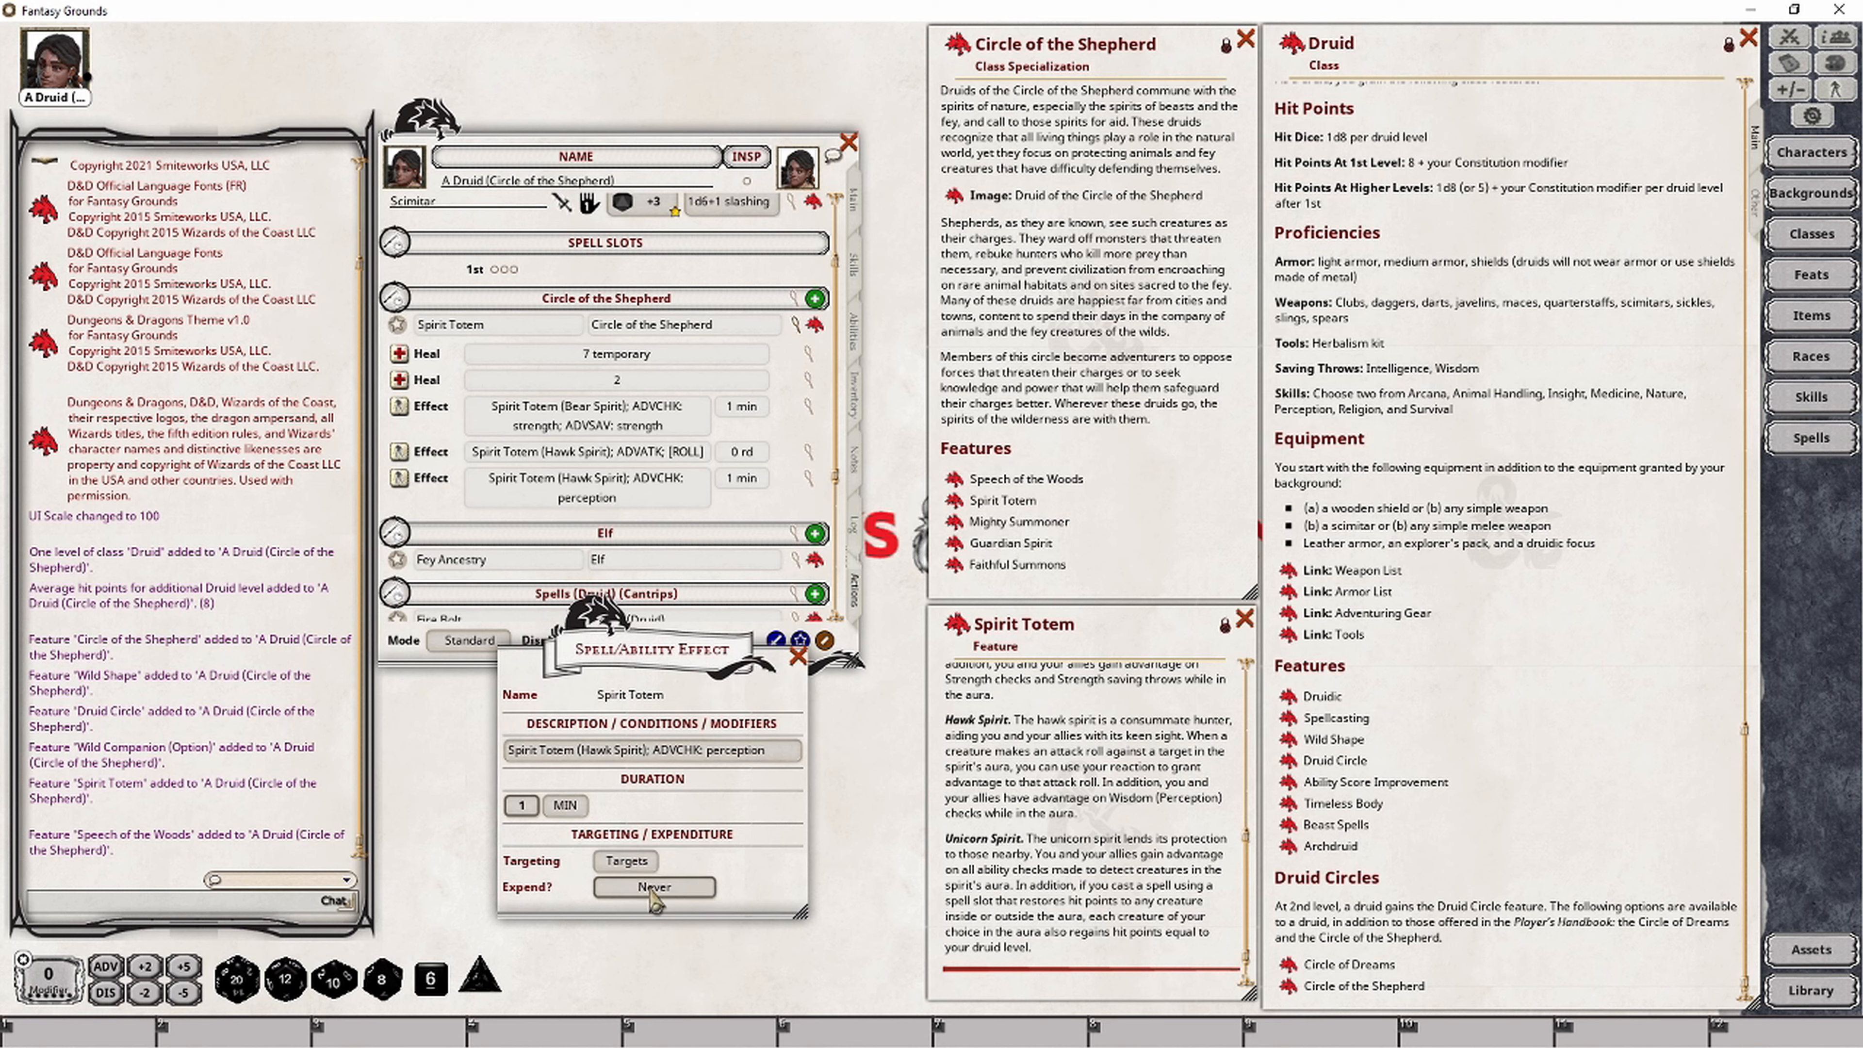
click(799, 657)
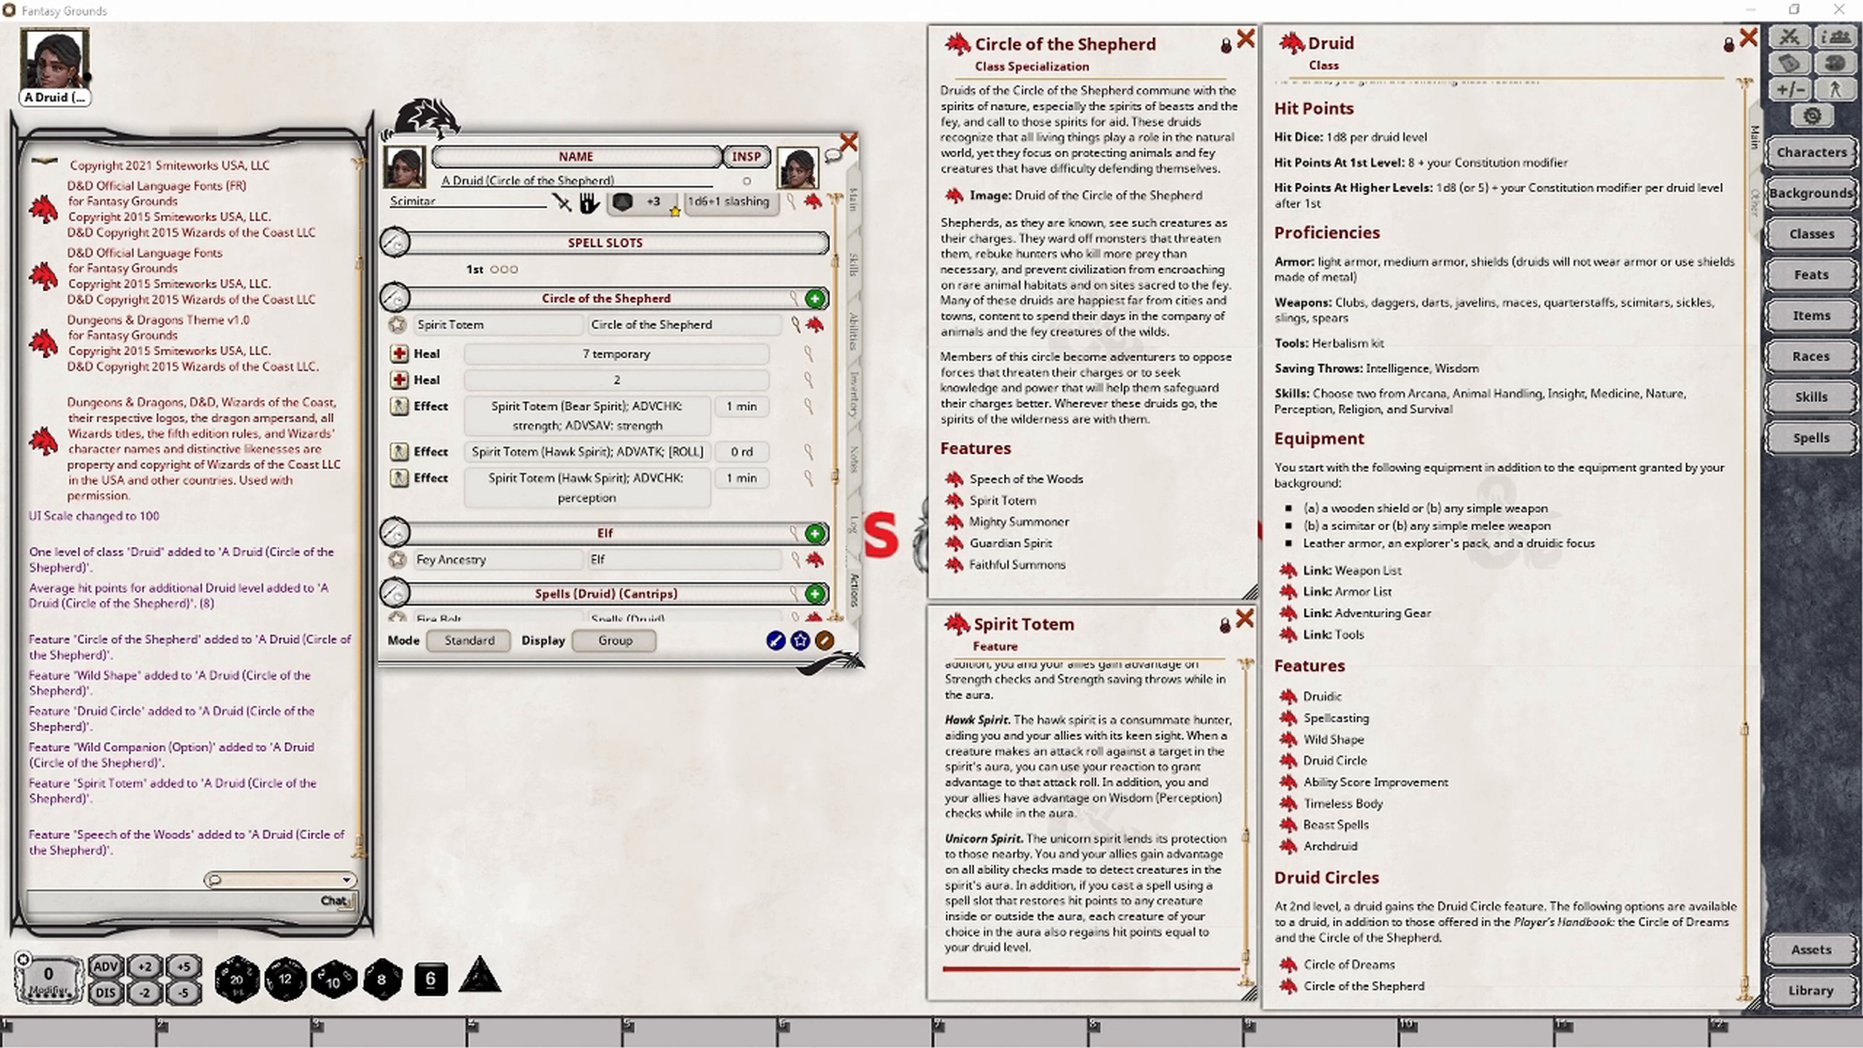
Step: Open the D&D Player's Handbook reference manual from the library and search it for "checks"
click(1826, 996)
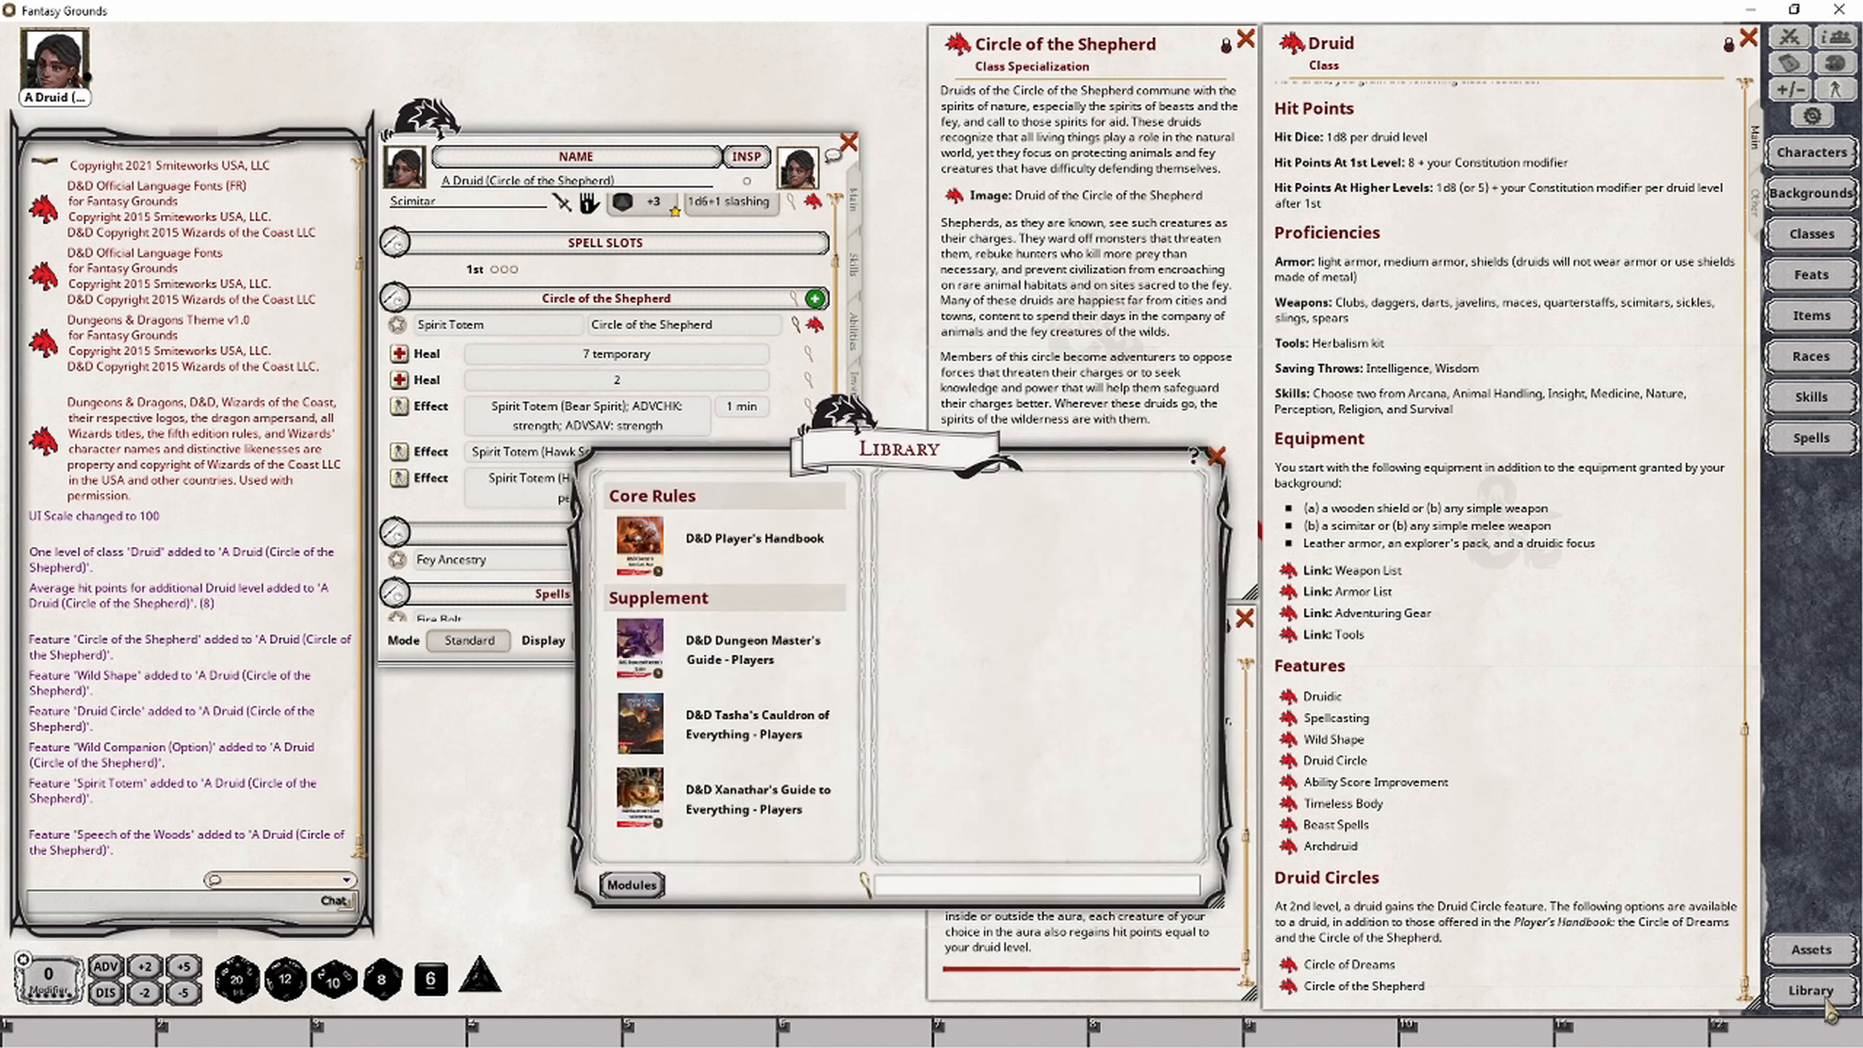
click(749, 547)
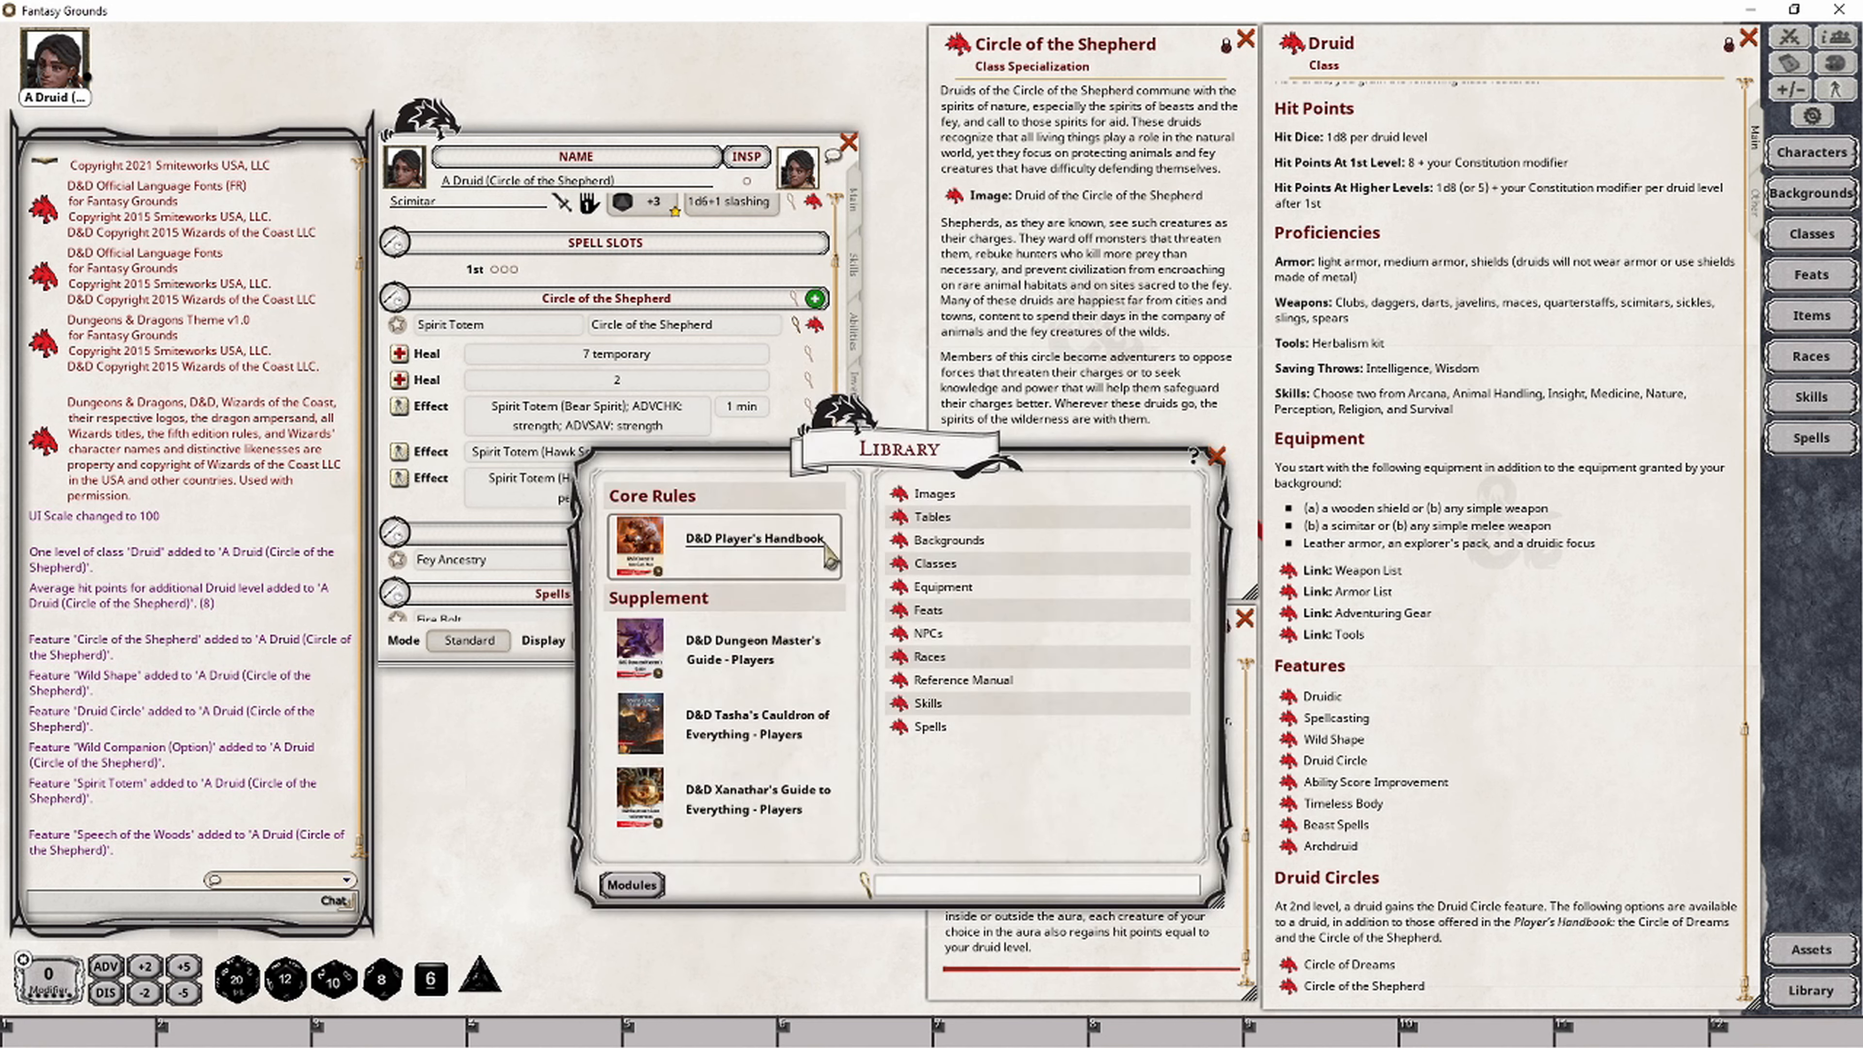
click(968, 682)
click(280, 757)
key(ctrl+v)
key(ctrl+a)
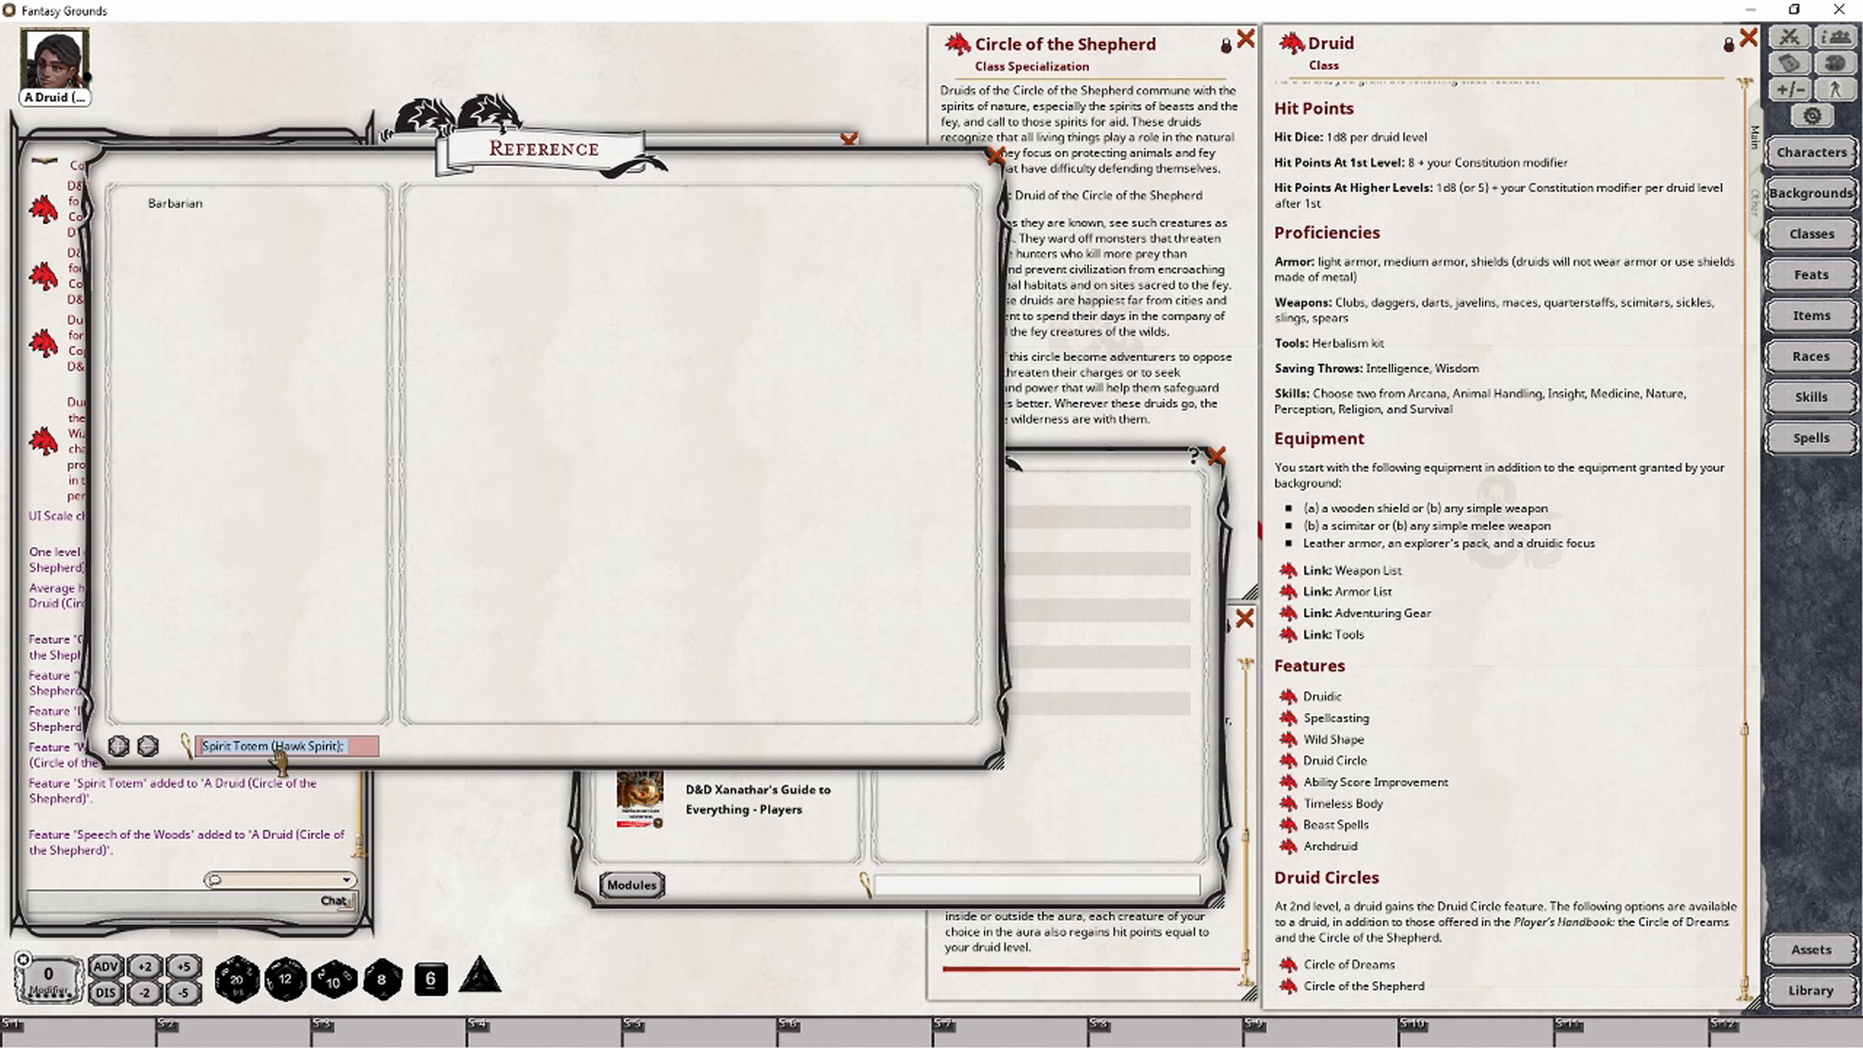
key(BackSpace)
text(checks)
key(Return)
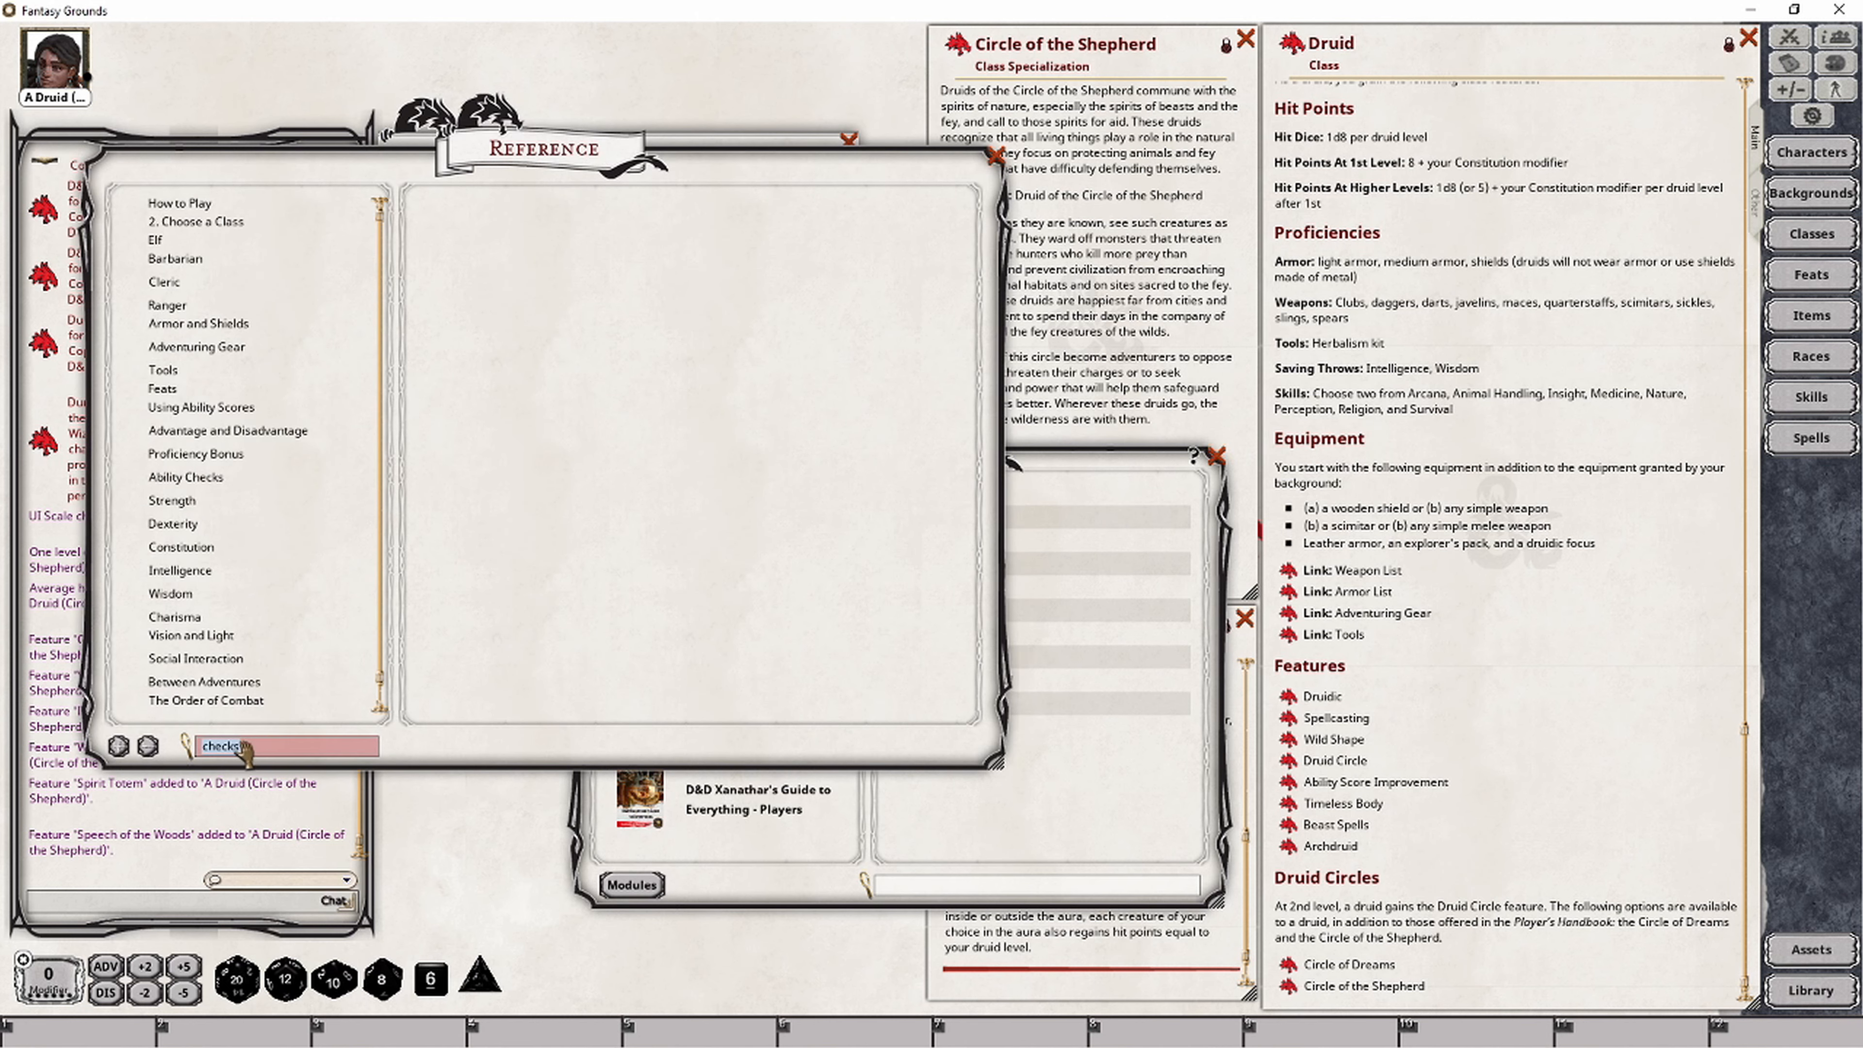
Step: Read the Ability Checks, Strength and Wisdom entries on how skills relate to ability checks, and close the reference manual and library
click(193, 481)
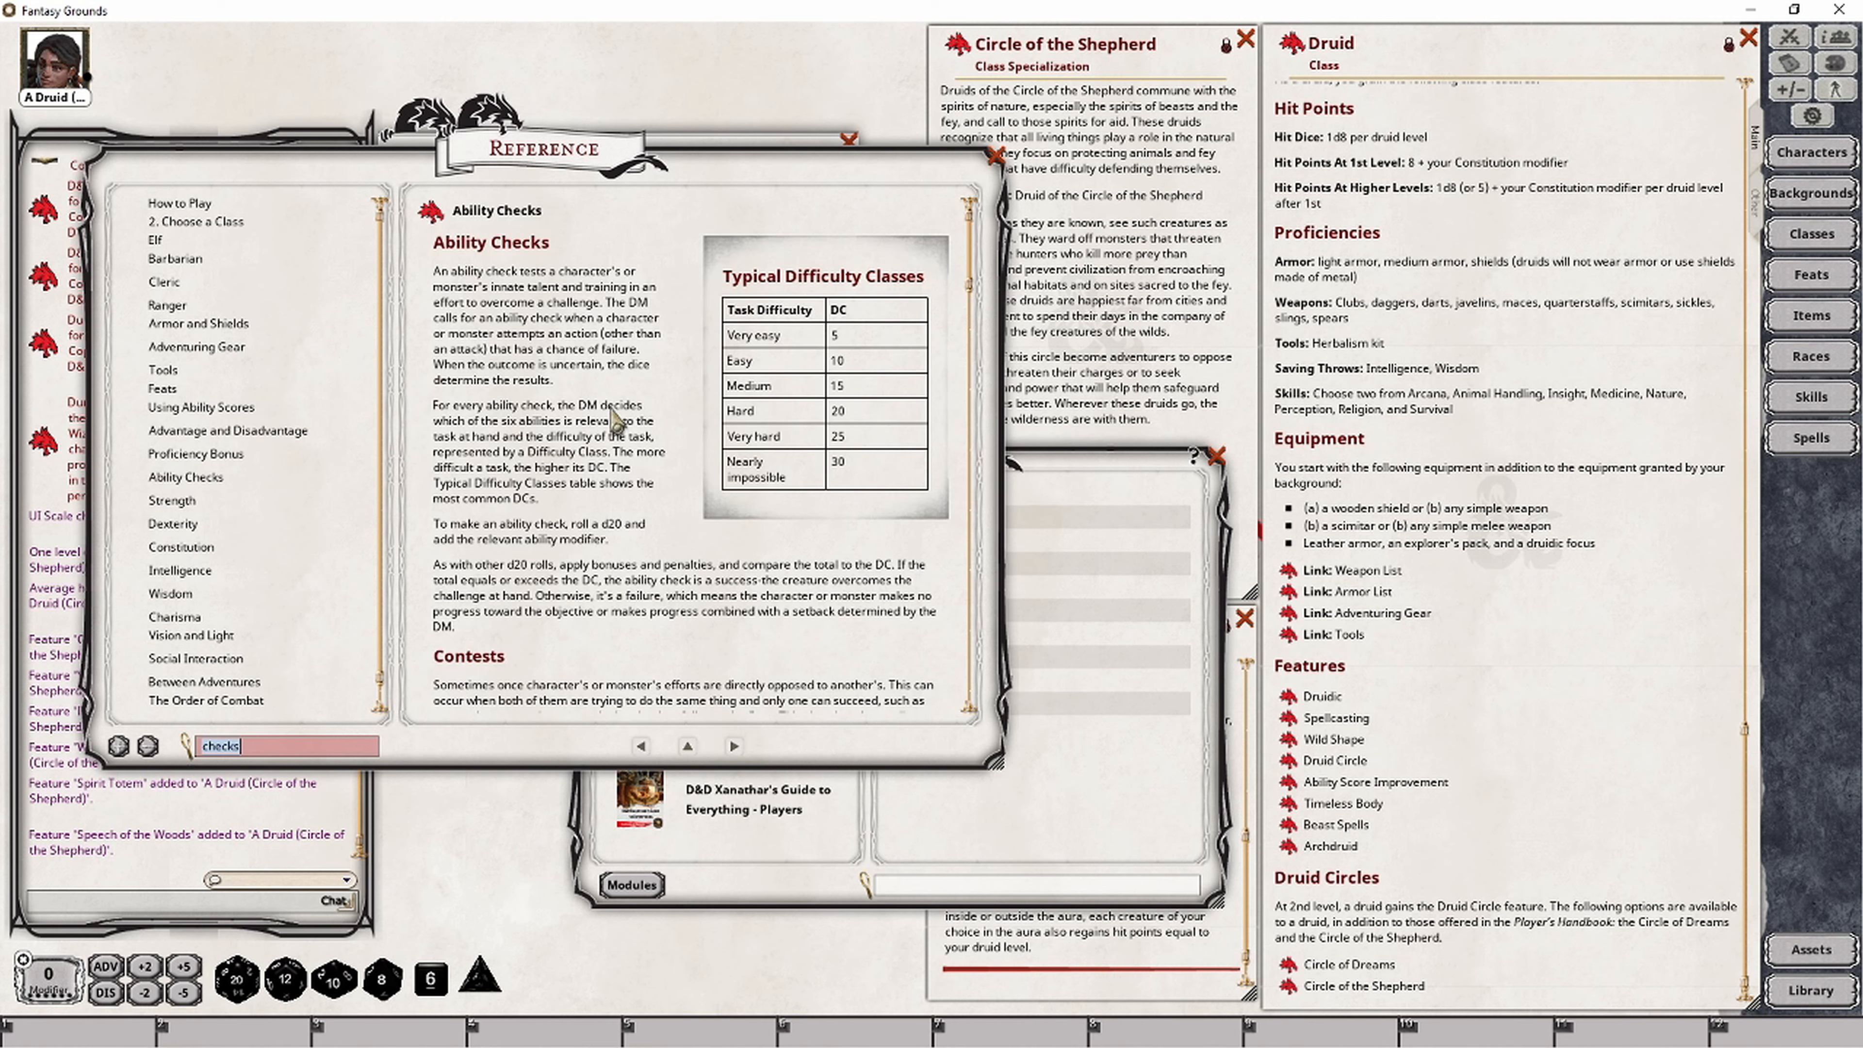
scroll(910, 308, down, 5)
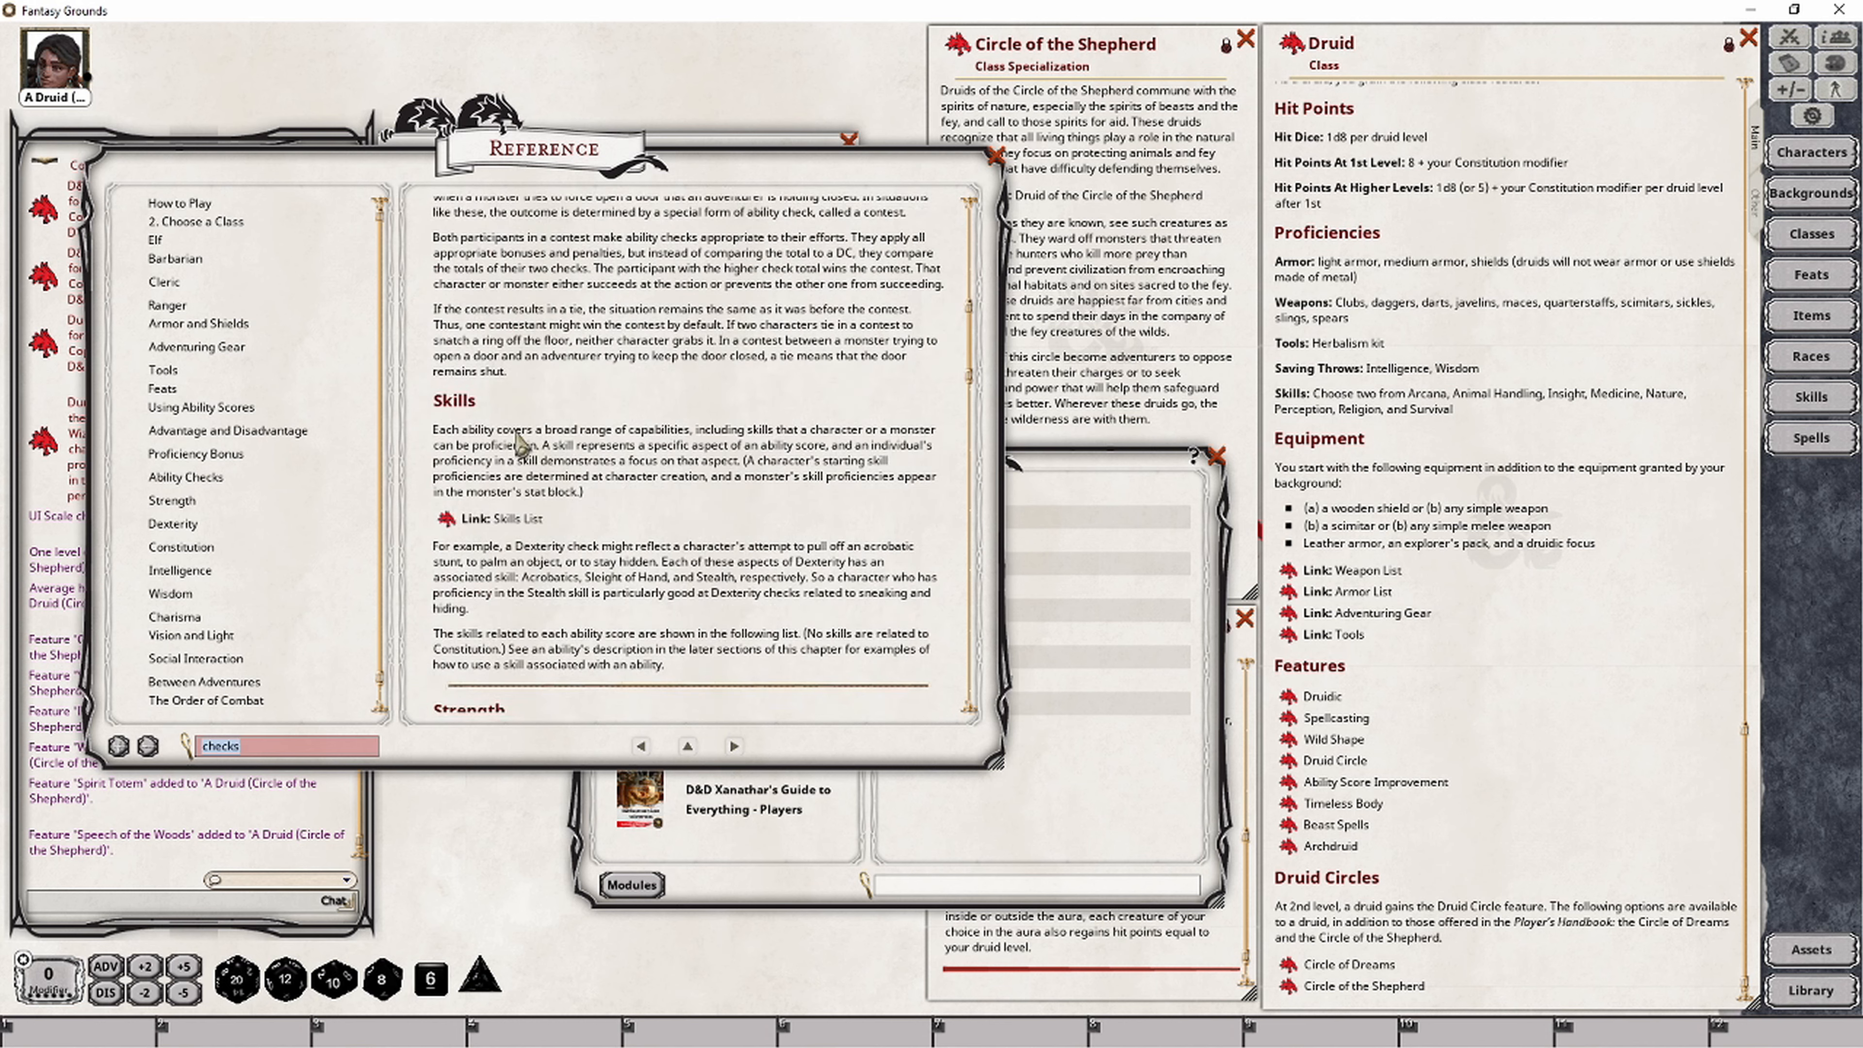
click(183, 501)
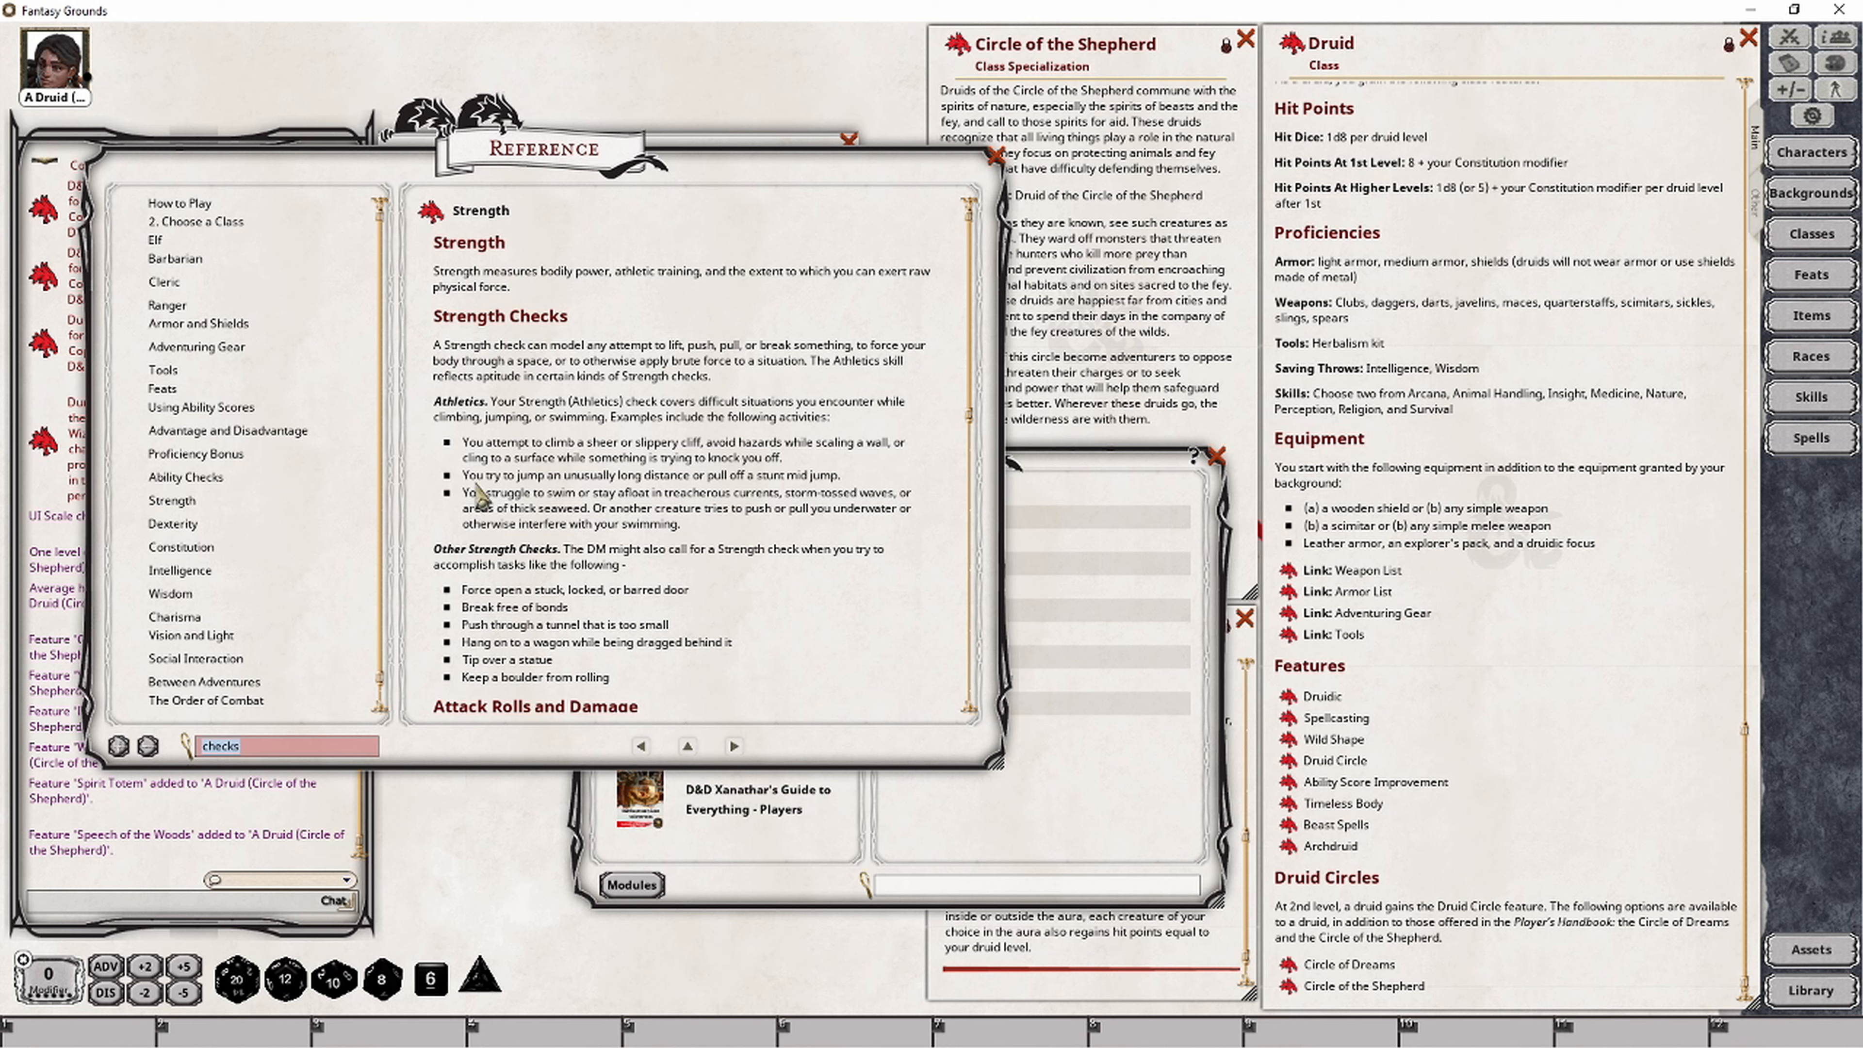
scroll(983, 458, down, 5)
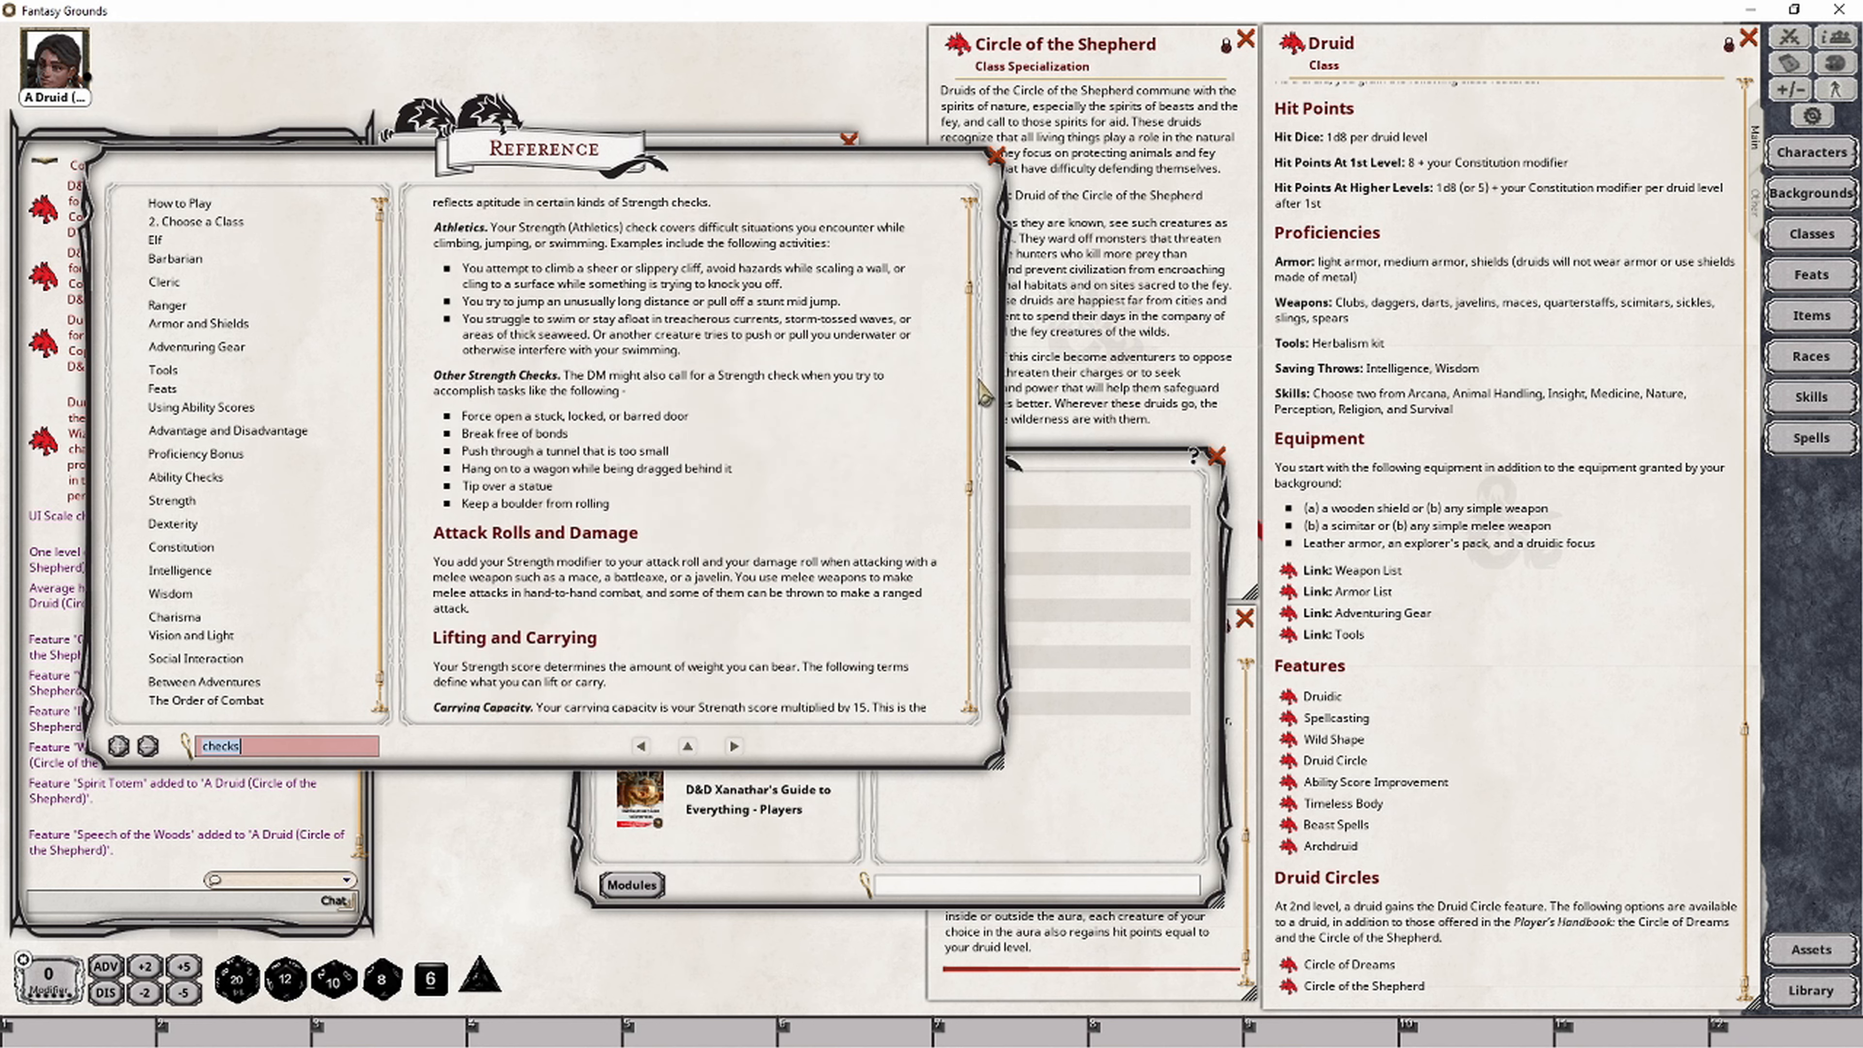
scroll(983, 458, down, 4)
scroll(983, 547, up, 4)
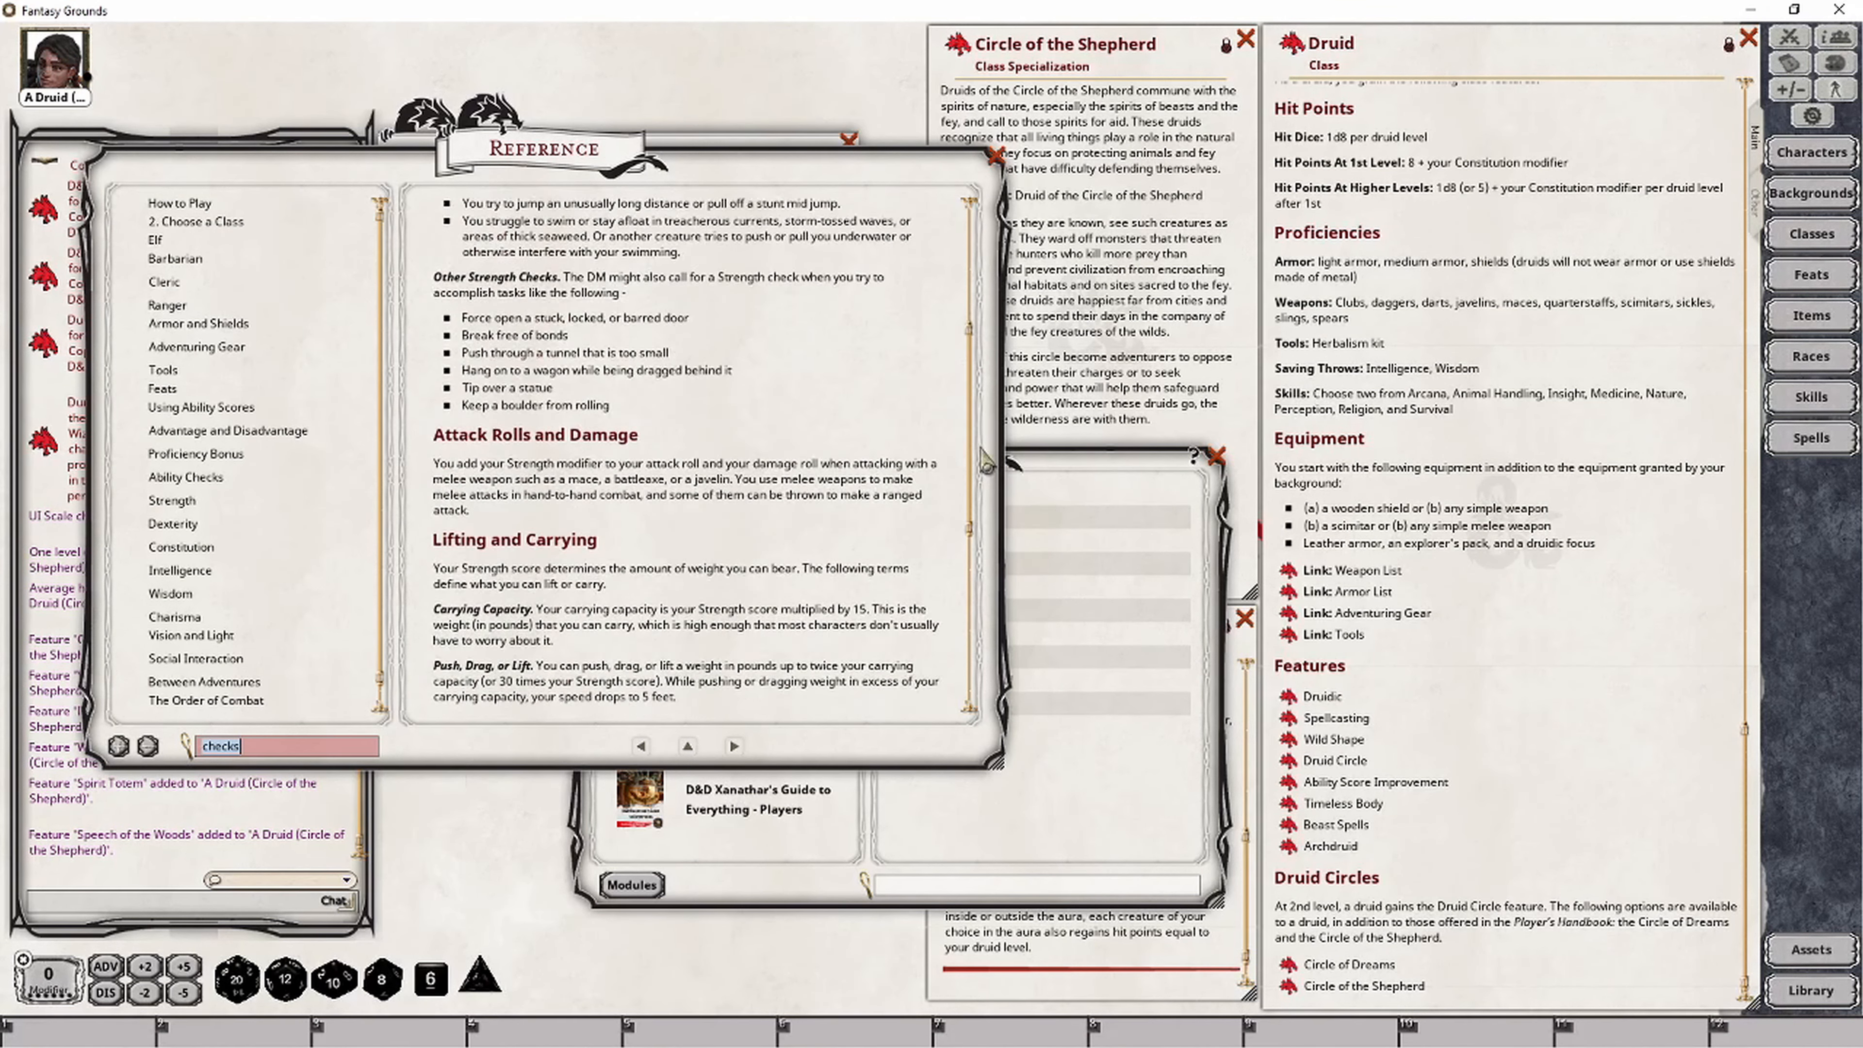
click(170, 595)
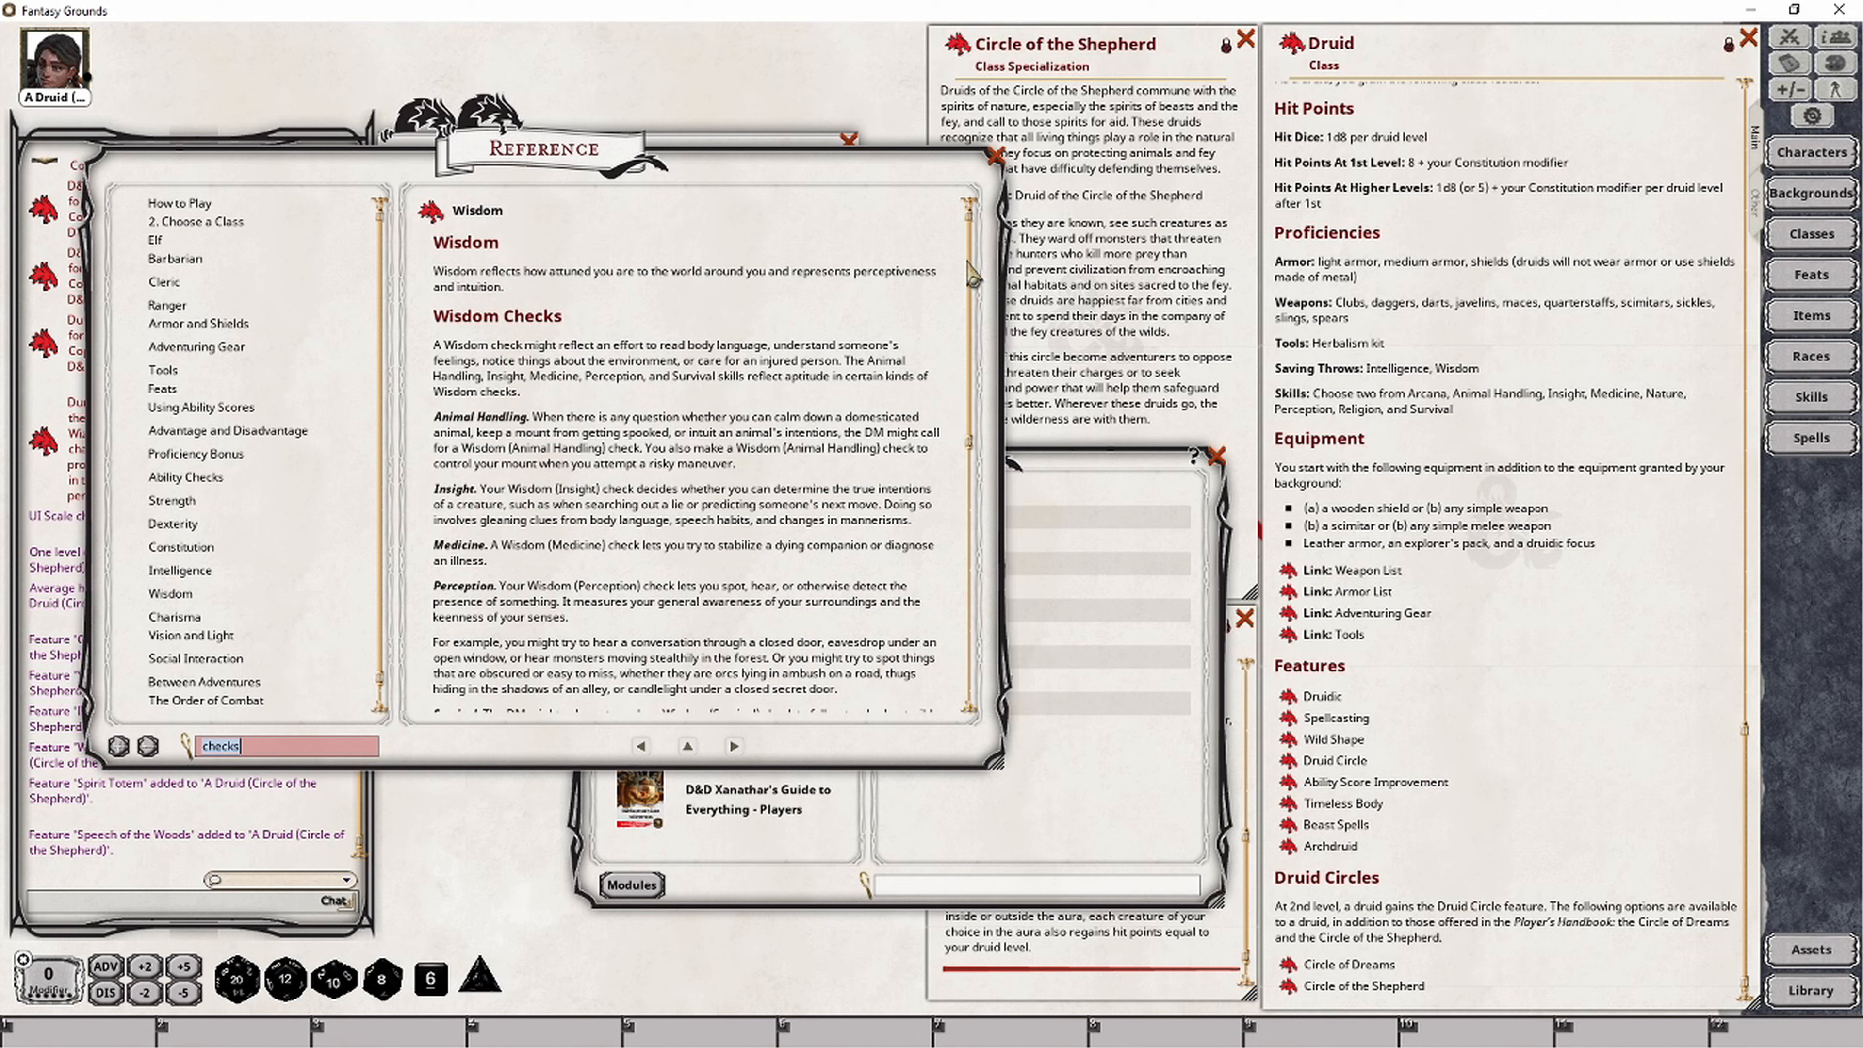
scroll(979, 275, down, 4)
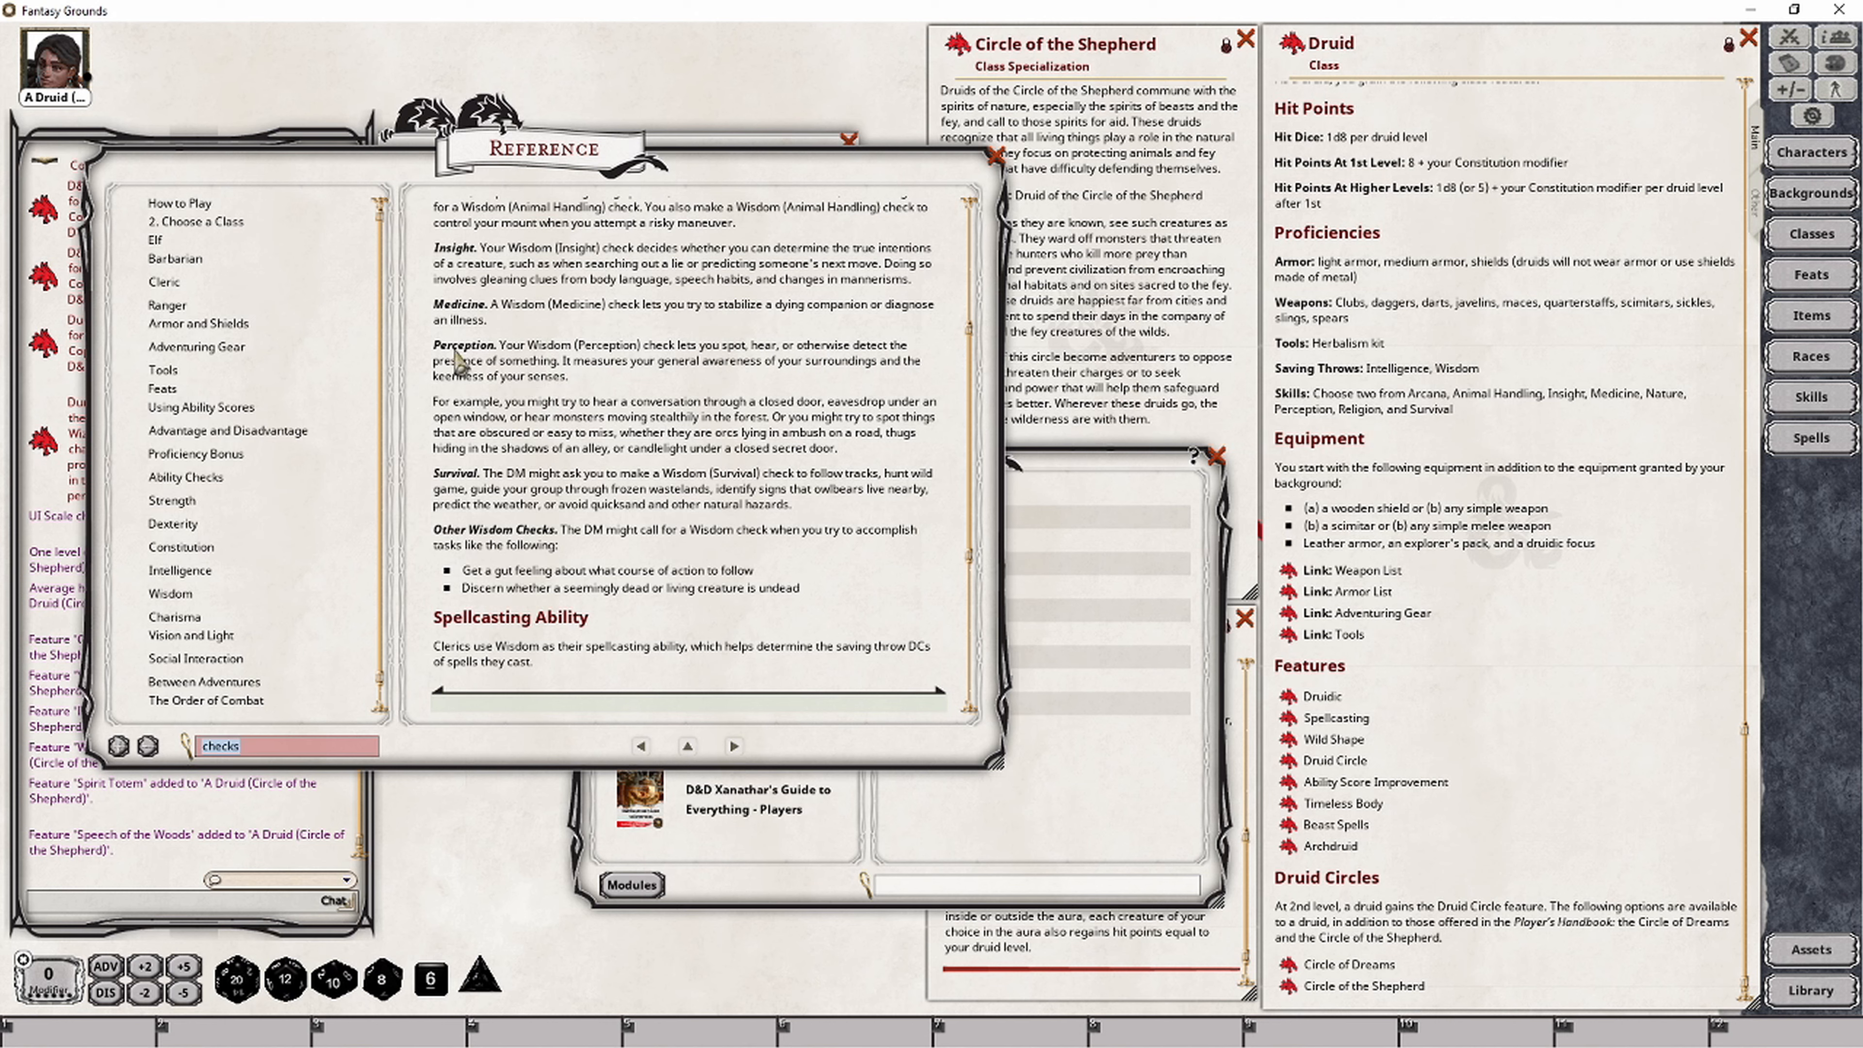
click(996, 157)
click(1217, 456)
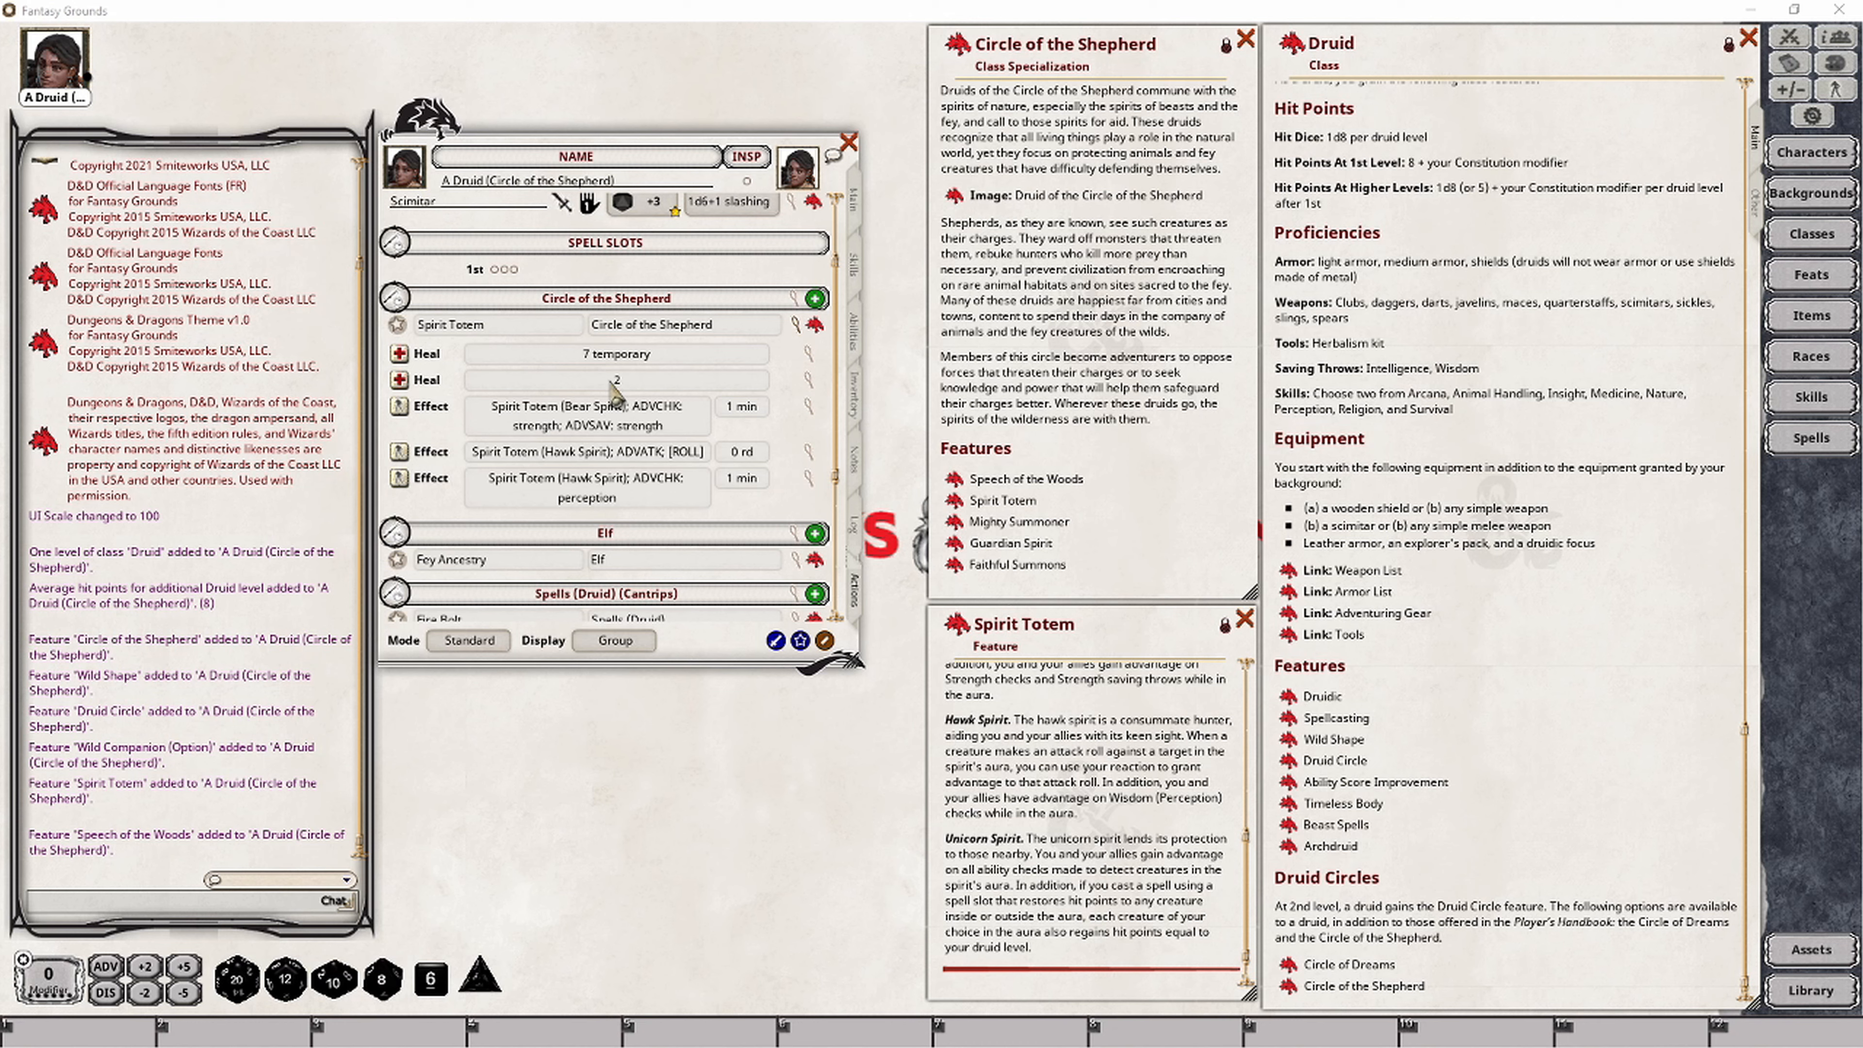
Step: Check the settings of Spirit Totem's regular hit point heal, and make the druid the active combatant in the combat tracker
click(808, 380)
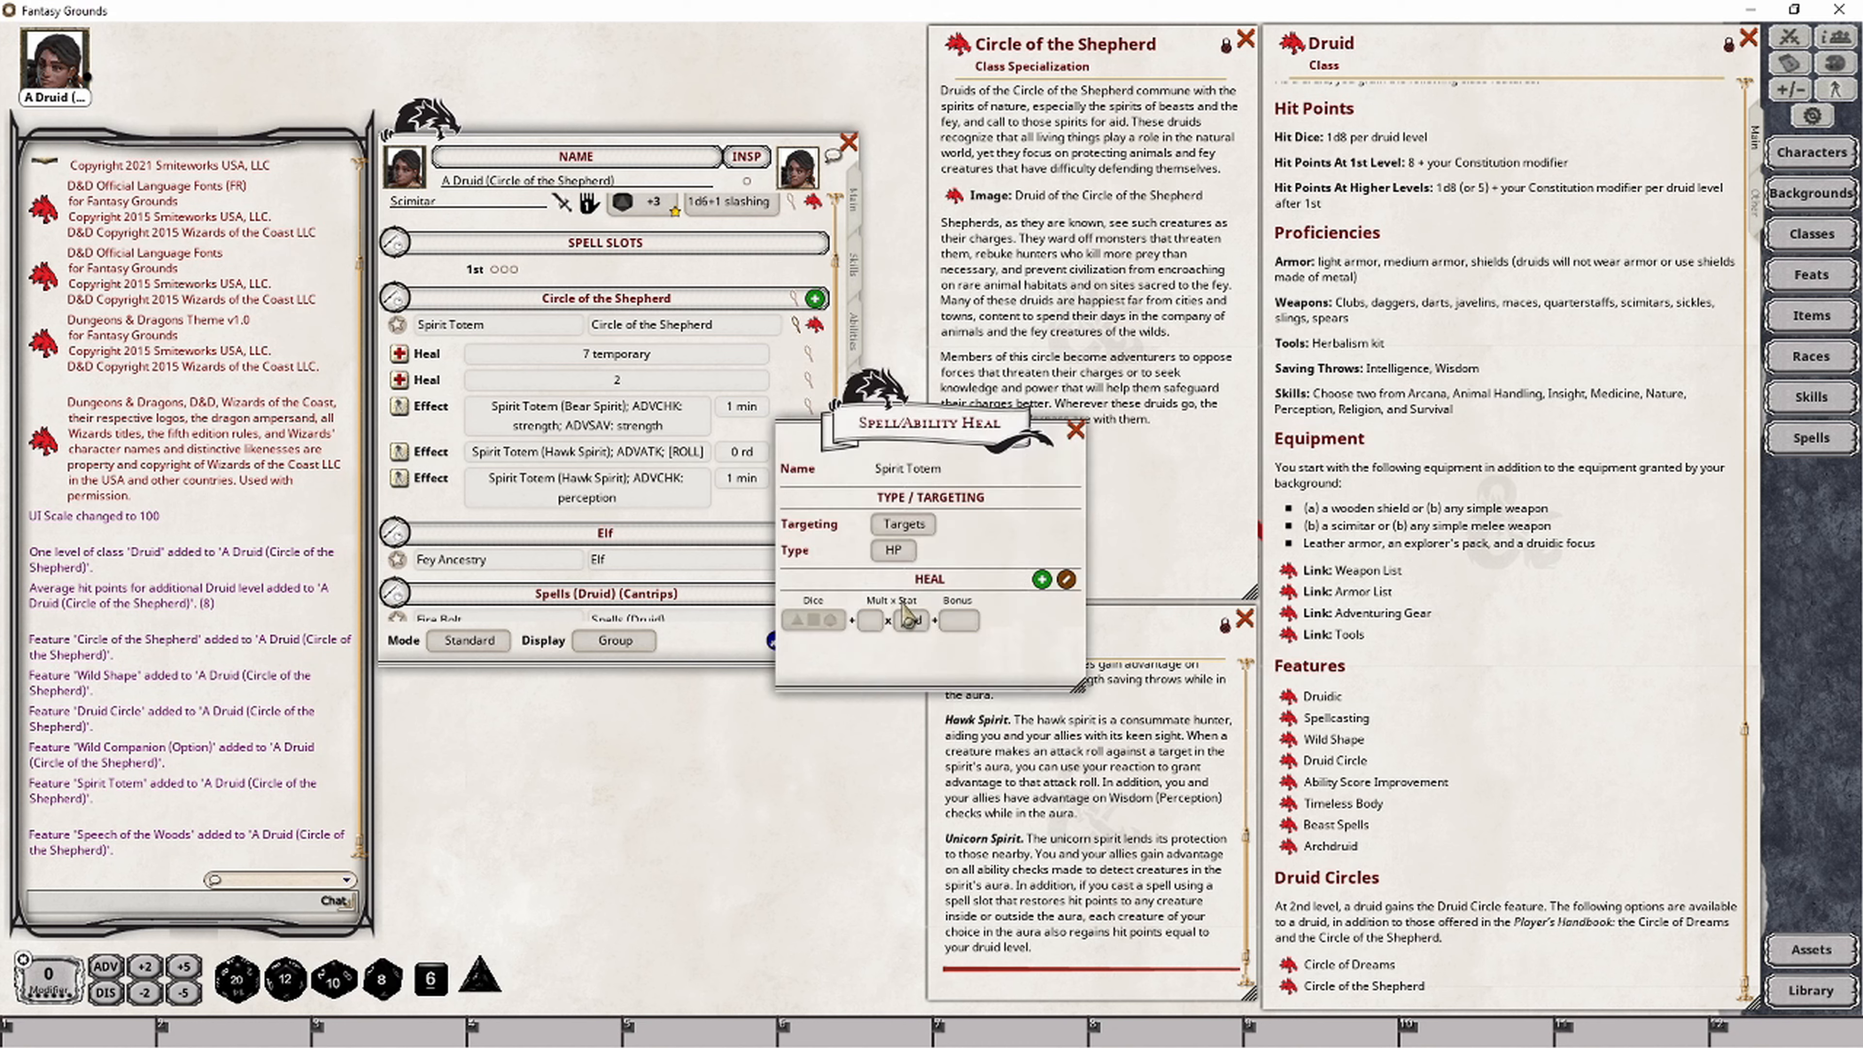
click(1076, 430)
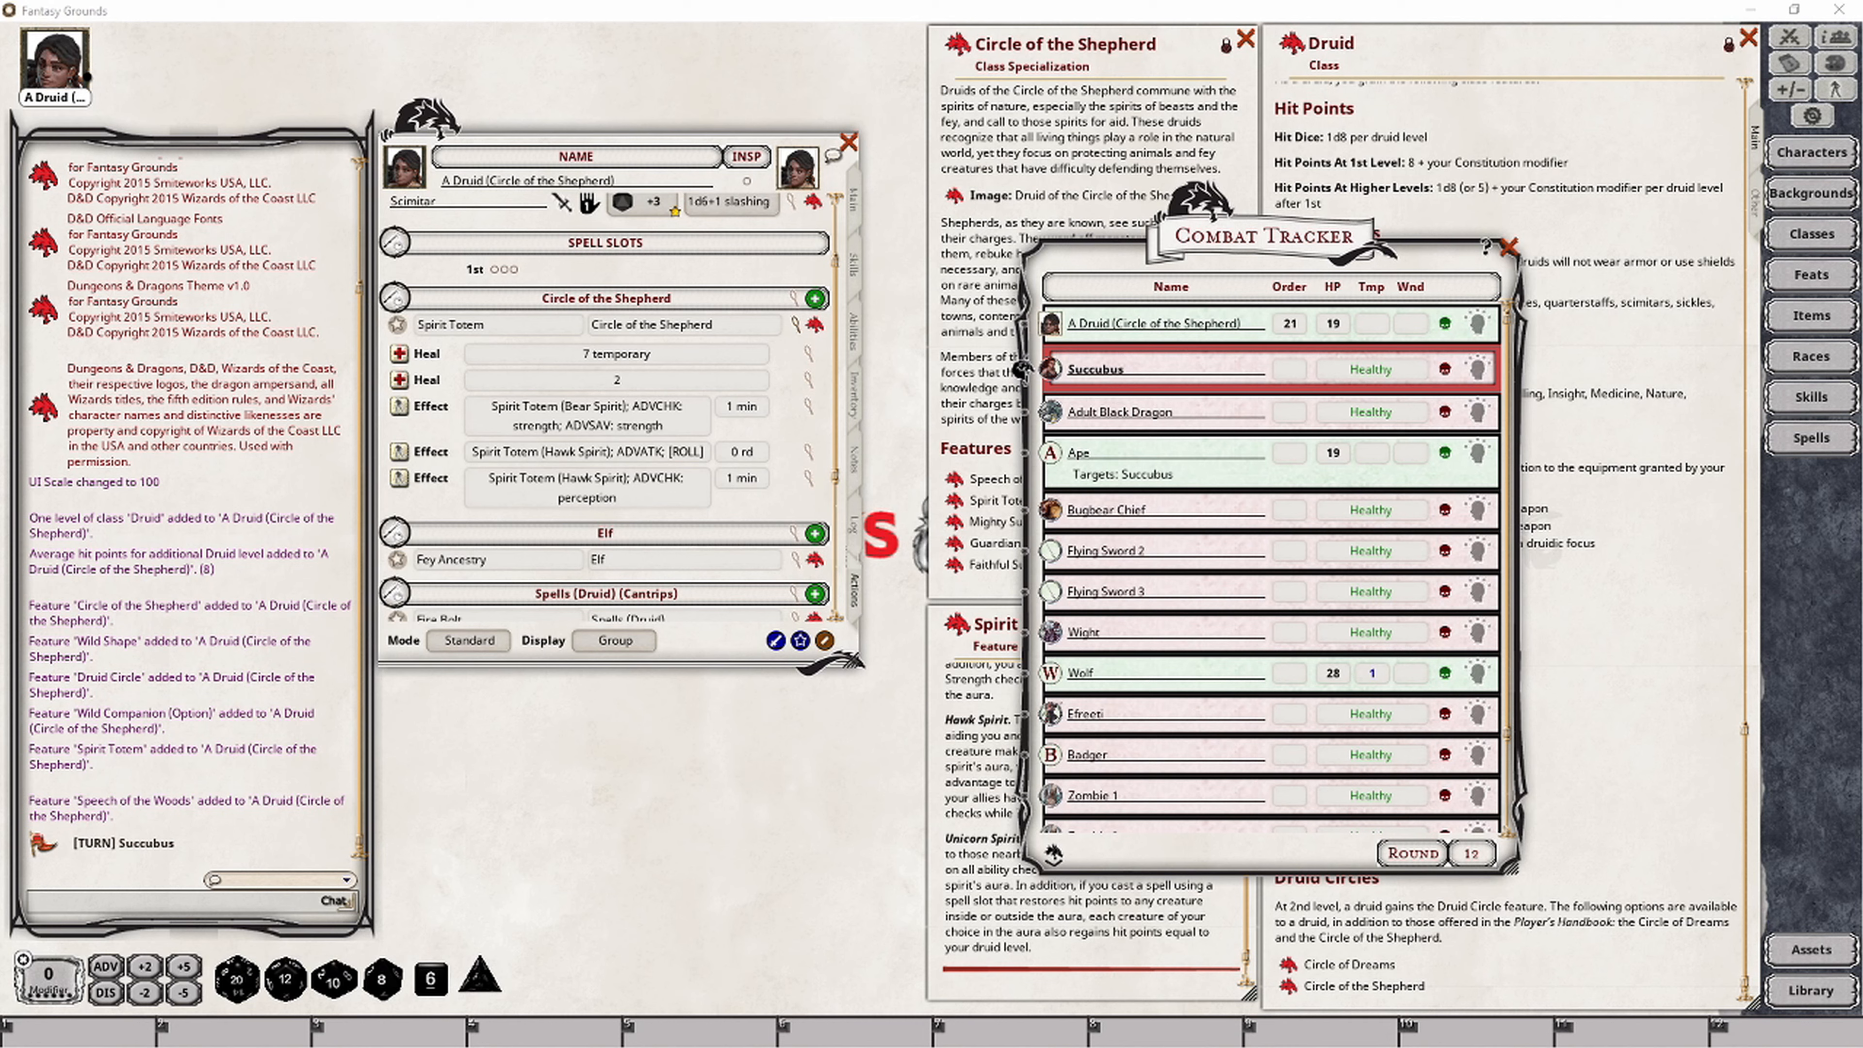
drag(1021, 369, 1020, 328)
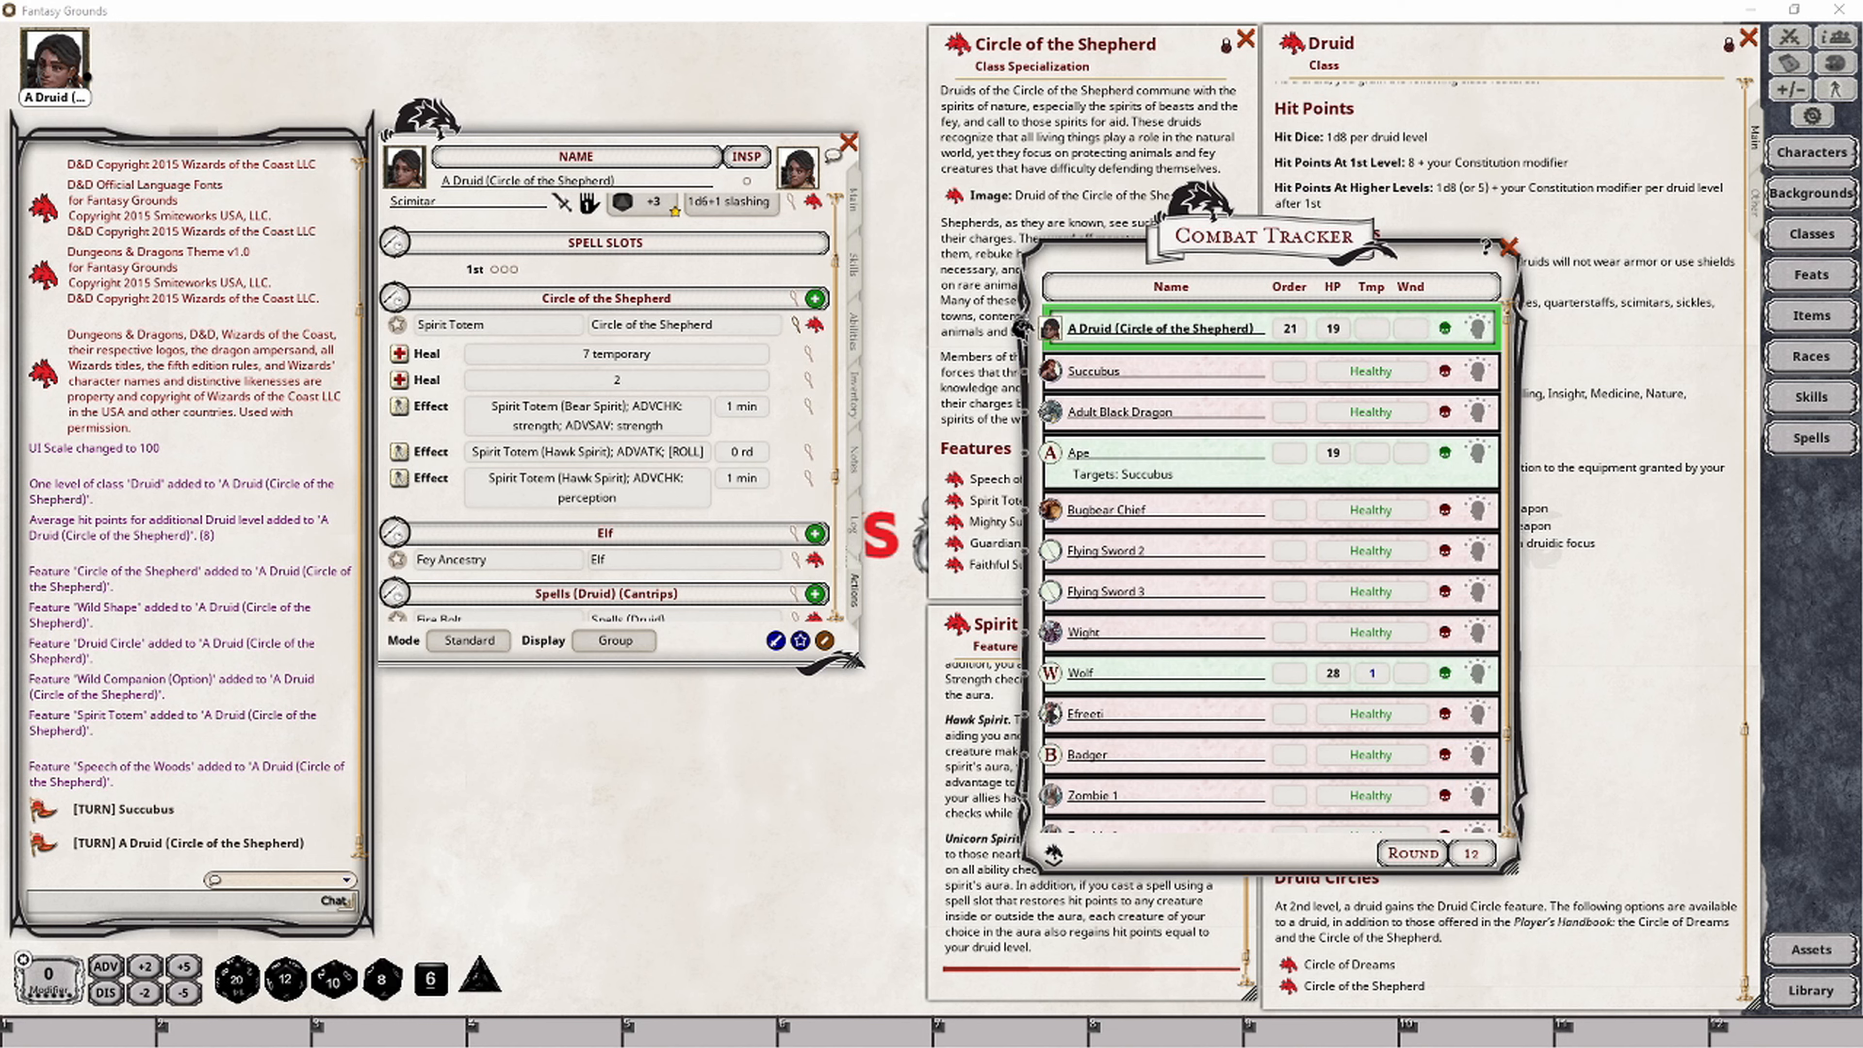
Step: Move the combat tracker aside, post Spirit Totem to the chat and read its Bear Spirit description
drag(1304, 237, 1435, 199)
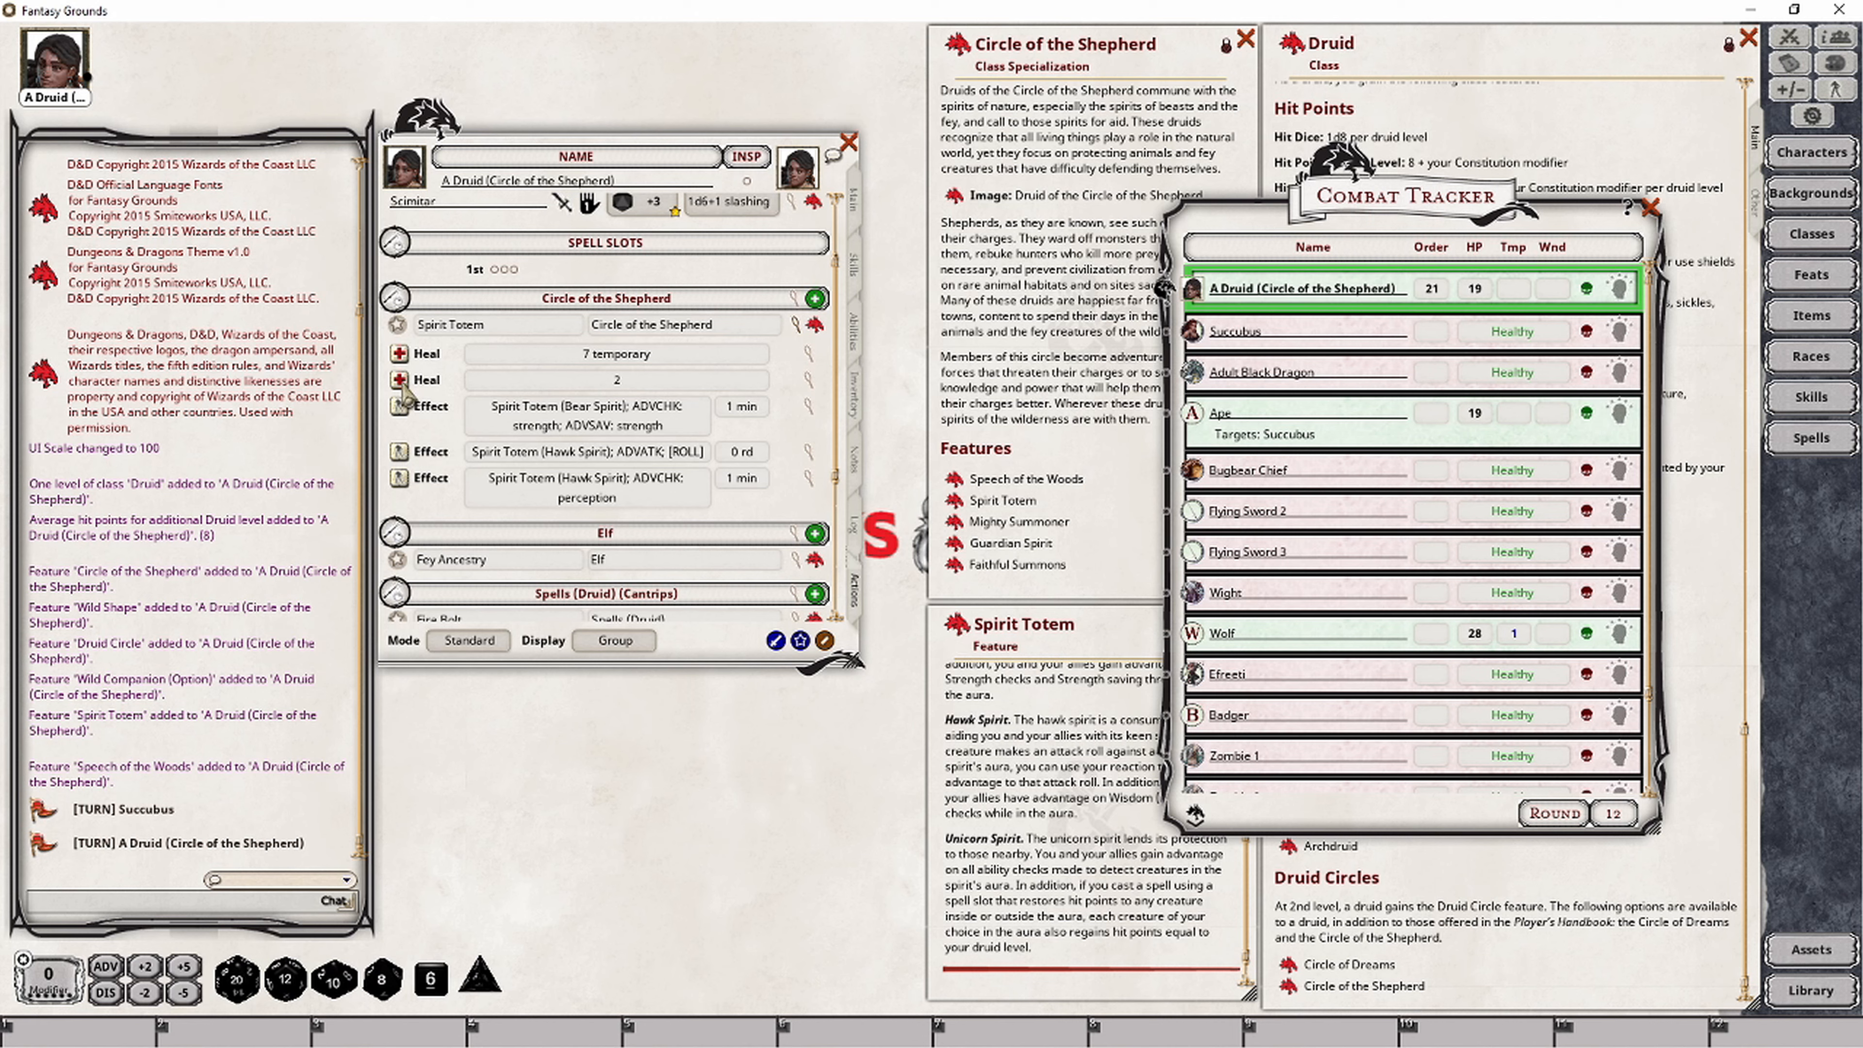
drag(397, 324, 79, 905)
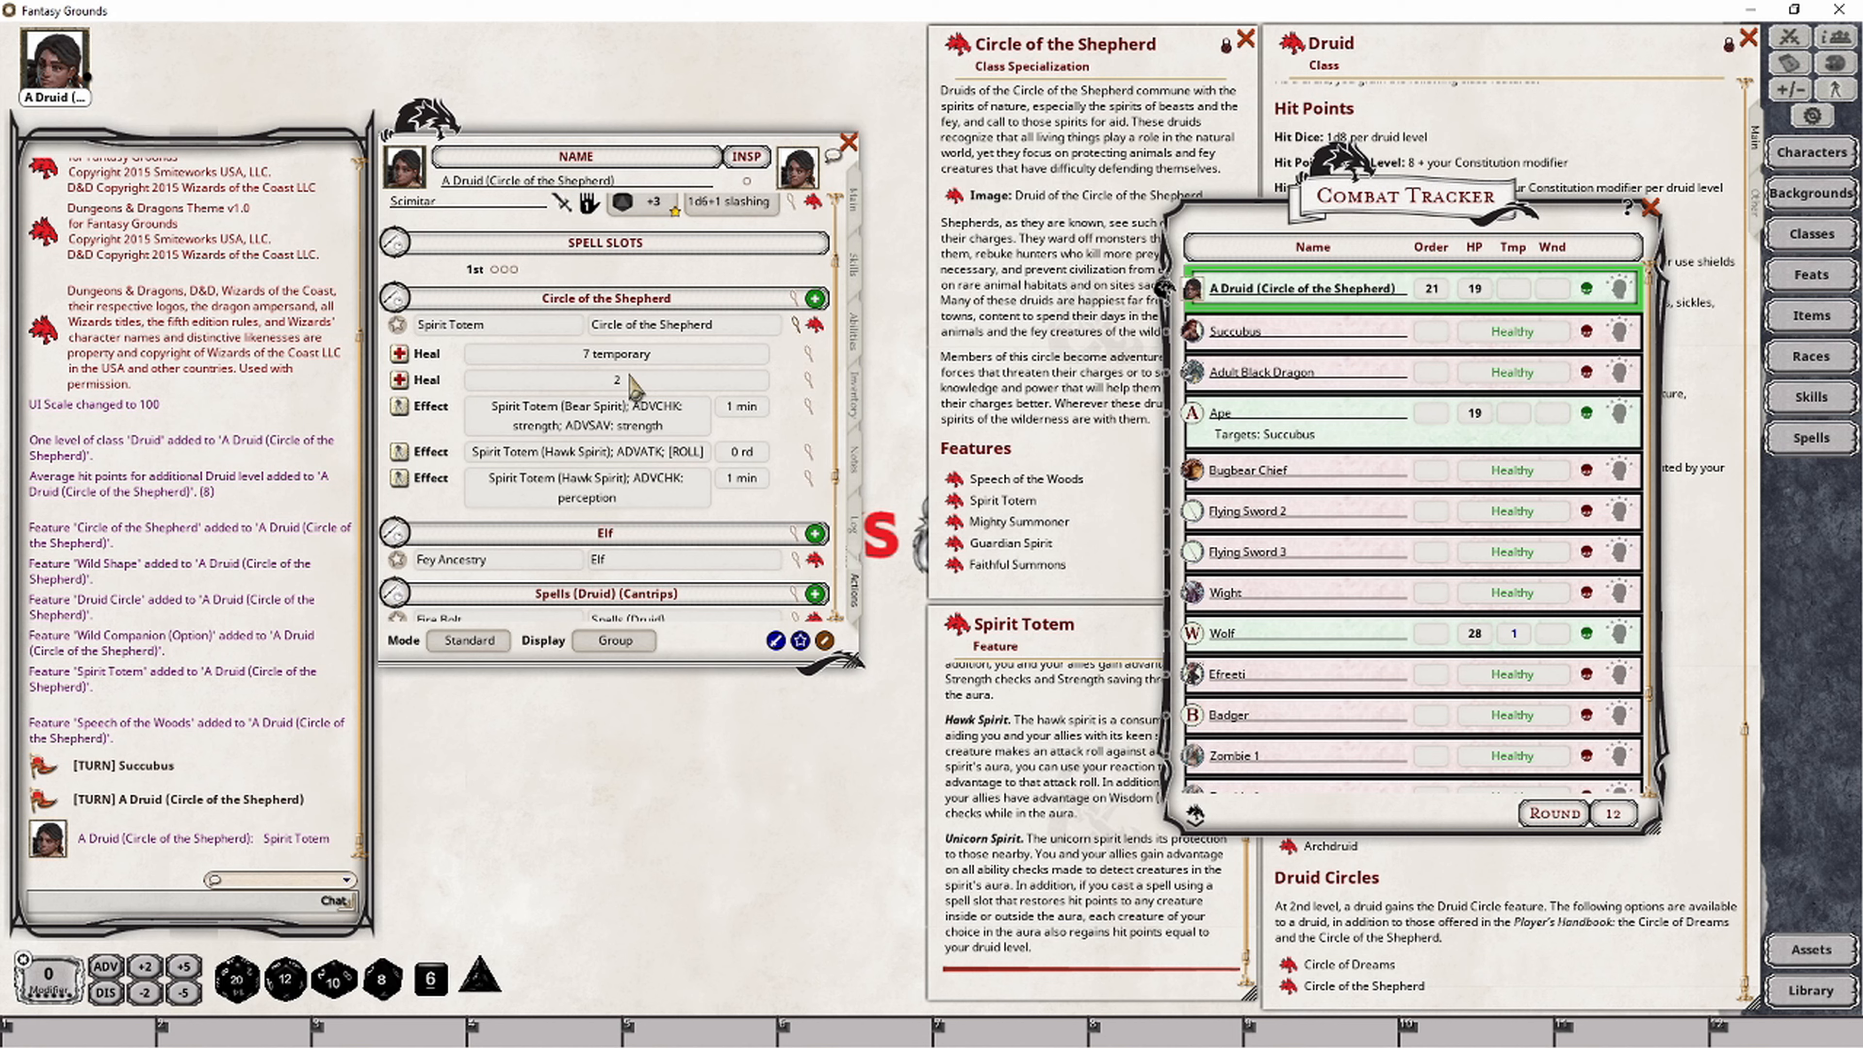
scroll(1056, 808, up, 3)
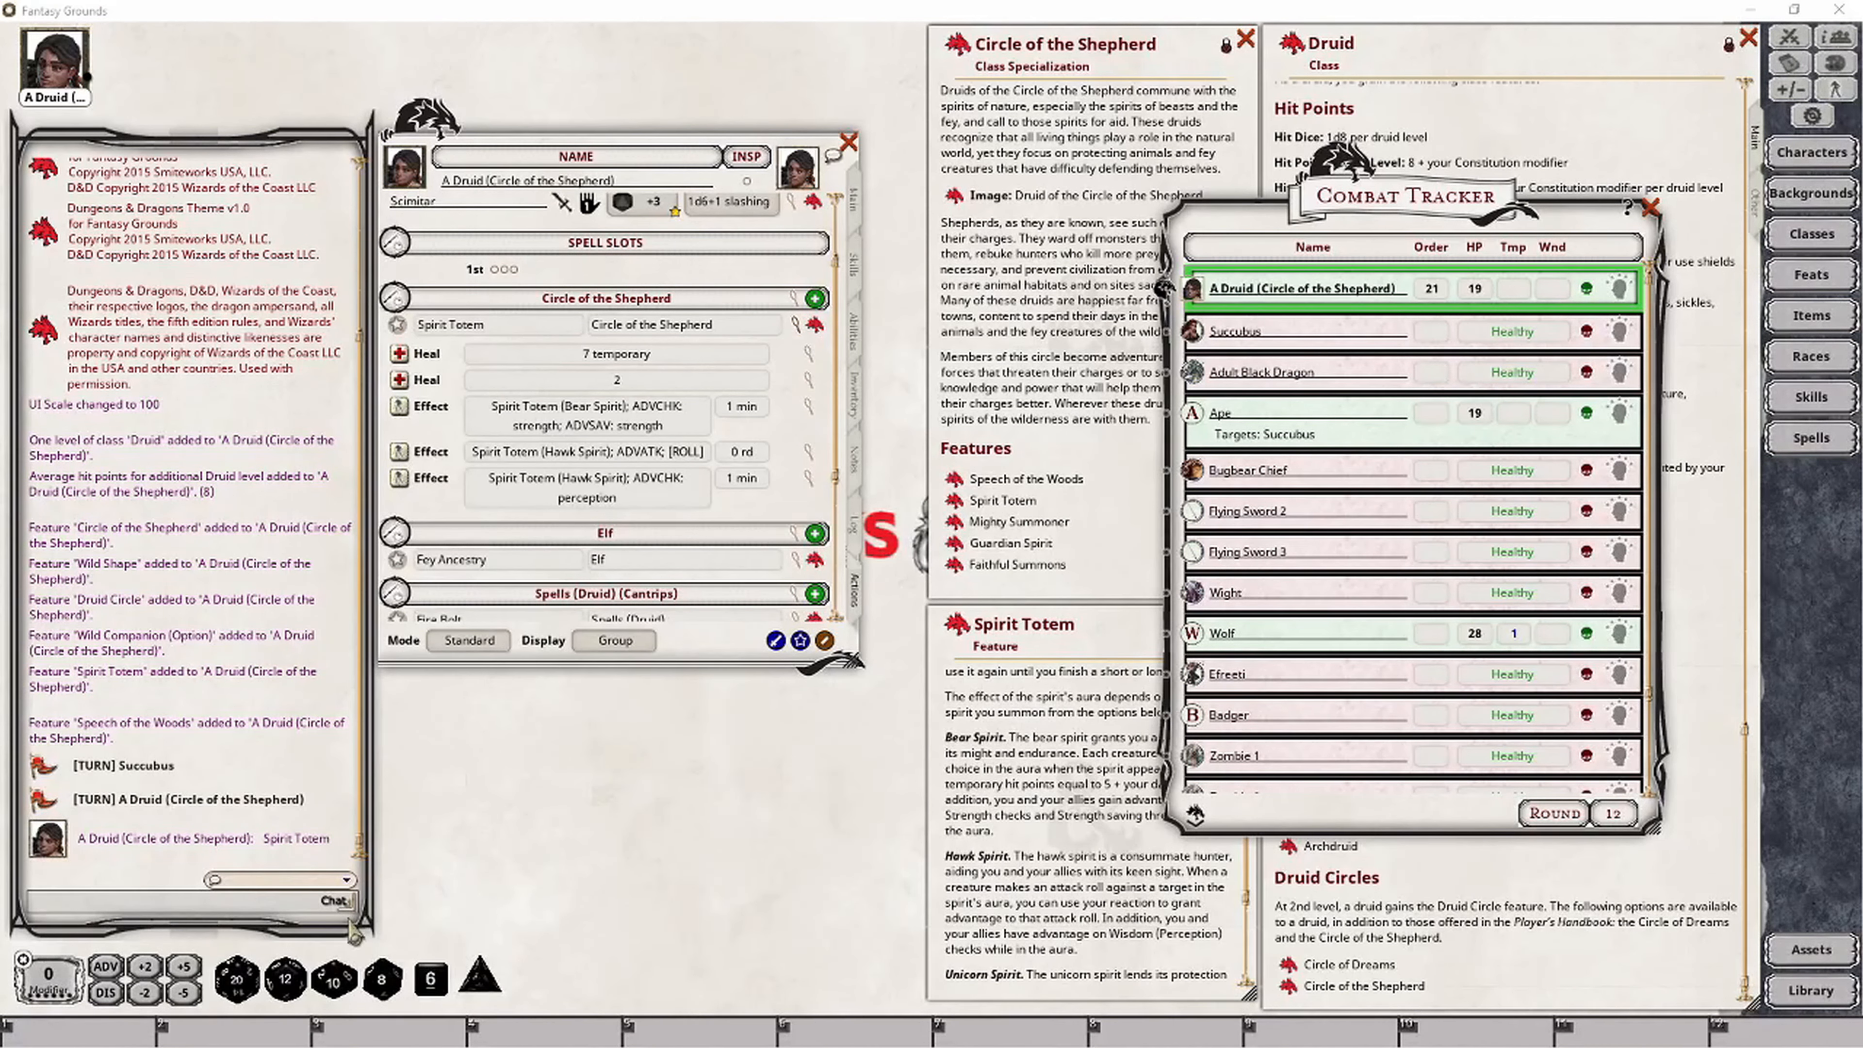
click(1004, 815)
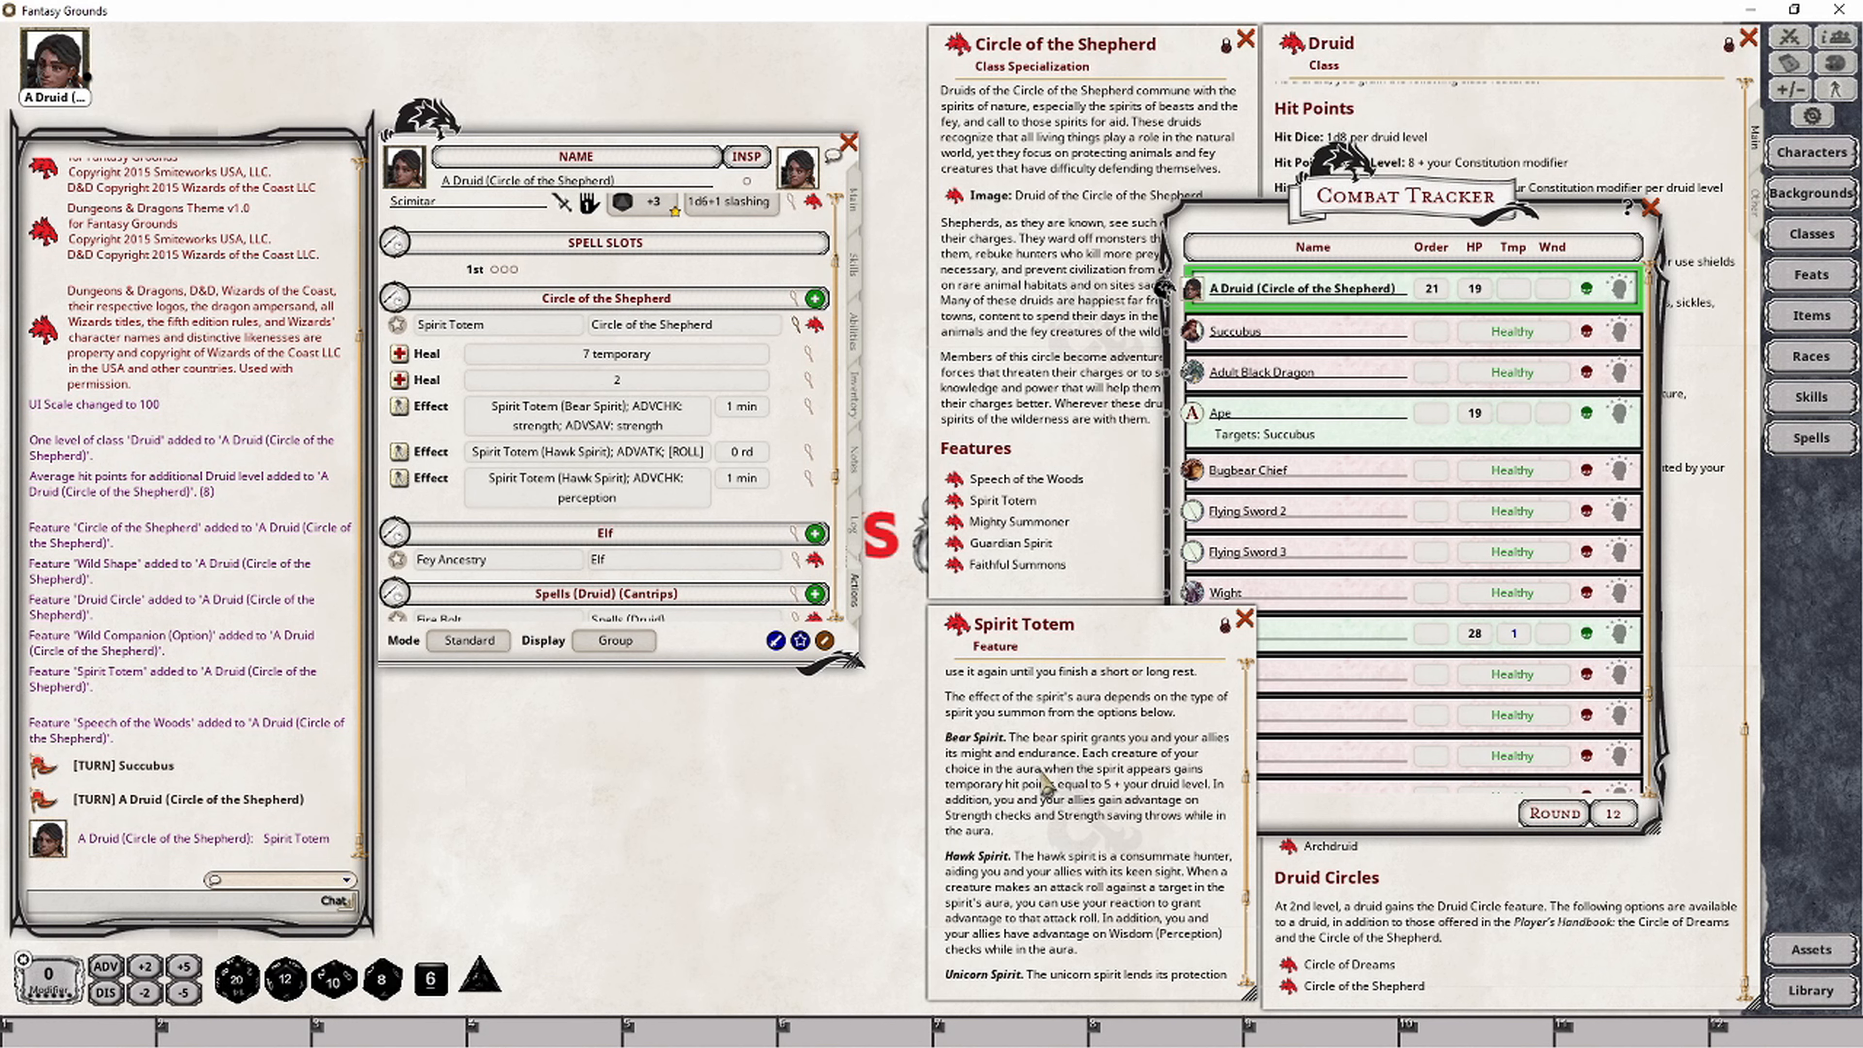
Step: Apply Spirit Totem's temporary hit point heal and the Bear Spirit strength effect to the Ape and the Wolf
click(1256, 507)
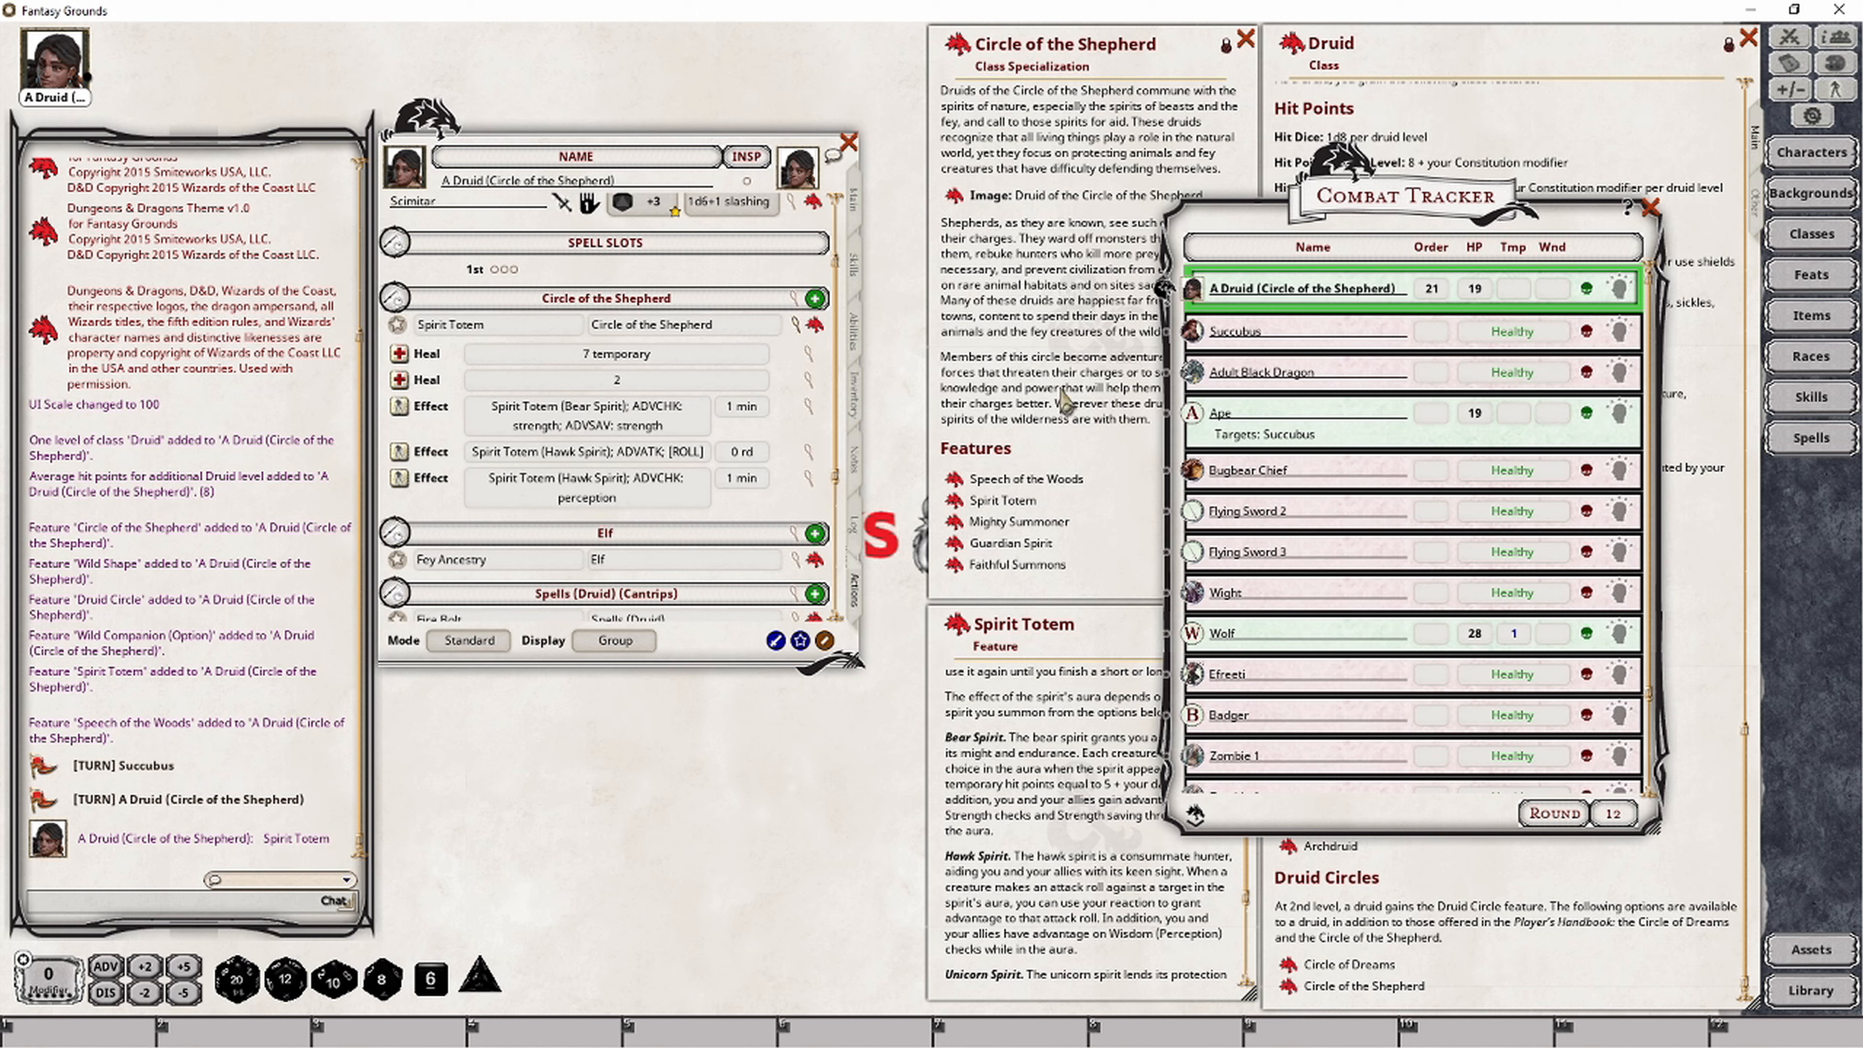
mouse_move(401, 355)
mouse_down()
mouse_move(1289, 467)
mouse_move(1513, 414)
mouse_up()
mouse_move(399, 356)
mouse_down()
mouse_move(1354, 565)
mouse_move(1228, 644)
mouse_up()
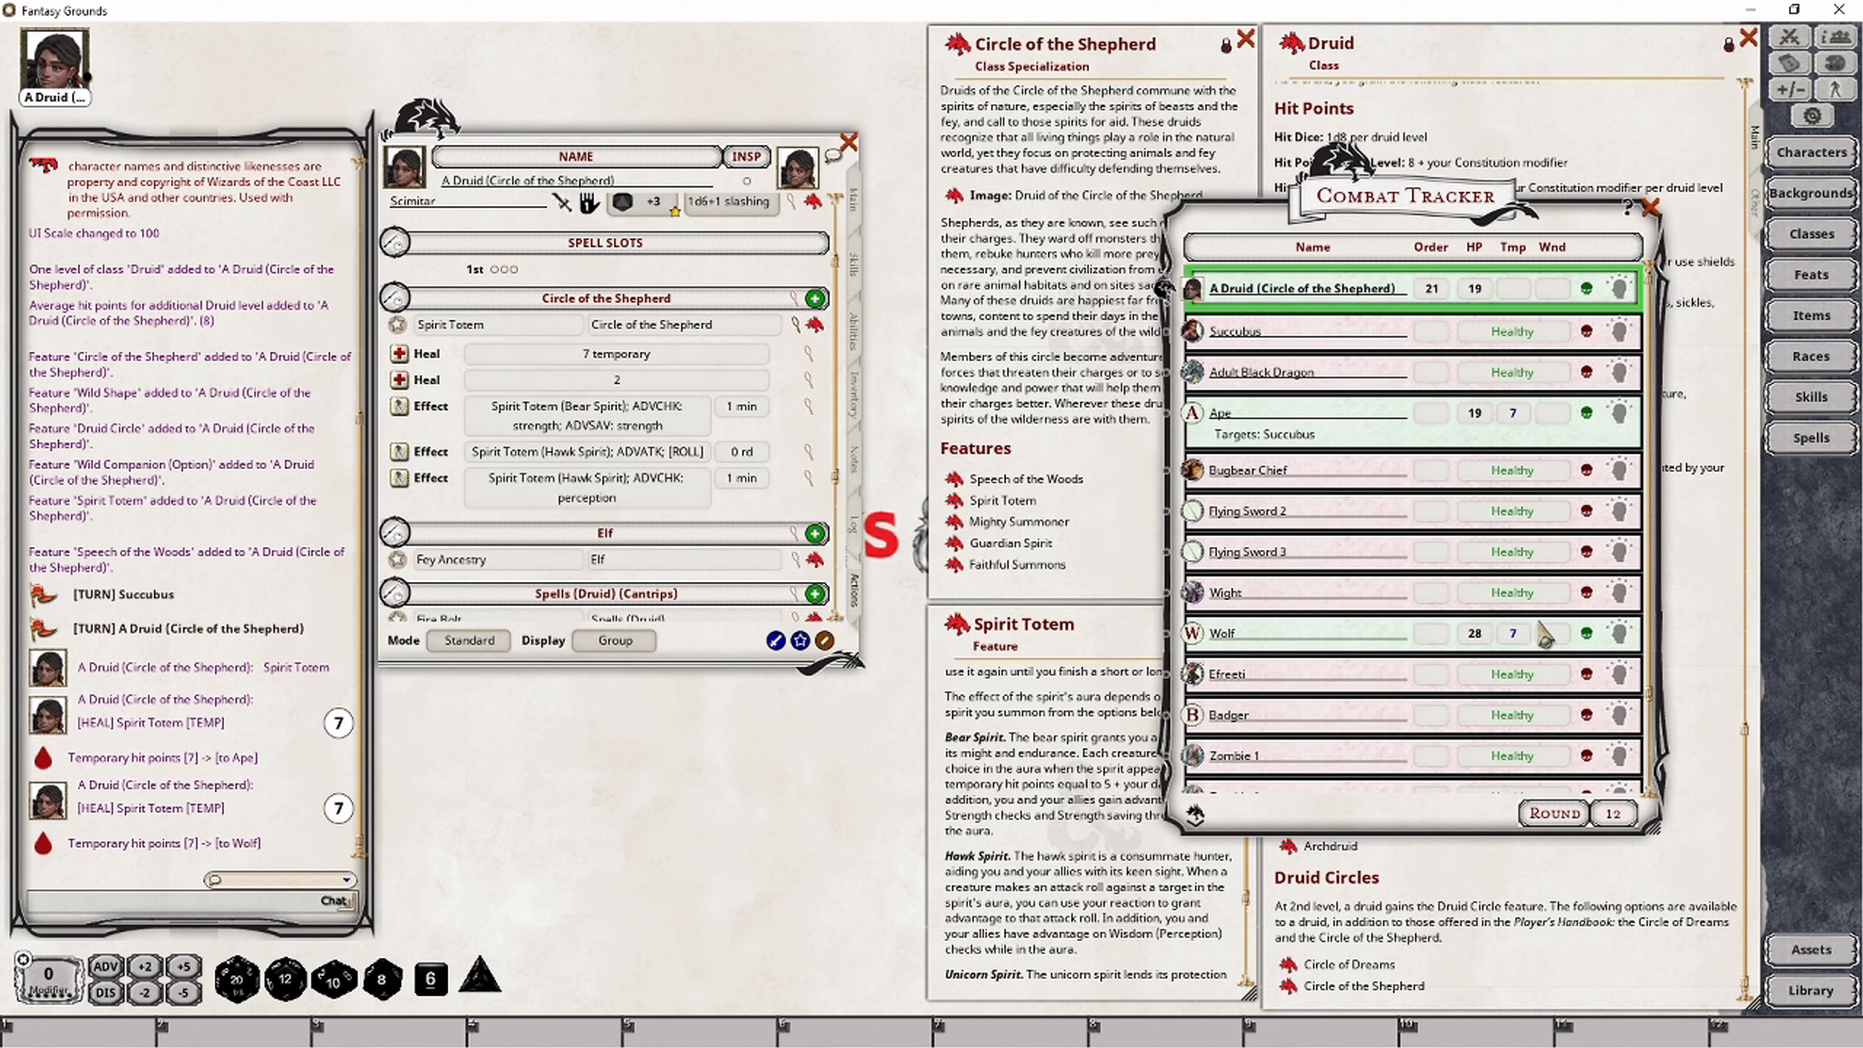
click(1034, 816)
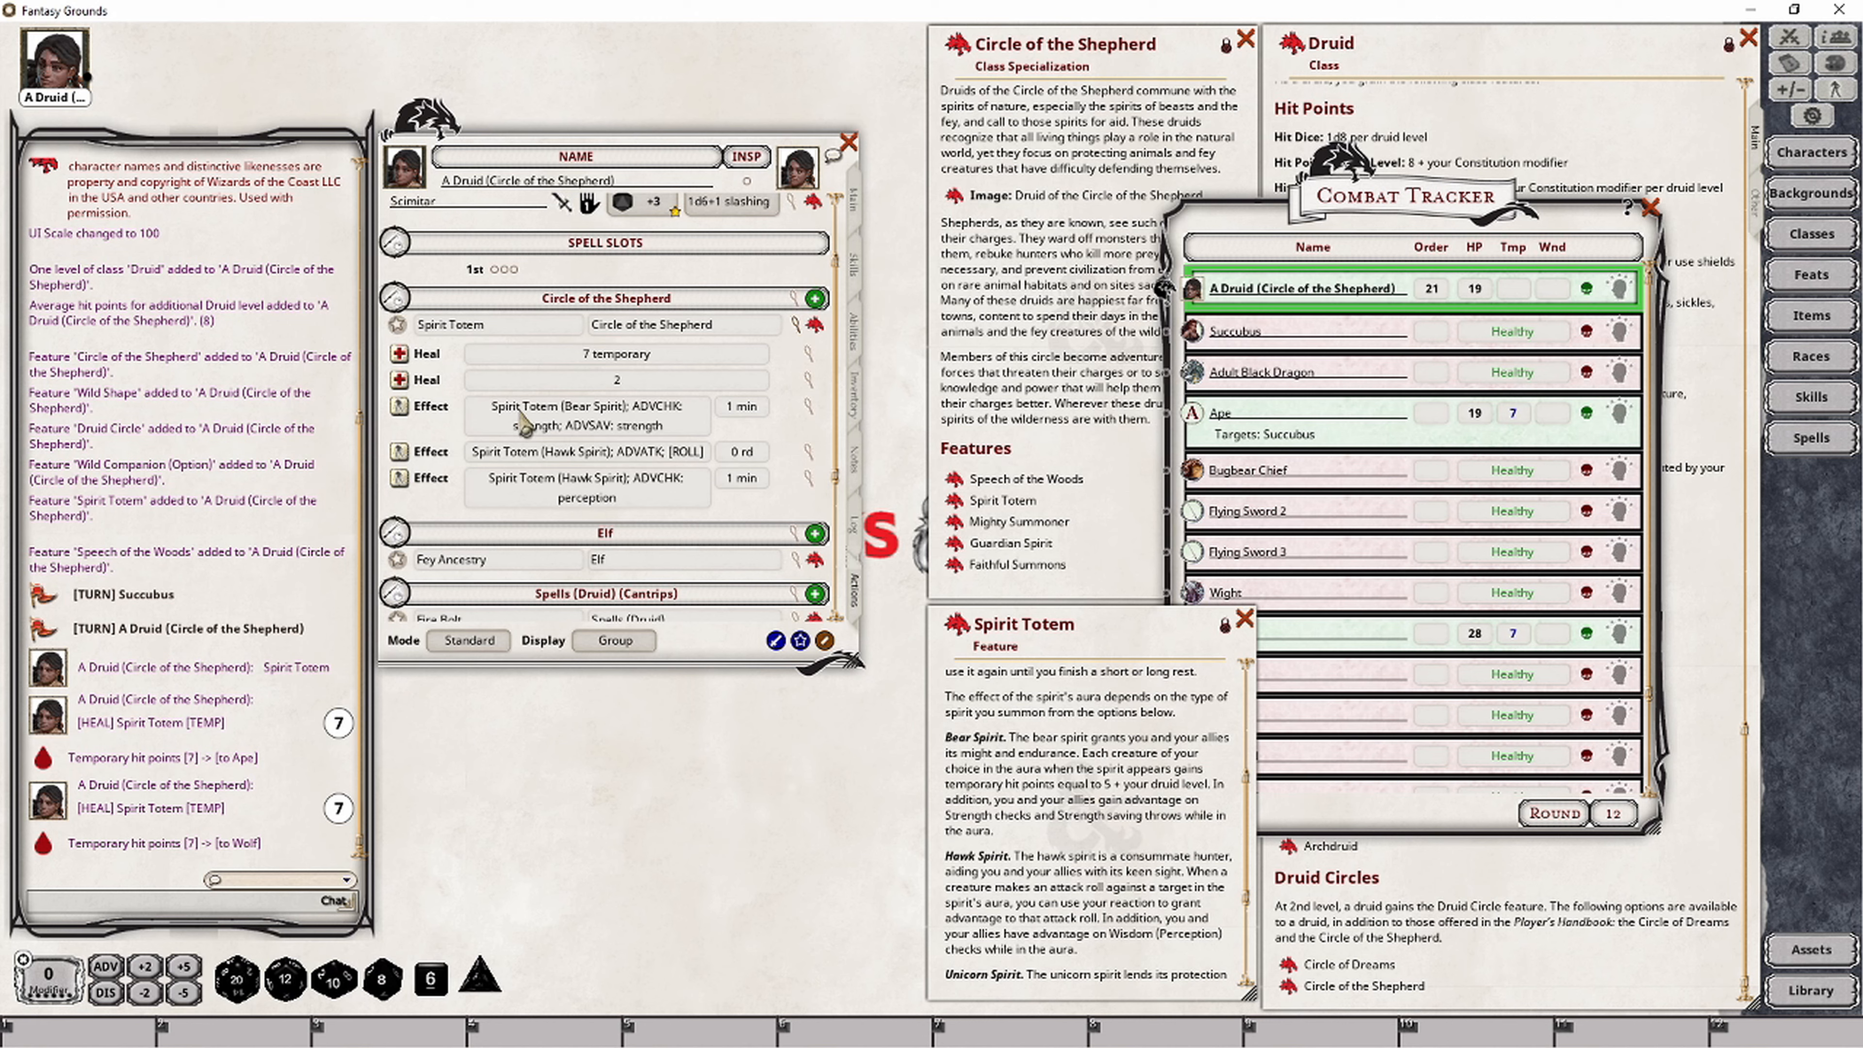
click(1394, 204)
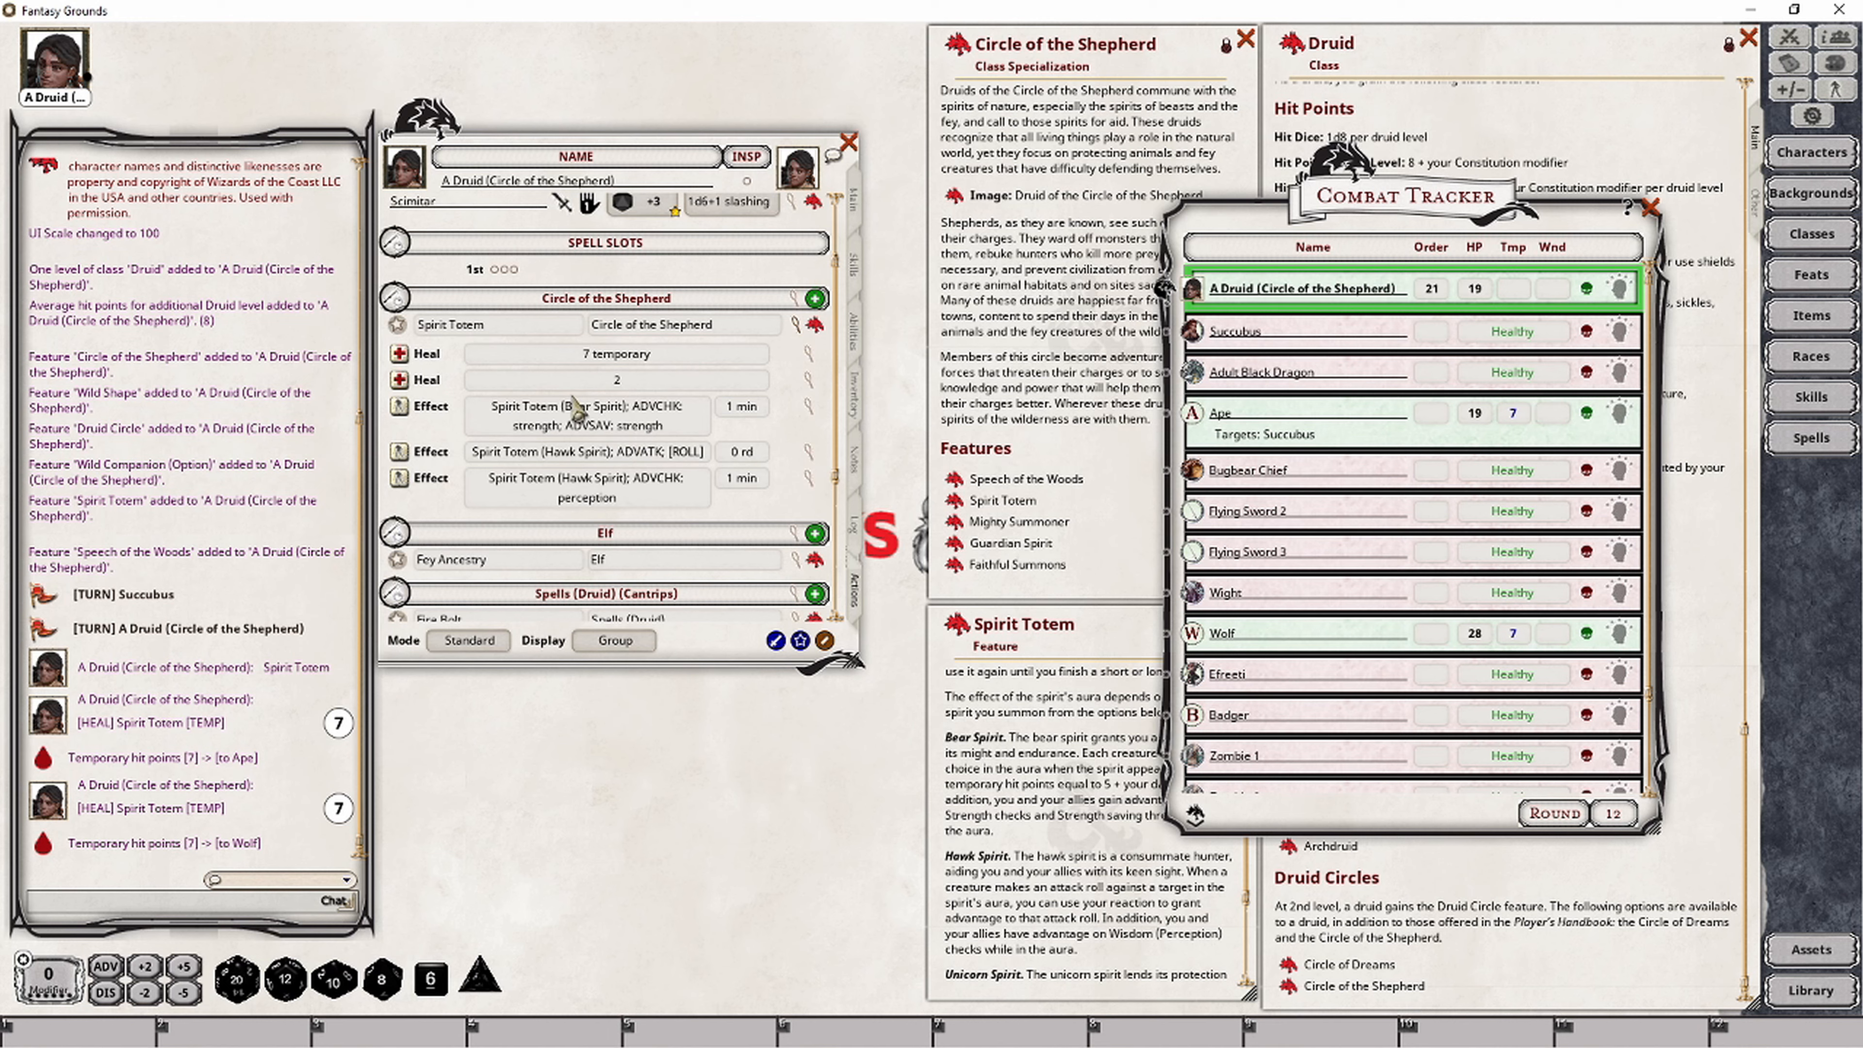
drag(400, 408, 1282, 669)
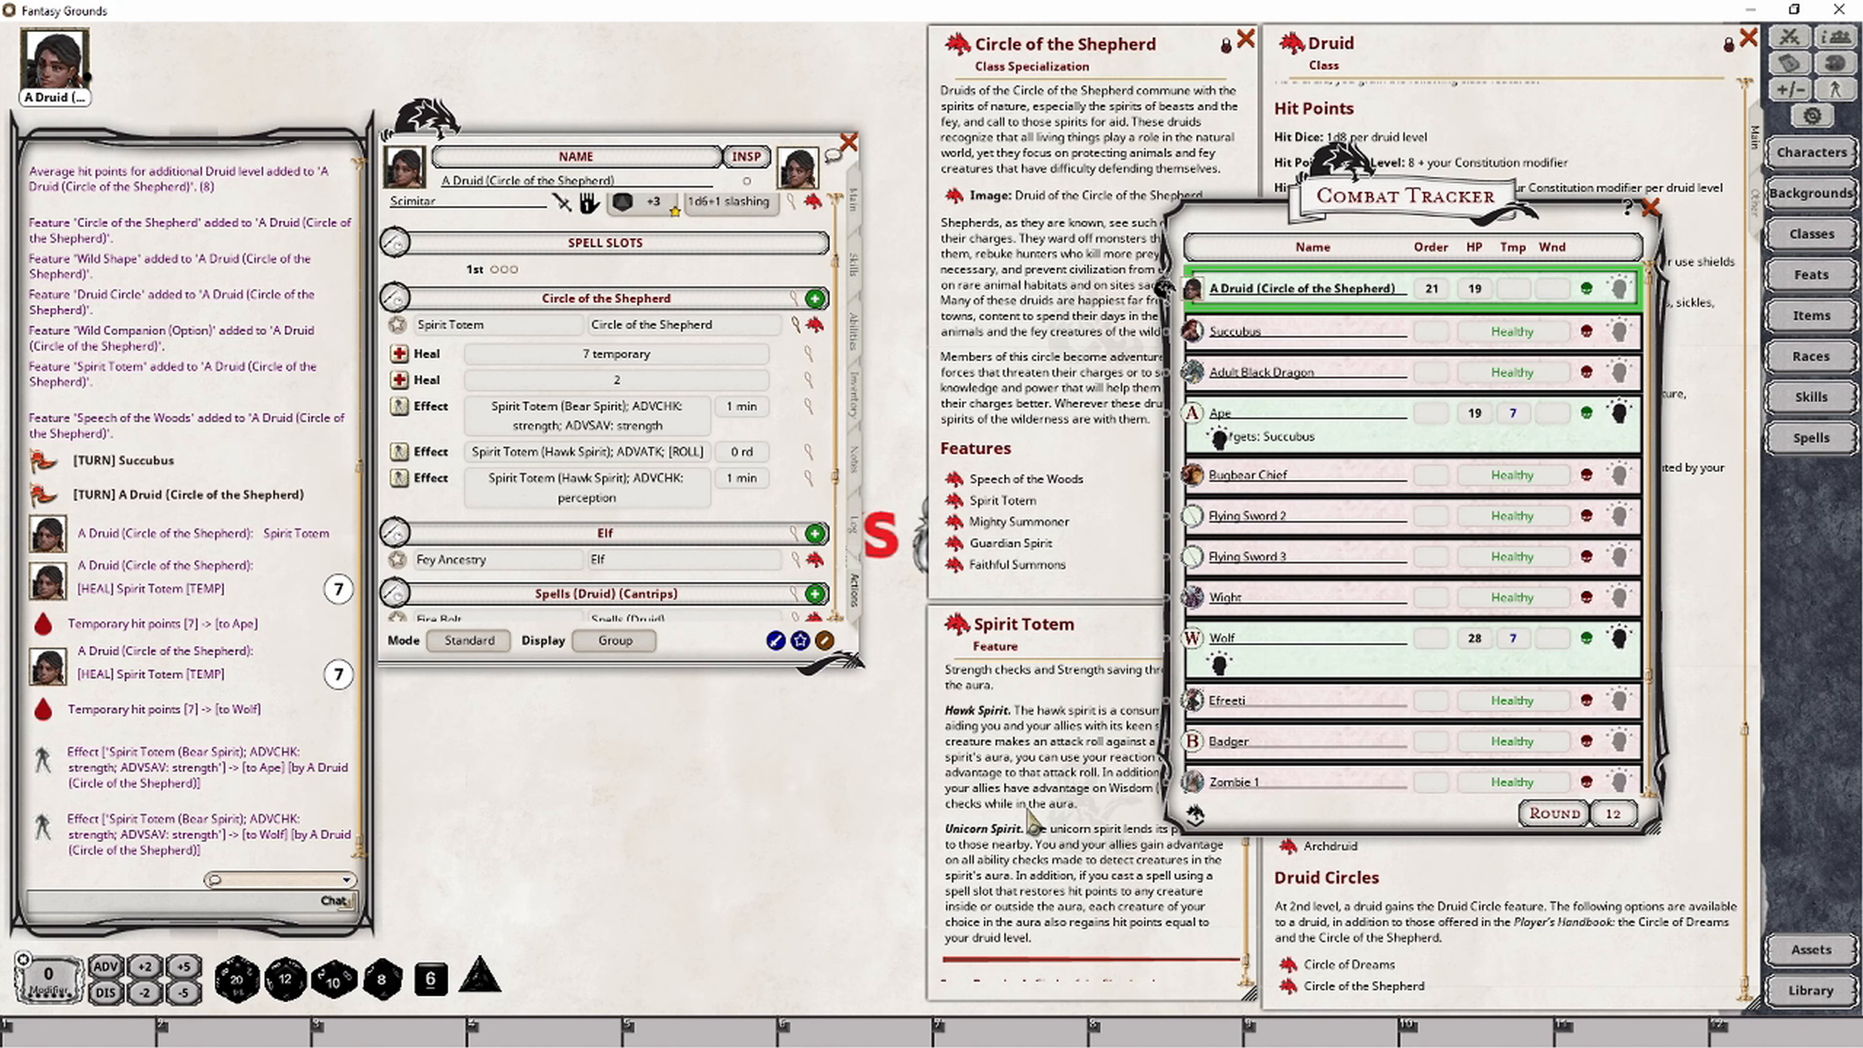
Step: Read the Hawk Spirit text, apply its attack advantage effect to the active Ape and roll the Ape's Fist attack against the Succubus
click(1013, 822)
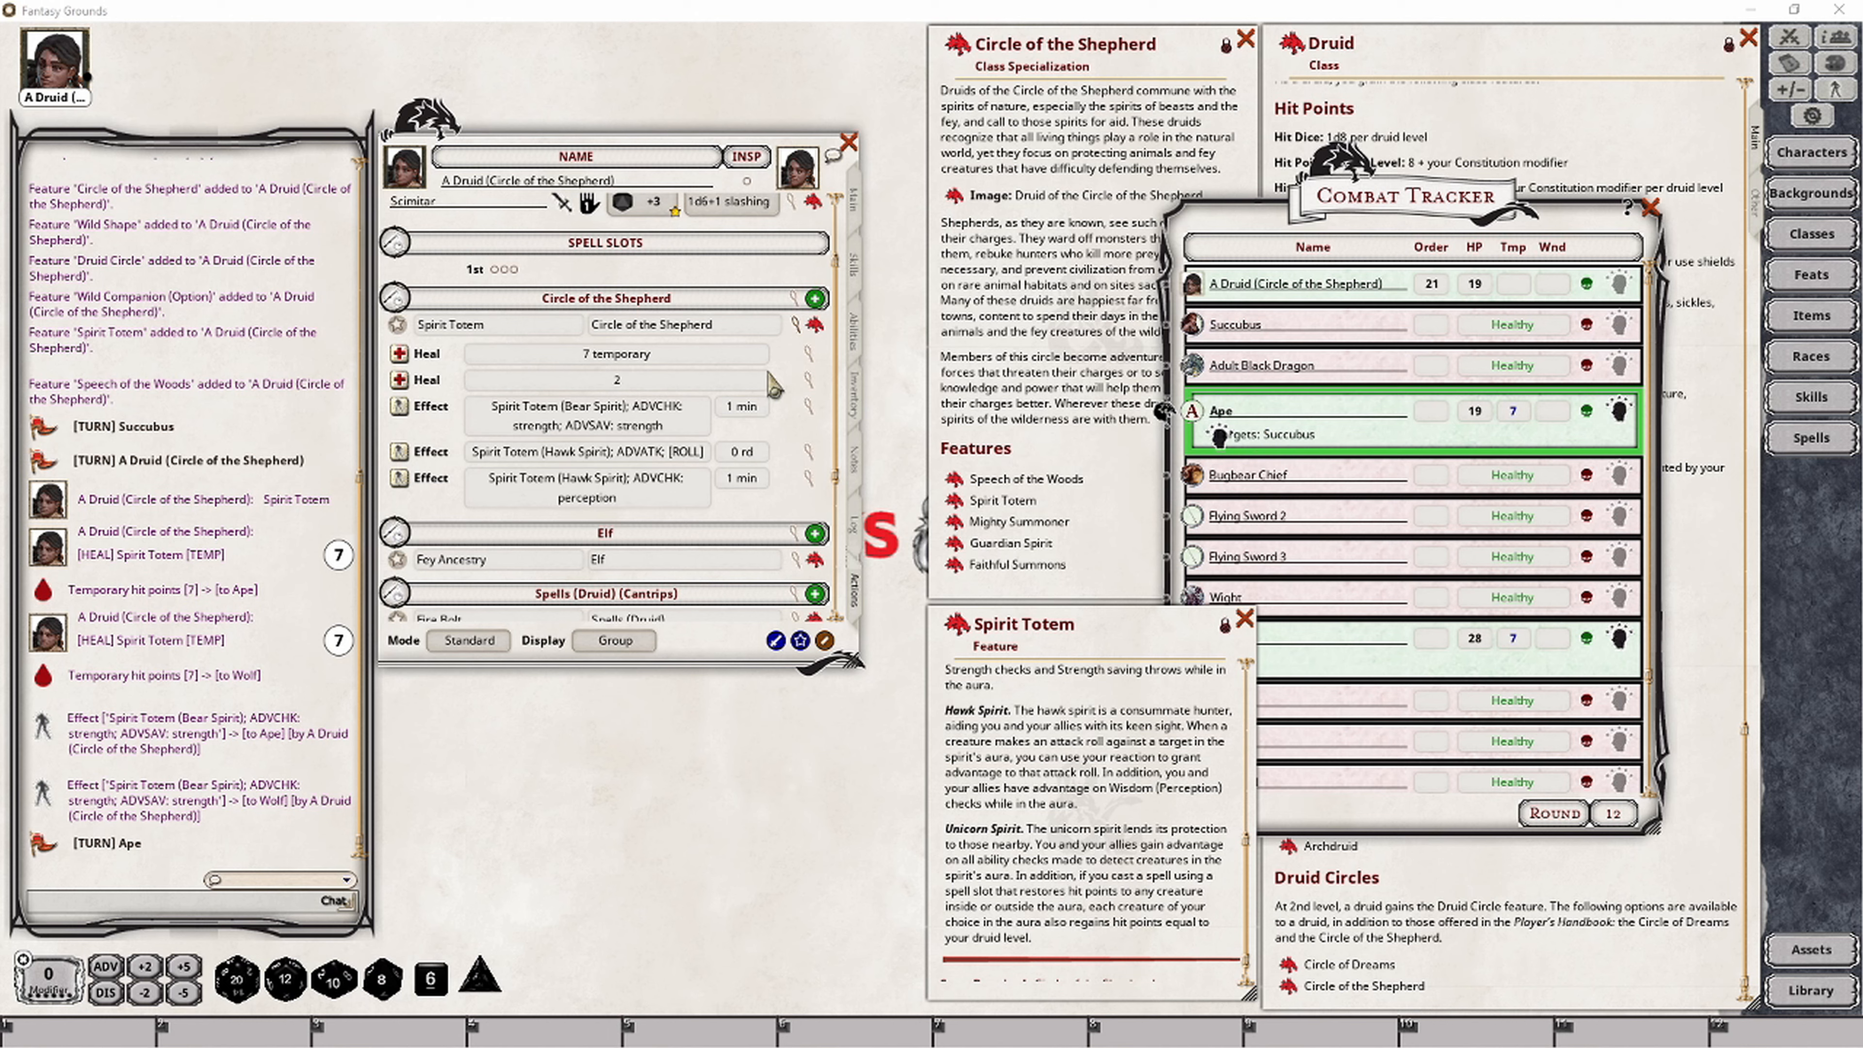
drag(400, 459, 1271, 433)
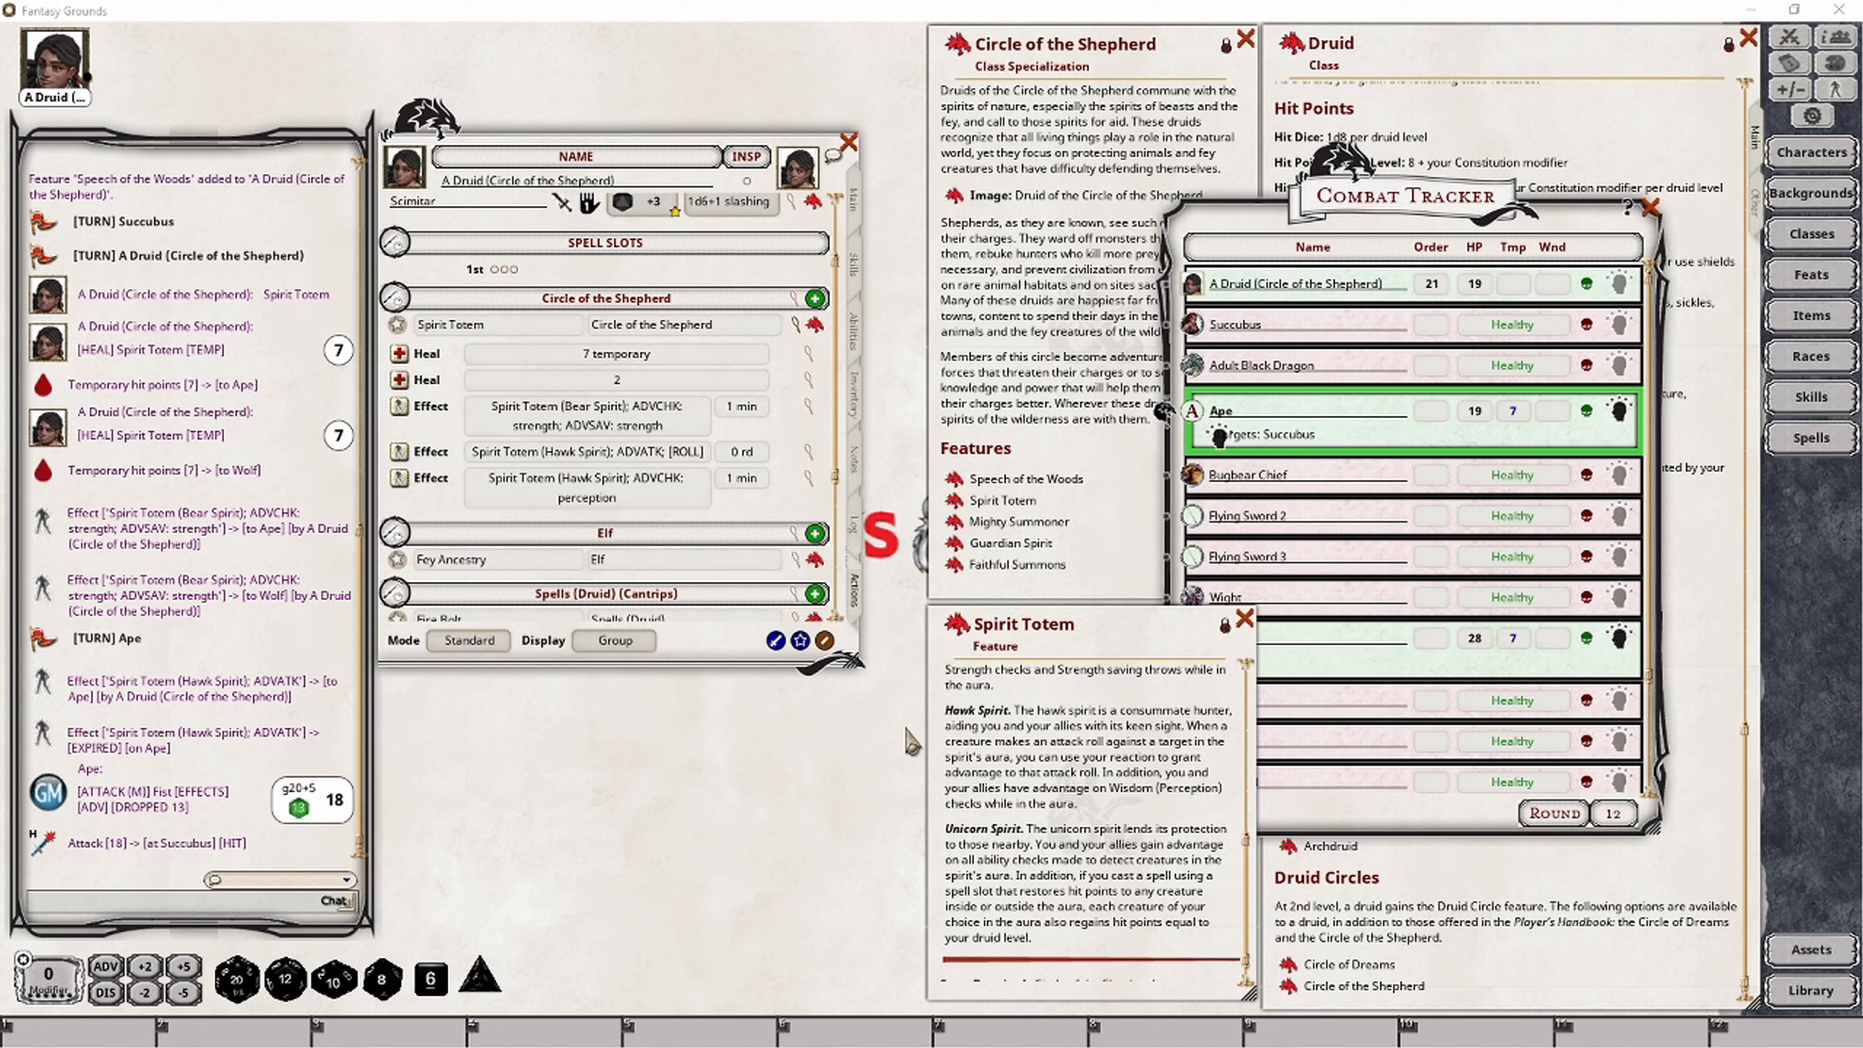
Step: Apply the Hawk Spirit perception effect to the Ape and the Wolf with the druid as the active combatant
click(1352, 651)
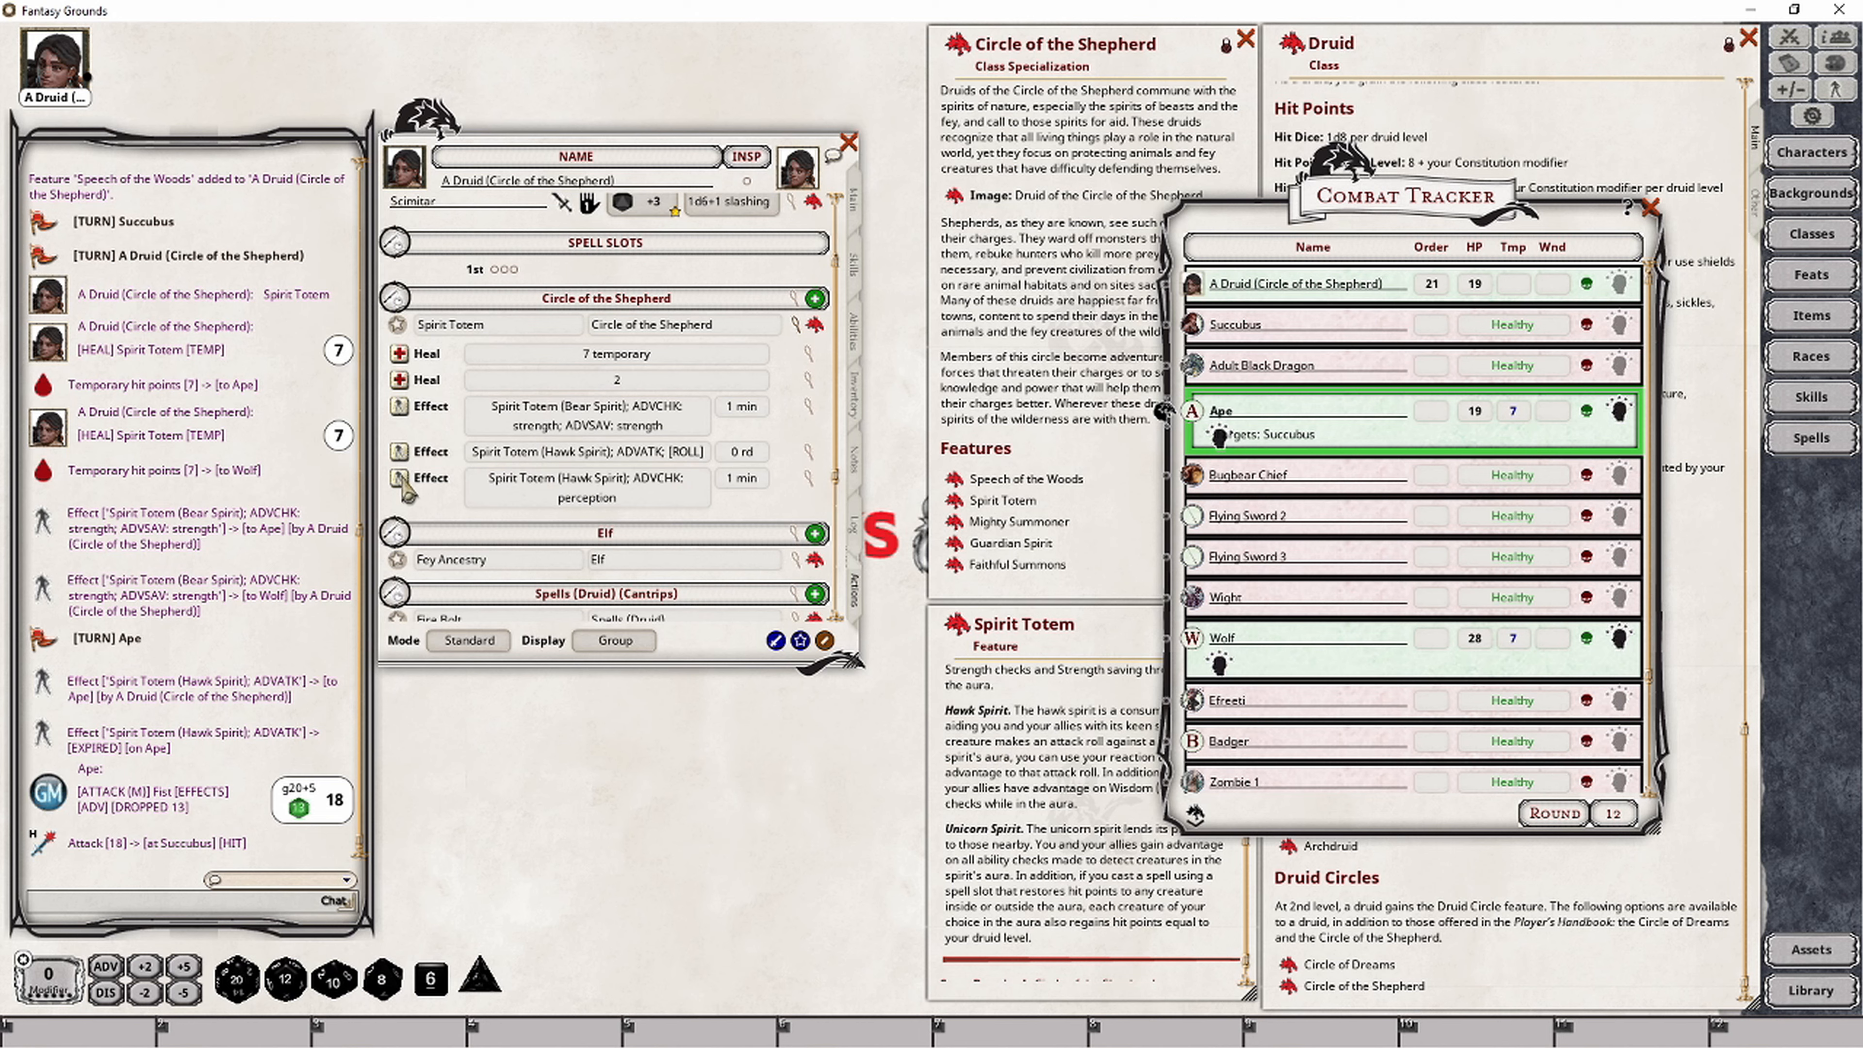
drag(1067, 427, 1240, 431)
drag(399, 478, 1256, 693)
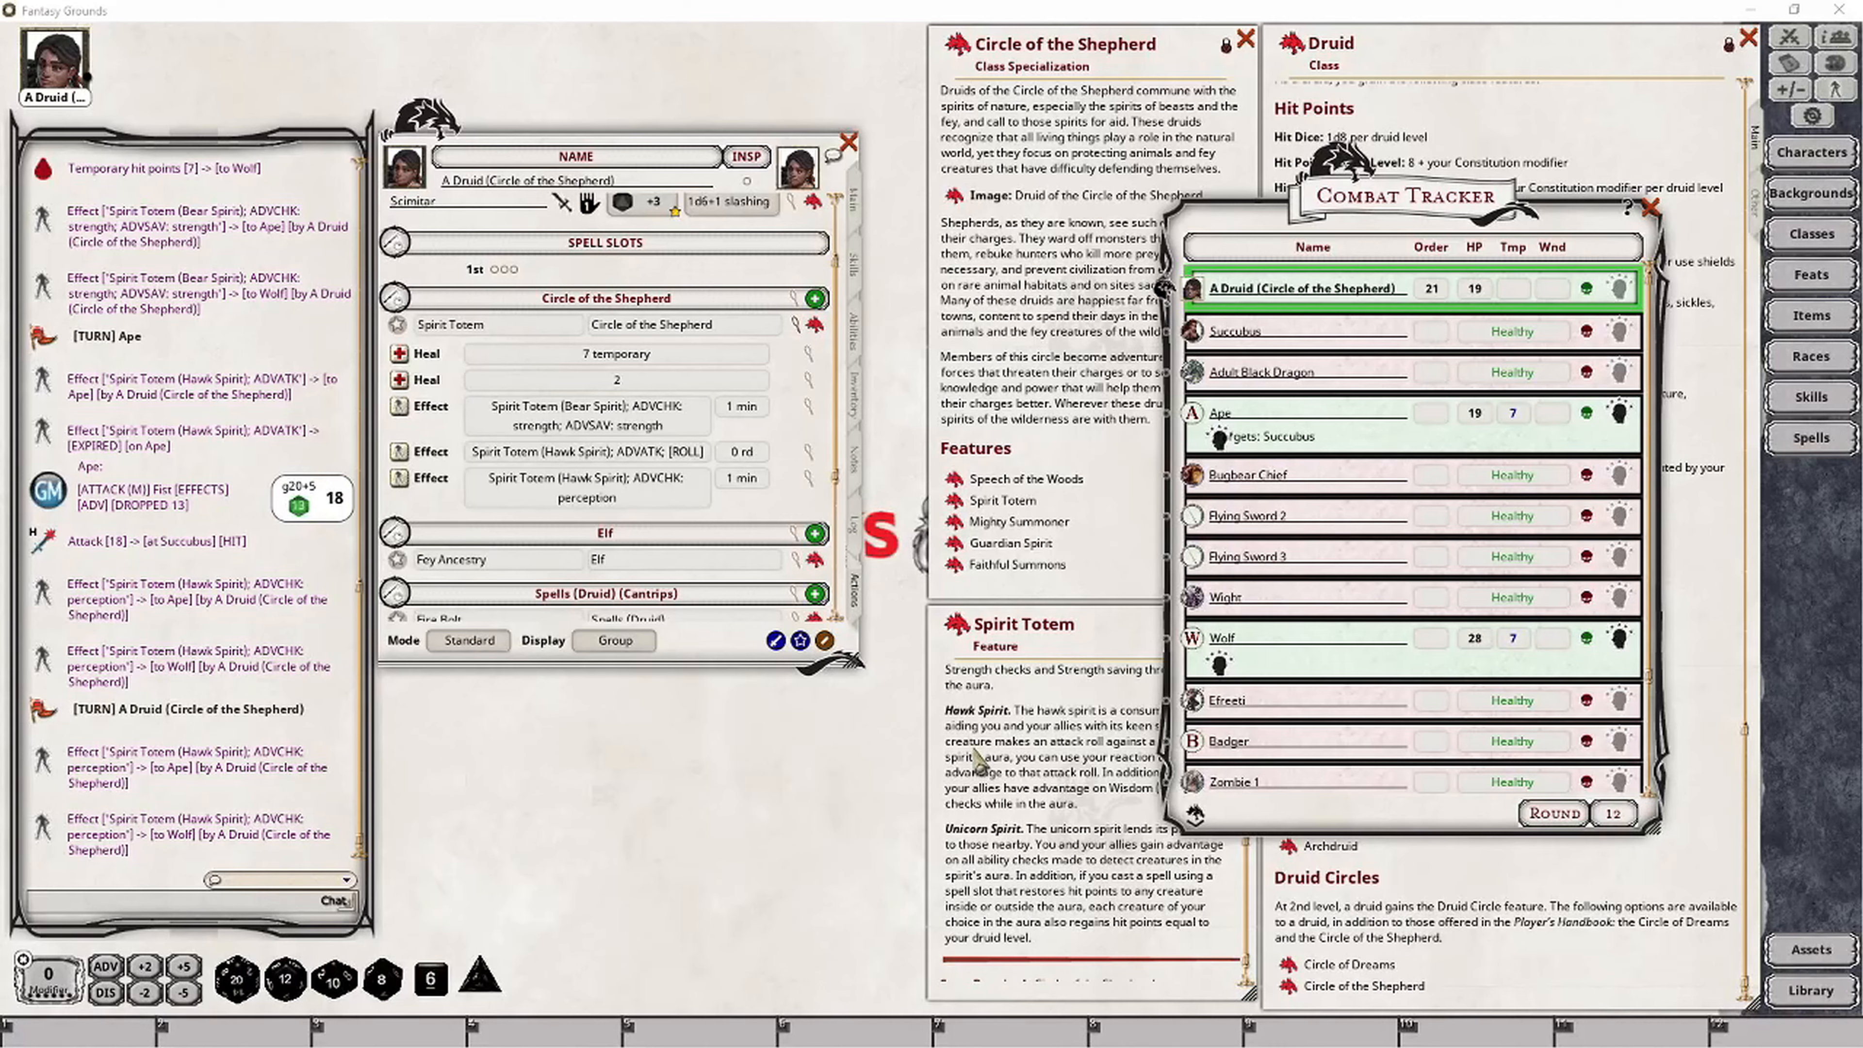
click(975, 749)
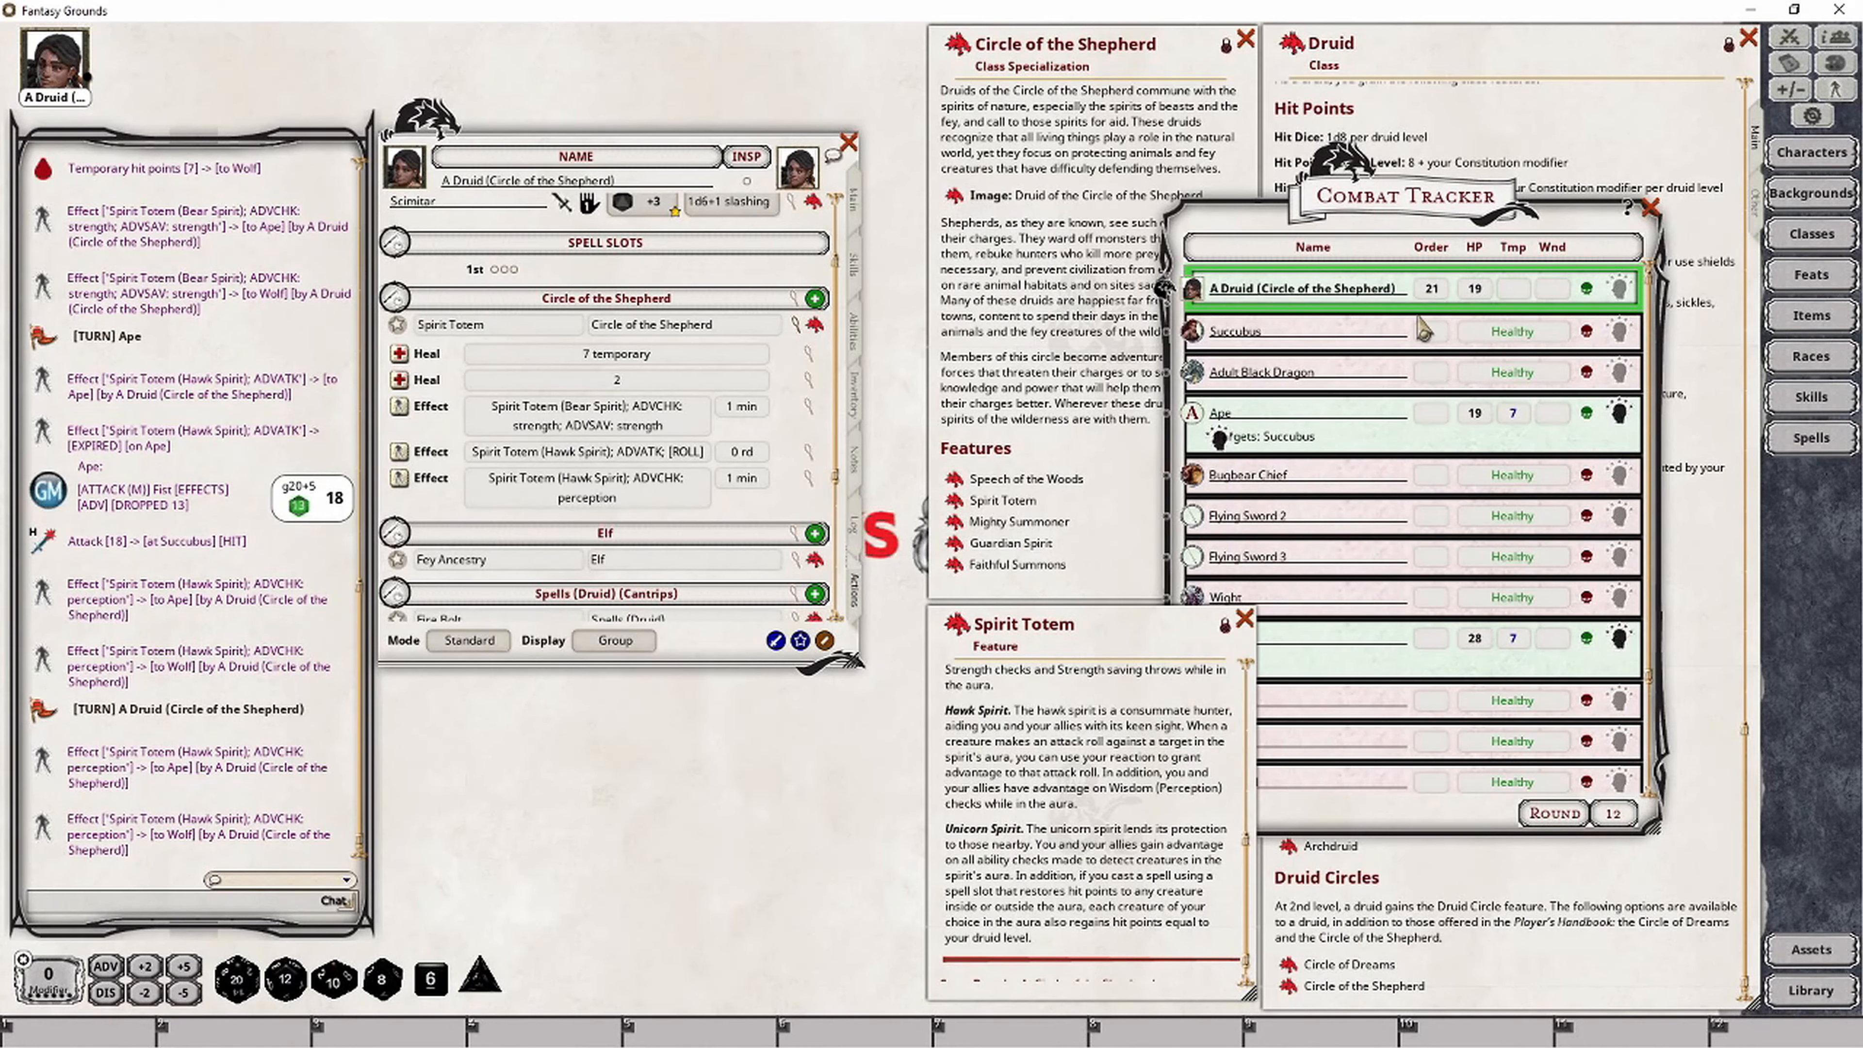
click(1382, 216)
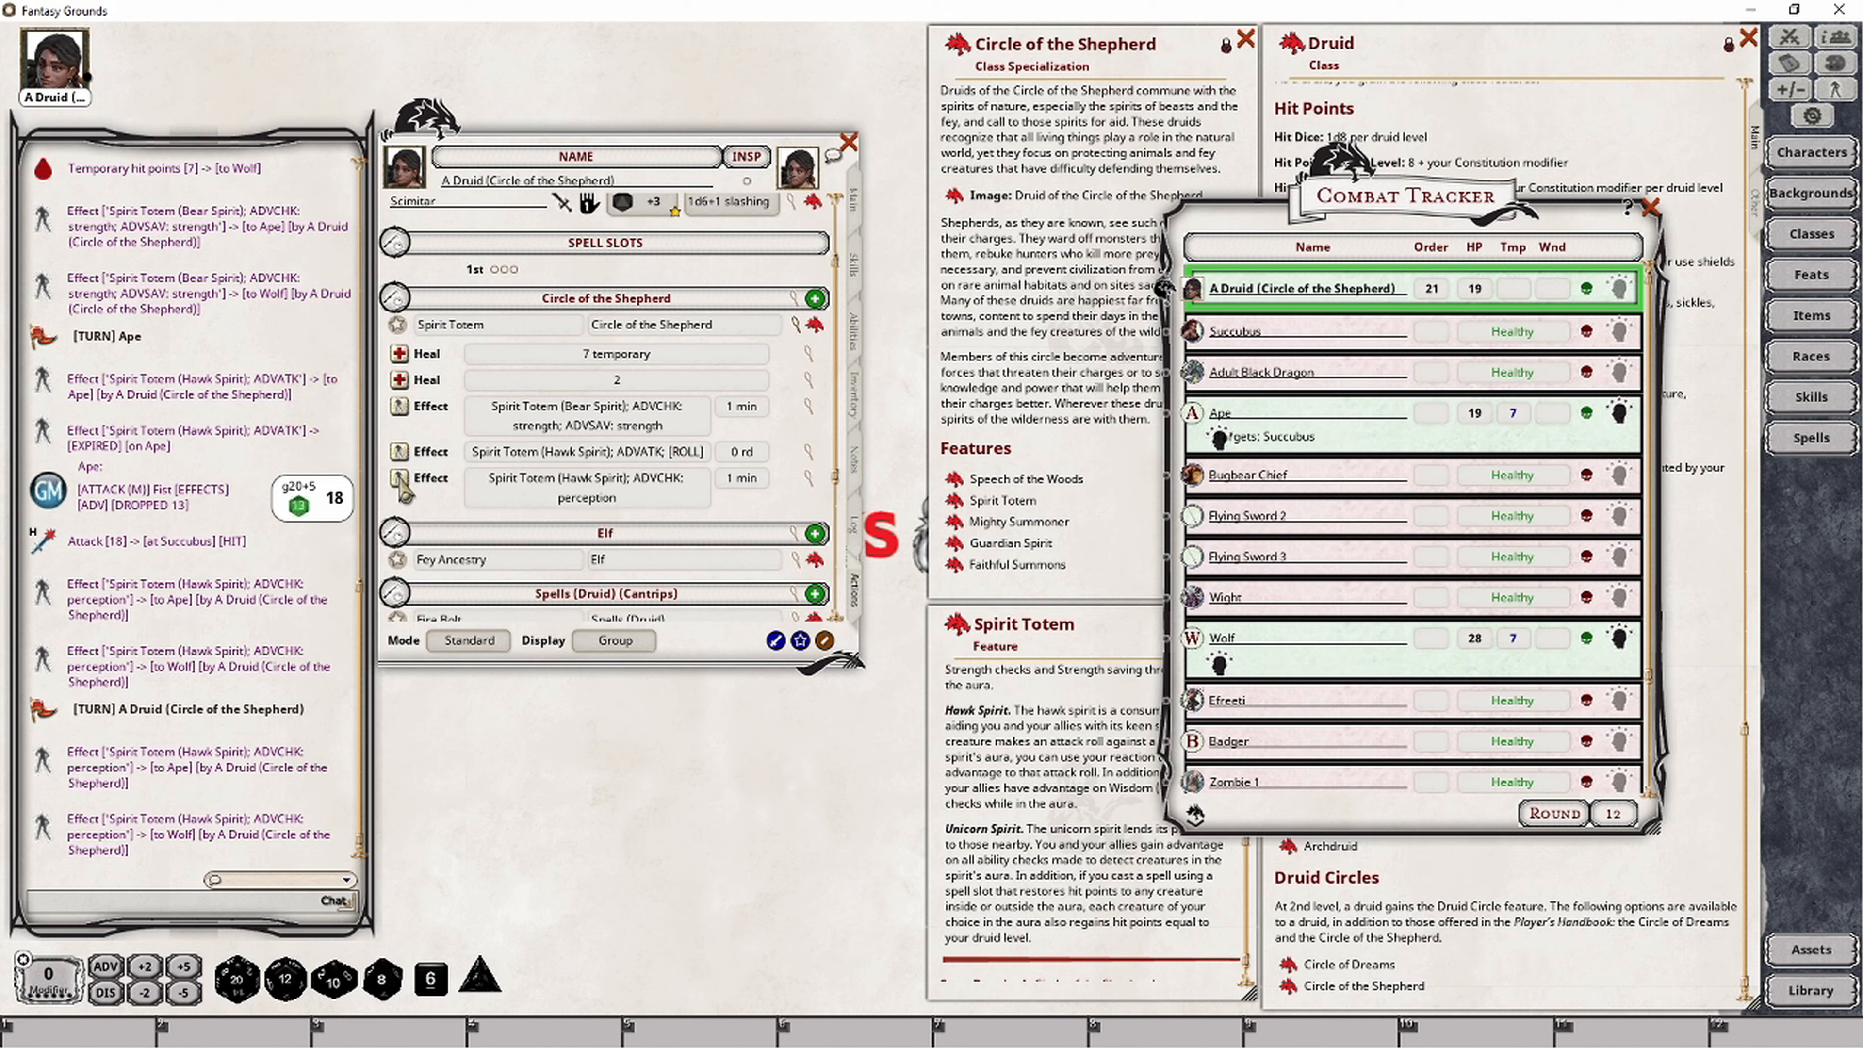
drag(404, 496, 1359, 444)
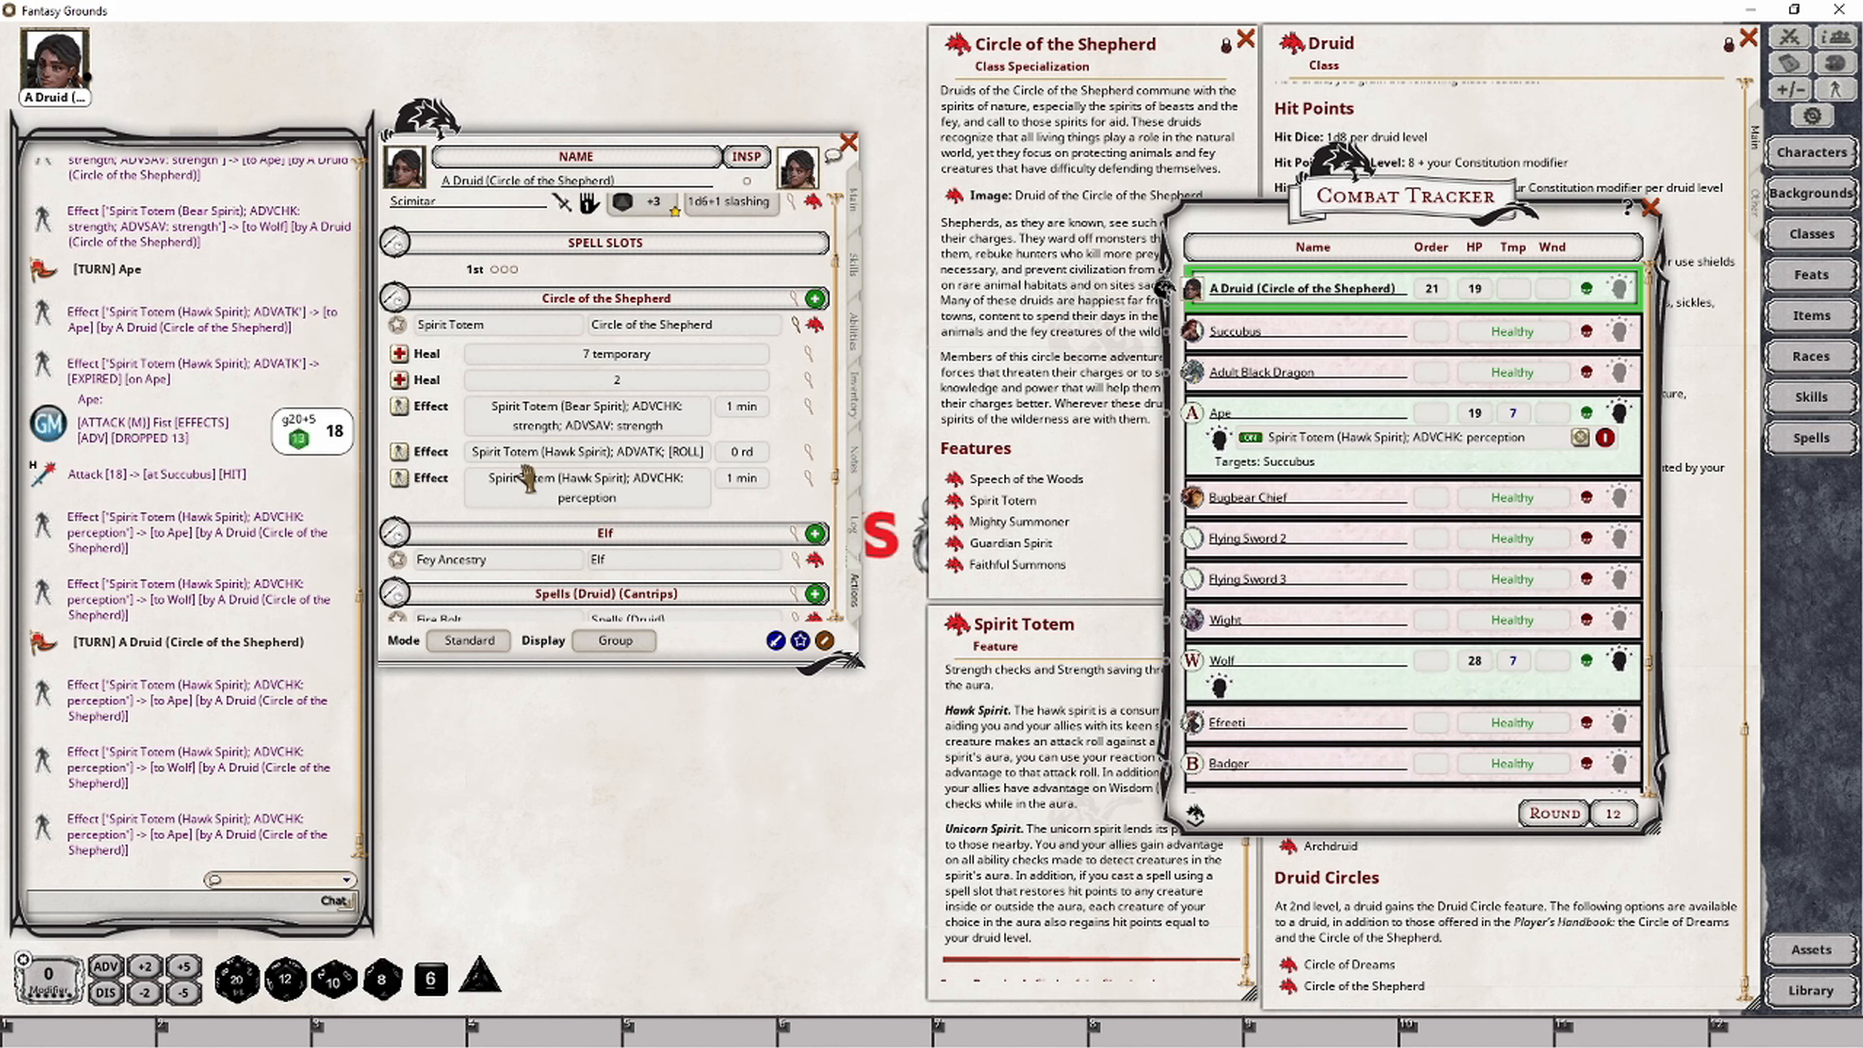
drag(400, 481, 1317, 698)
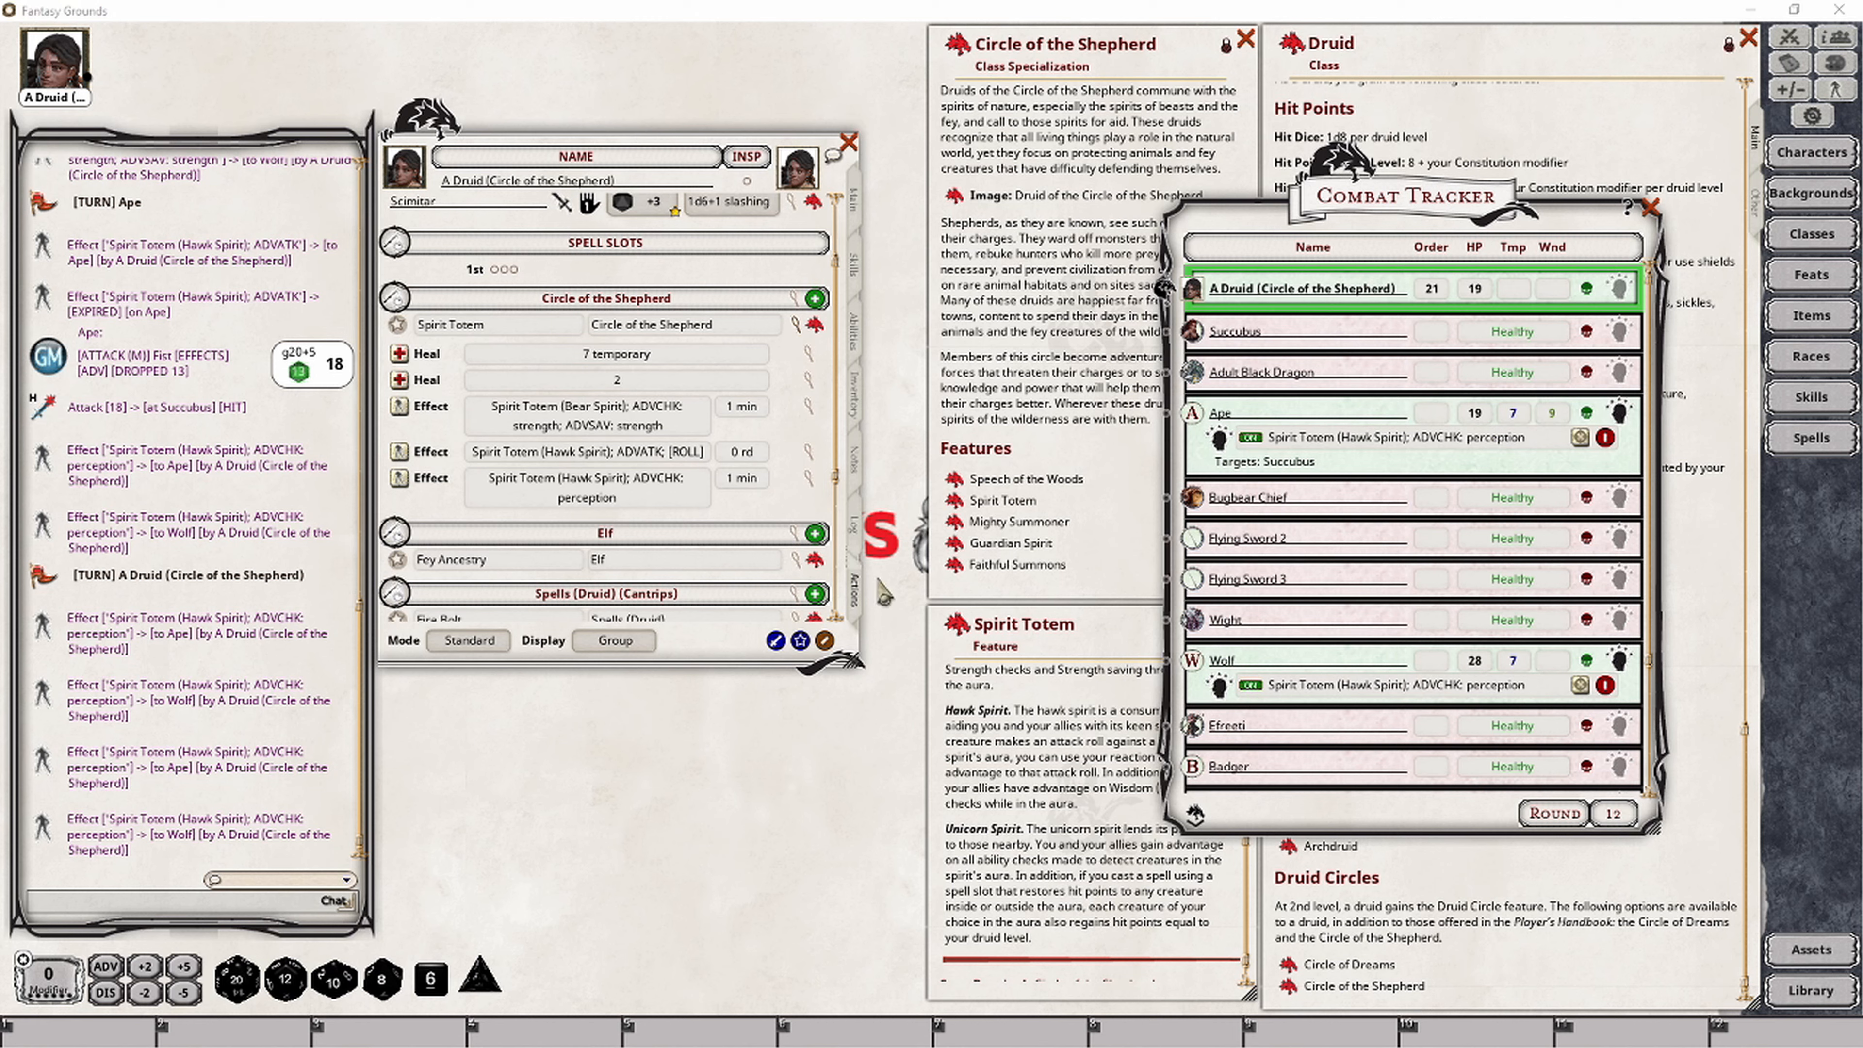
Step: Heal the wounded Ape with Cure Wounds, and apply Spirit Totem's regular hit point heal to the Ape and the Wolf
scroll(622, 547, down, 4)
click(795, 498)
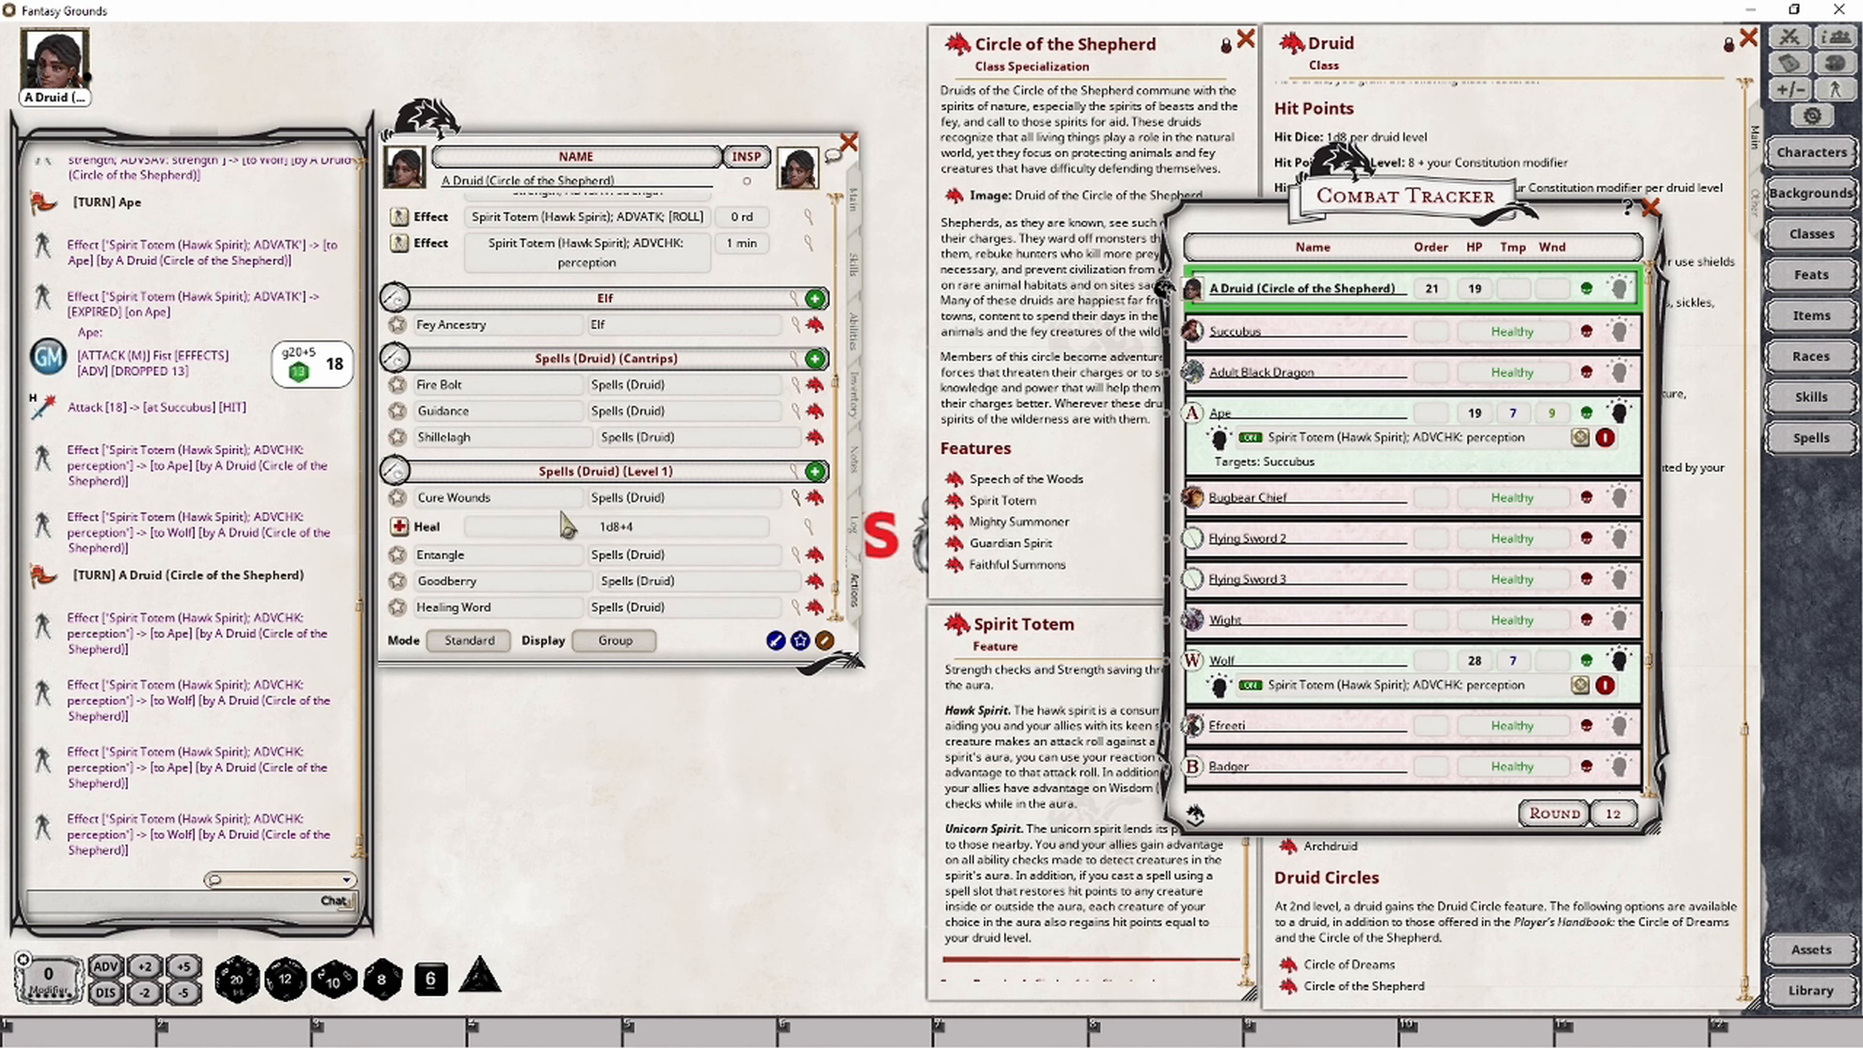
mouse_move(399, 526)
mouse_down()
mouse_move(1148, 553)
mouse_move(1297, 448)
mouse_move(1224, 429)
mouse_move(1364, 460)
mouse_up()
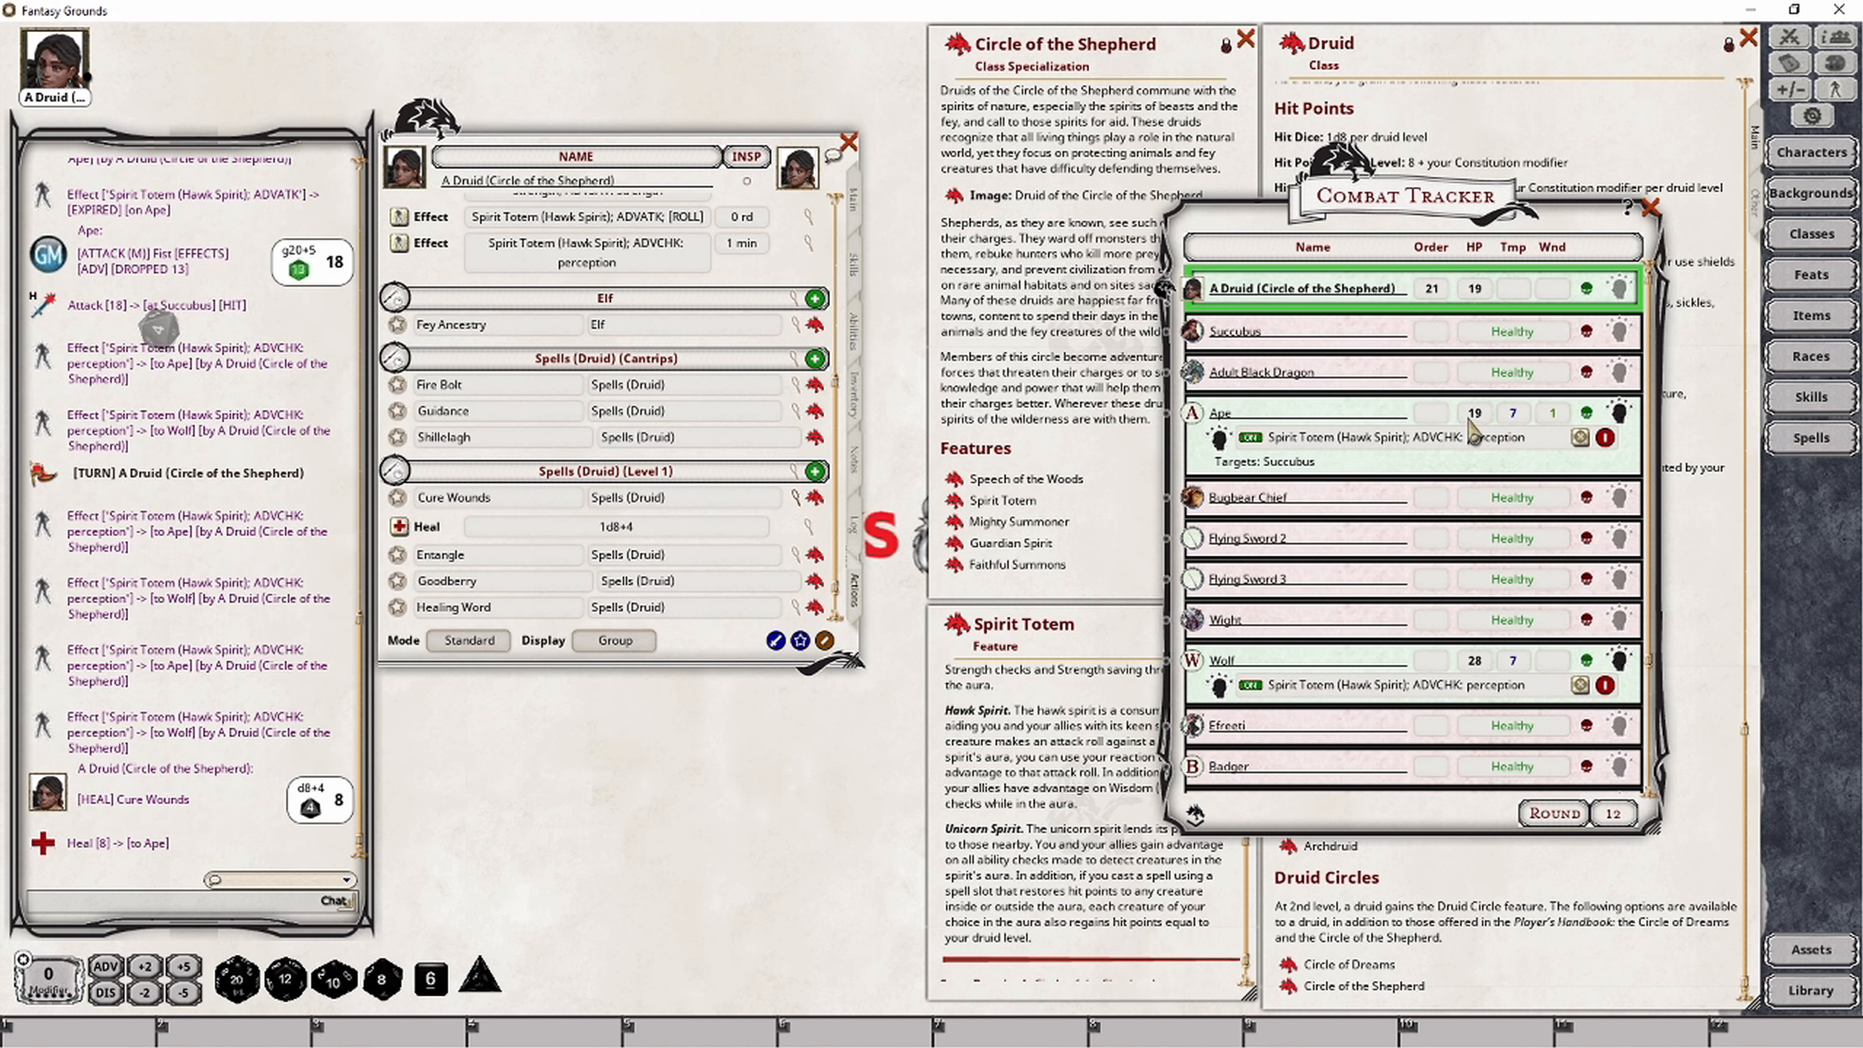
scroll(671, 523, up, 3)
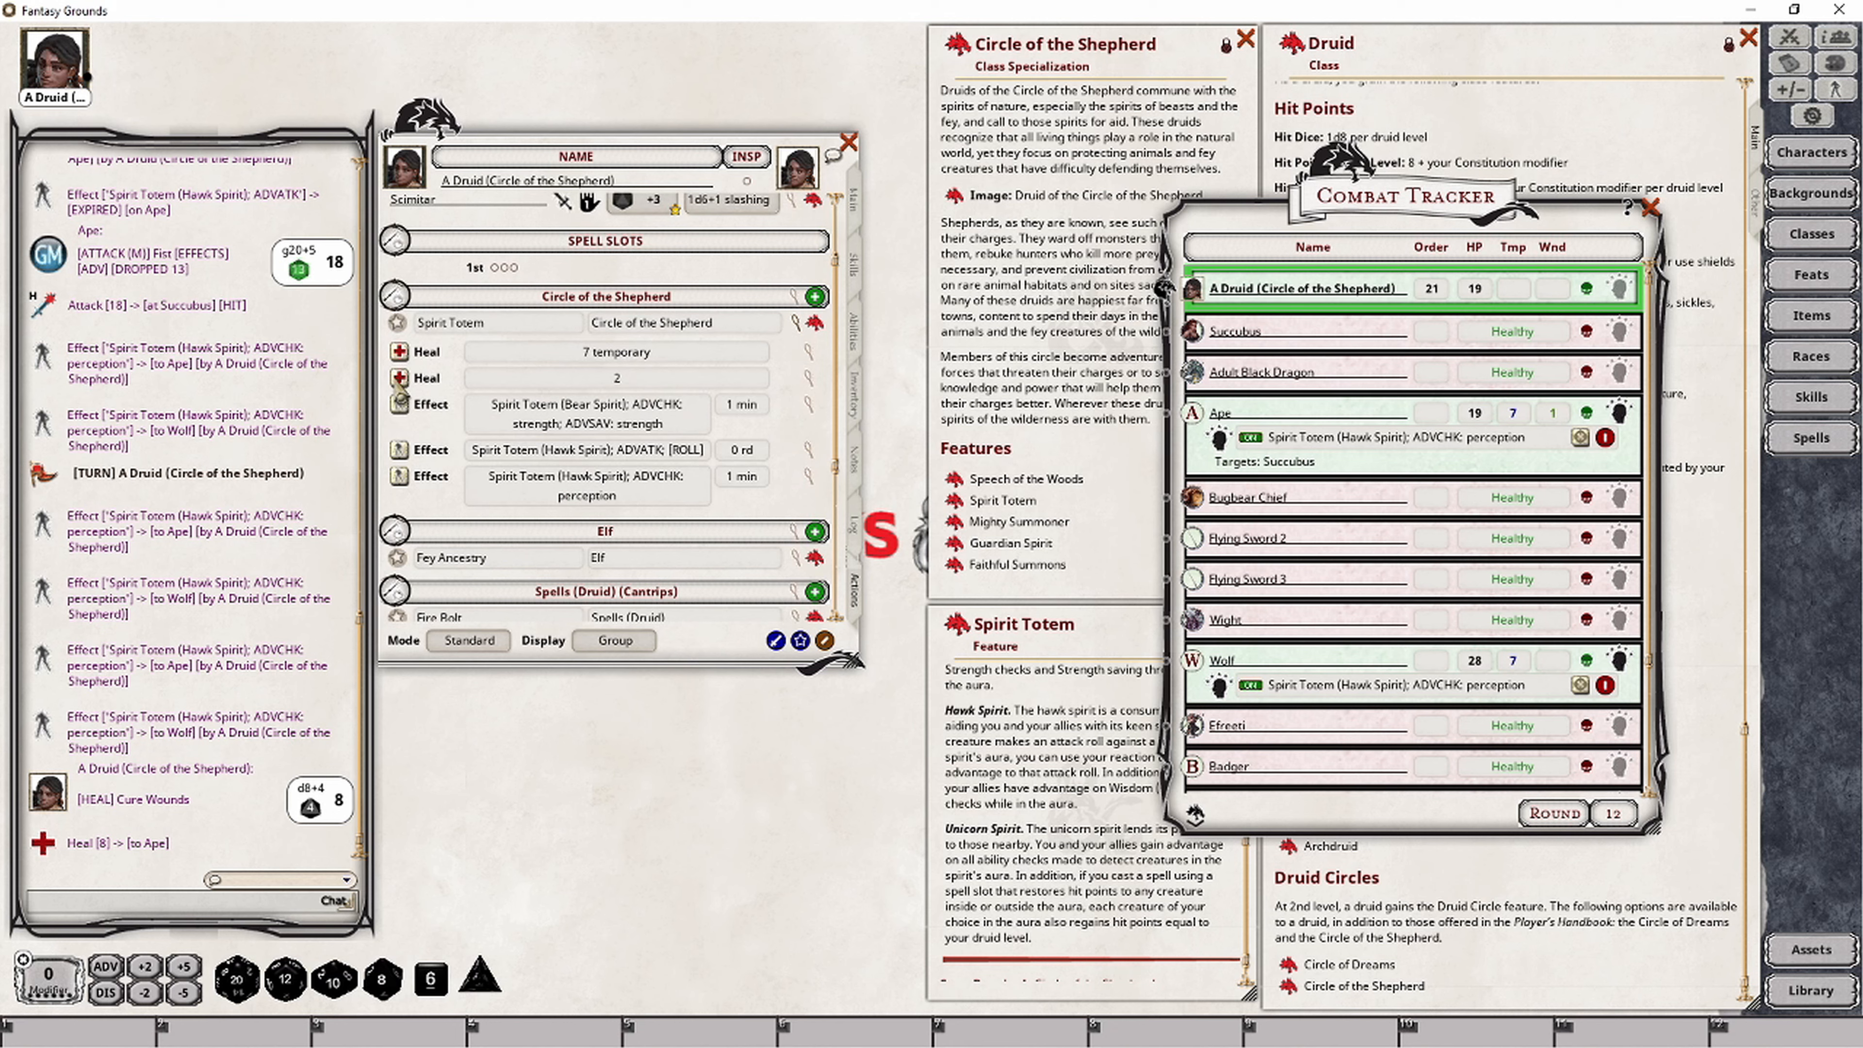
mouse_move(398, 379)
mouse_down()
mouse_move(1107, 499)
mouse_move(1398, 415)
mouse_up()
drag(398, 377, 1427, 680)
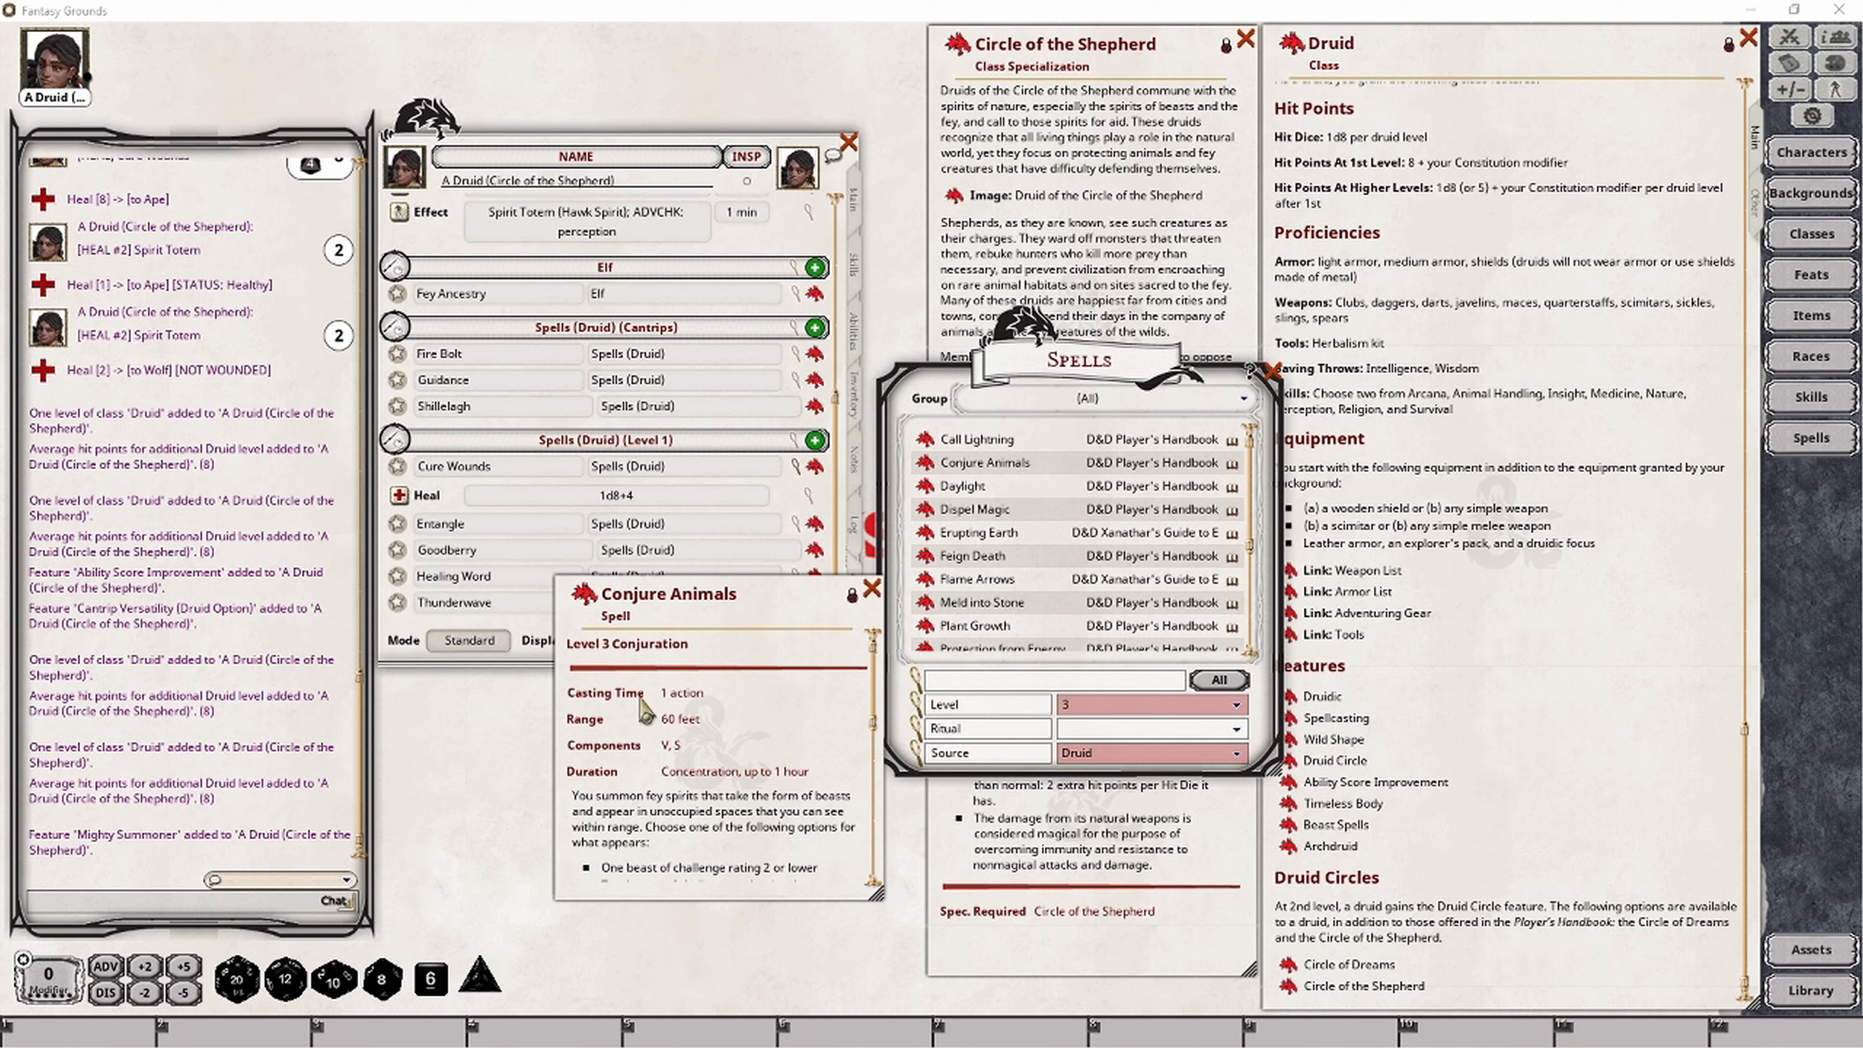
Step: Read the Conjure Animals spell and the Mighty Summoner feature, and compare their benefits with the Allosaurus's hit points, bite and claw attacks
scroll(772, 837, down, 5)
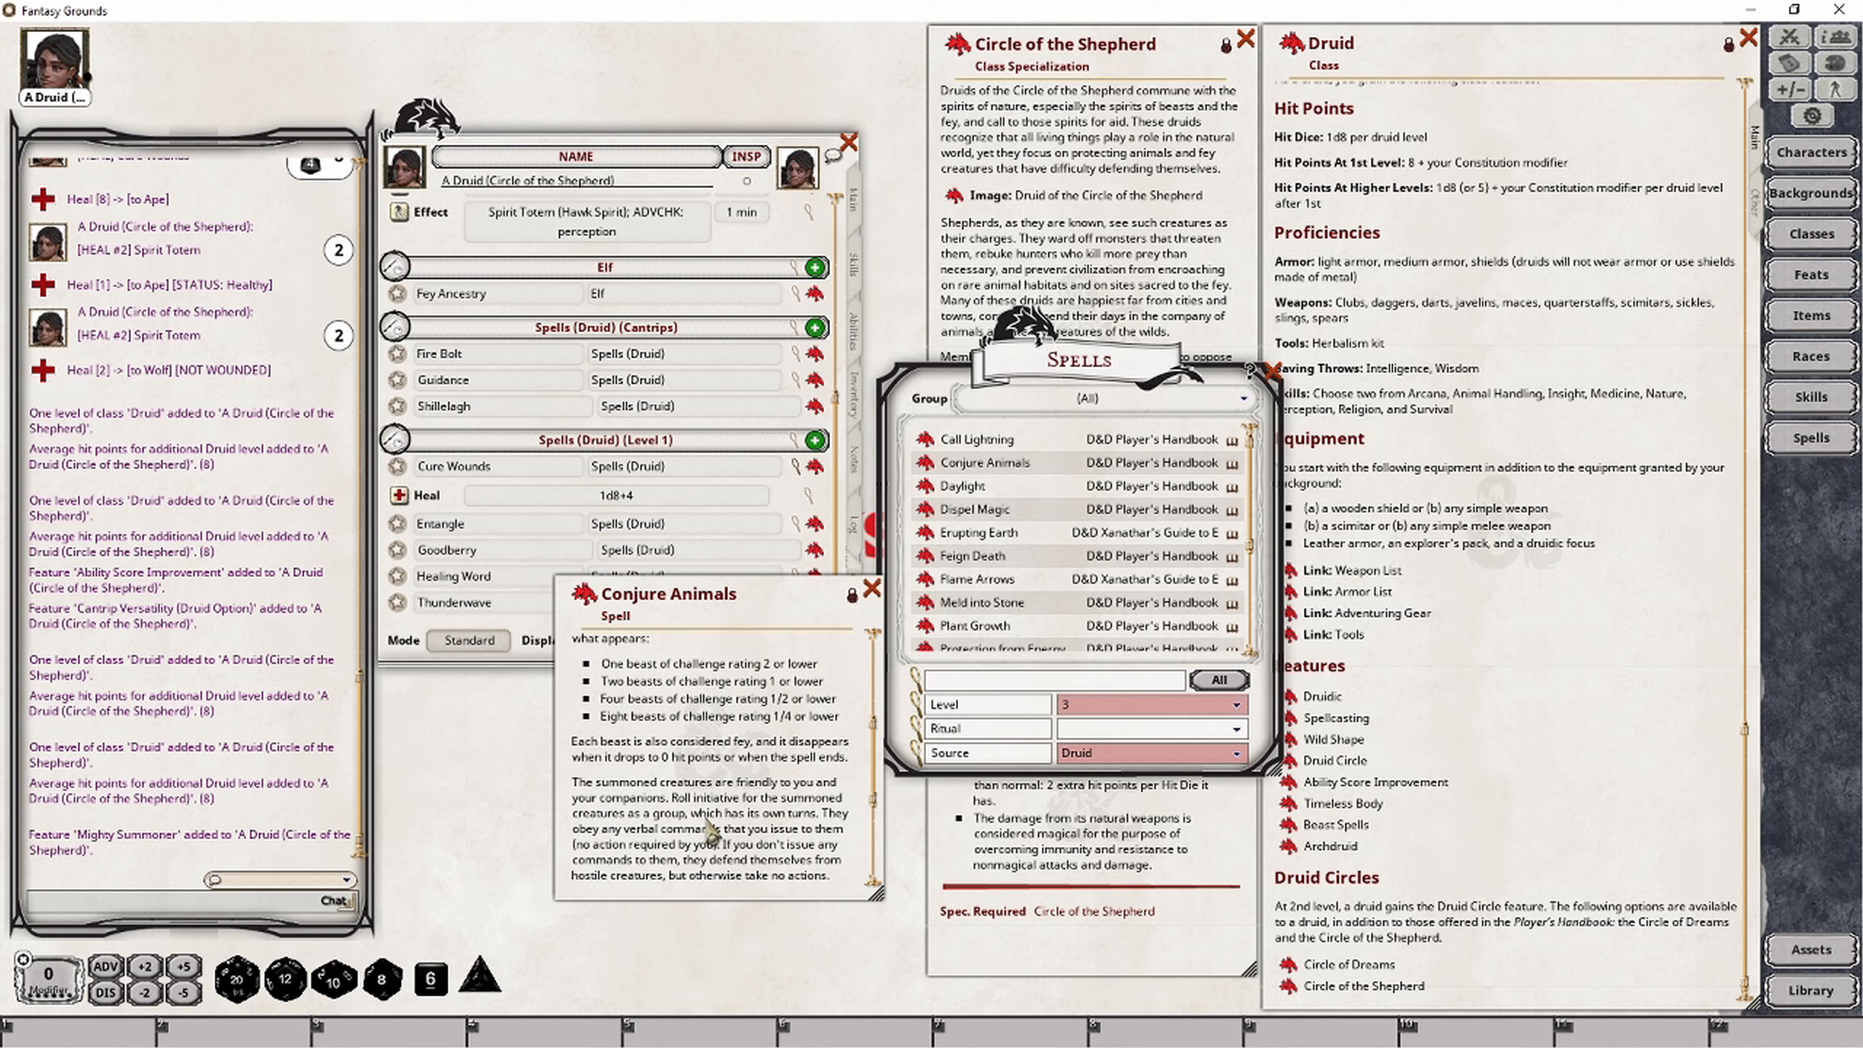
click(1114, 921)
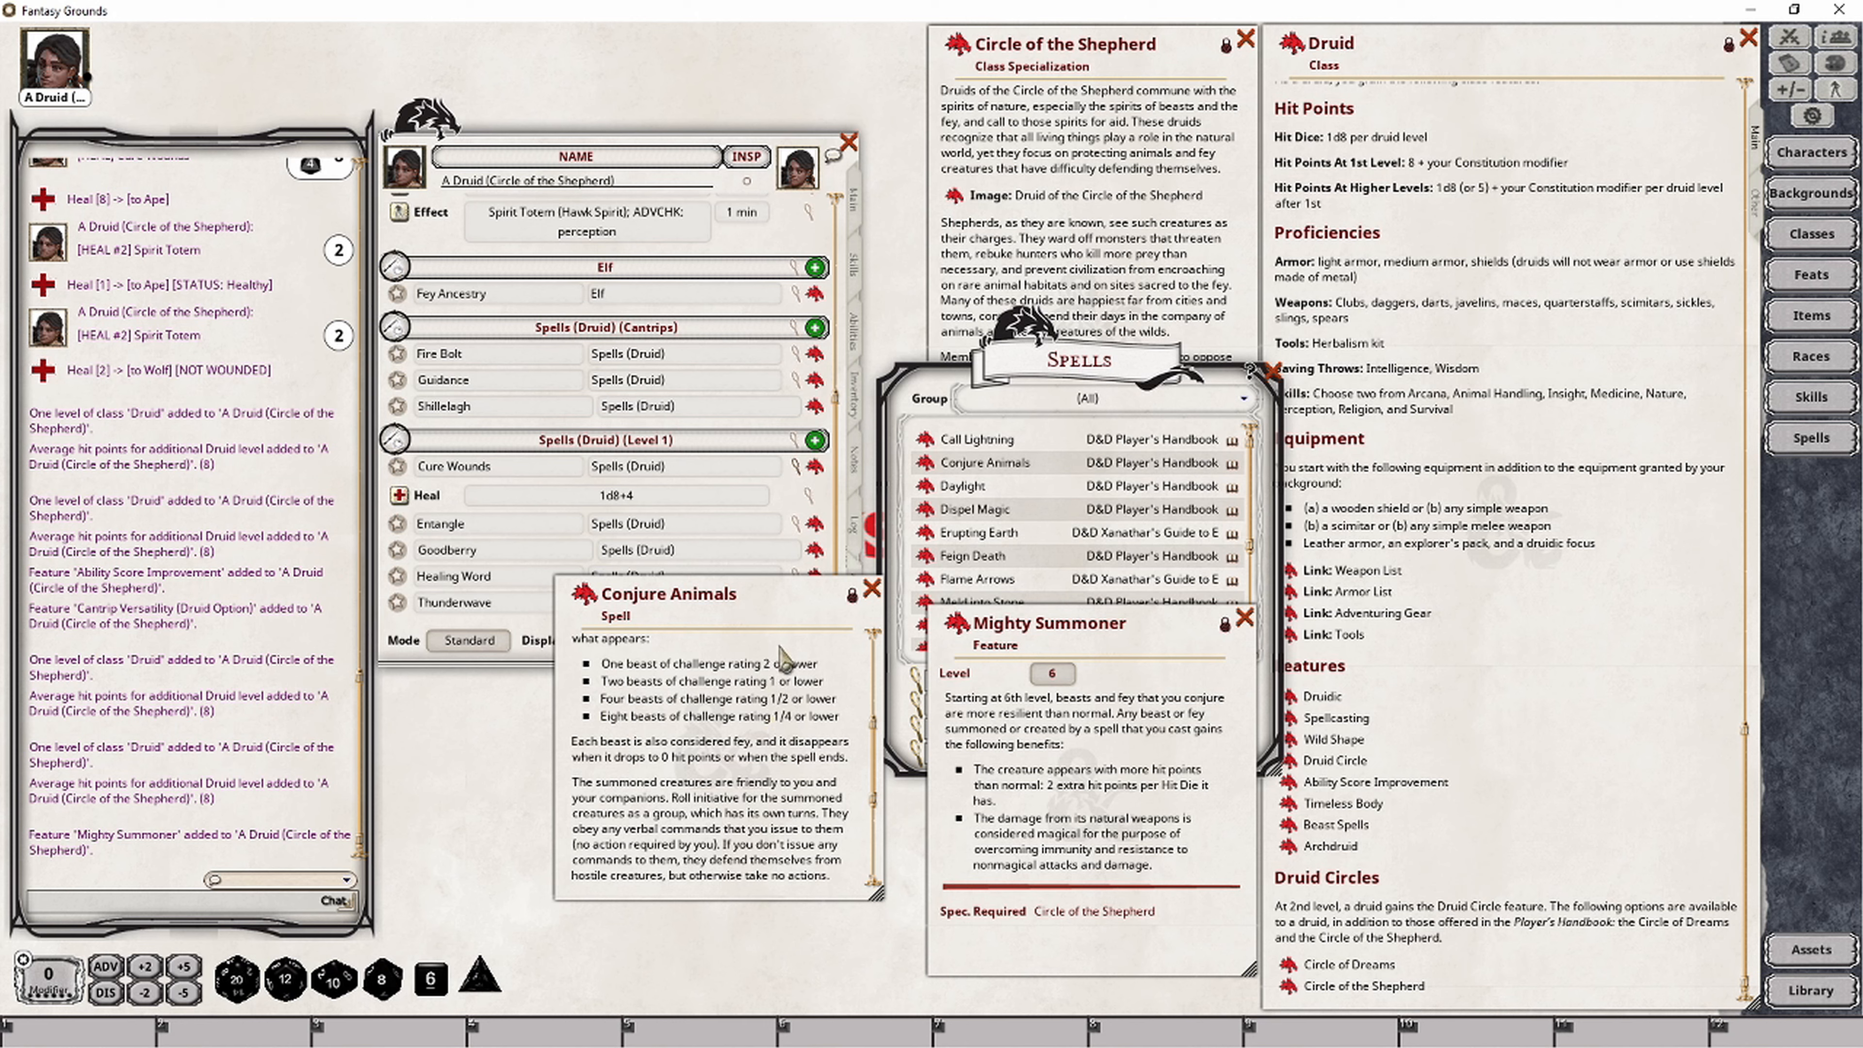
click(253, 1046)
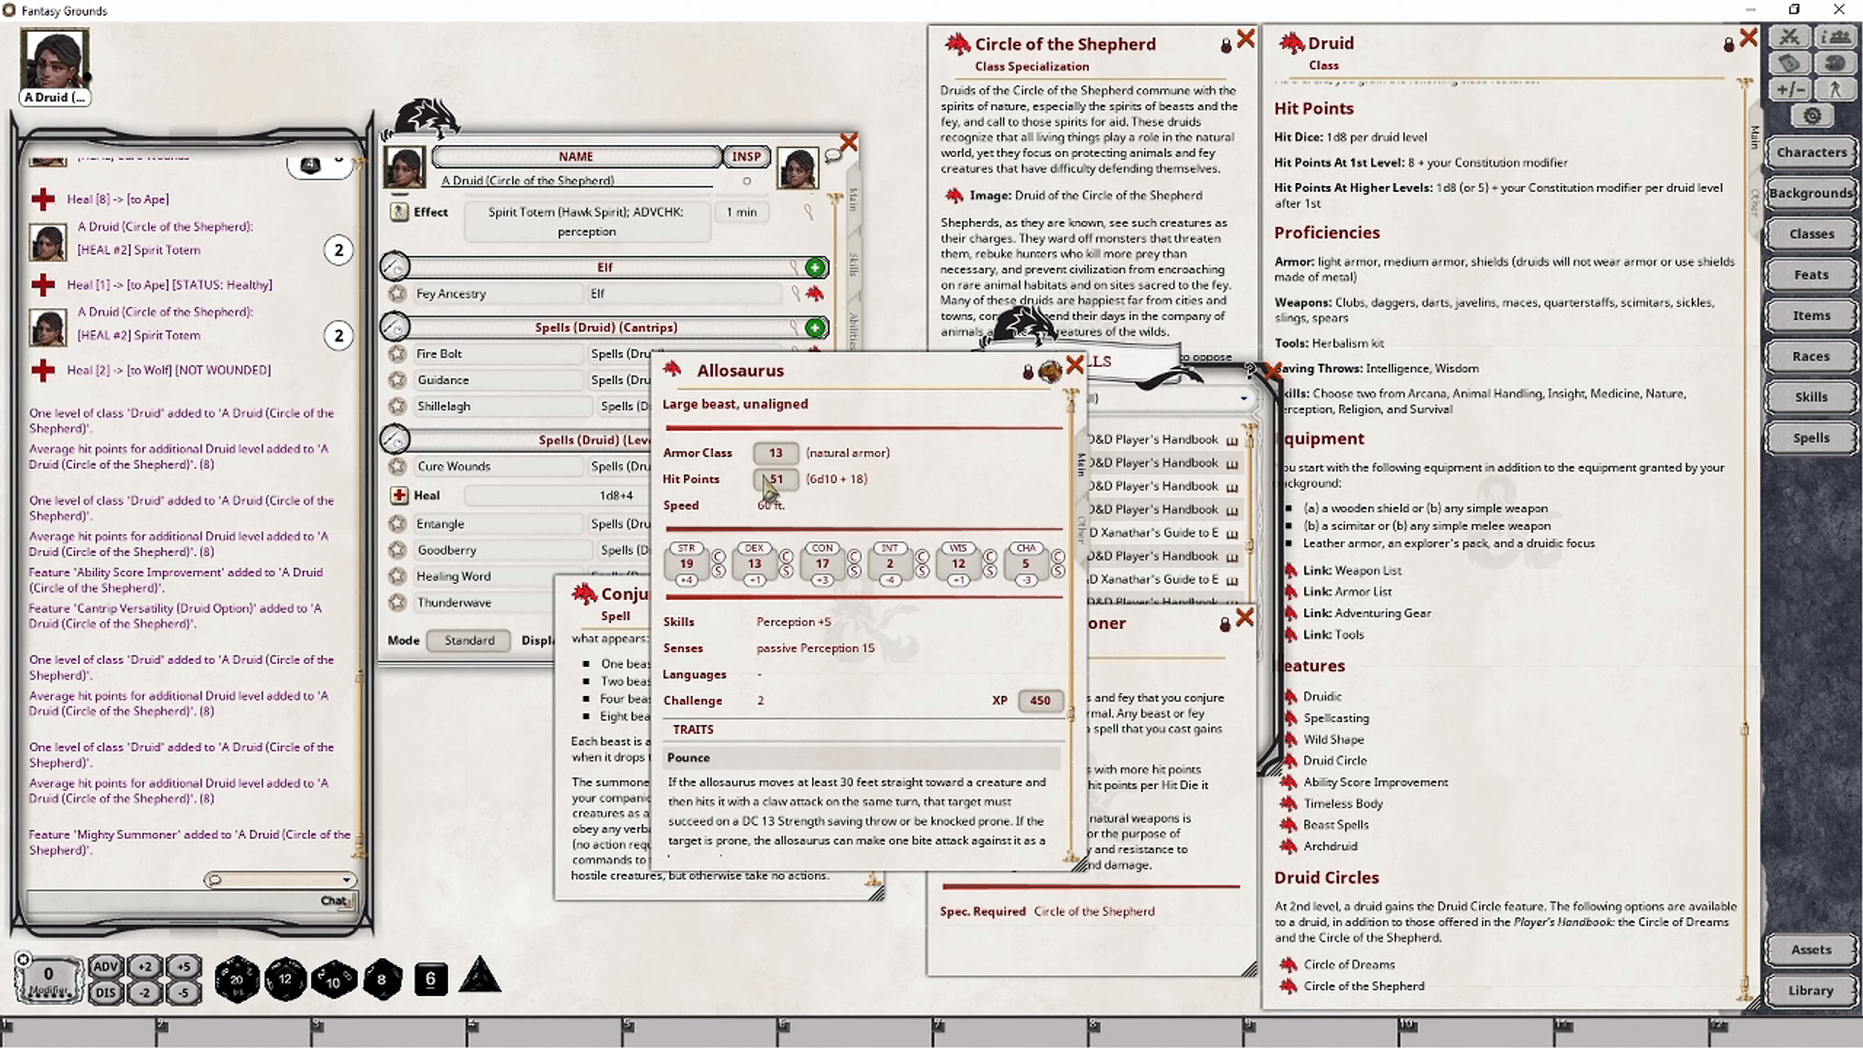
drag(810, 365, 801, 211)
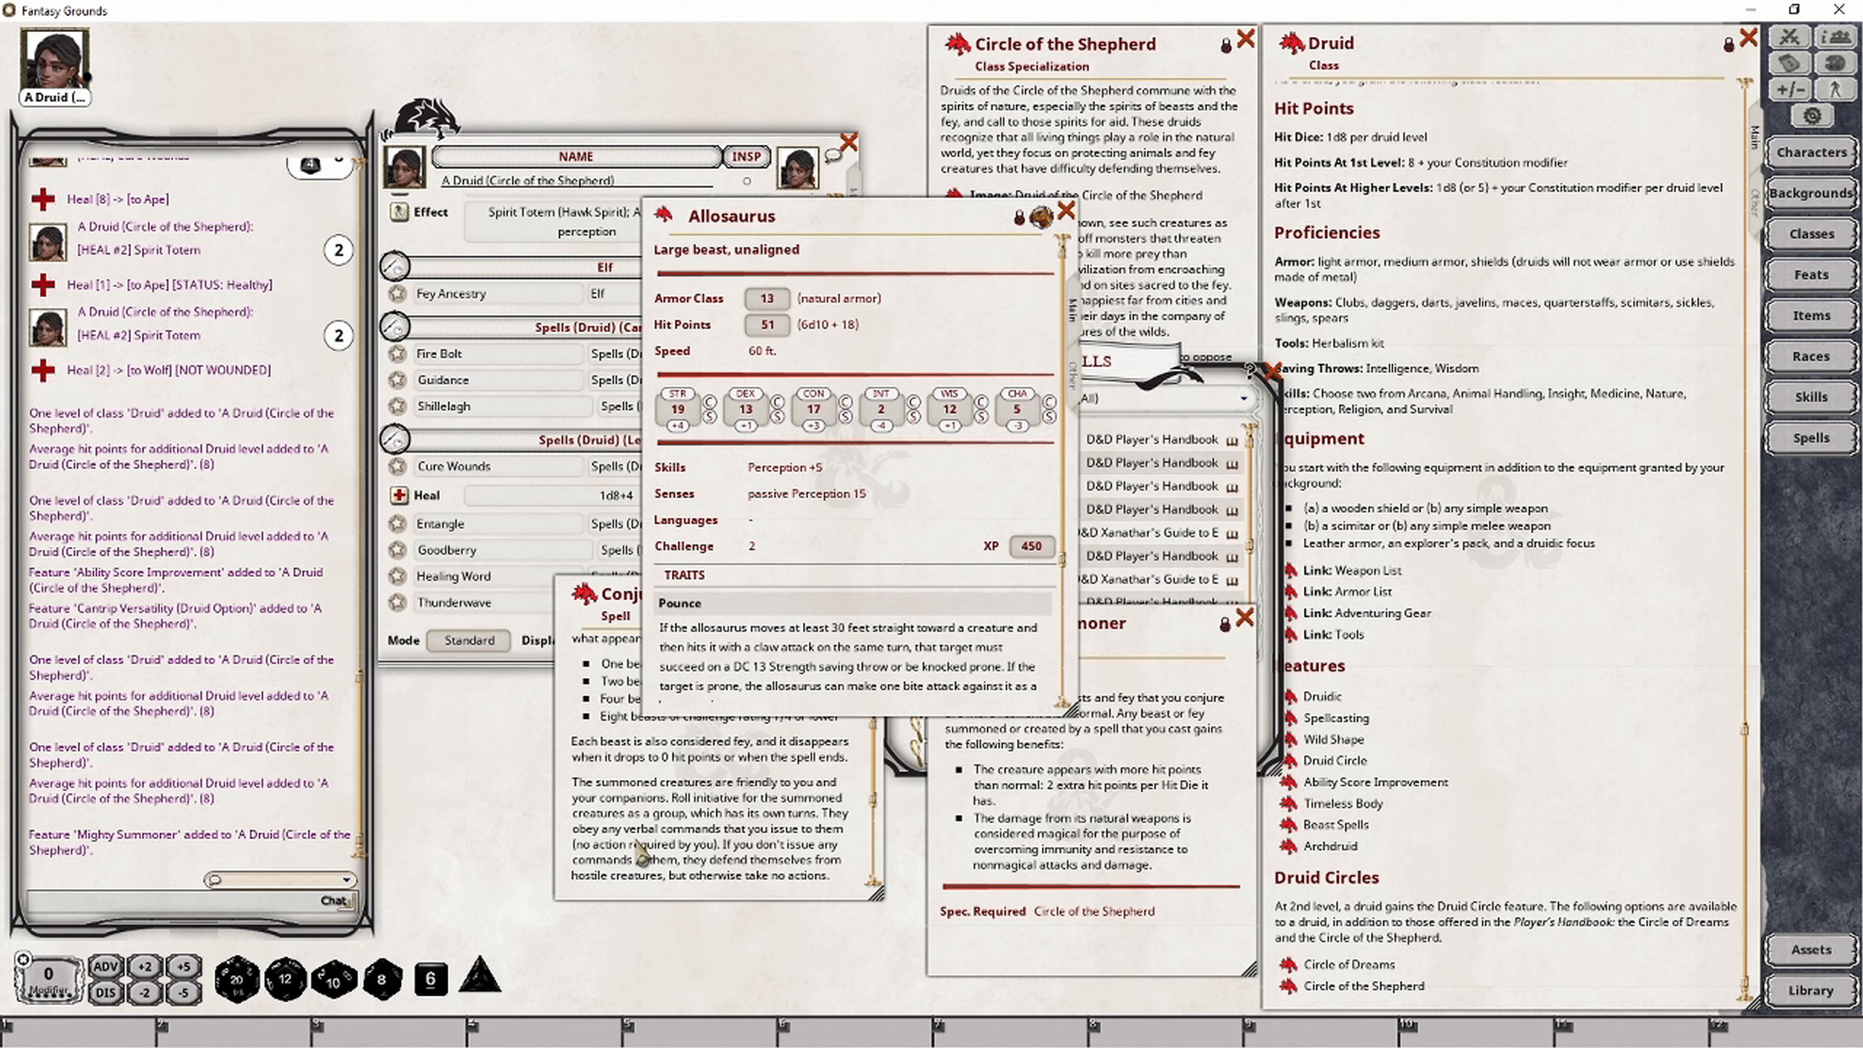
click(677, 834)
click(1061, 800)
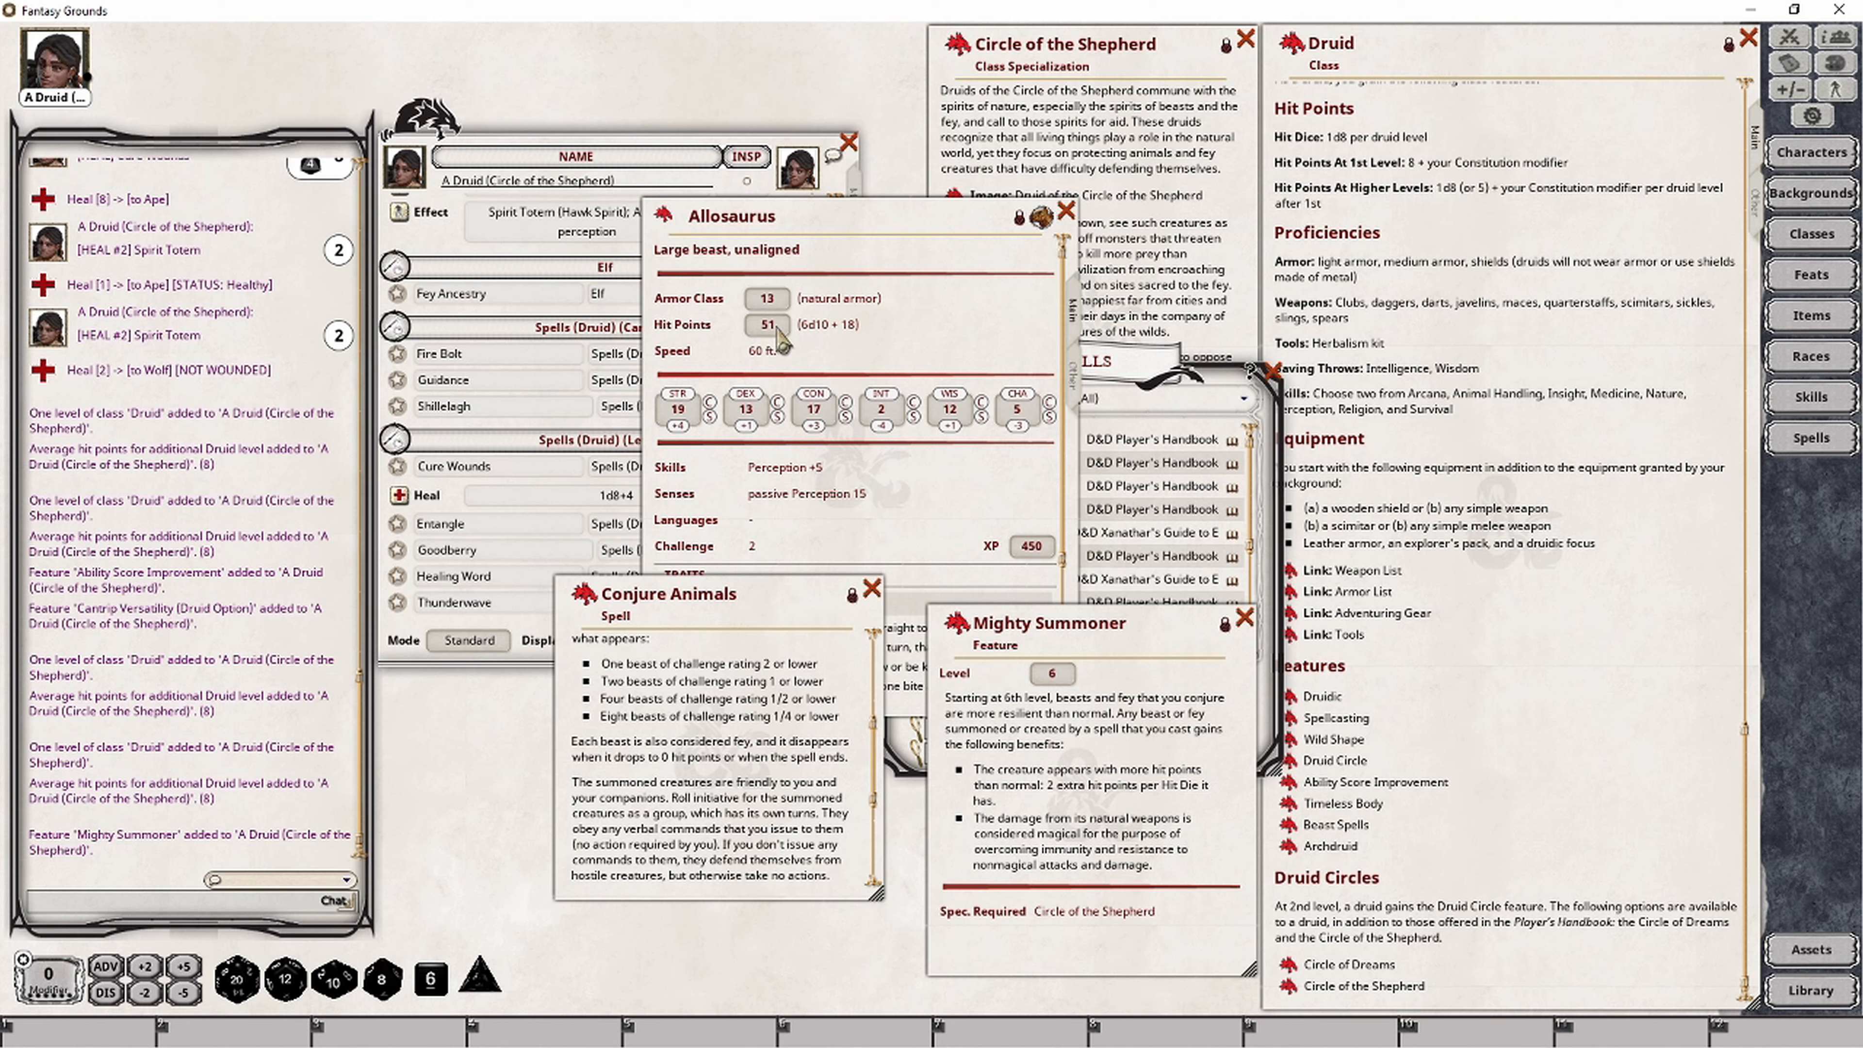
click(919, 288)
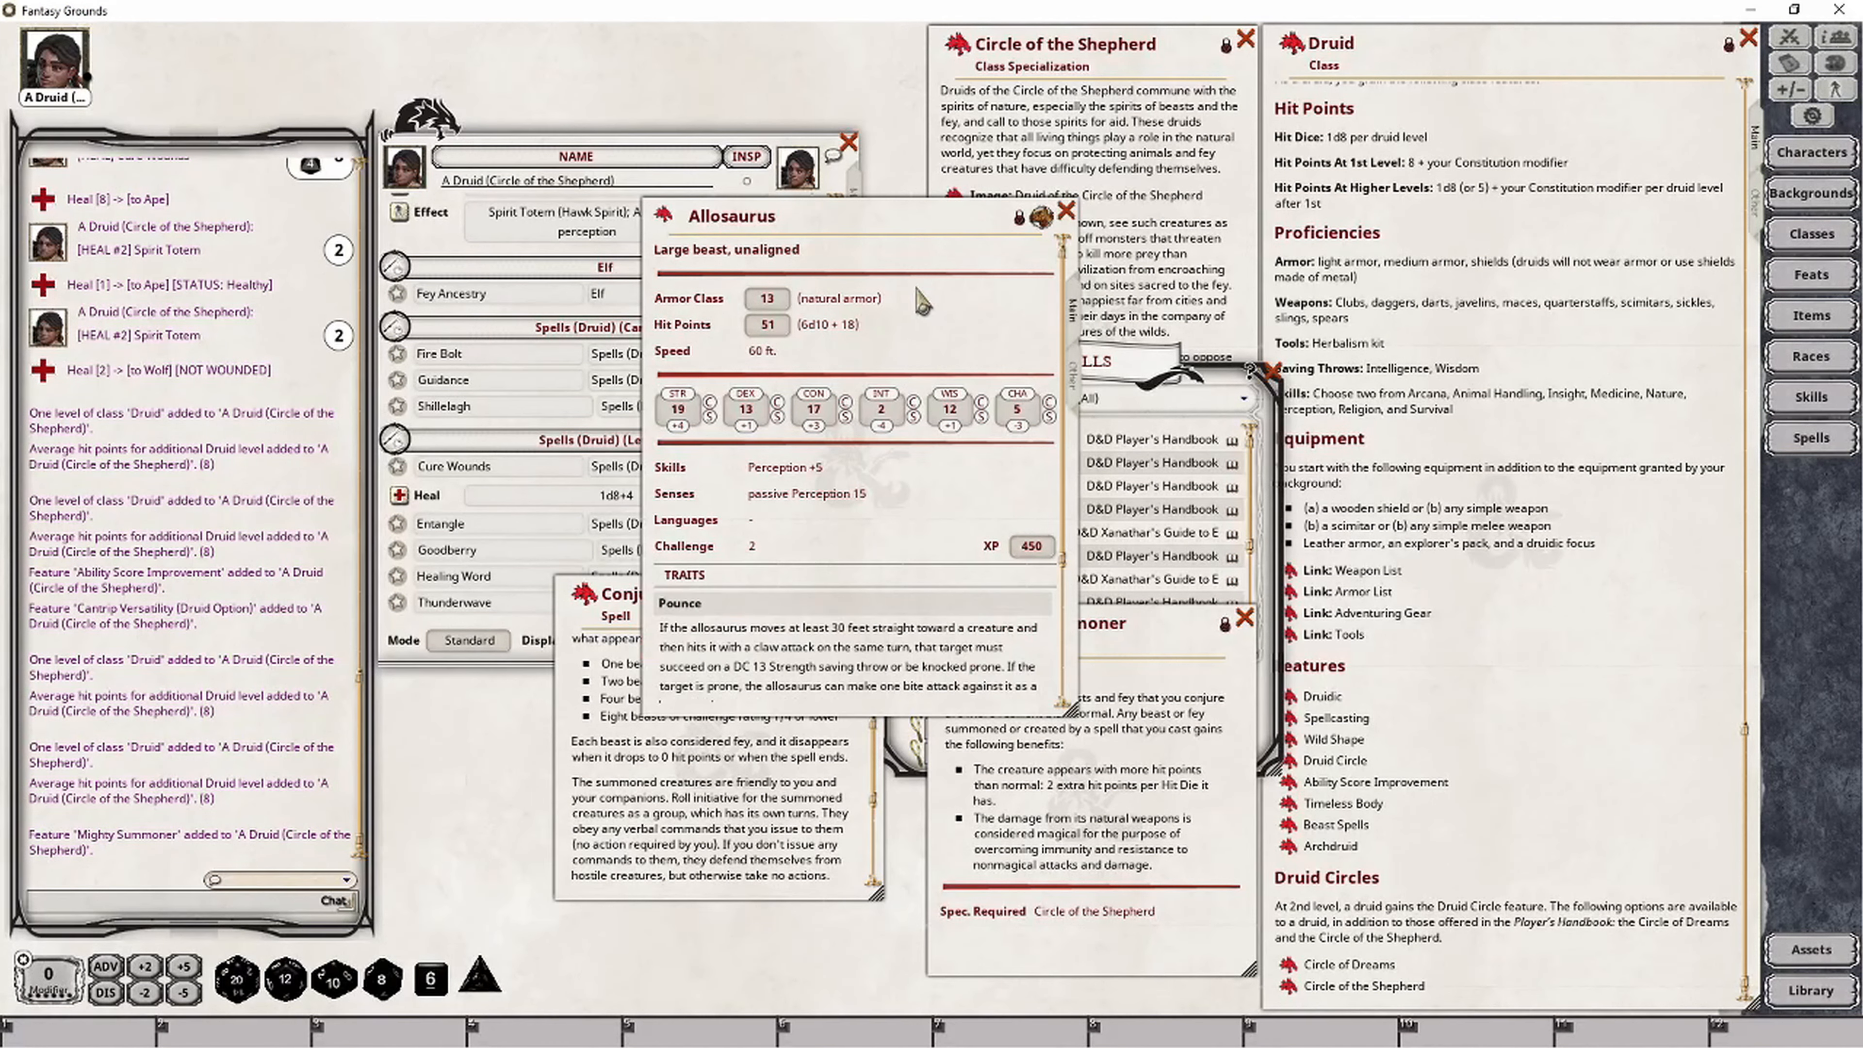
scroll(875, 512, down, 3)
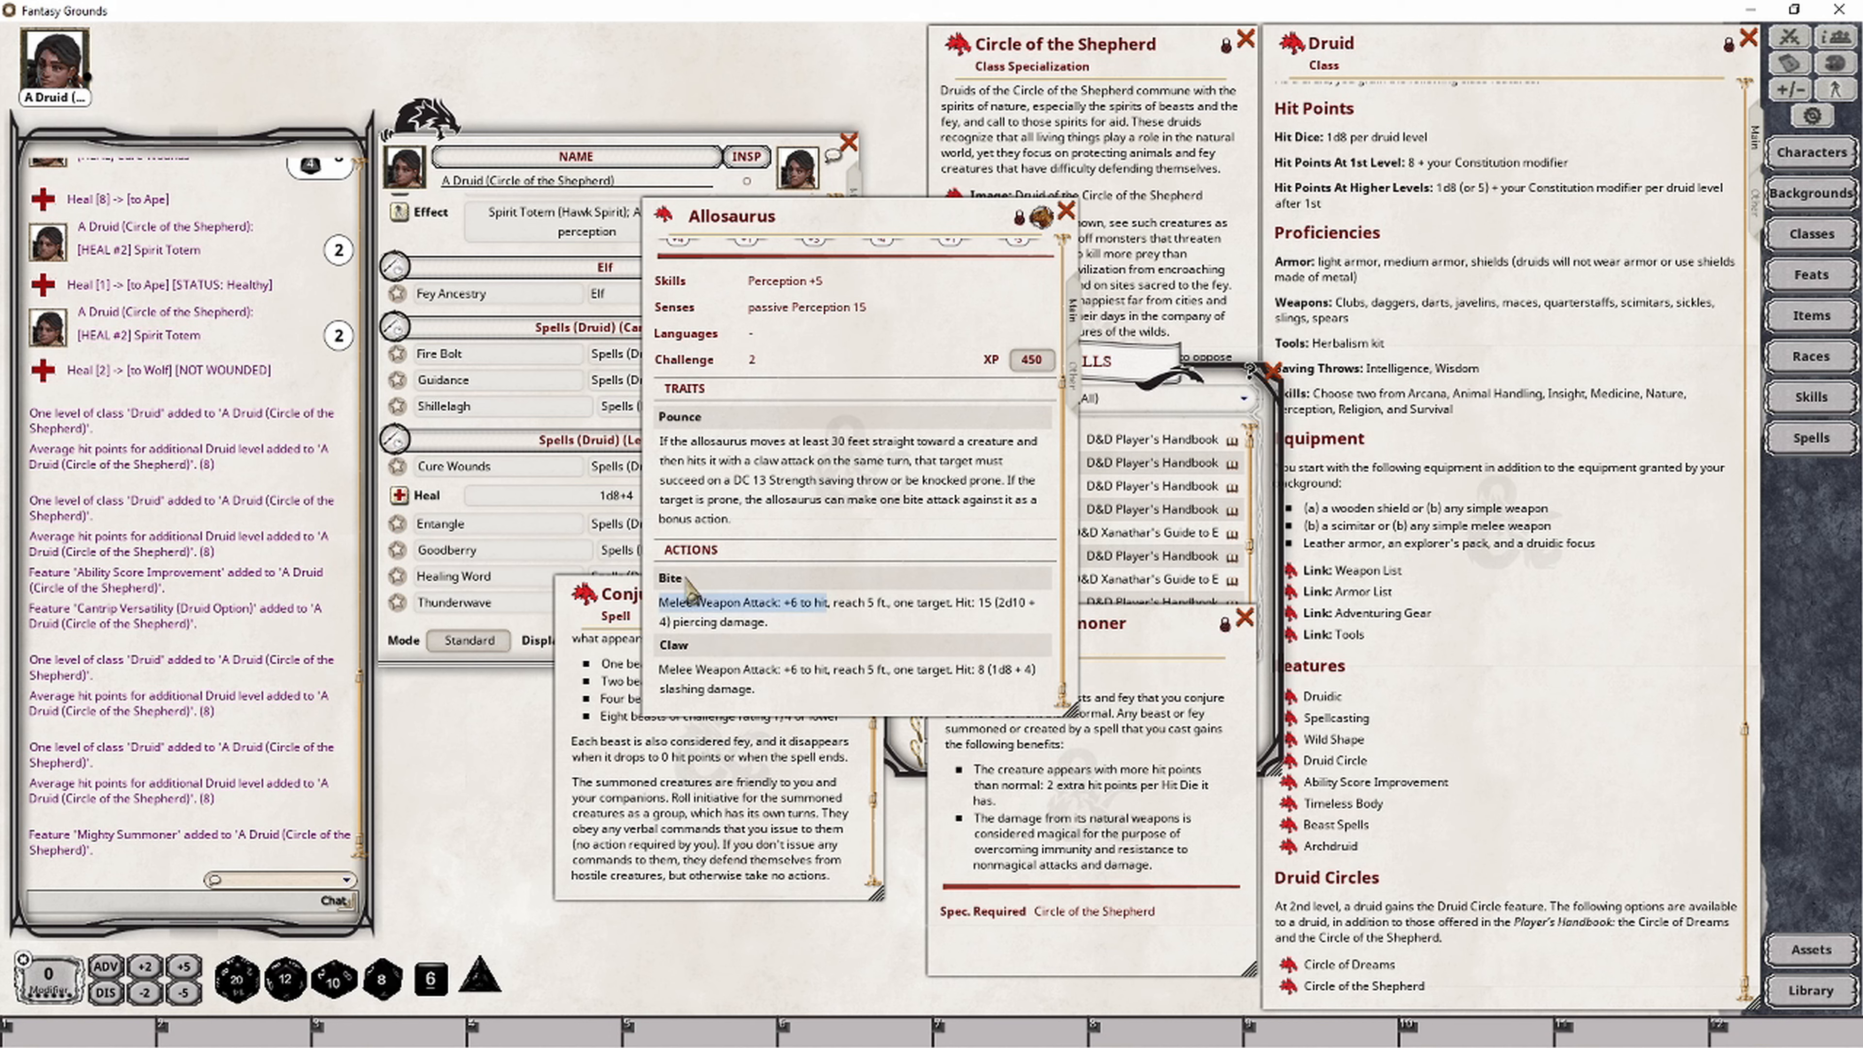
click(1069, 848)
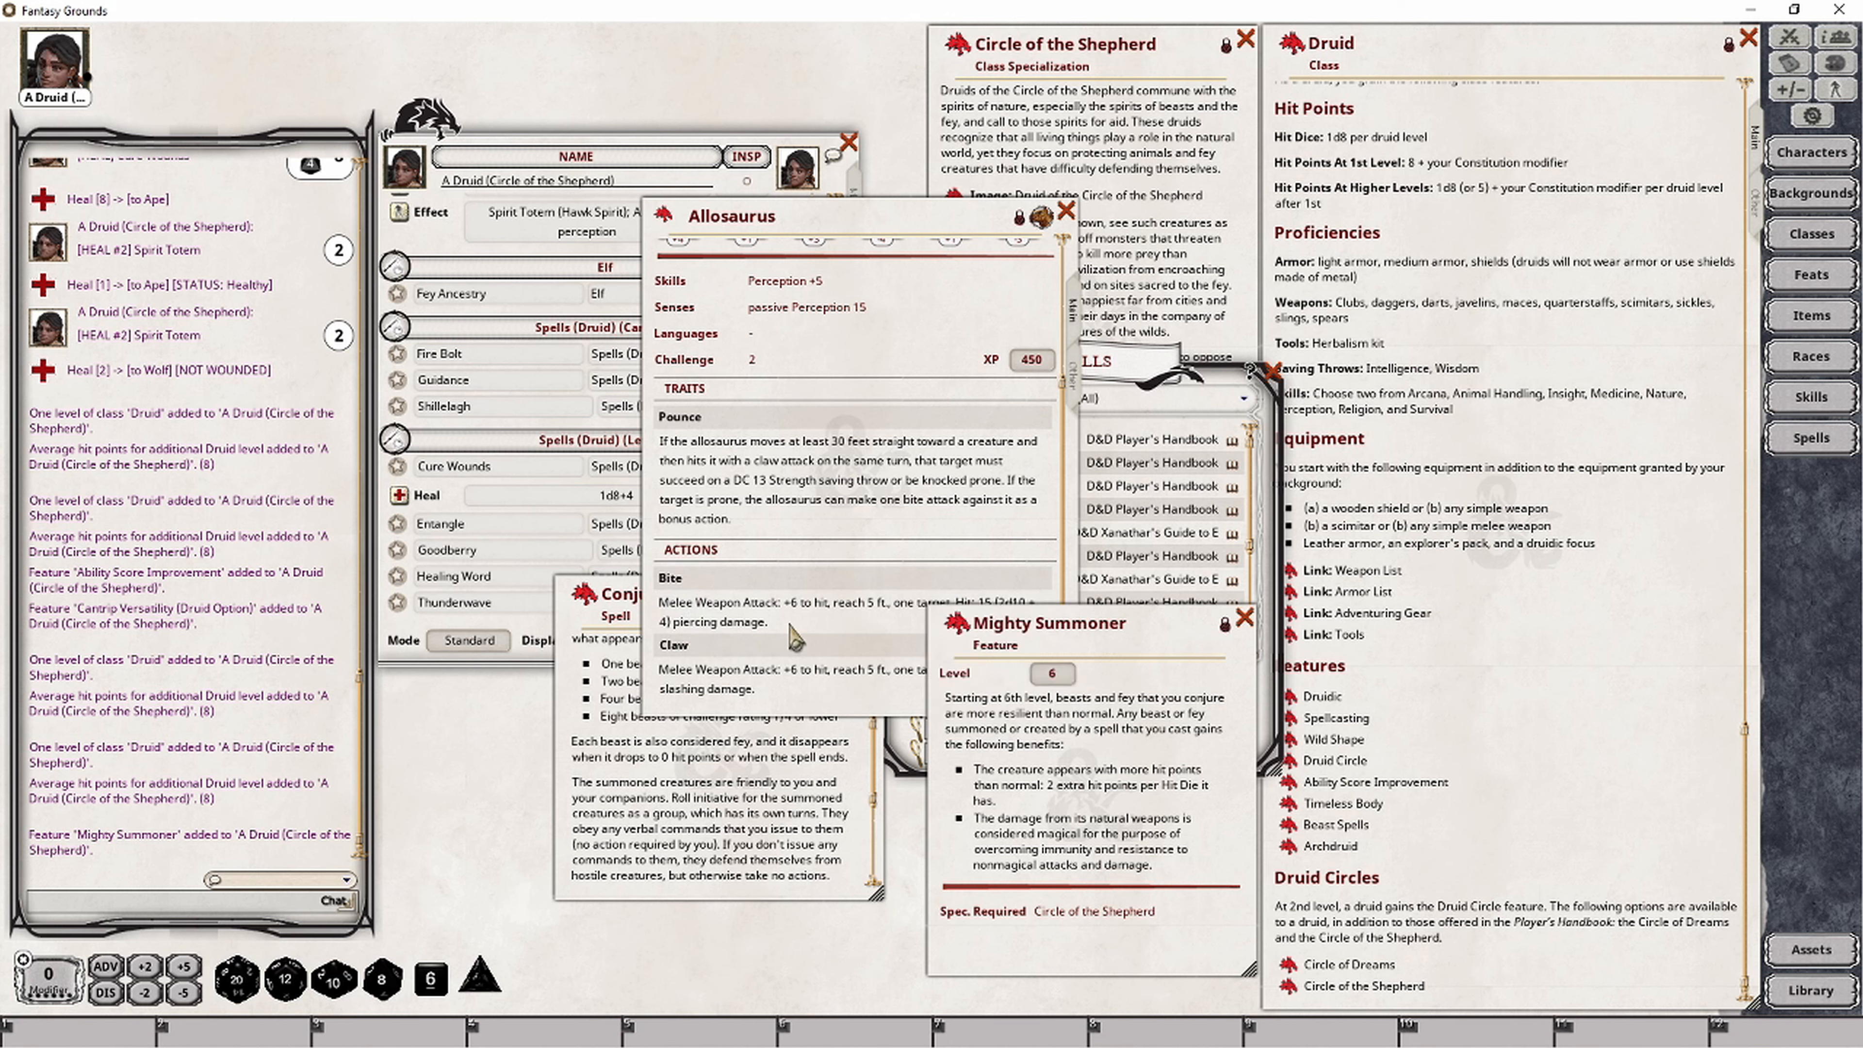
click(783, 645)
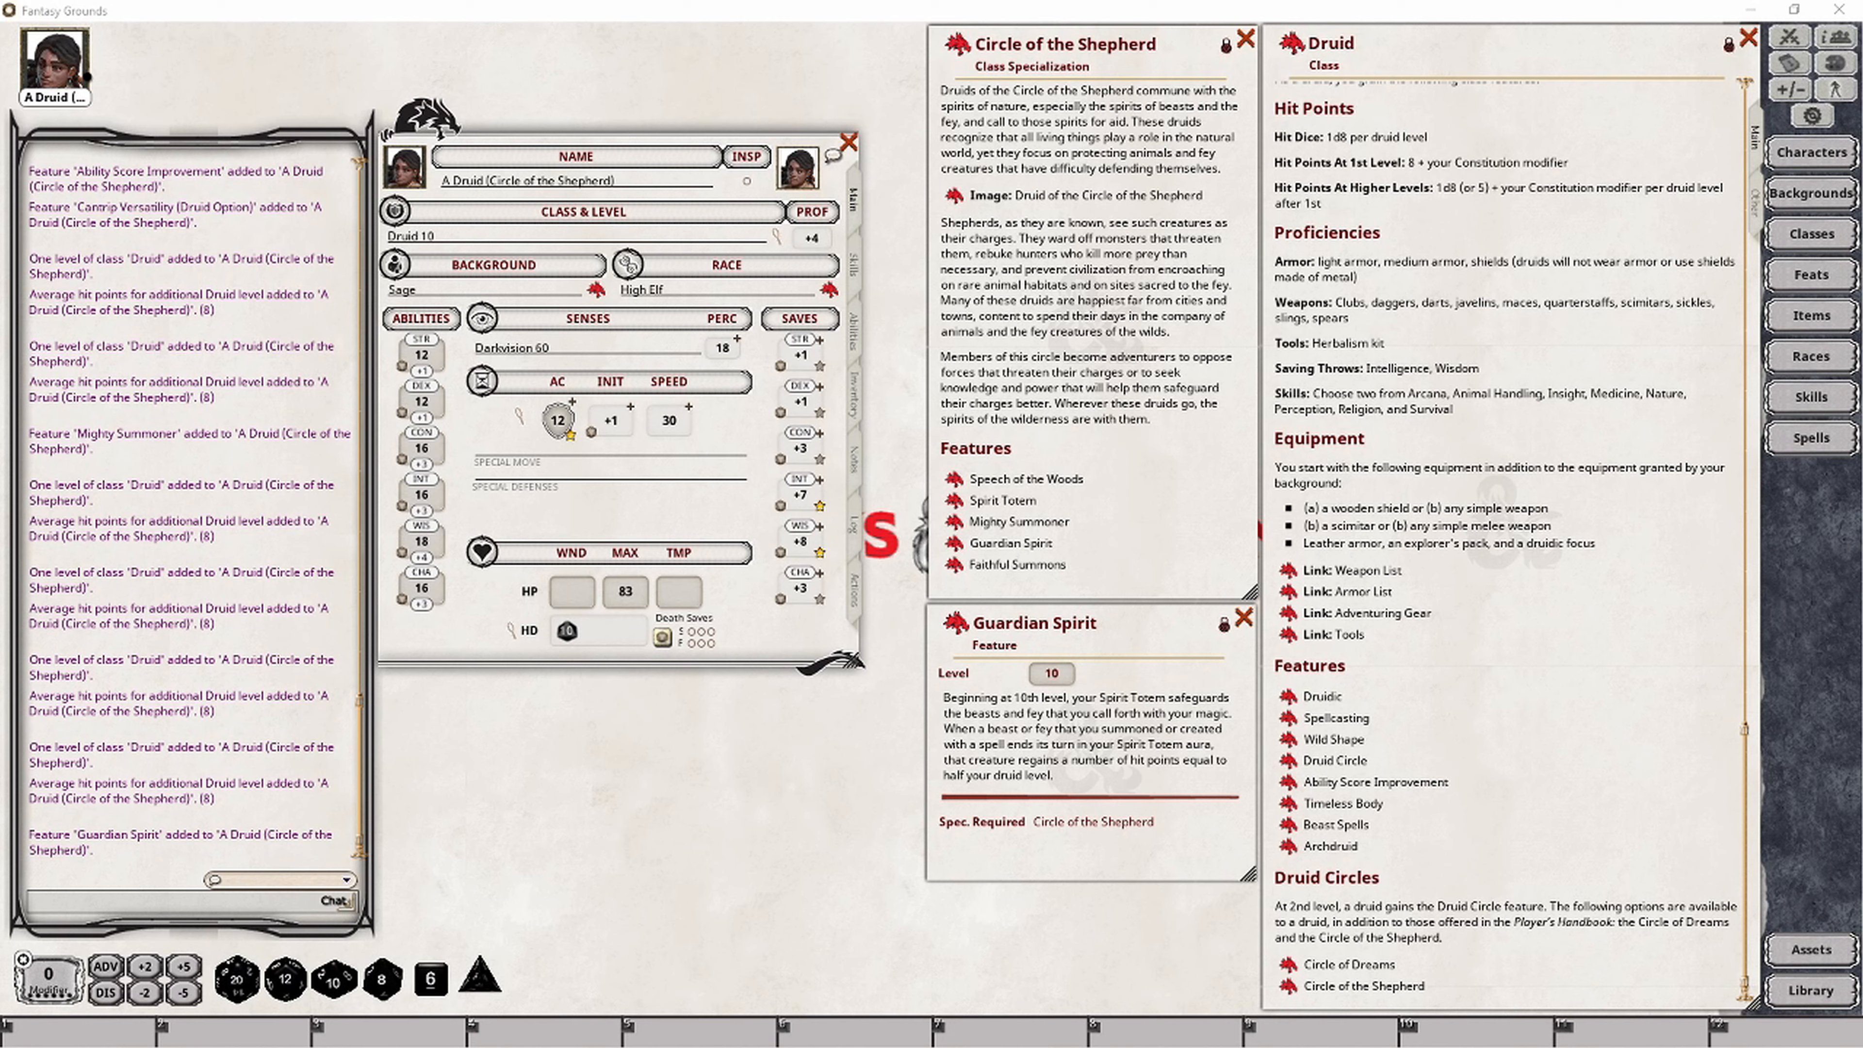
Step: Add Guardian Spirit to the level 10 druid's Circle of the Shepherd powers with a heal action, and open the heal's settings
click(853, 590)
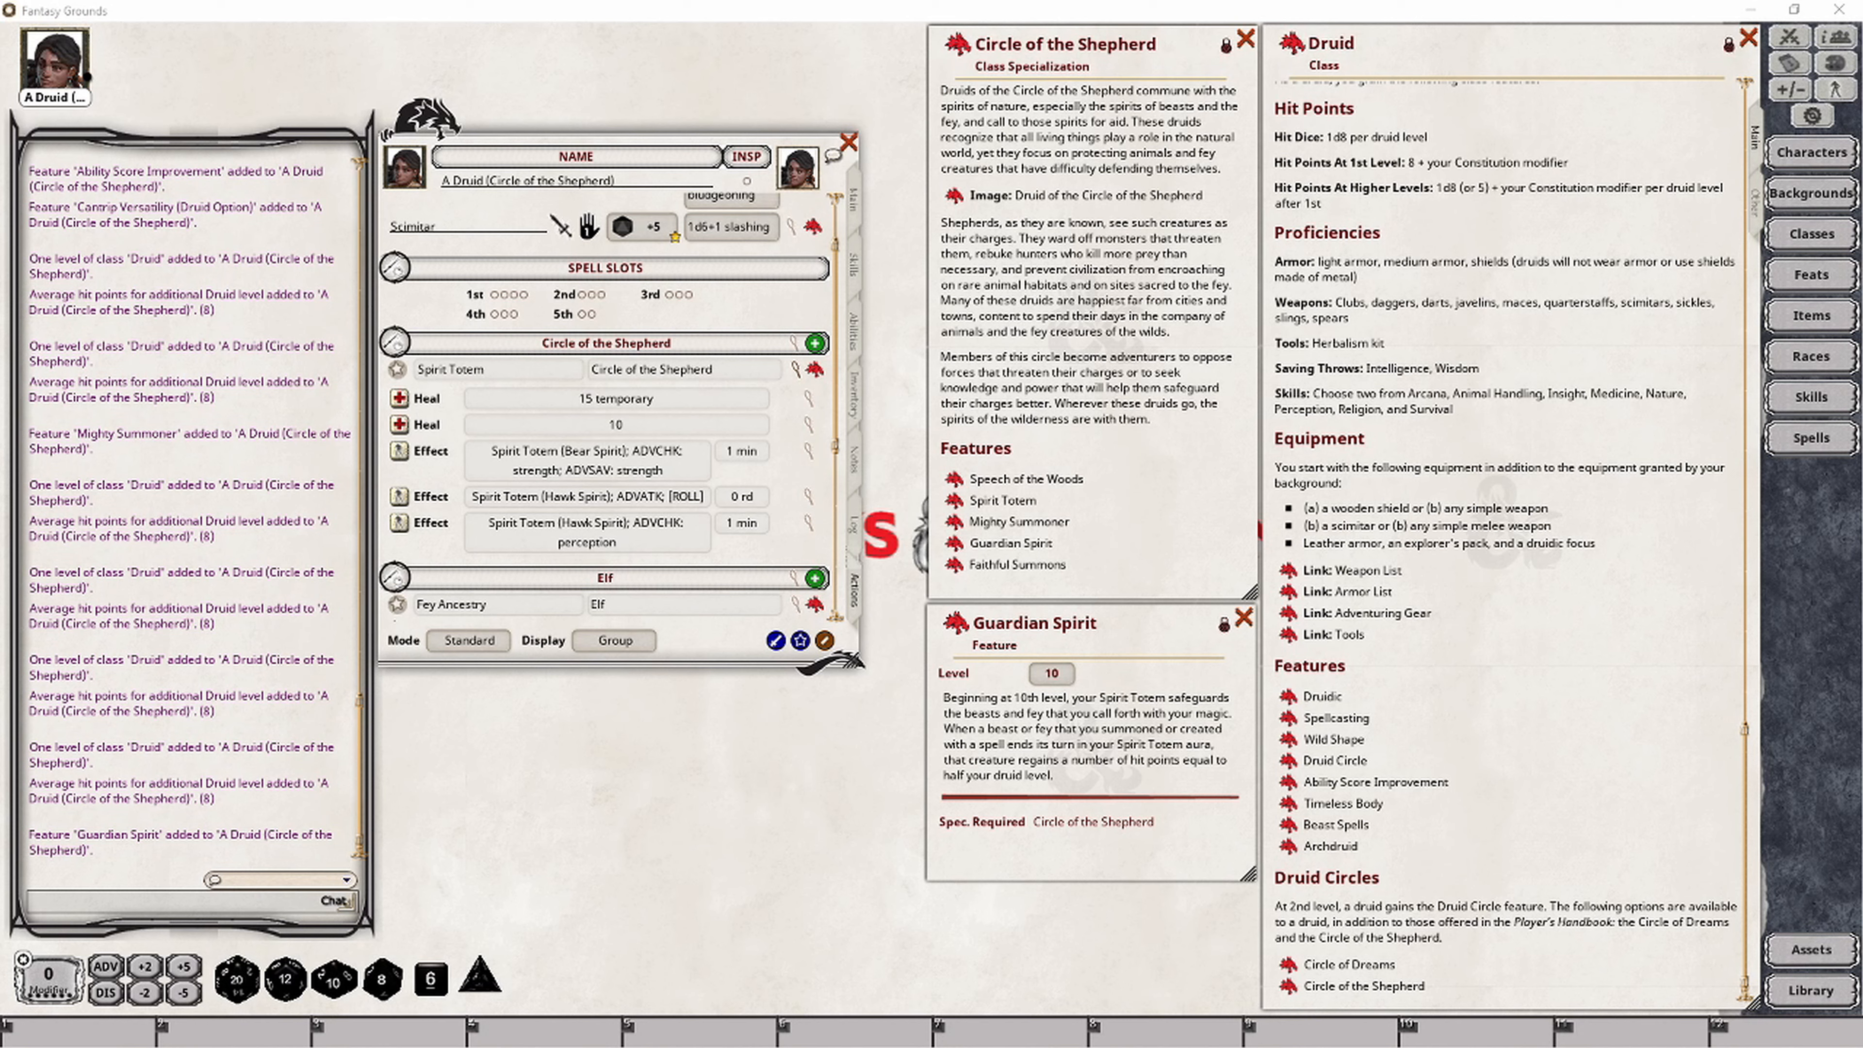
drag(955, 623, 554, 400)
click(807, 399)
drag(907, 425, 677, 630)
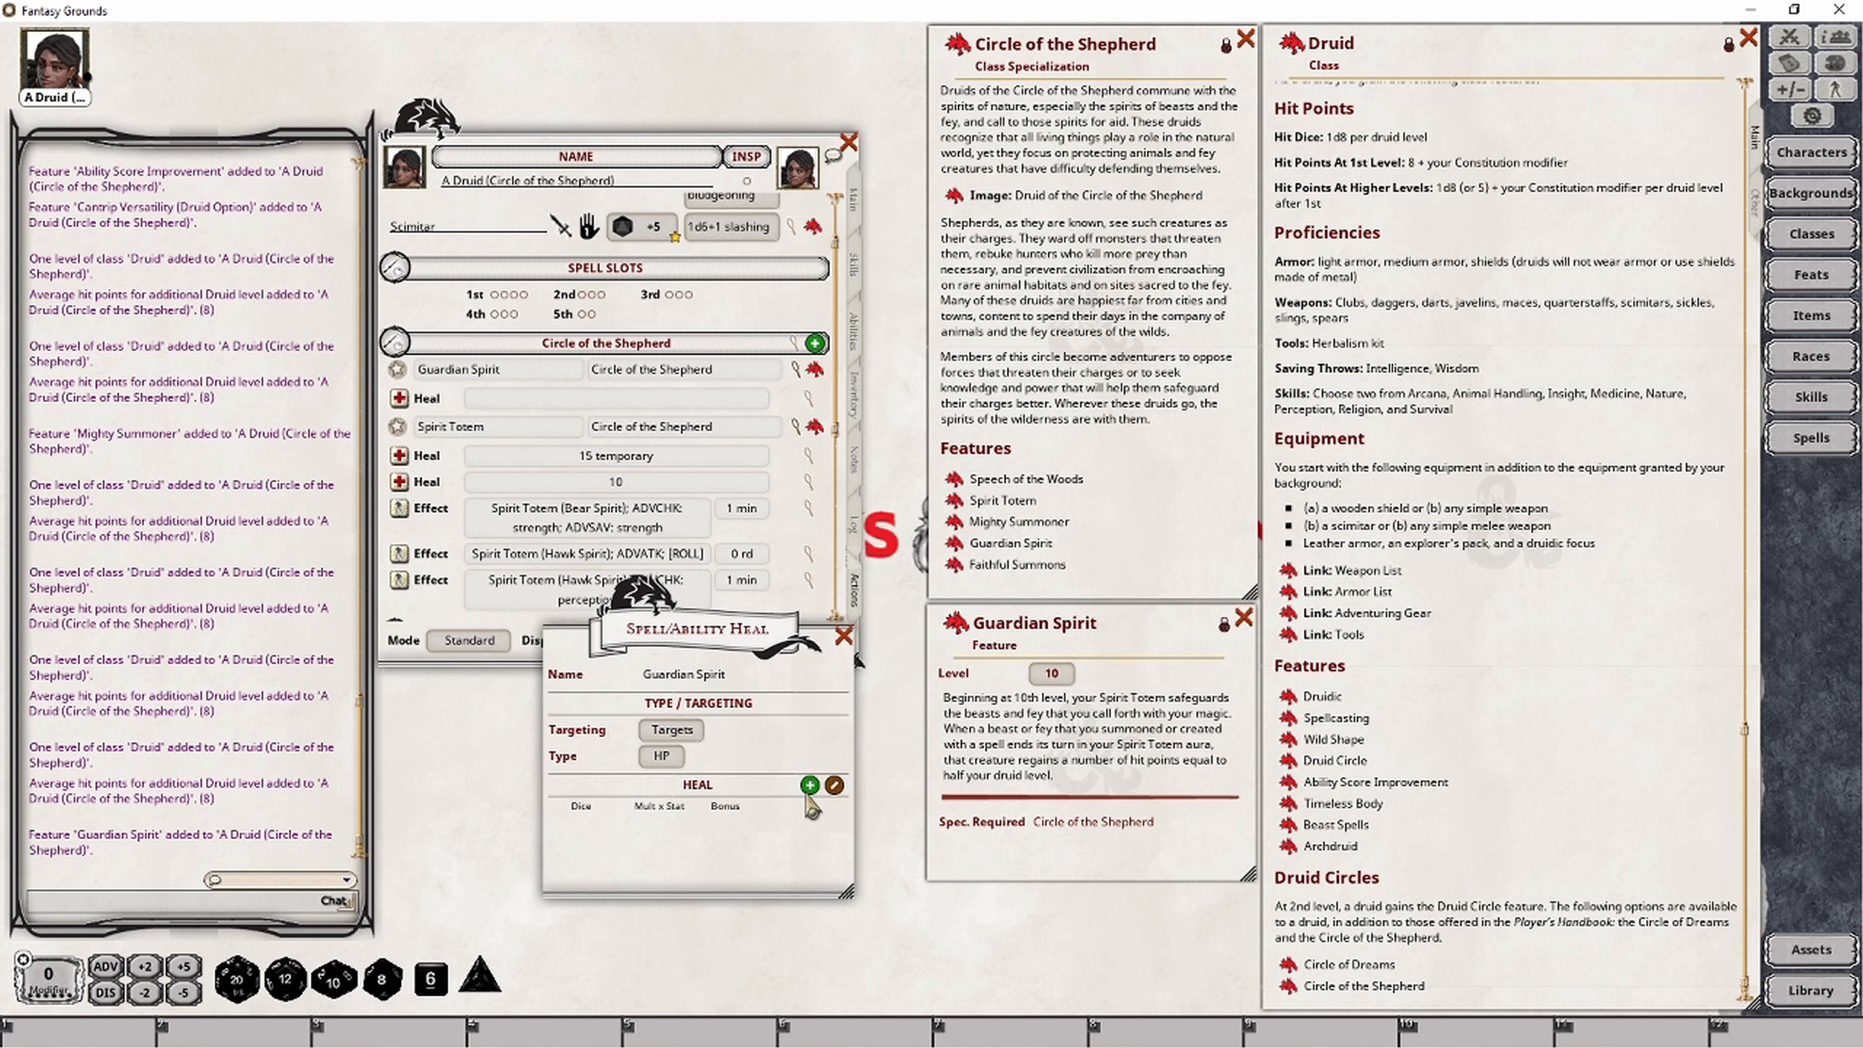
Step: Set Guardian Spirit's heal to 0.5 times the druid level and close its settings
click(679, 828)
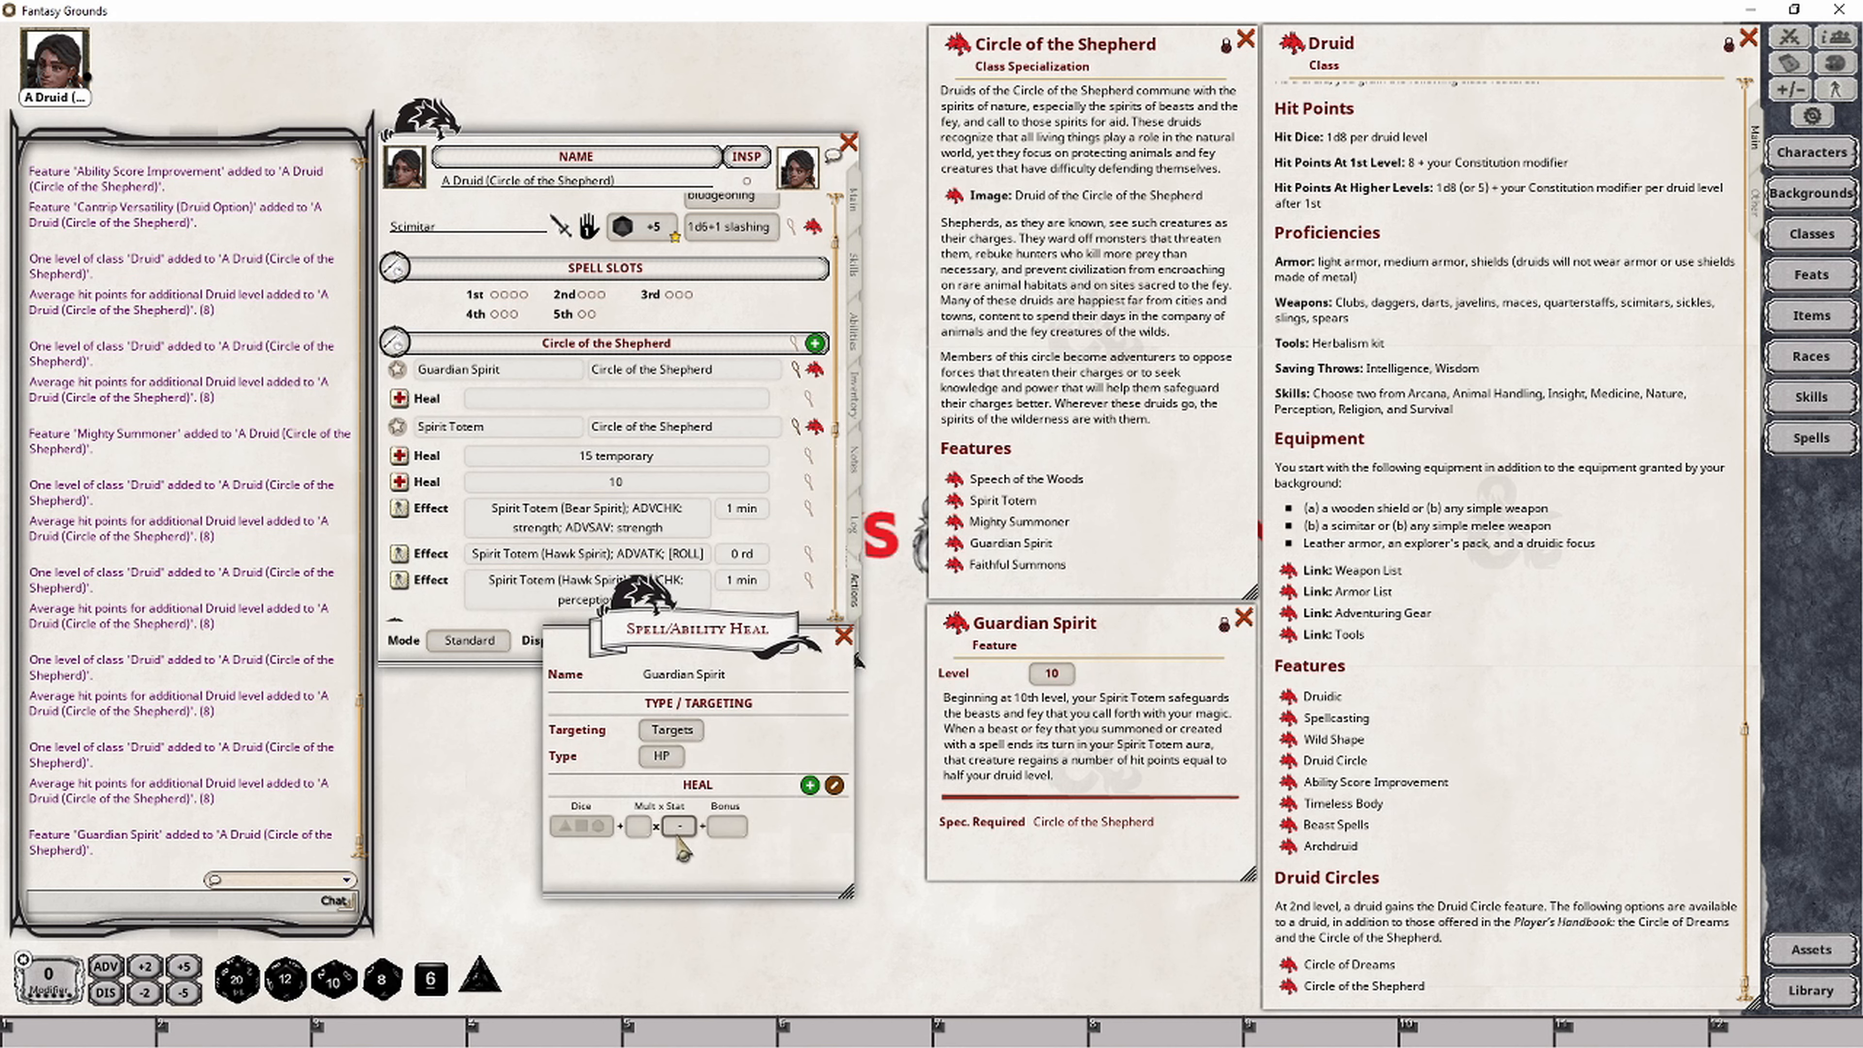
click(680, 825)
click(679, 826)
click(680, 825)
click(680, 826)
click(679, 826)
click(679, 826)
click(679, 826)
click(638, 826)
text(0.5)
click(843, 636)
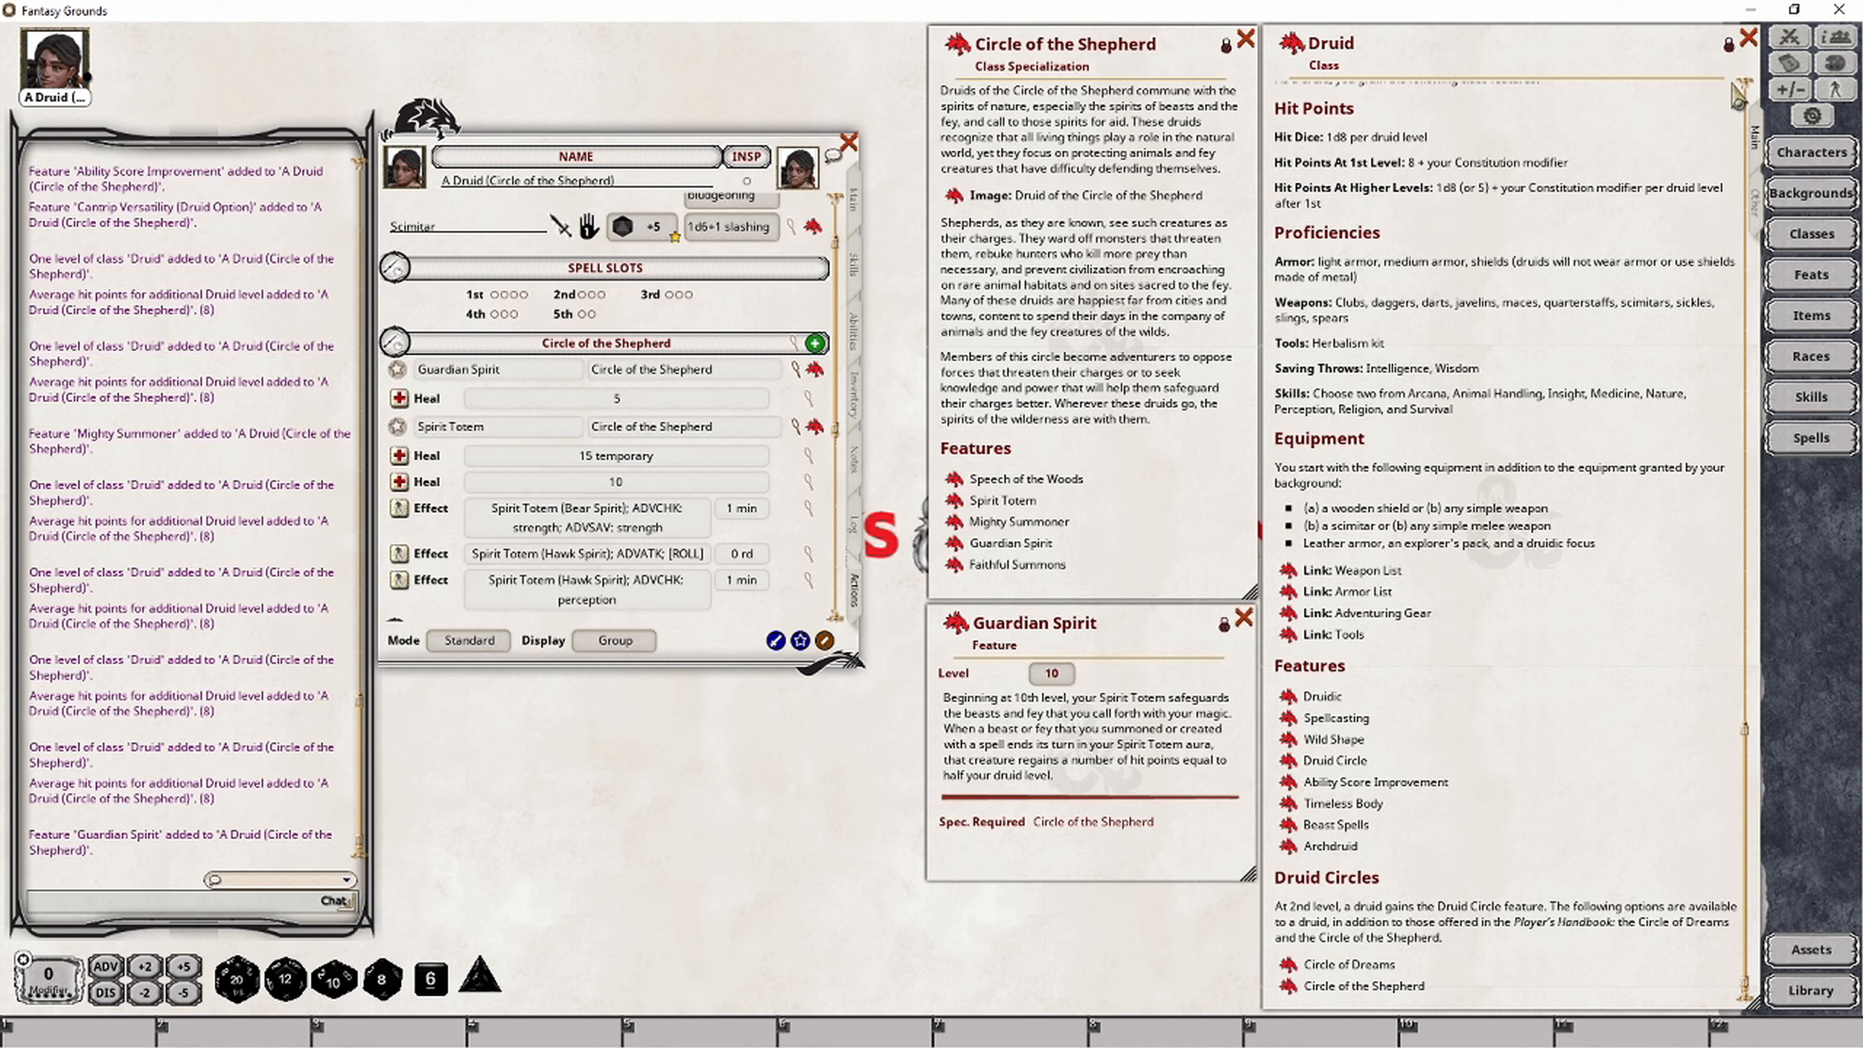
Step: Apply Guardian Spirit's heal to the Ape in the combat tracker, then close the tracker
click(1788, 37)
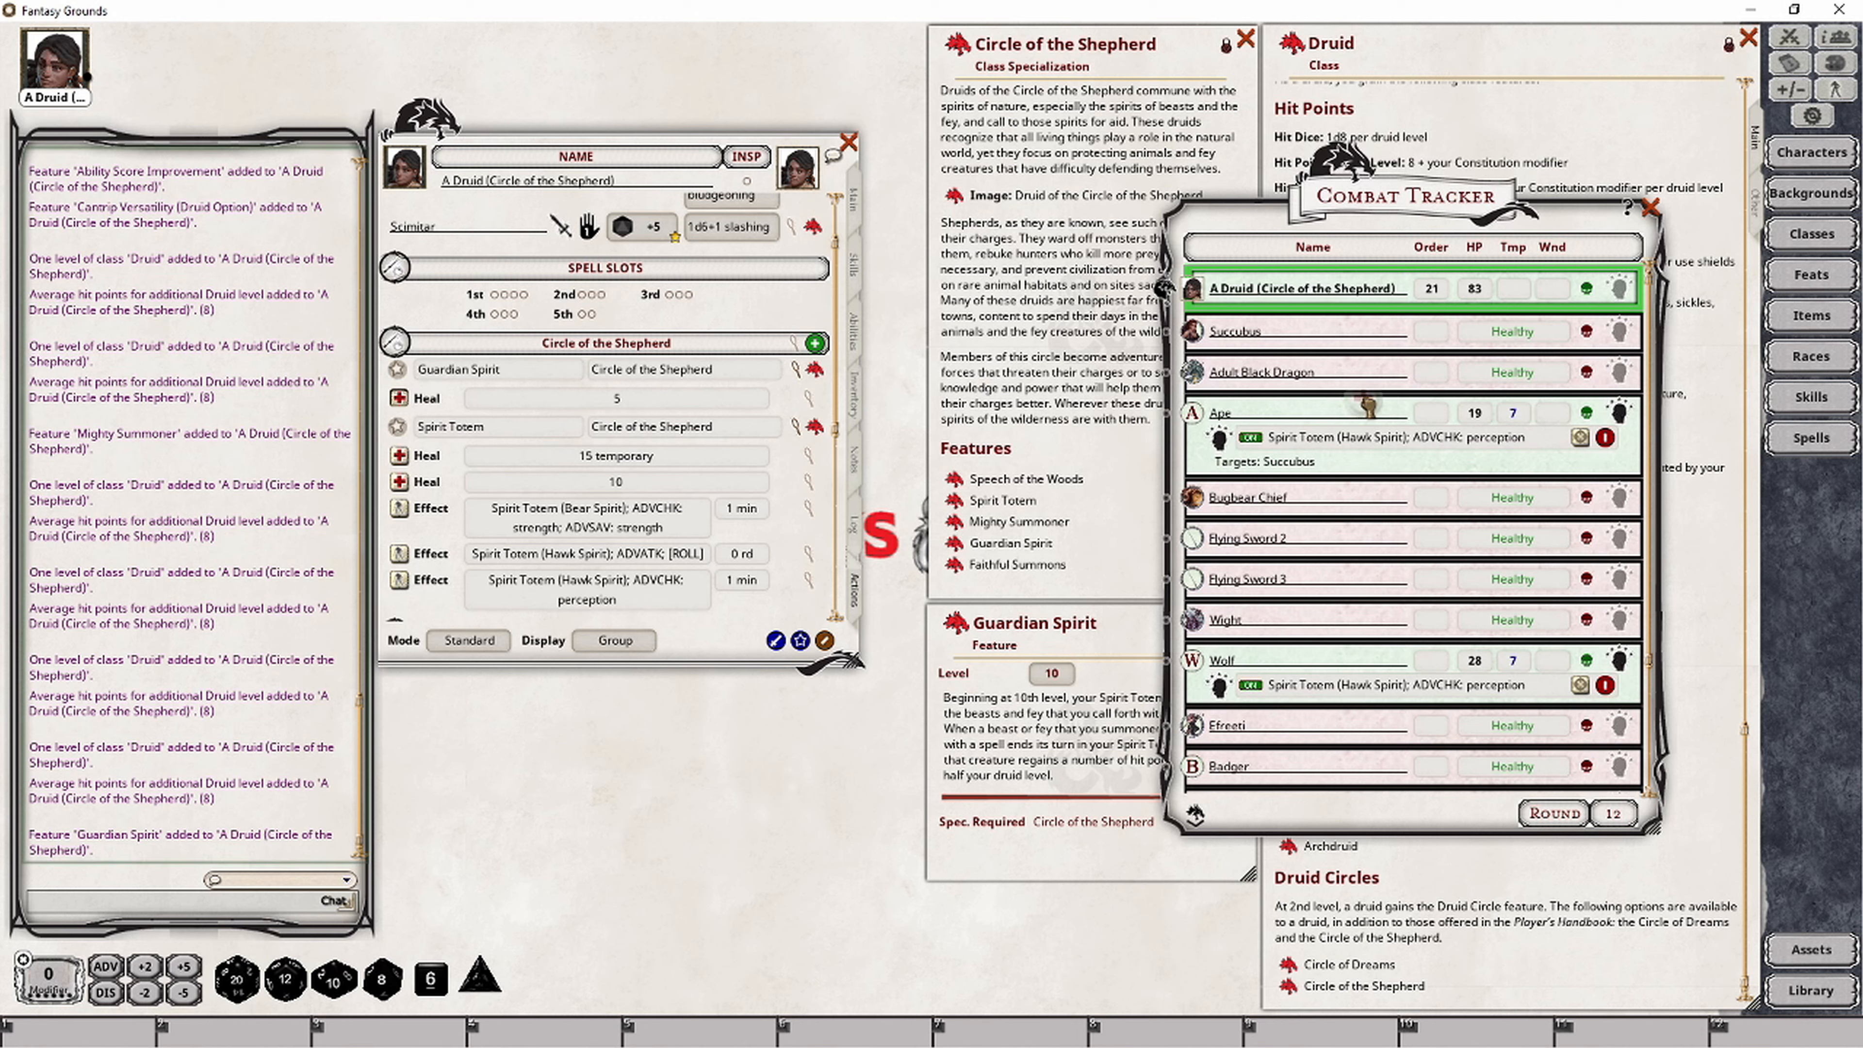
drag(1368, 405, 1364, 414)
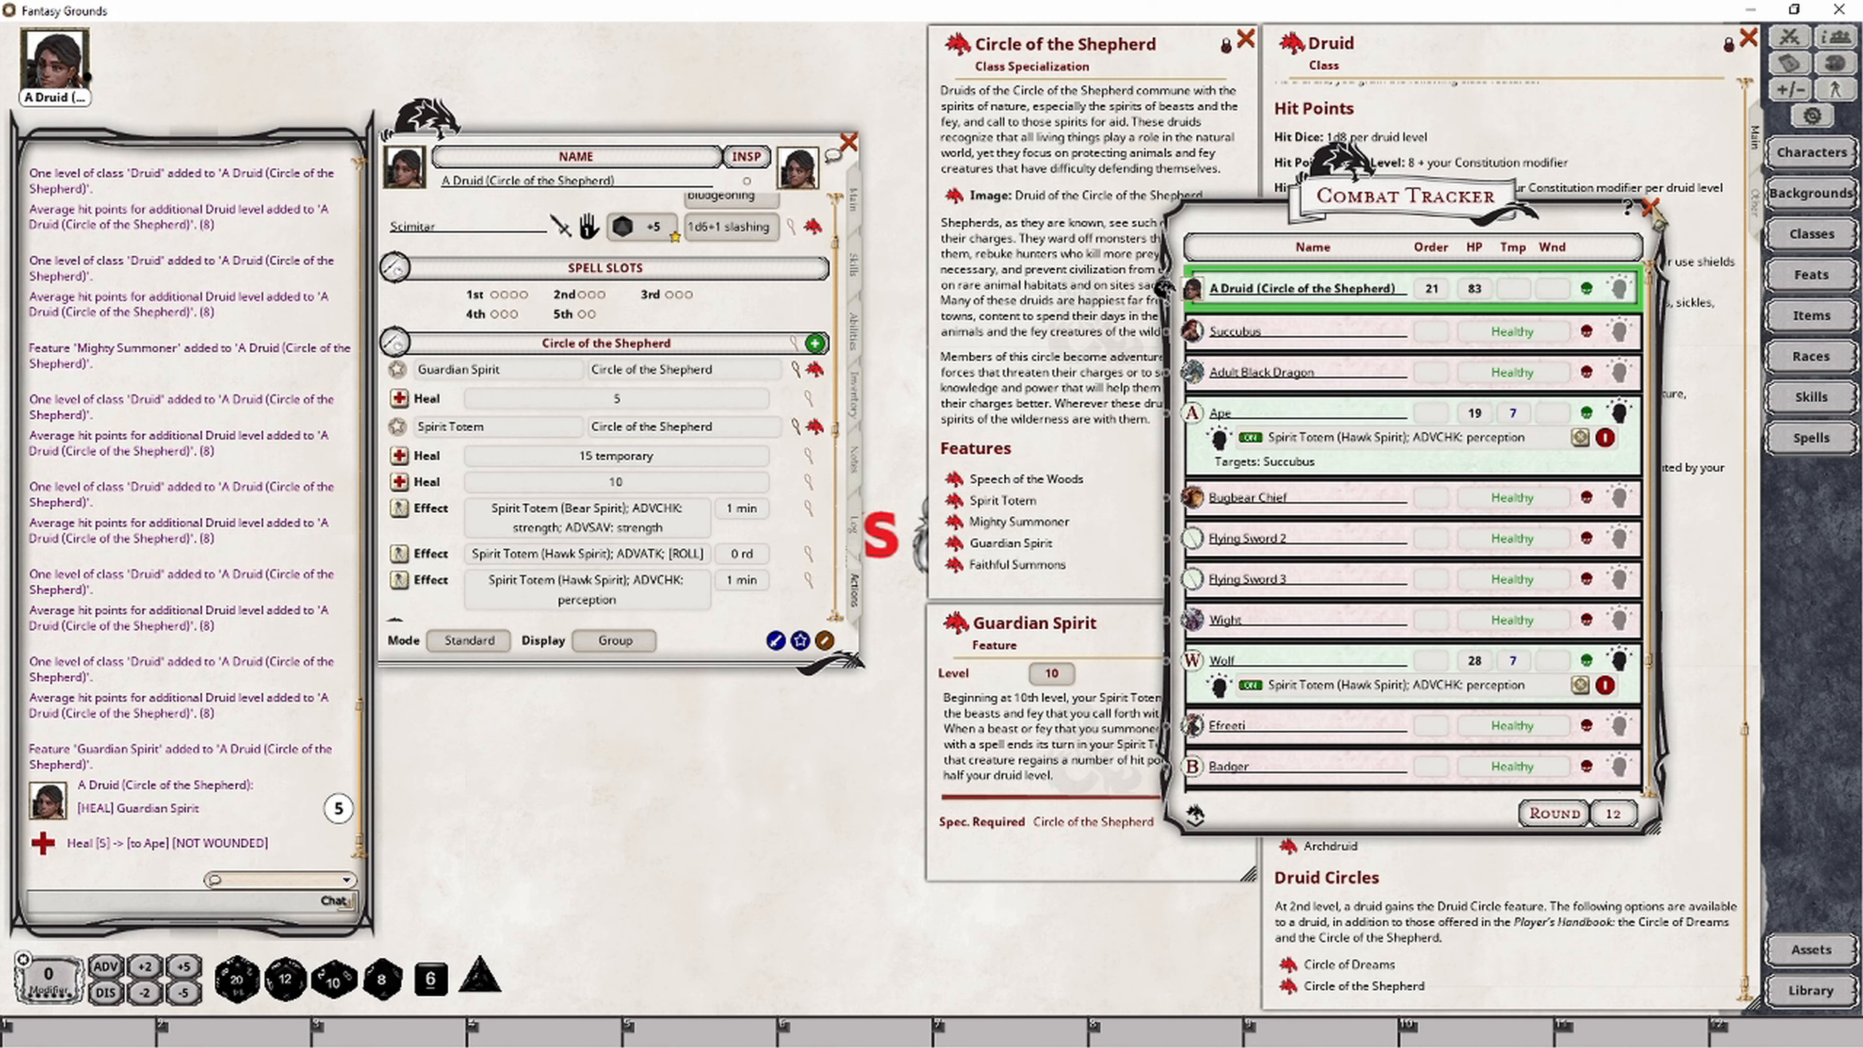
click(1651, 208)
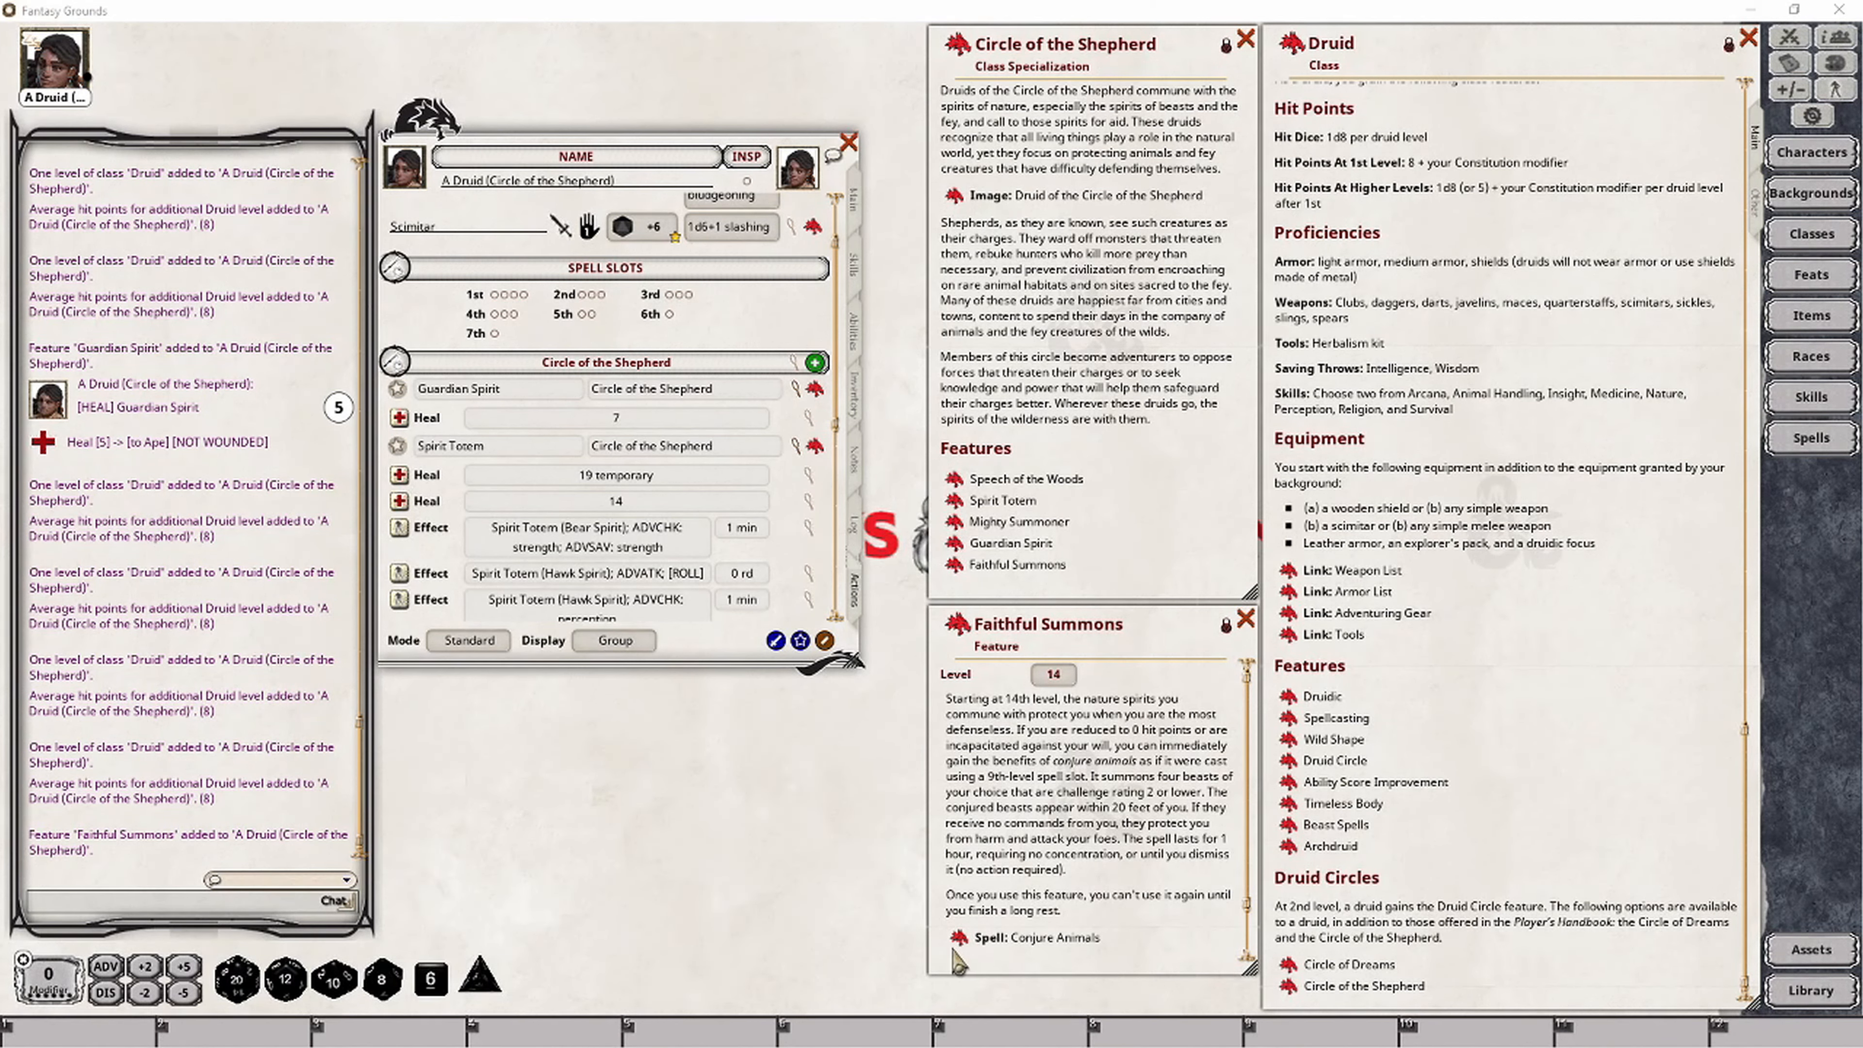
Step: Add Faithful Summons to the Circle of the Shepherd power group with 1 daily use, and set the actions to Combat mode
drag(958, 625, 646, 488)
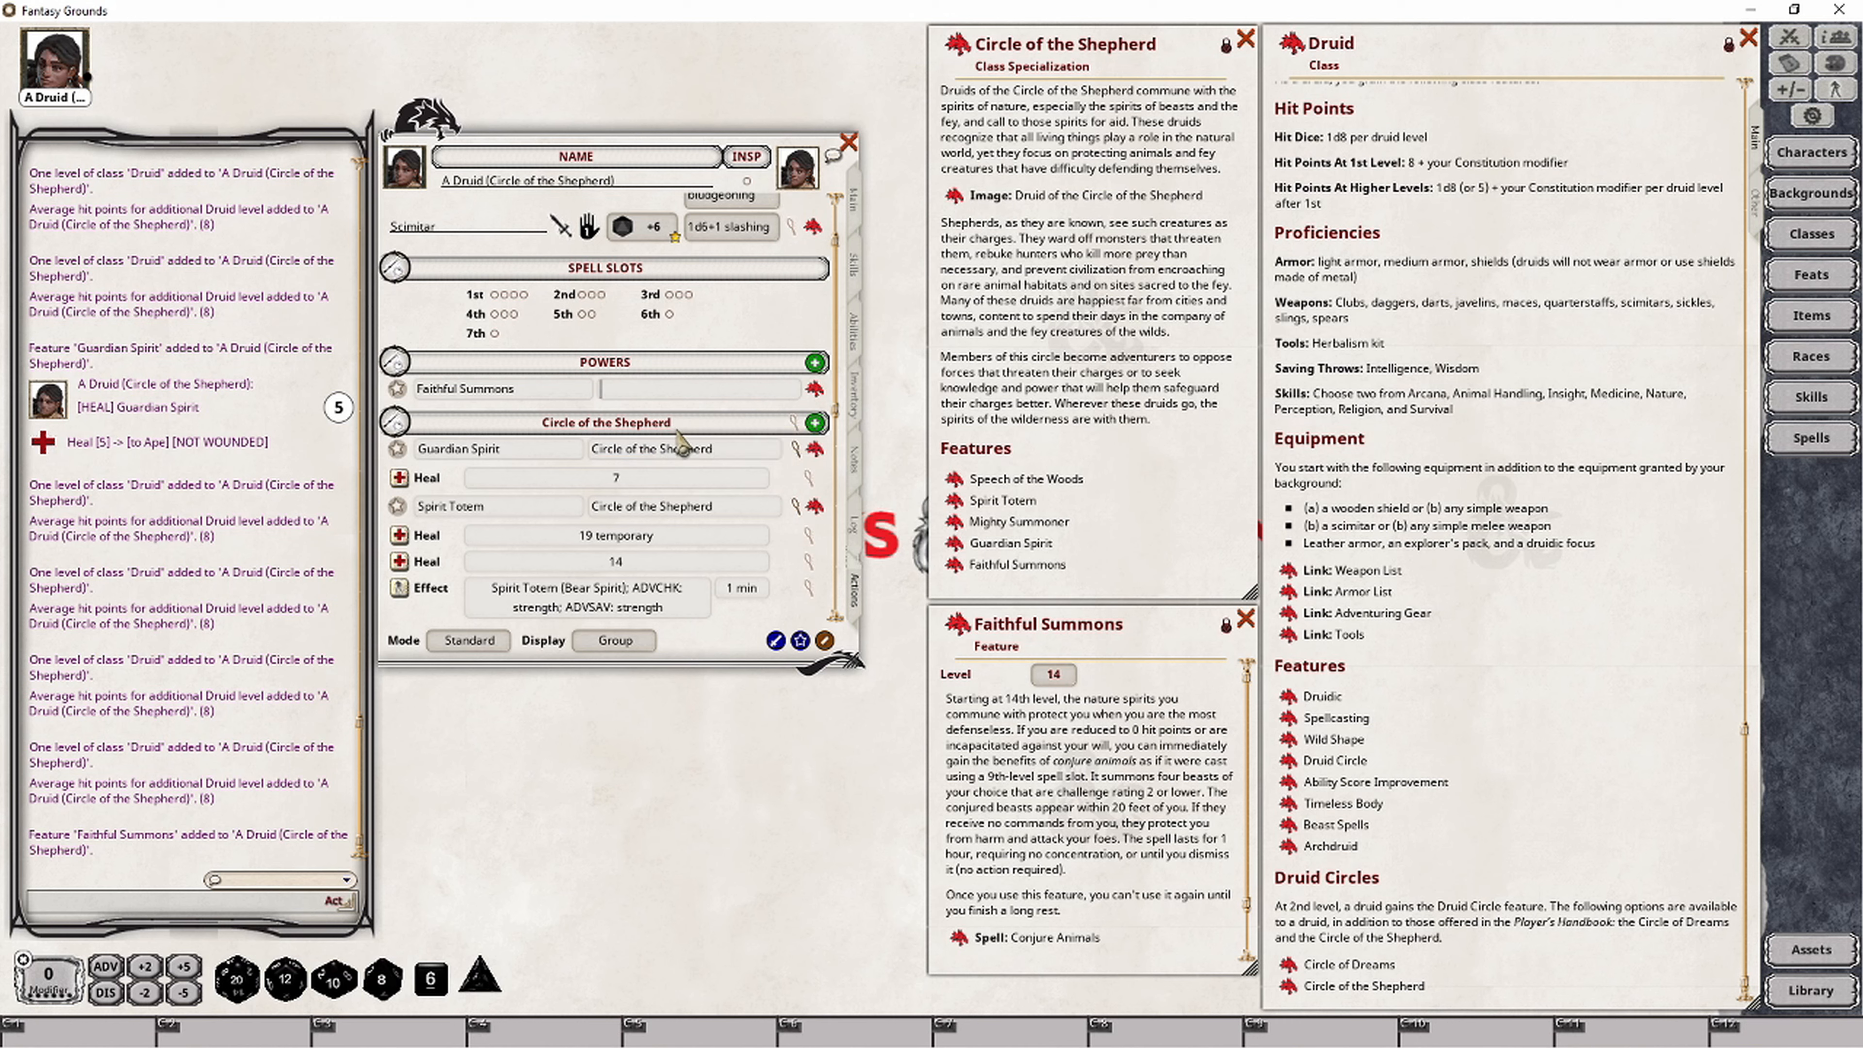
text(Circle of the Shepherd)
key(Tab)
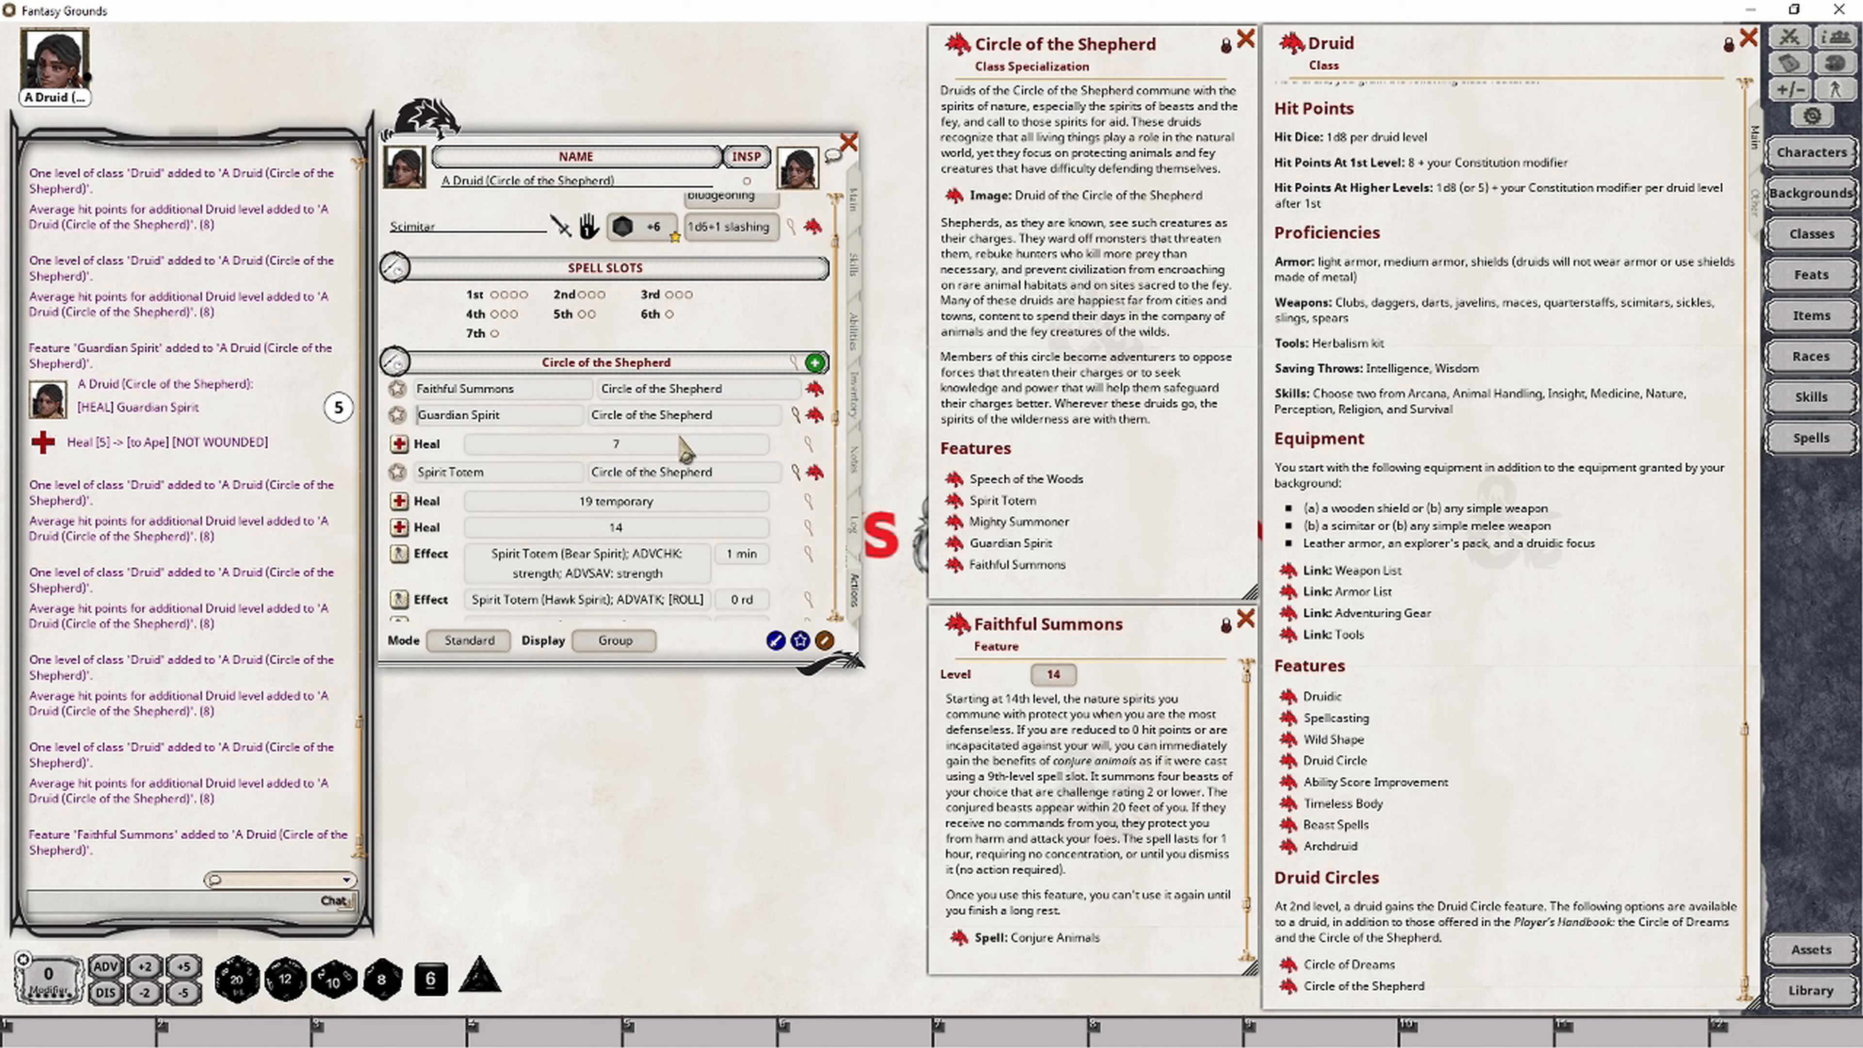
click(439, 641)
scroll(403, 400, up, 1)
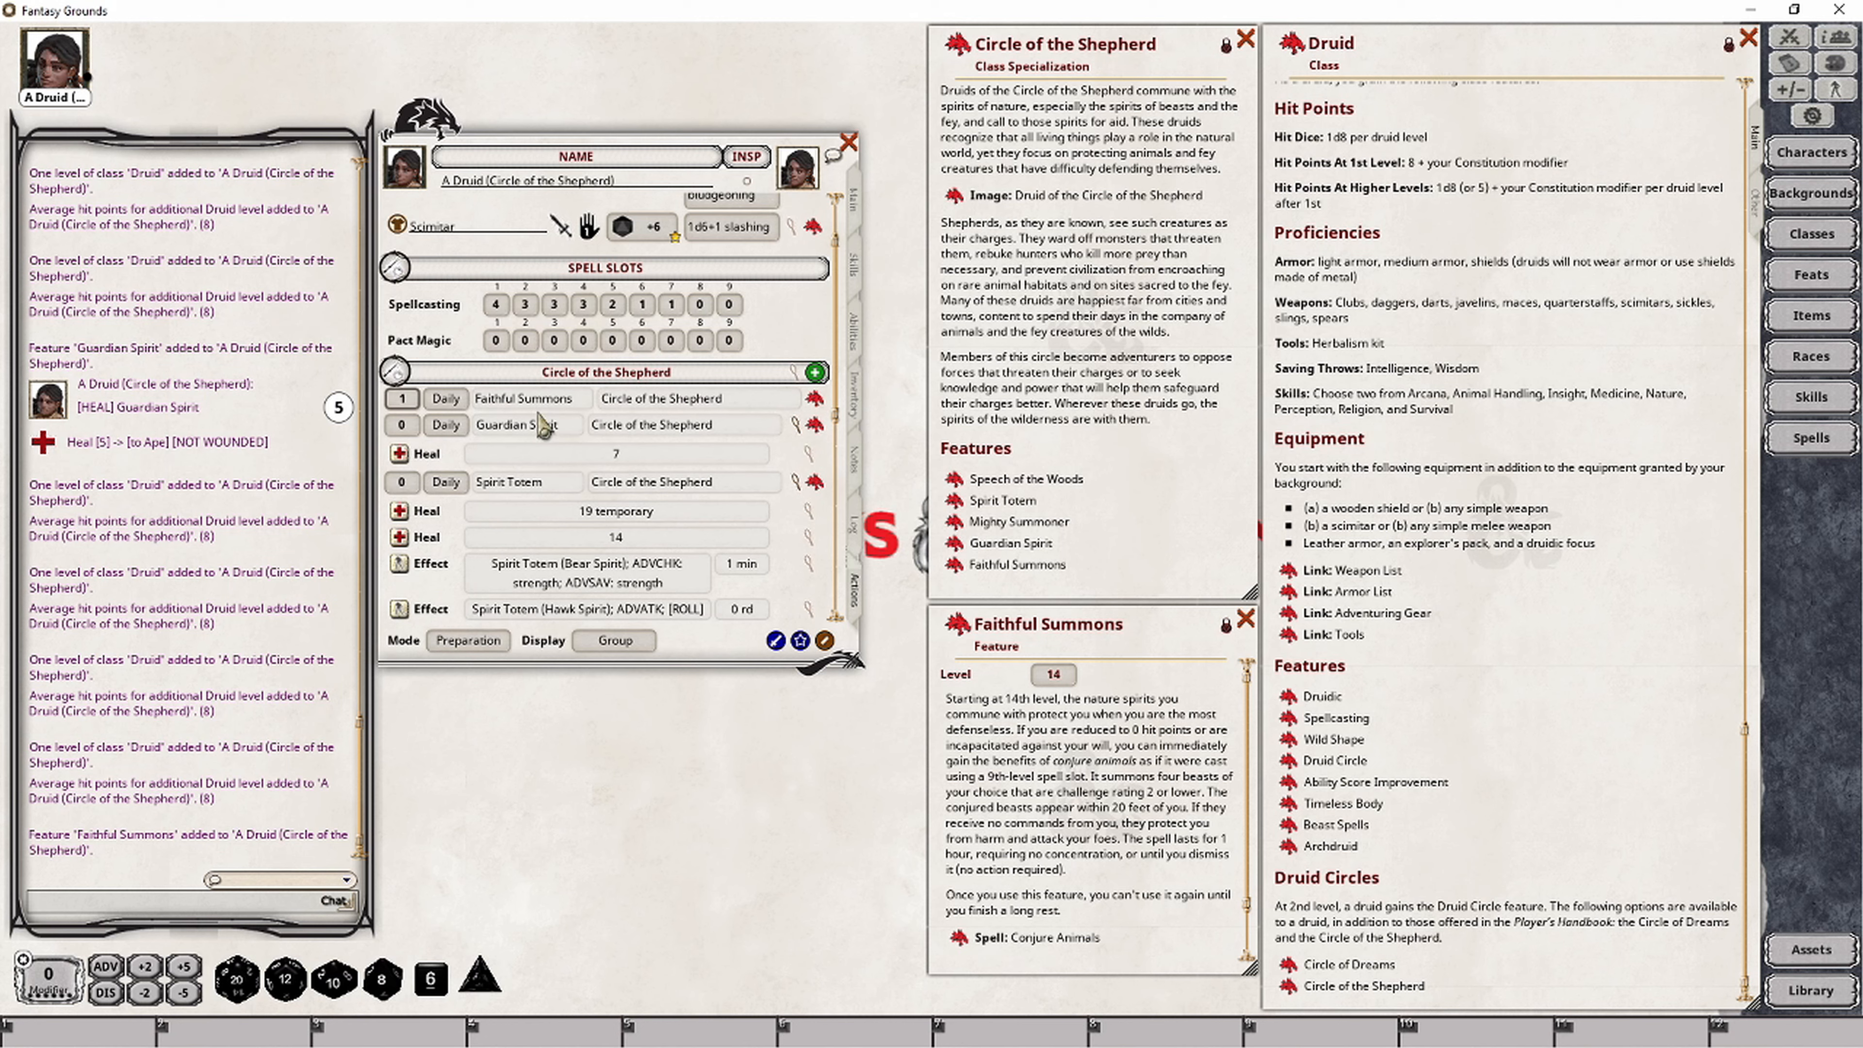
click(469, 640)
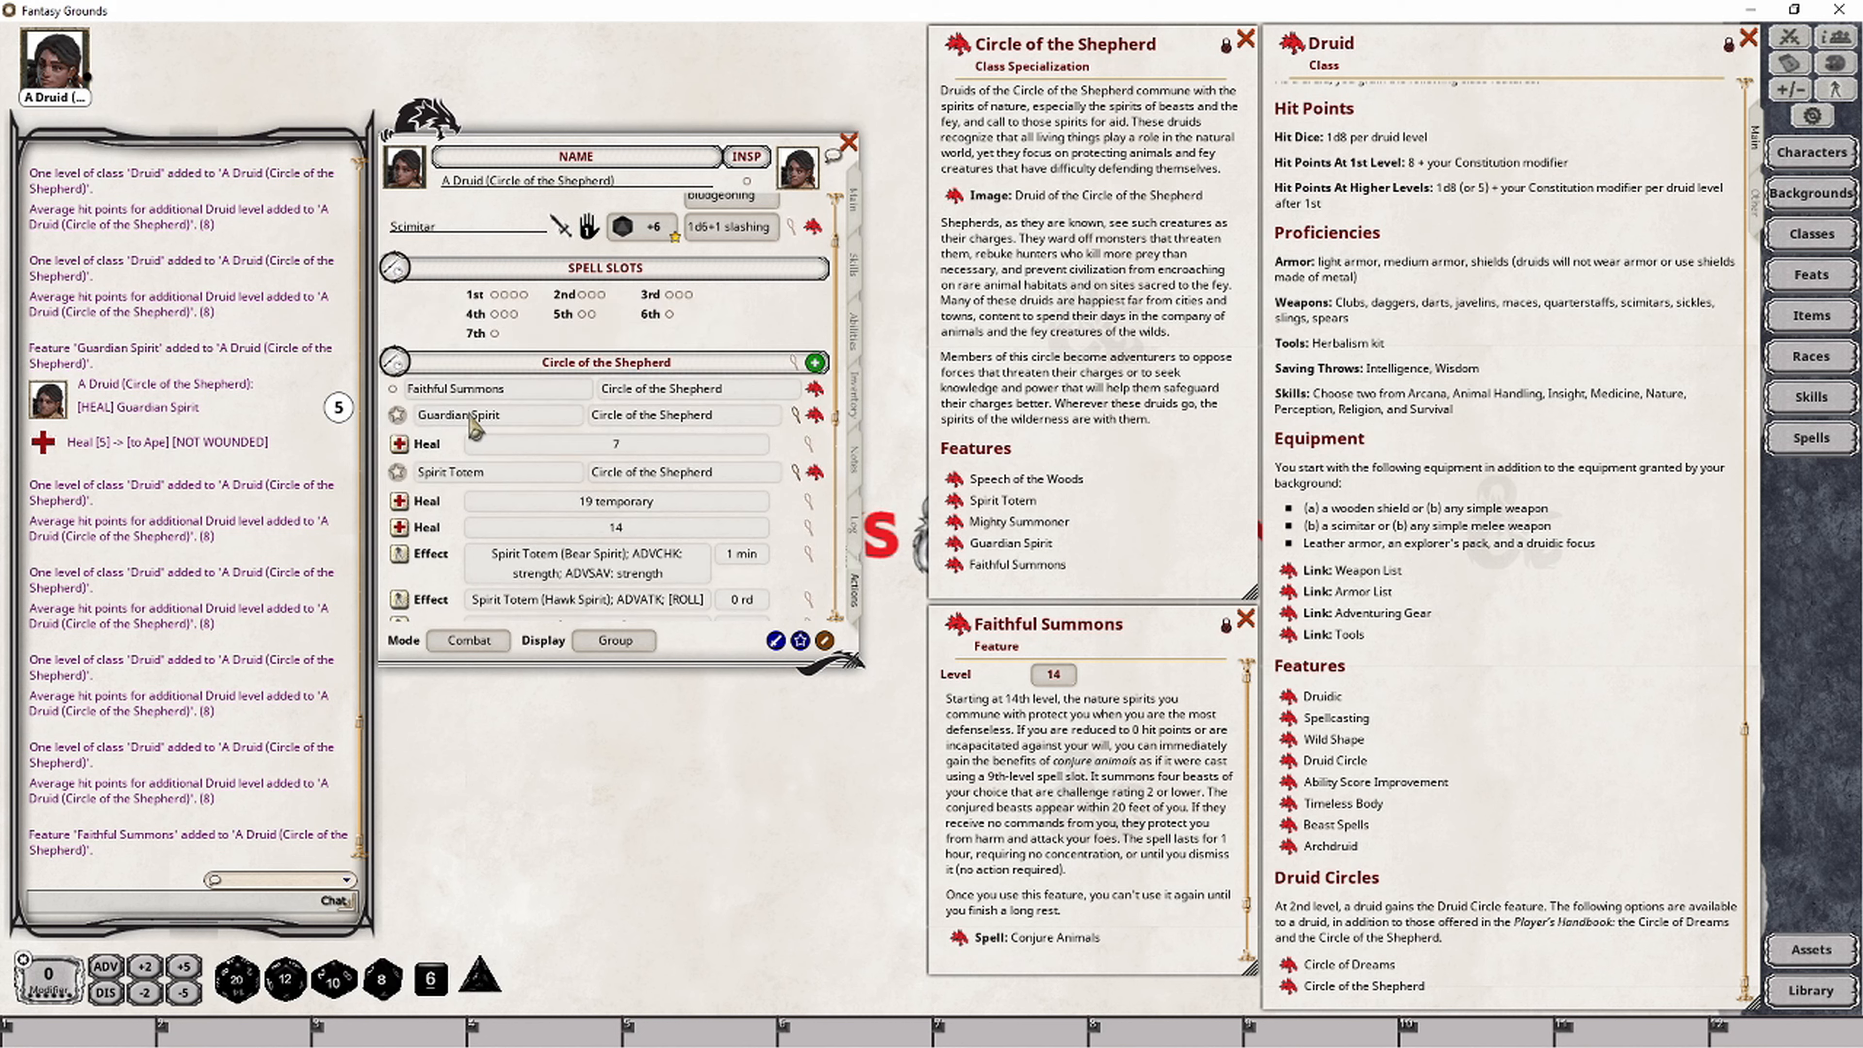
Step: Open the combat tracker and set the druid's wounds to 115
click(1810, 153)
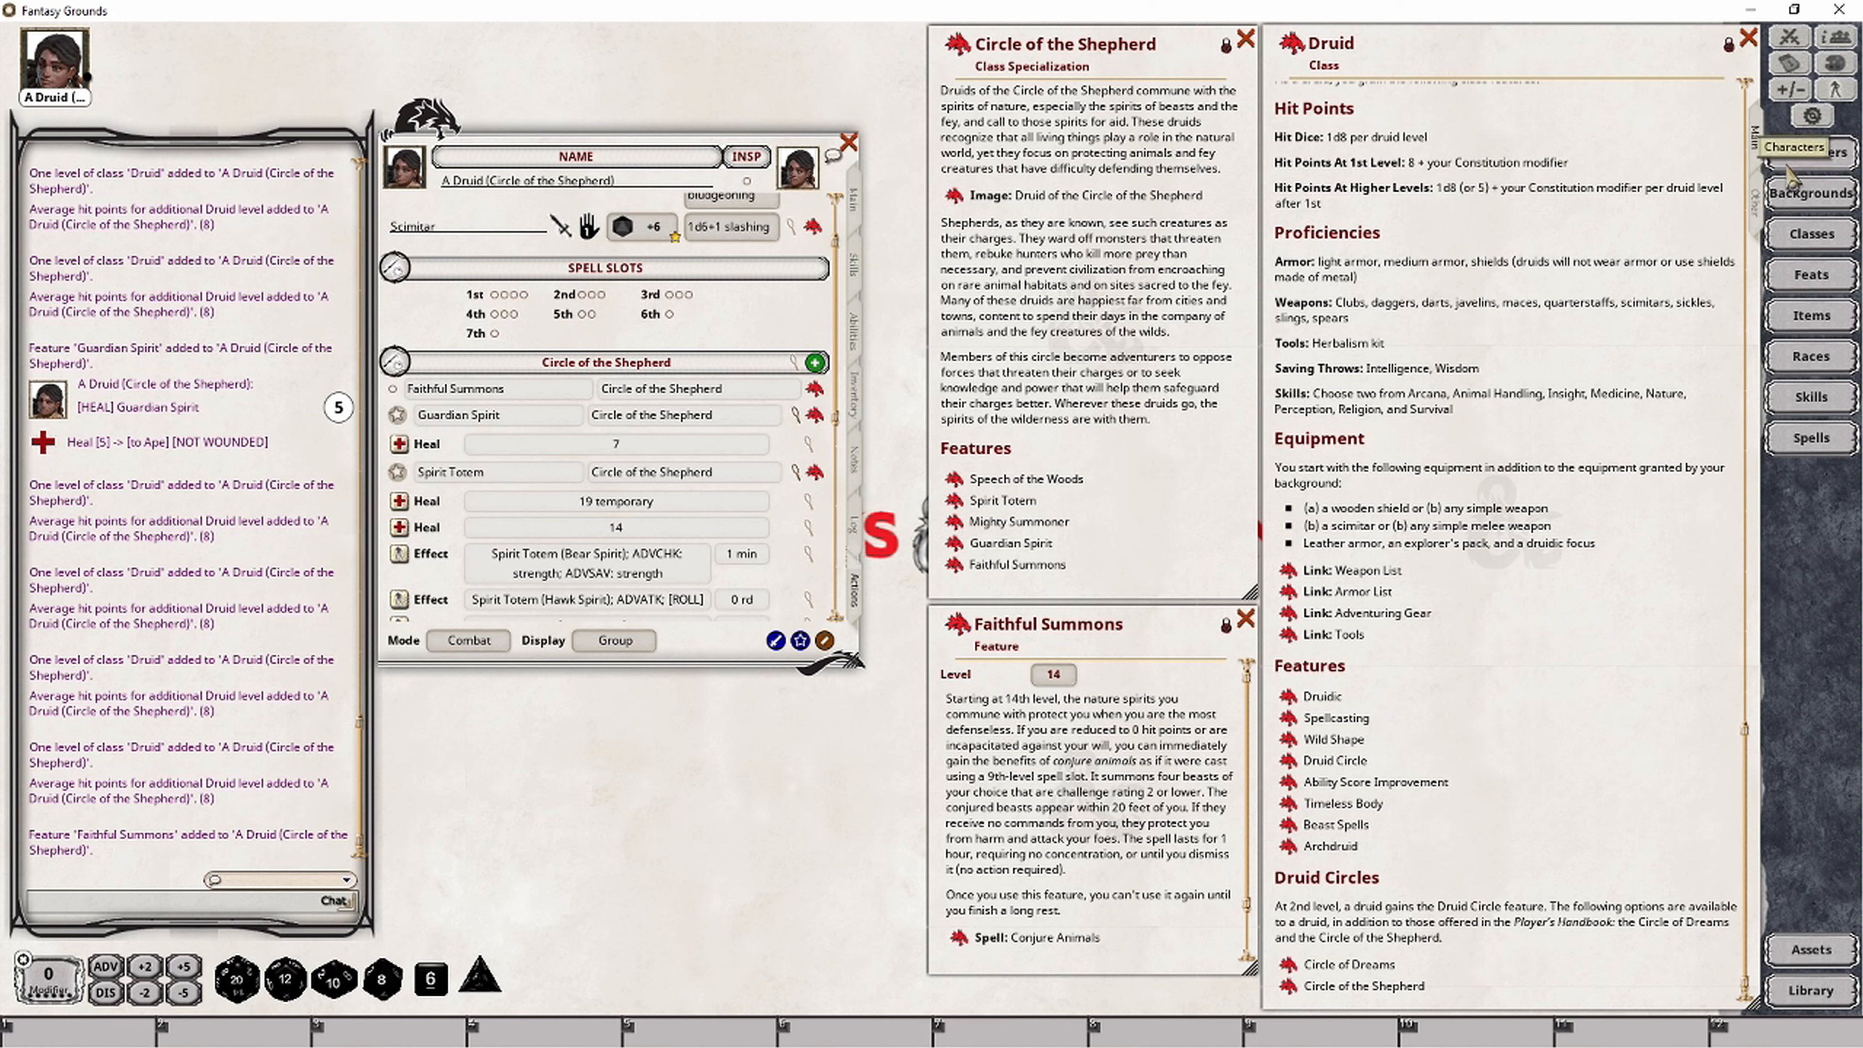
click(1228, 425)
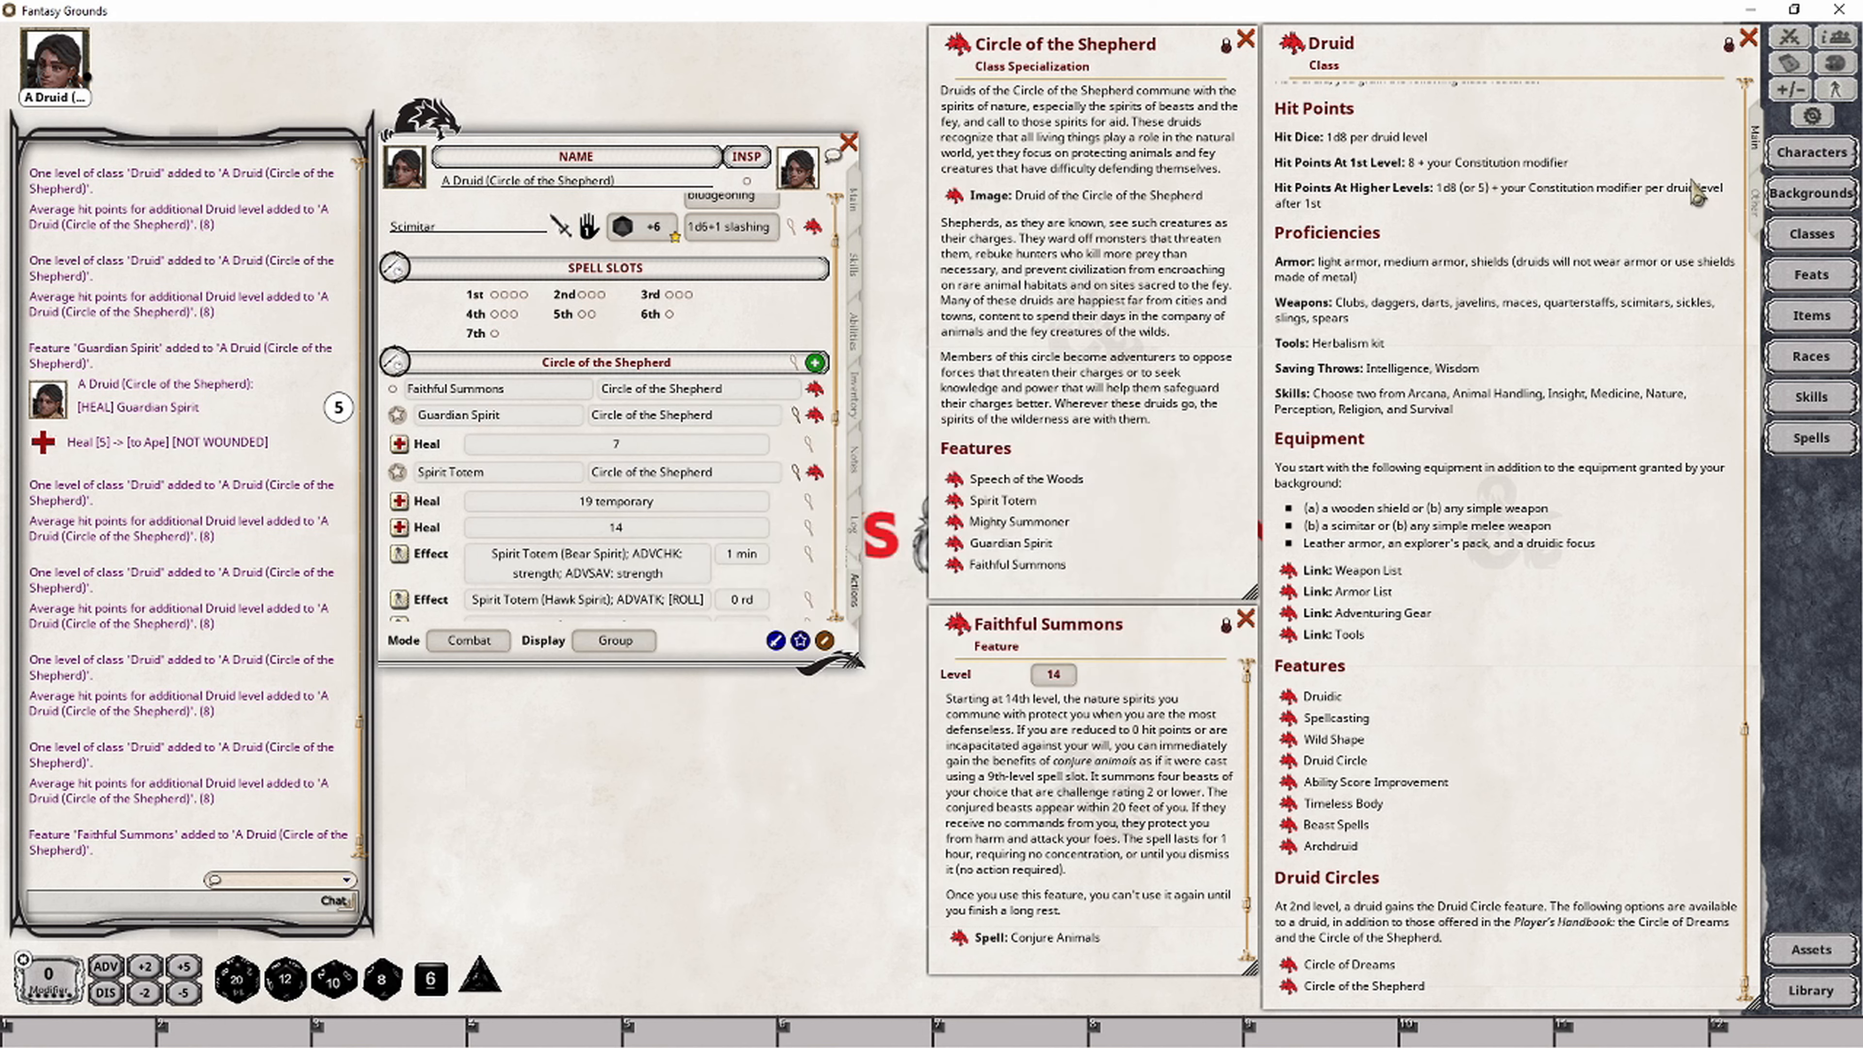
click(1789, 37)
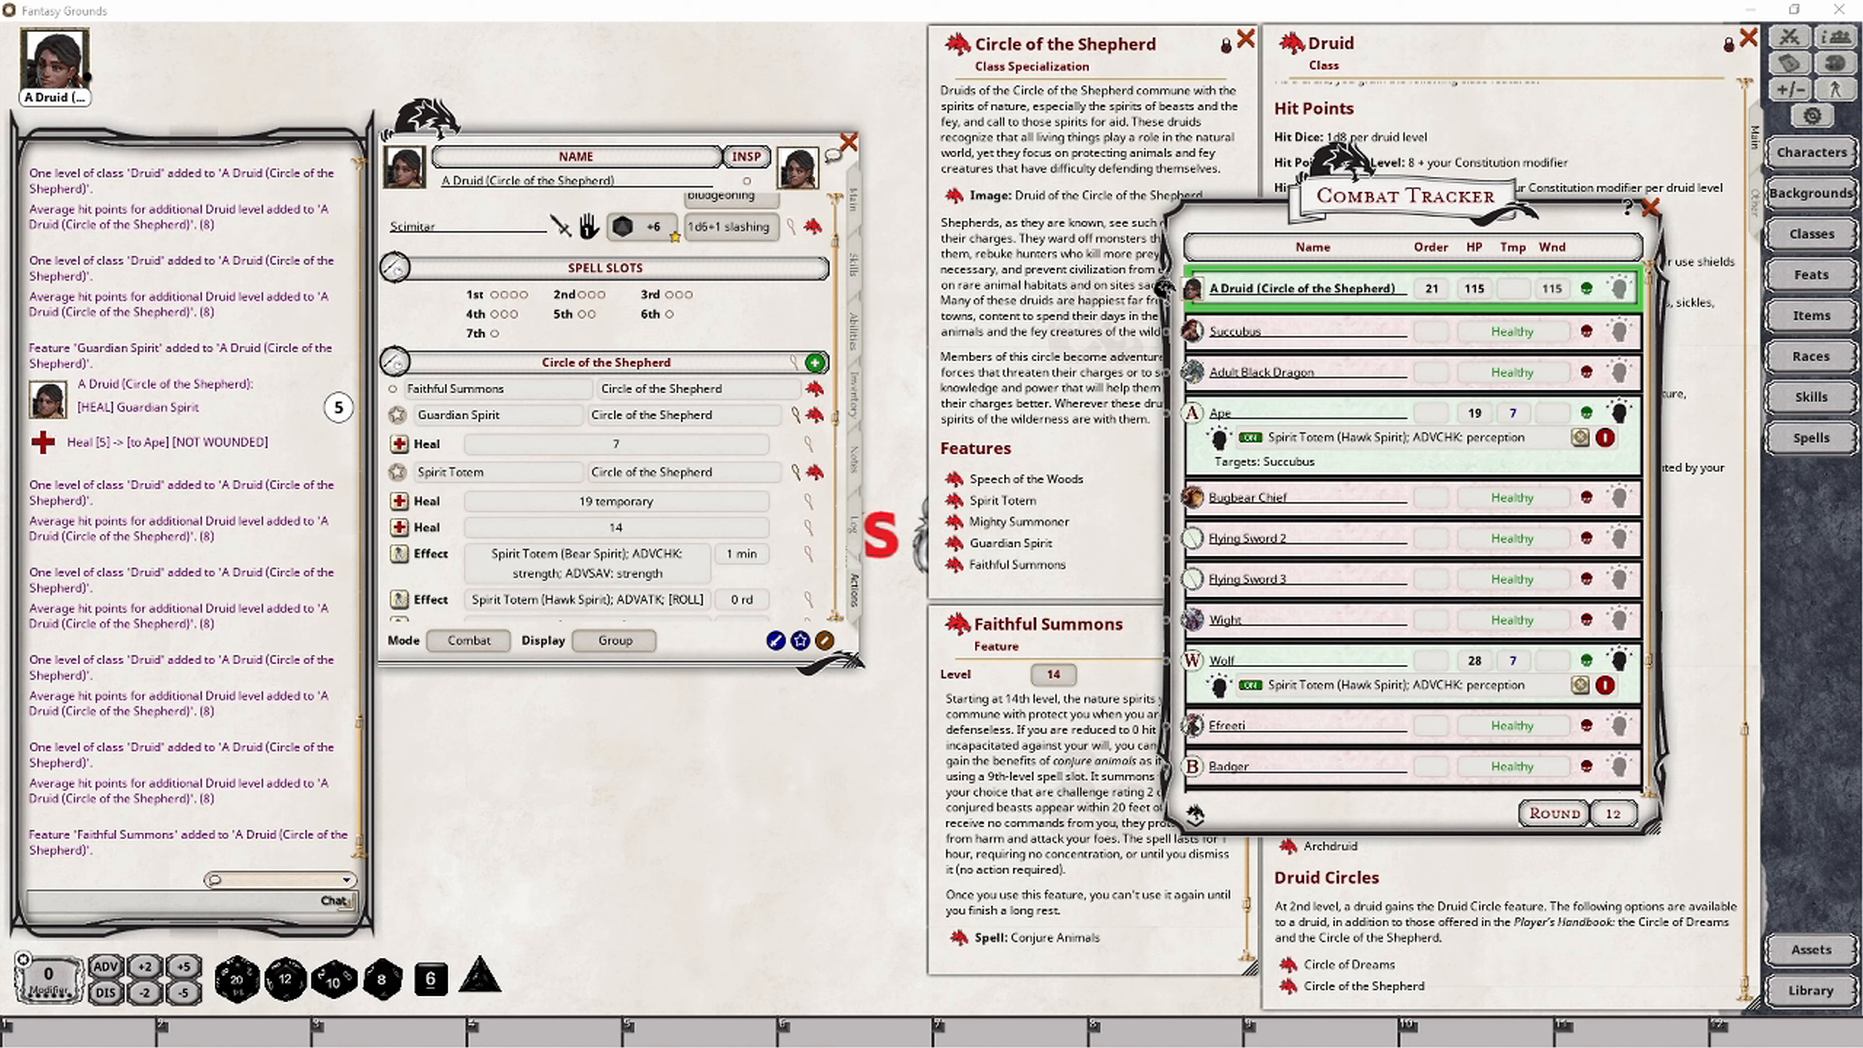
click(1508, 197)
Step: Open the Conjure Animals spell linked in Faithful Summons and read its beast options and casting rules
click(960, 939)
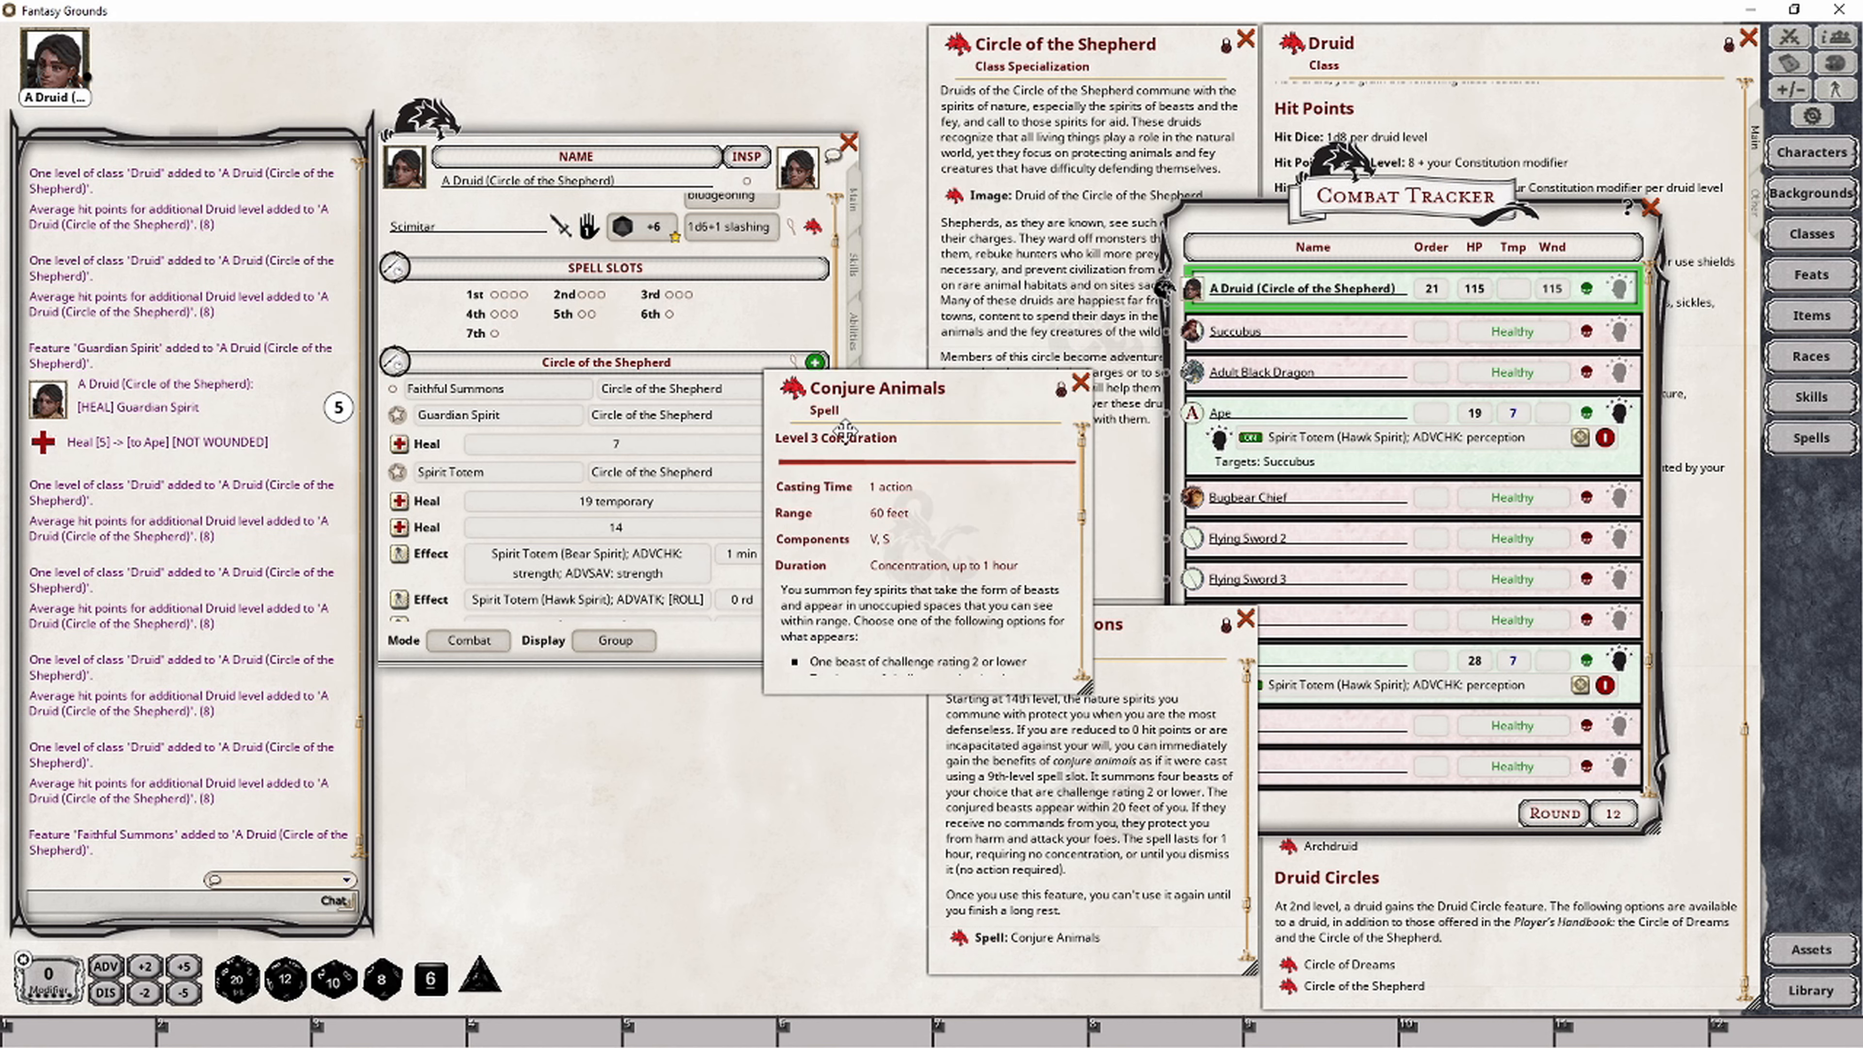
drag(885, 538, 611, 622)
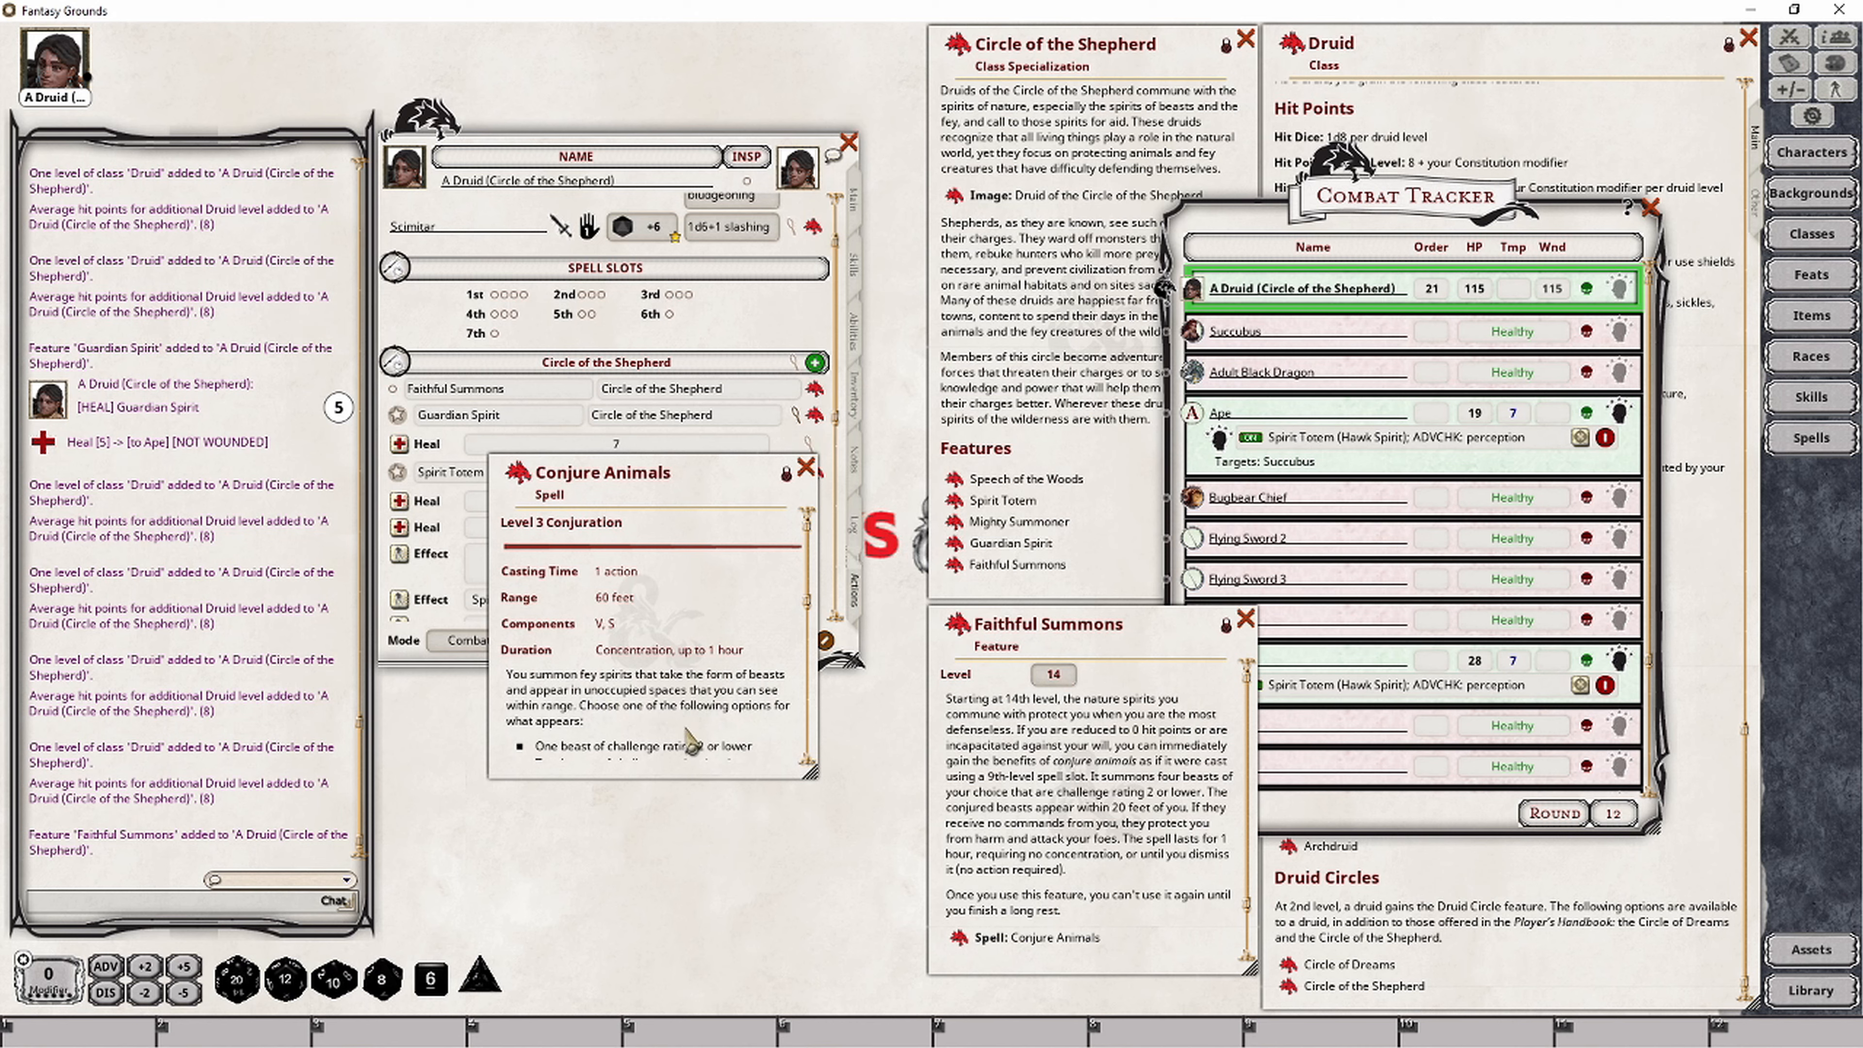
scroll(686, 743, down, 6)
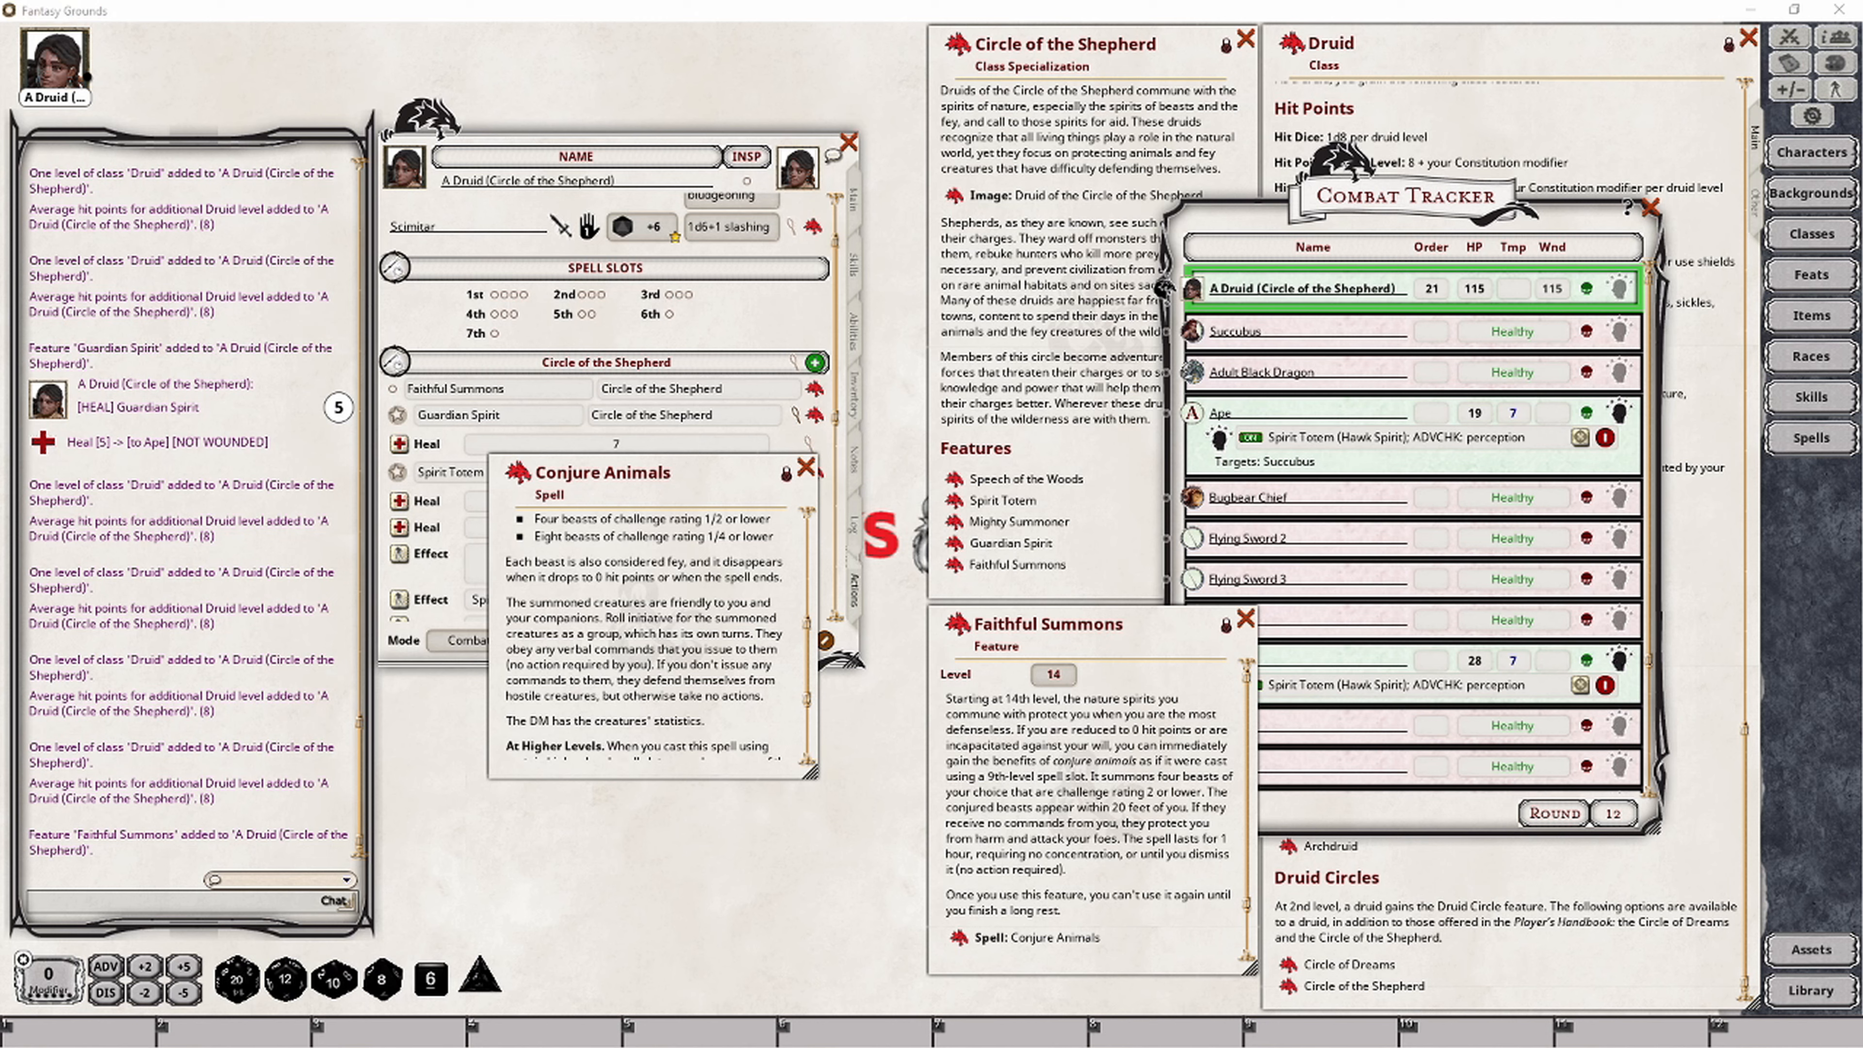
Step: Roll the Allosaurus's bite attack, and review its claw attack, armor class and hit points
drag(798, 281, 873, 272)
scroll(1034, 683, down, 5)
drag(802, 673, 970, 672)
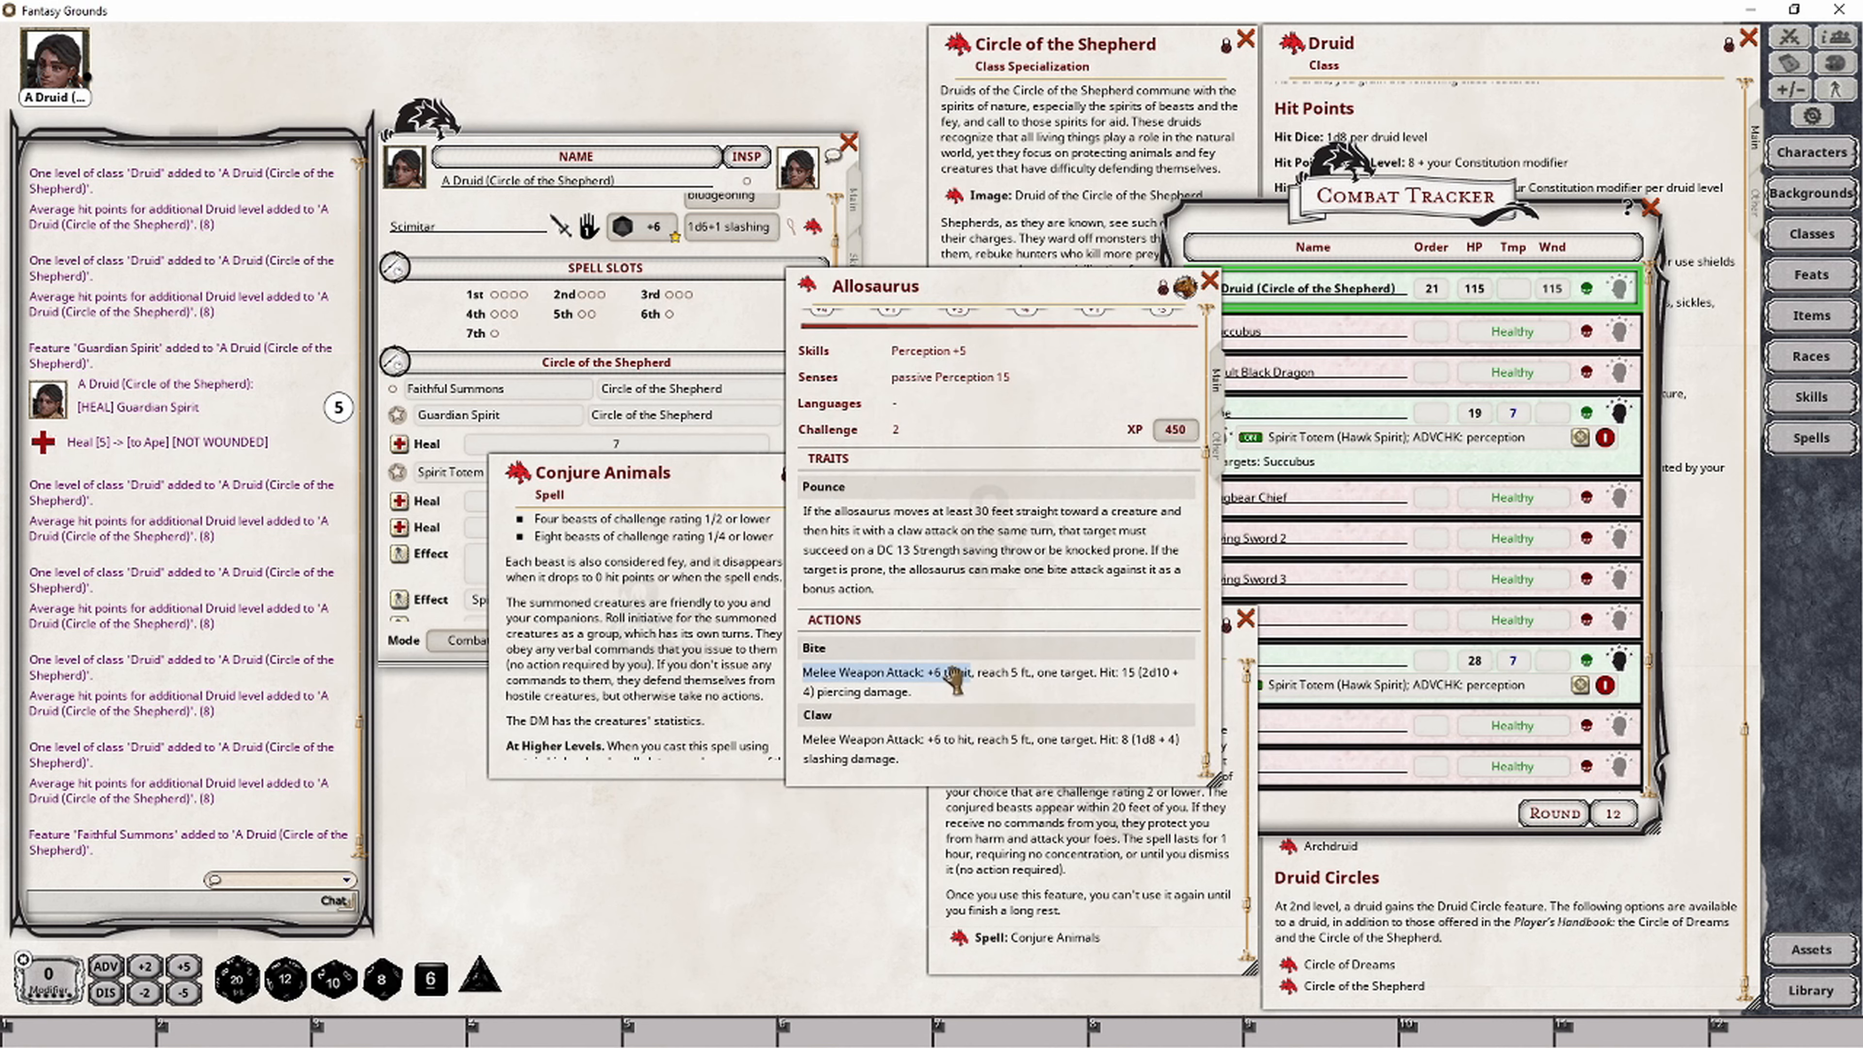
double_click(950, 672)
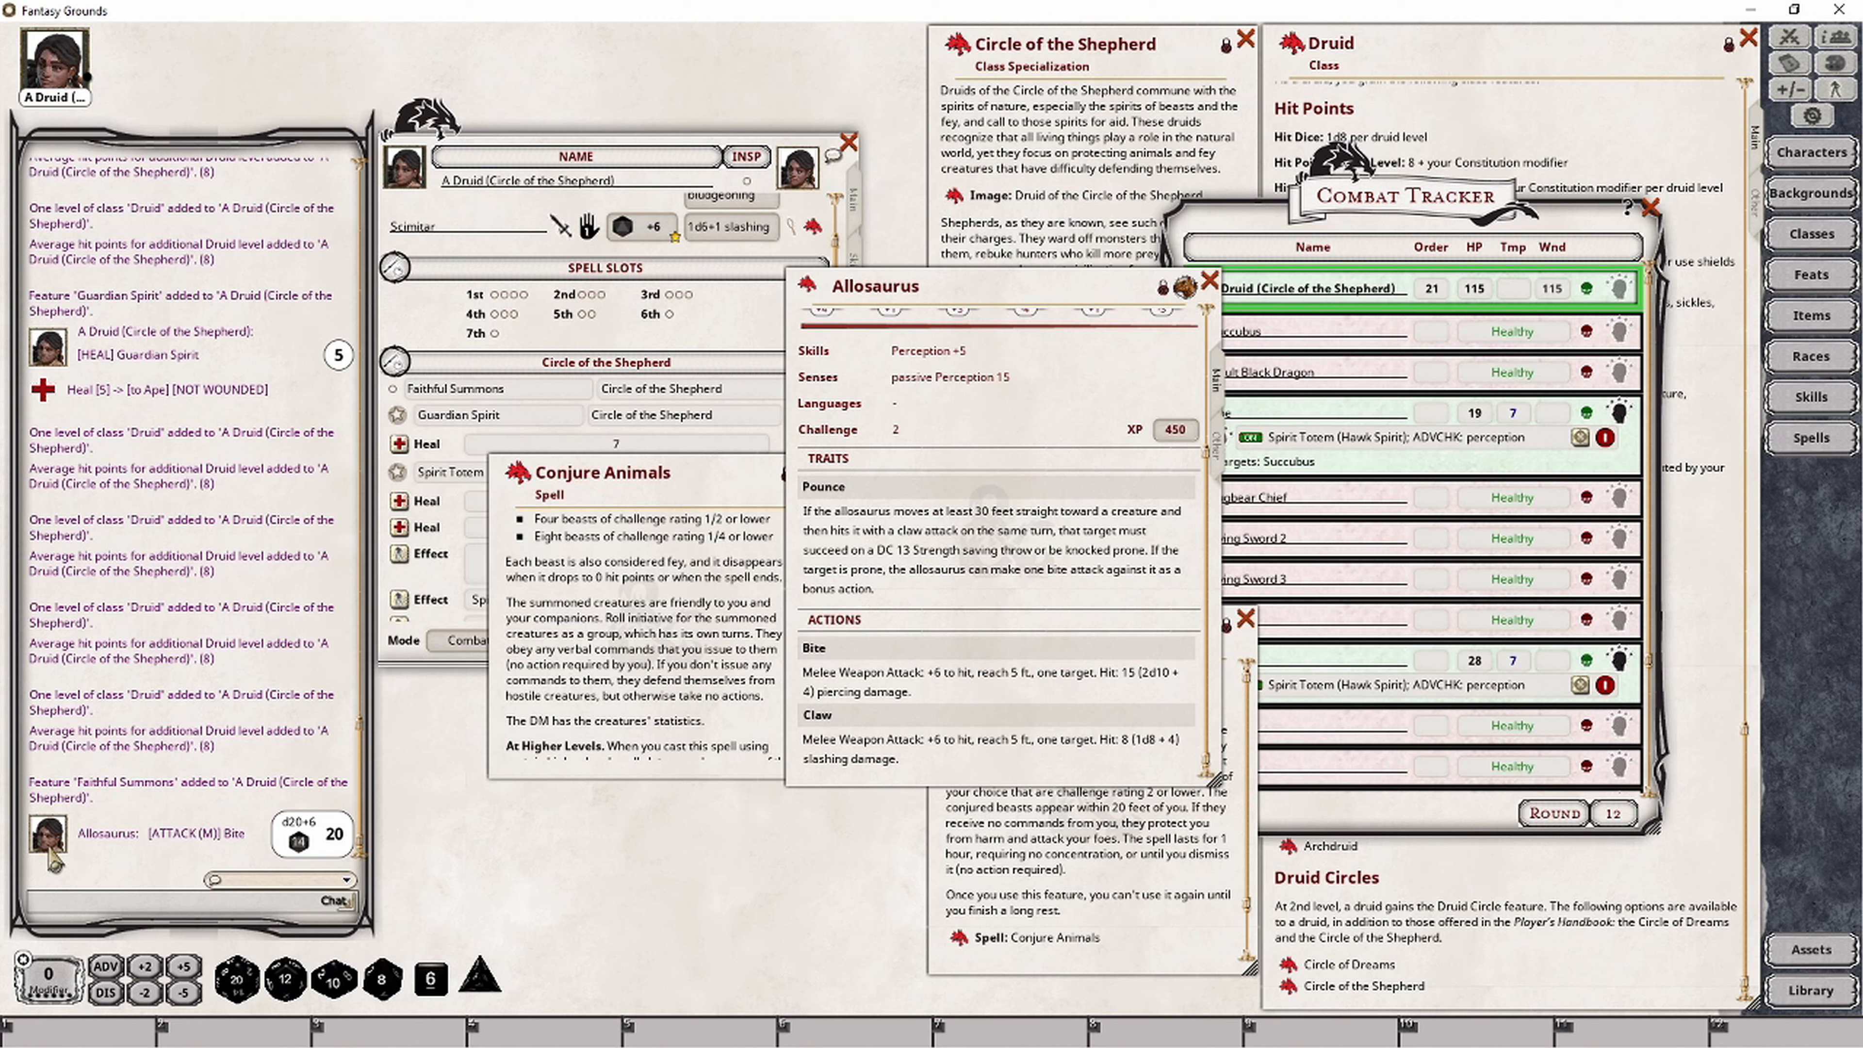
drag(844, 778, 801, 734)
drag(1086, 288, 816, 332)
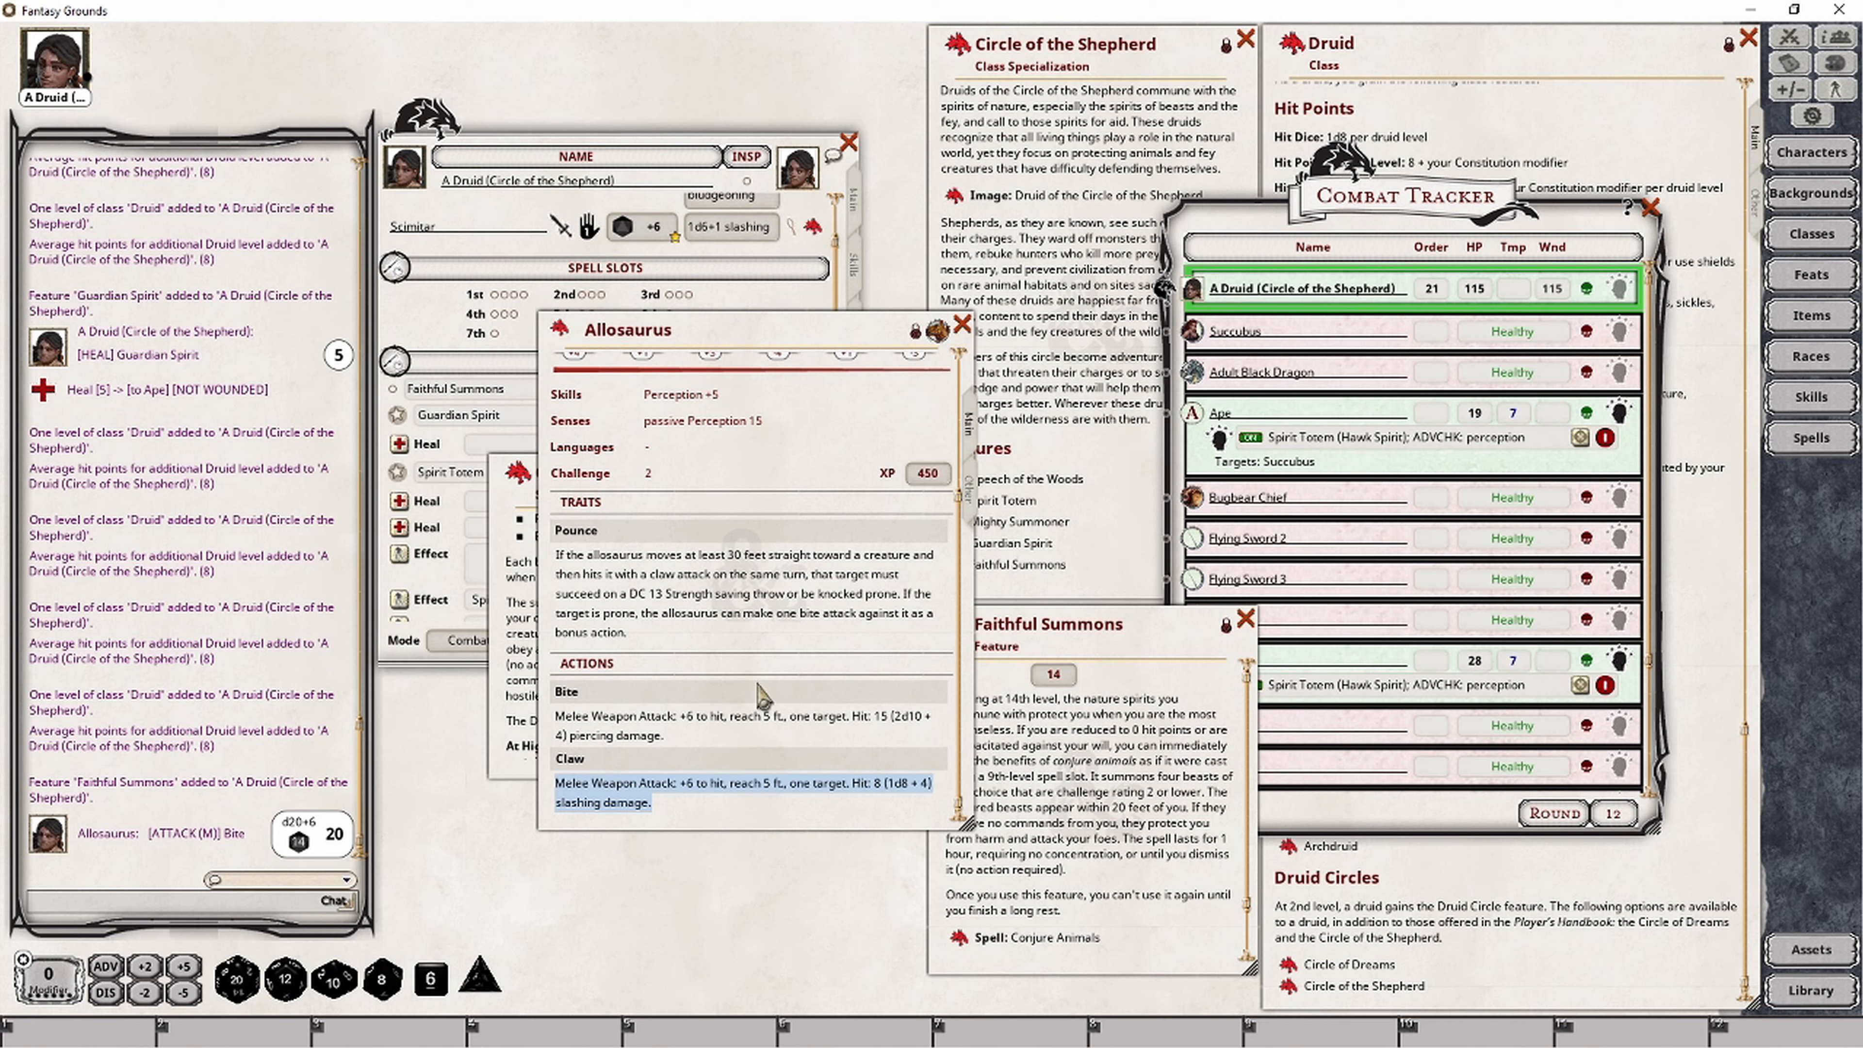
scroll(792, 686, up, 3)
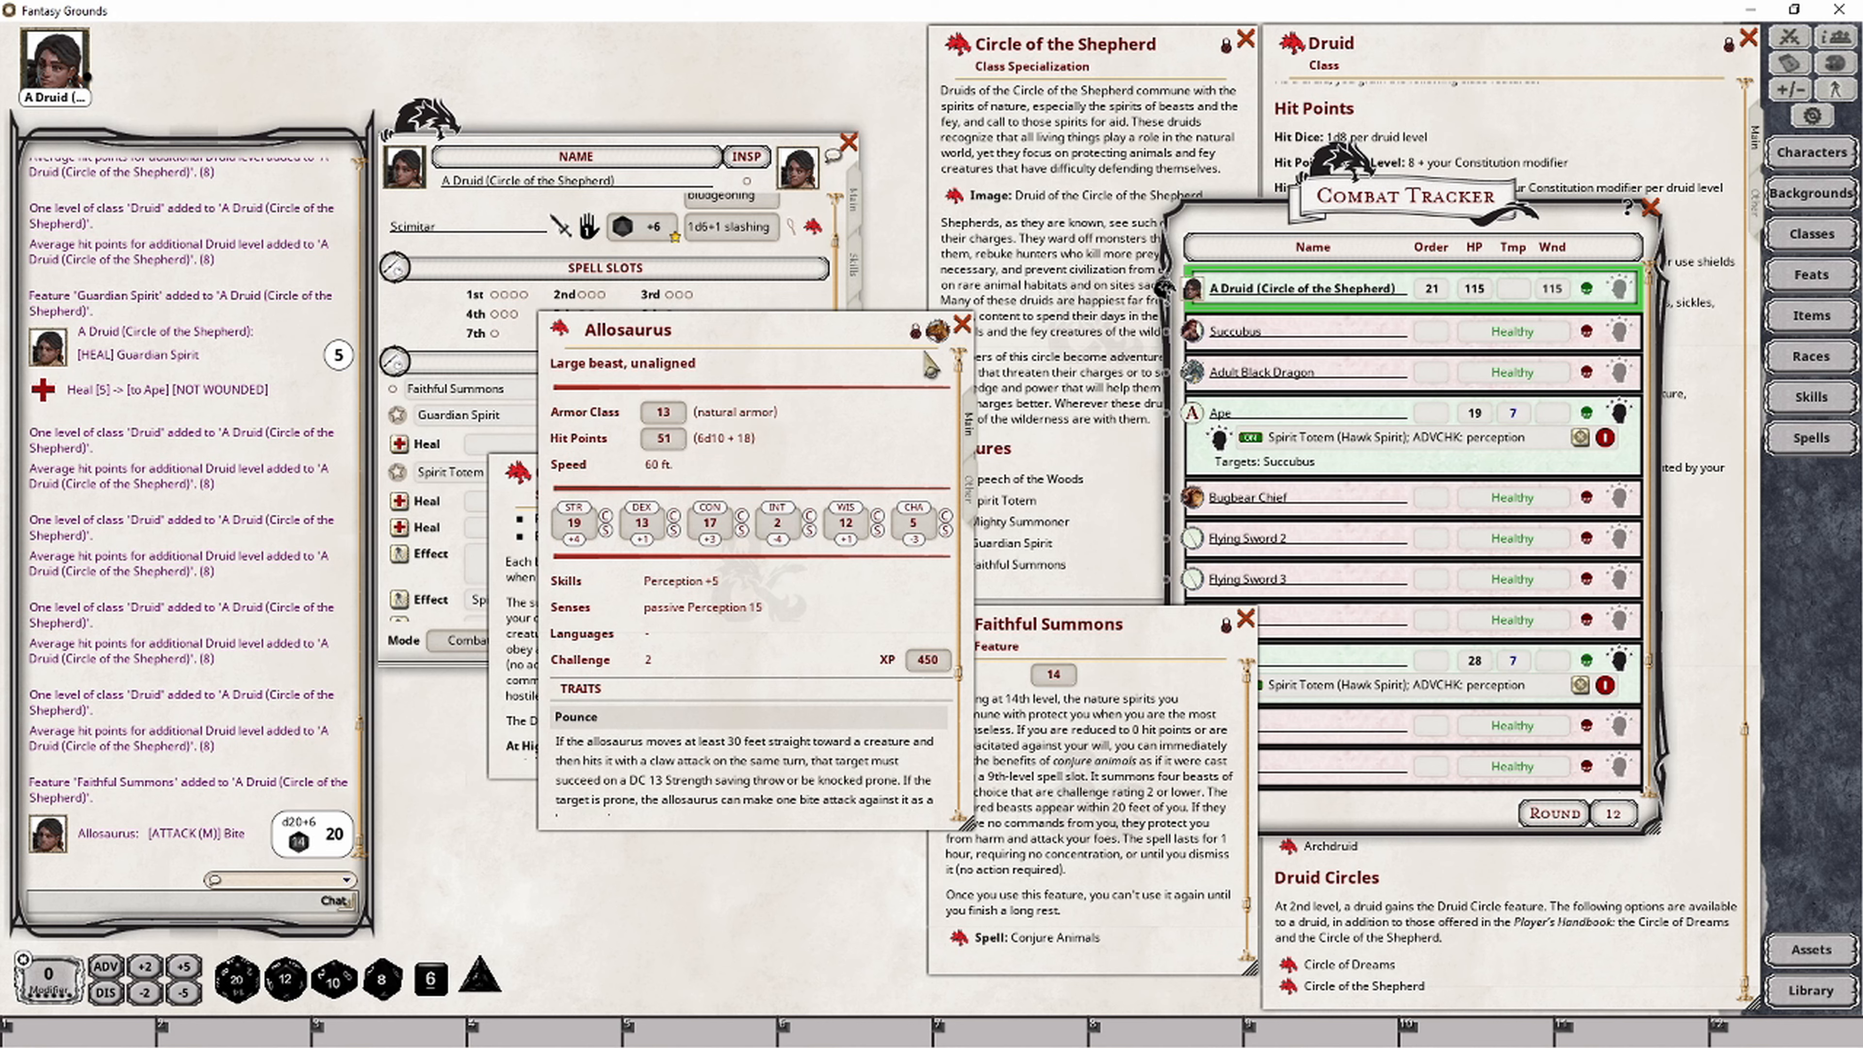
Step: Close the Allosaurus's record and mark the druid's daily use of Faithful Summons as spent
click(963, 326)
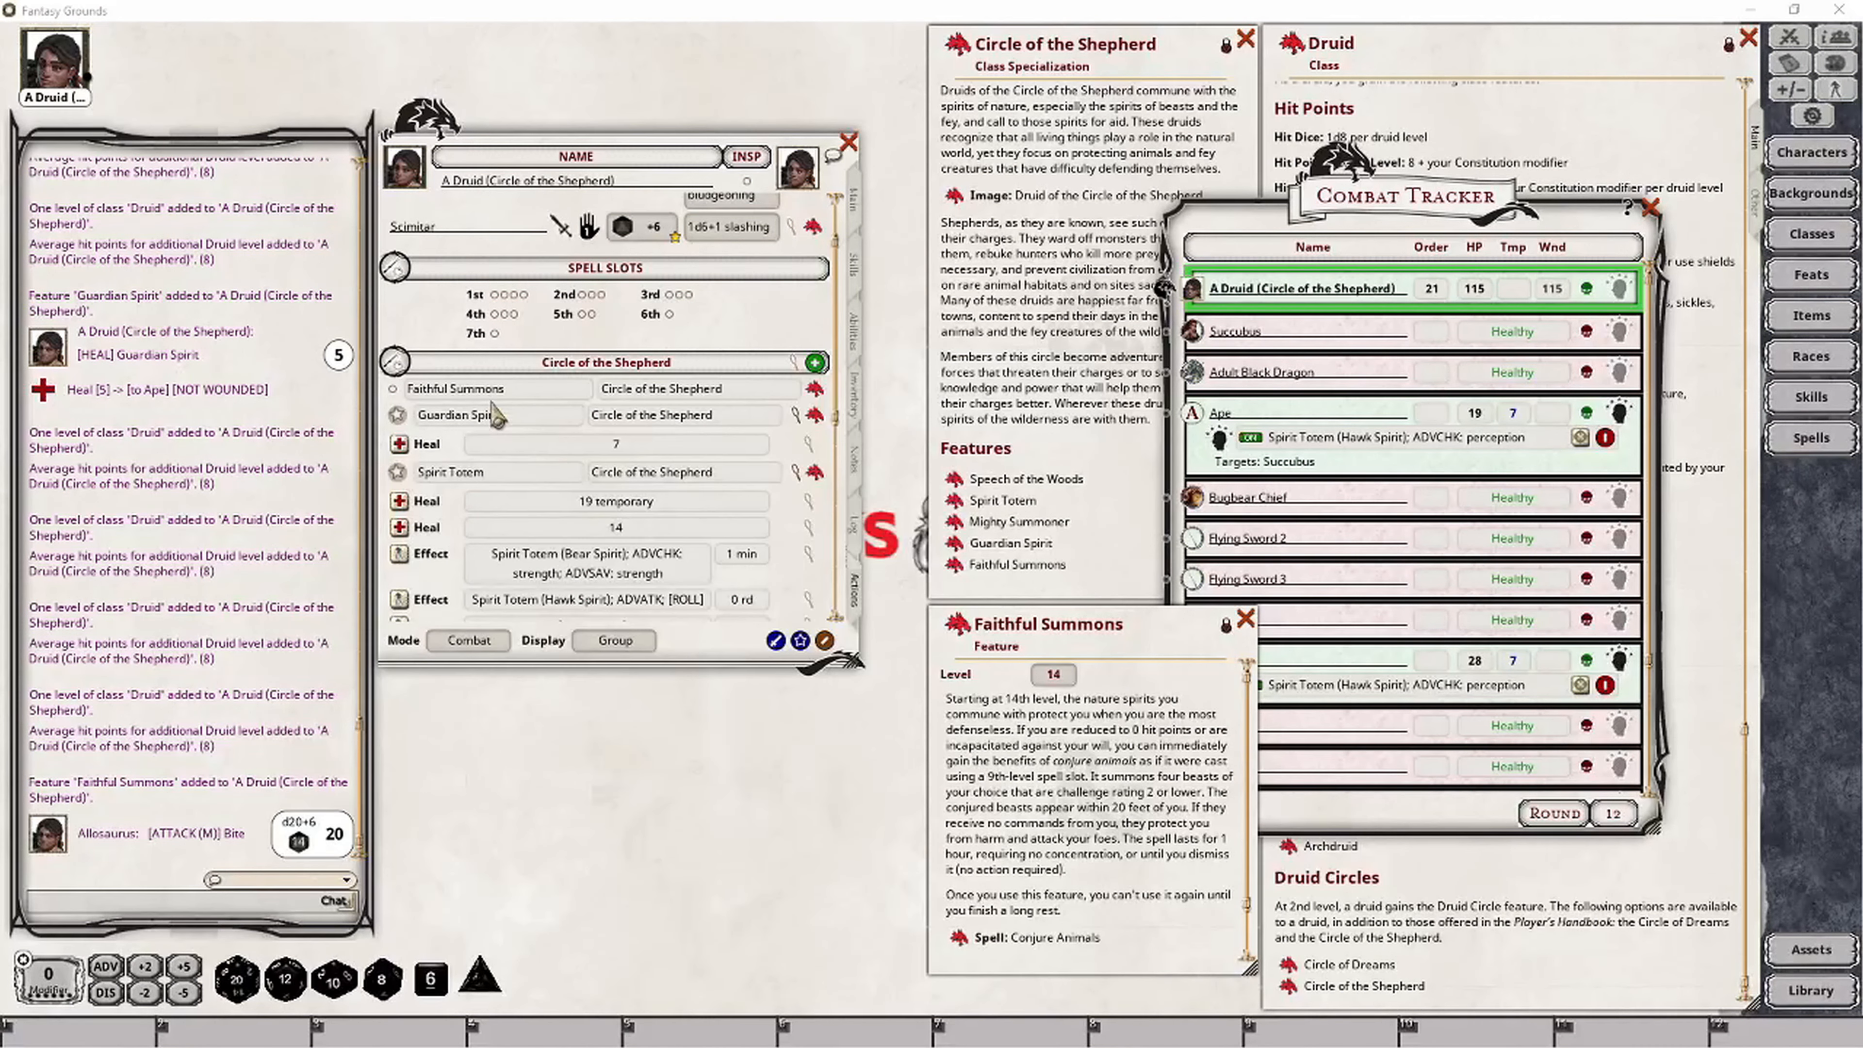
click(394, 390)
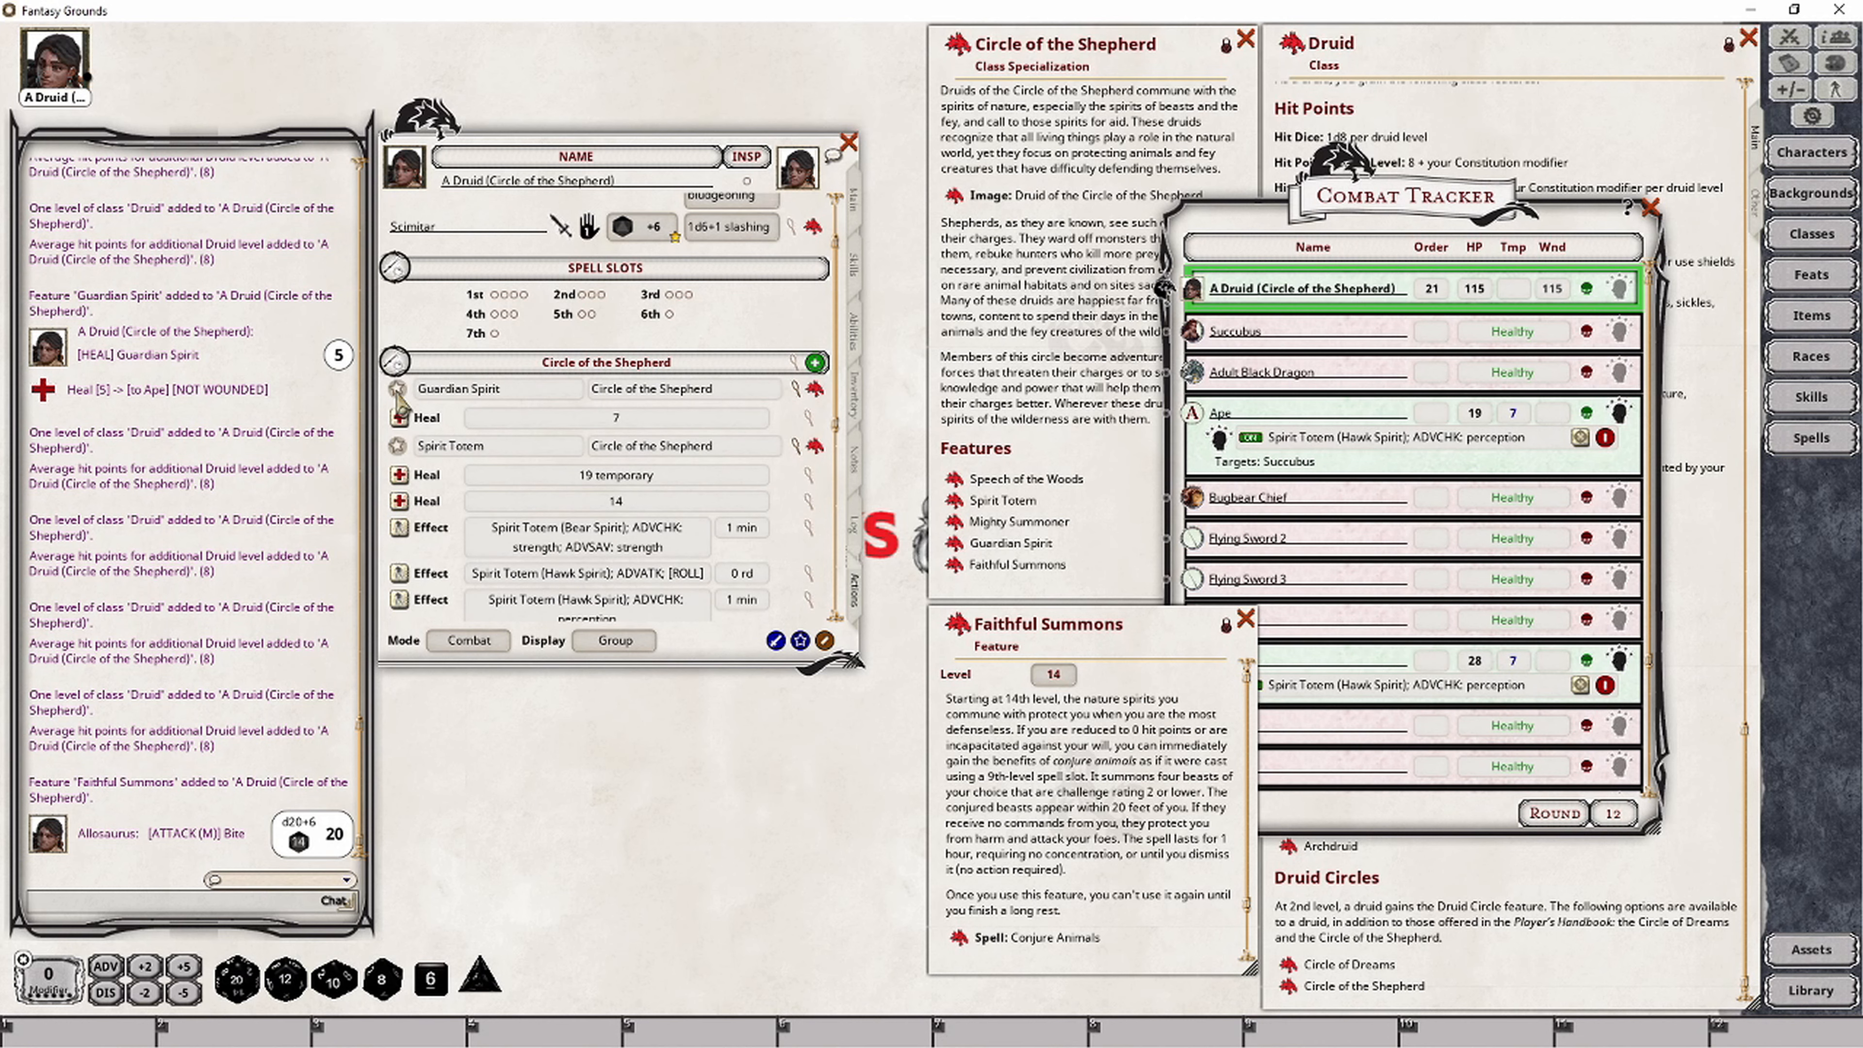